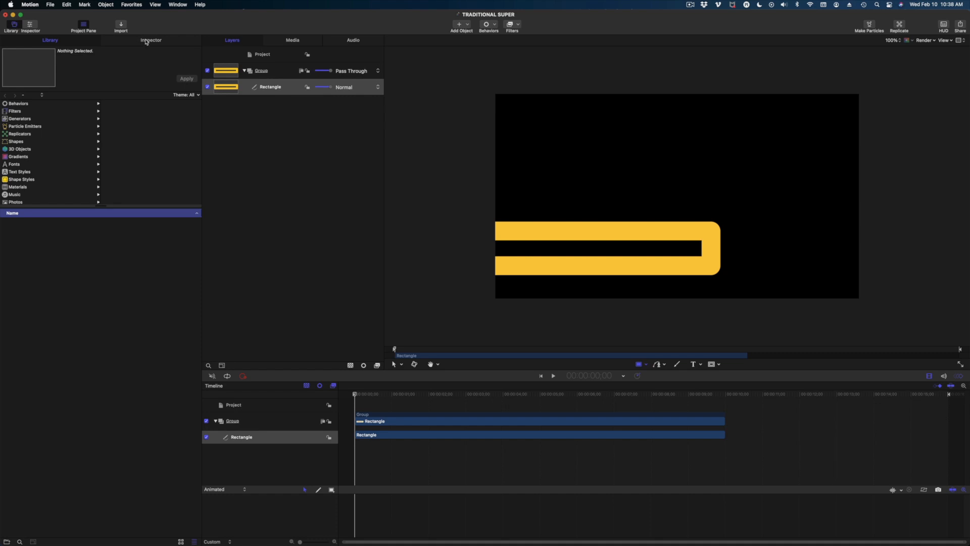
In the rectangle's Shape settings, turn Fill on and Outline off.
{"action": "left_click", "coordinate": [148, 41]}
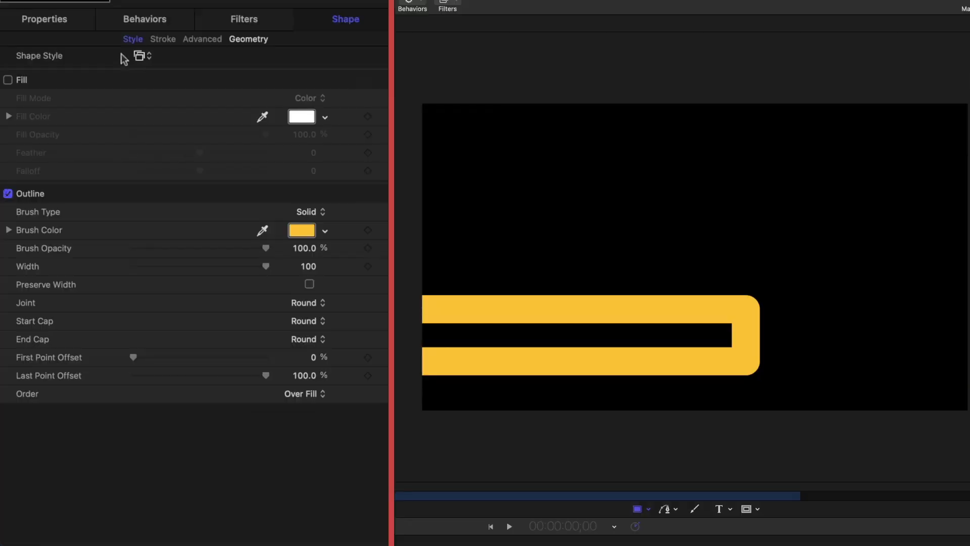
{"action": "left_click", "coordinate": [7, 129]}
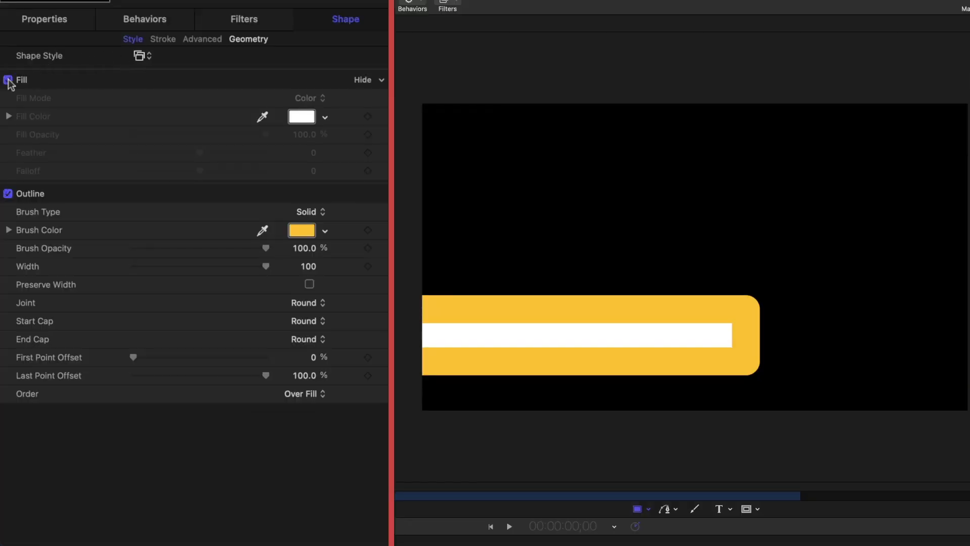
{"action": "left_click", "coordinate": [7, 194]}
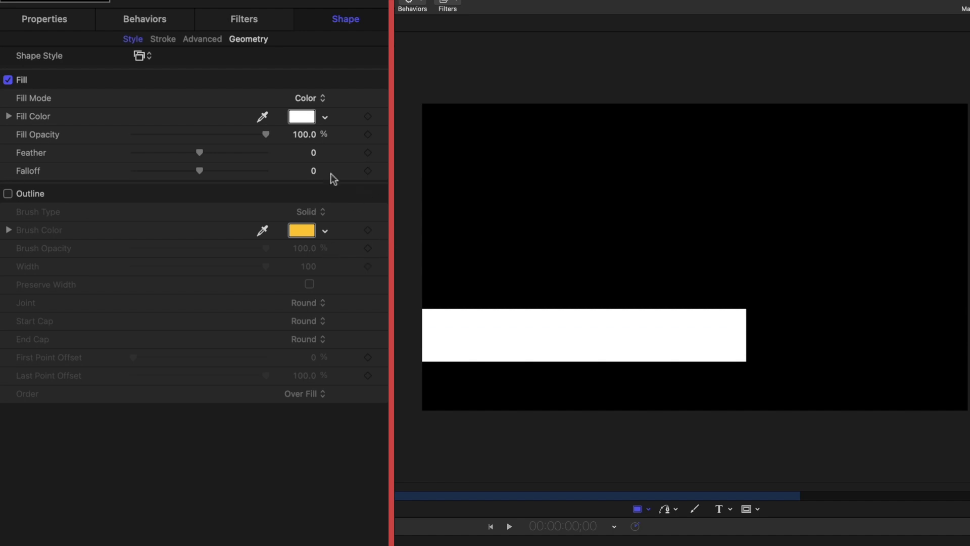
Set the rectangle's fill colour to medium blue, then close the Colors window.
{"action": "left_click", "coordinate": [298, 119]}
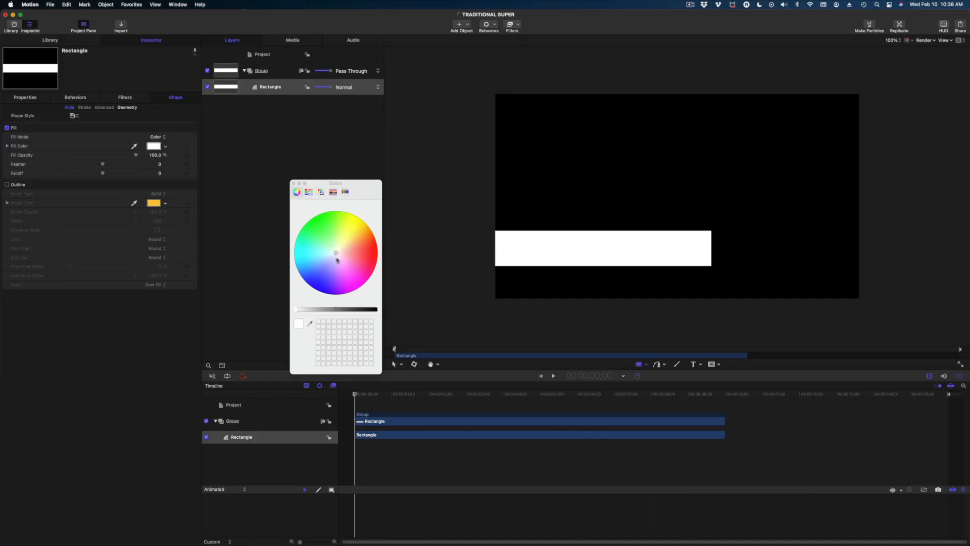
{"action": "mouse_move", "coordinate": [335, 254]}
{"action": "left_mouse_down"}
{"action": "mouse_move", "coordinate": [319, 275]}
{"action": "mouse_move", "coordinate": [318, 268]}
{"action": "left_mouse_up"}
{"action": "left_click", "coordinate": [316, 309]}
{"action": "left_click", "coordinate": [317, 269]}
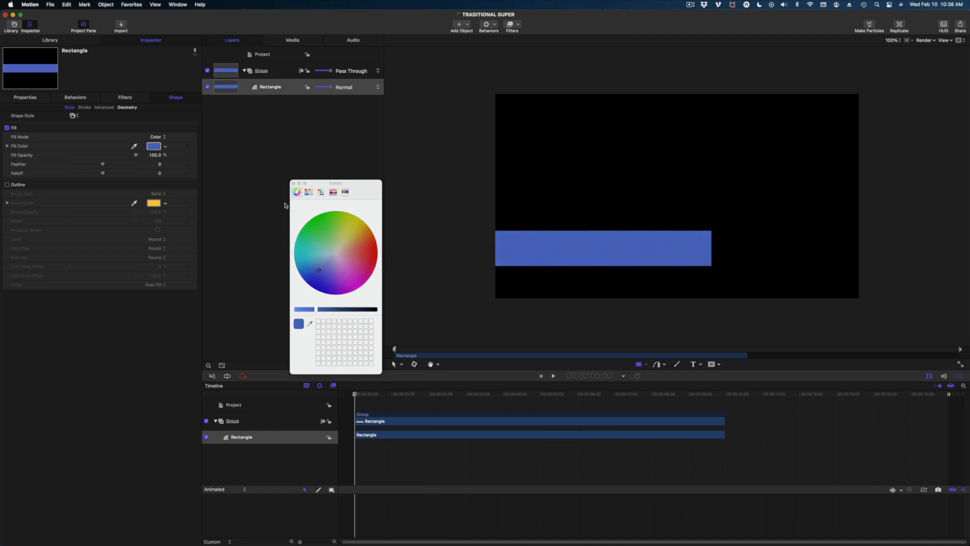
{"action": "left_click", "coordinate": [294, 187]}
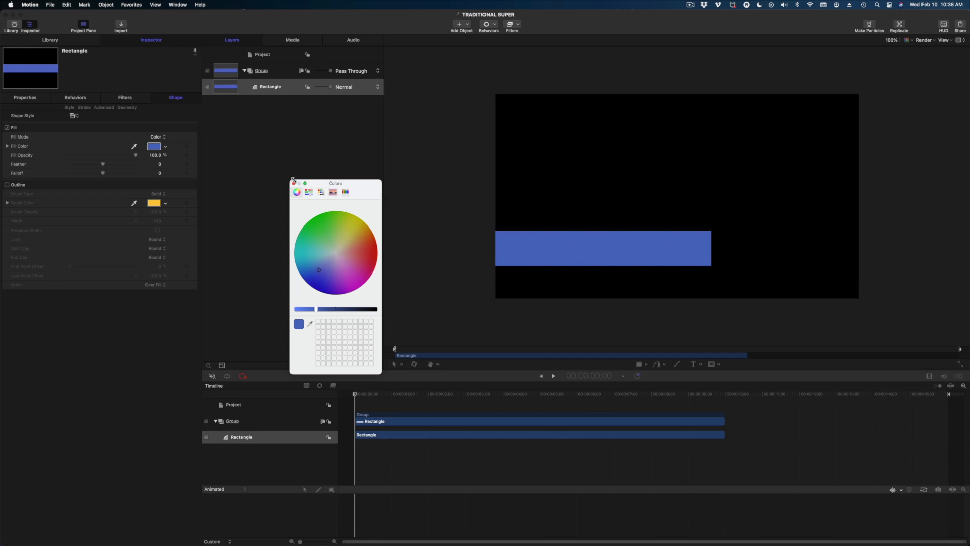
{"action": "left_click", "coordinate": [293, 184]}
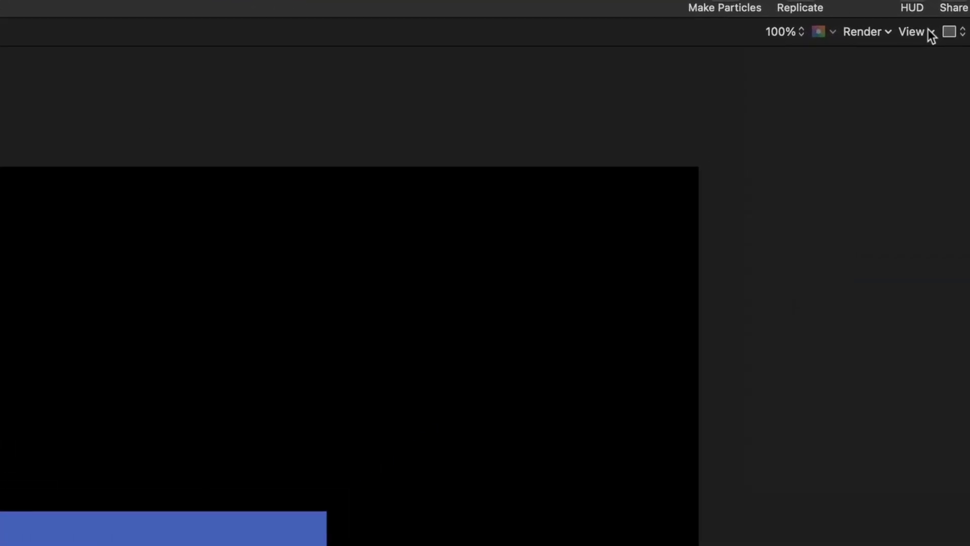
Turn on Safe Zones from the canvas View menu and toggle them with the apostrophe key.
{"action": "left_click", "coordinate": [922, 29]}
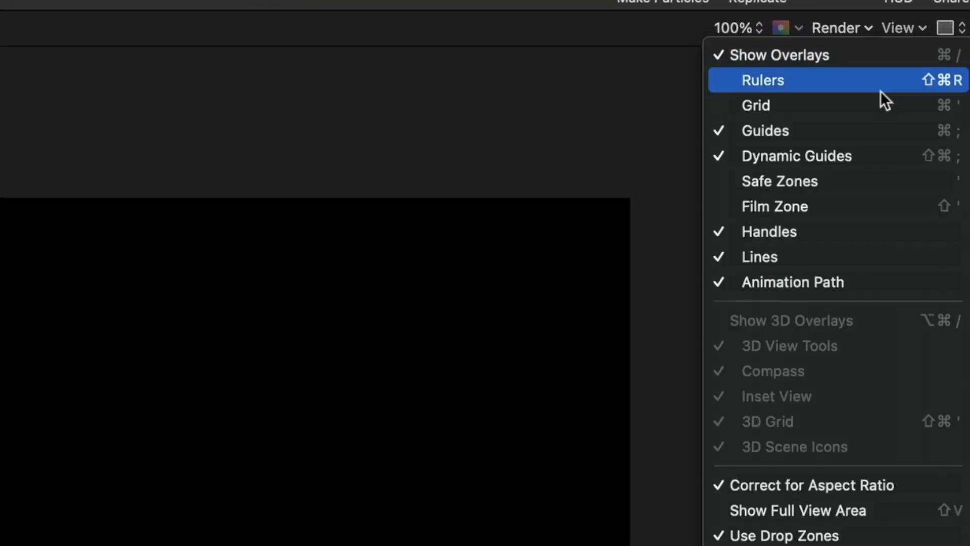
{"action": "left_click", "coordinate": [836, 182]}
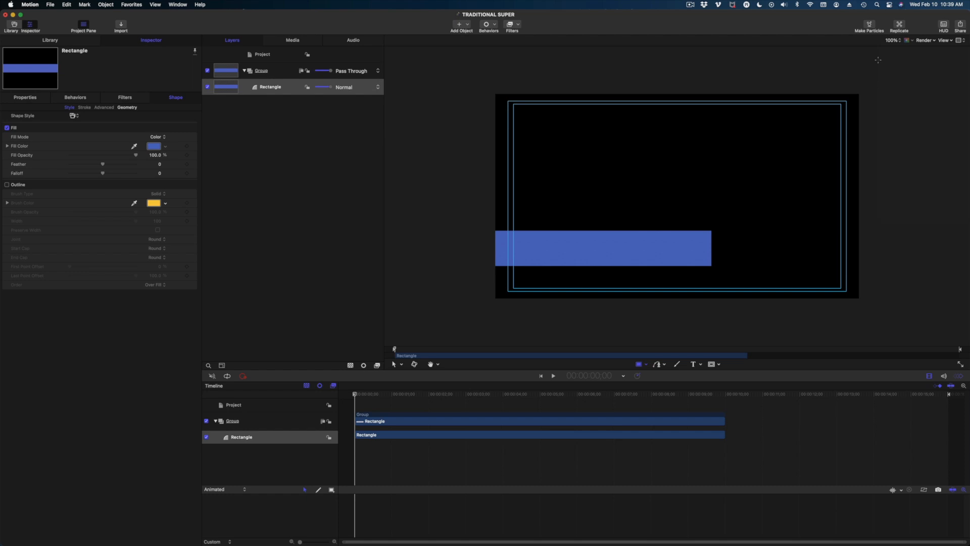
{"action": "key", "text": "apostrophe"}
{"action": "key", "text": "apostrophe"}
{"action": "key", "text": "apostrophe"}
{"action": "key", "text": "apostrophe"}
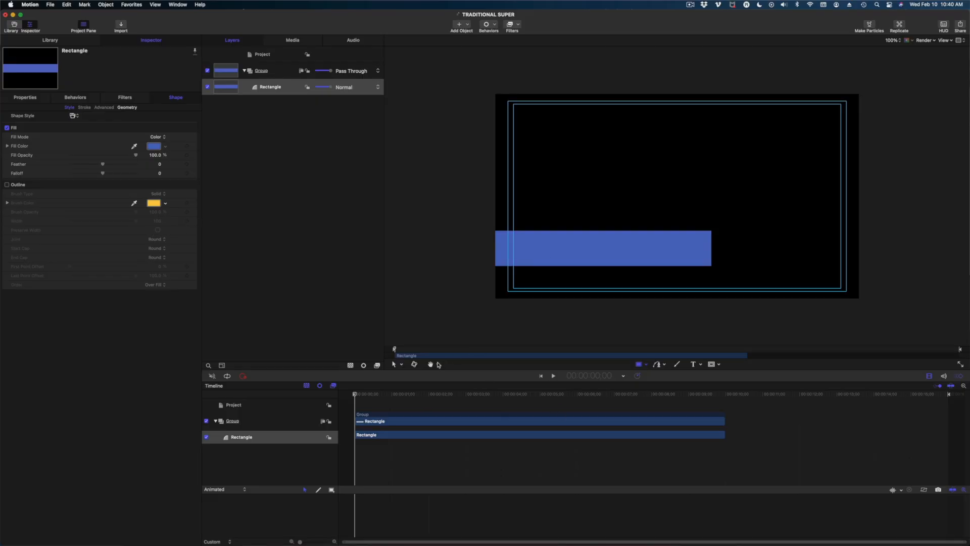
Drag the blue bar down to rest just inside the bottom safe-zone guide, then deselect it.
{"action": "left_click", "coordinate": [394, 364]}
{"action": "left_click_drag", "start_coordinate": [527, 257], "coordinate": [525, 276]}
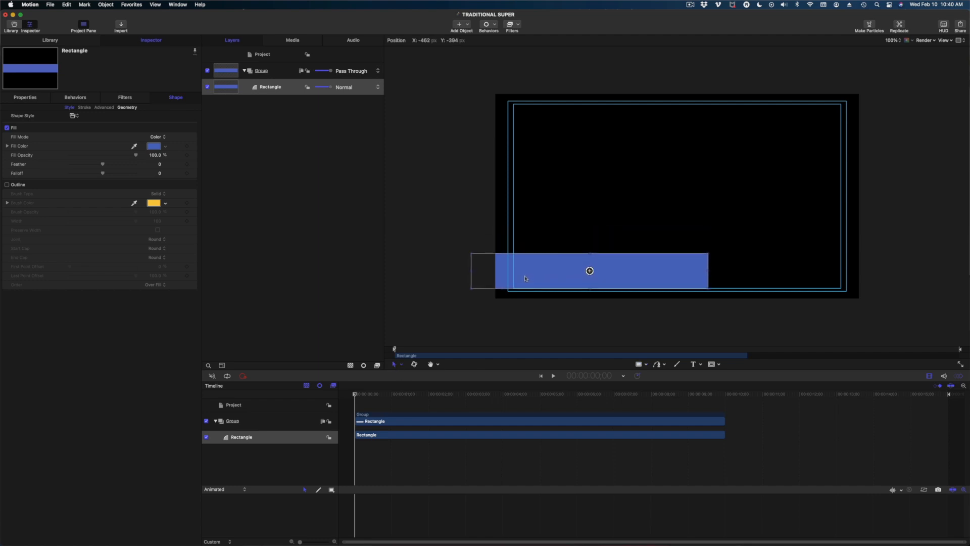
{"action": "left_click", "coordinate": [435, 168]}
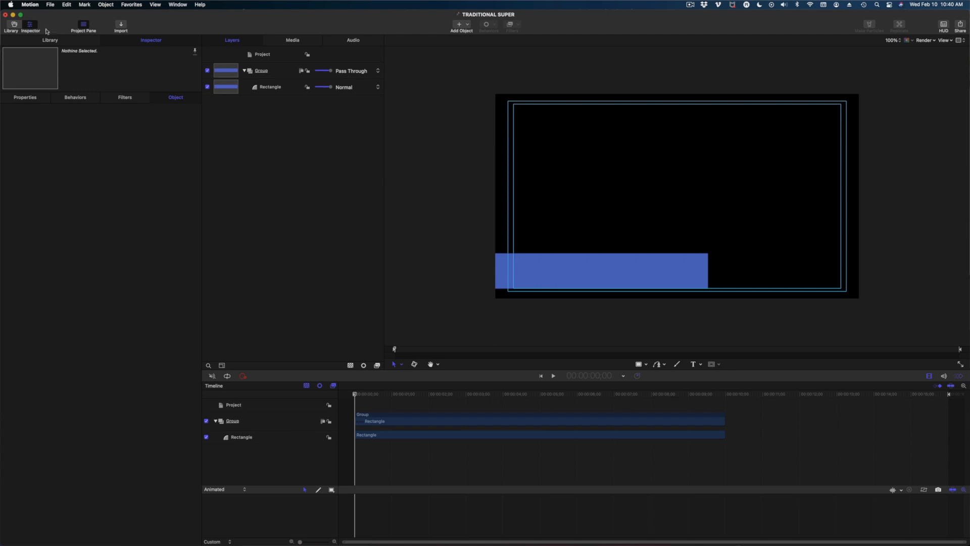
Add a Color Solid generator from the Library into the group, above Rectangle.
{"action": "left_click", "coordinate": [51, 40]}
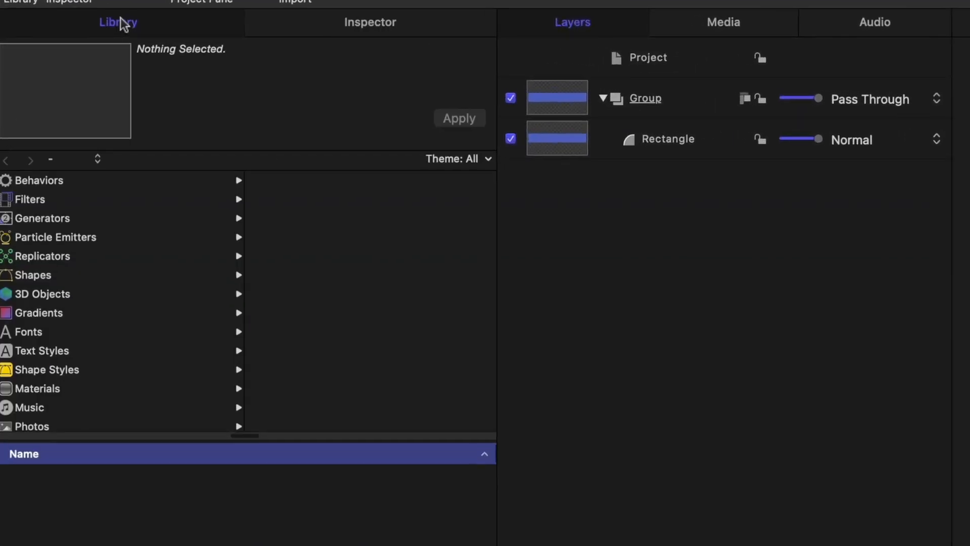
{"action": "left_click", "coordinate": [96, 213]}
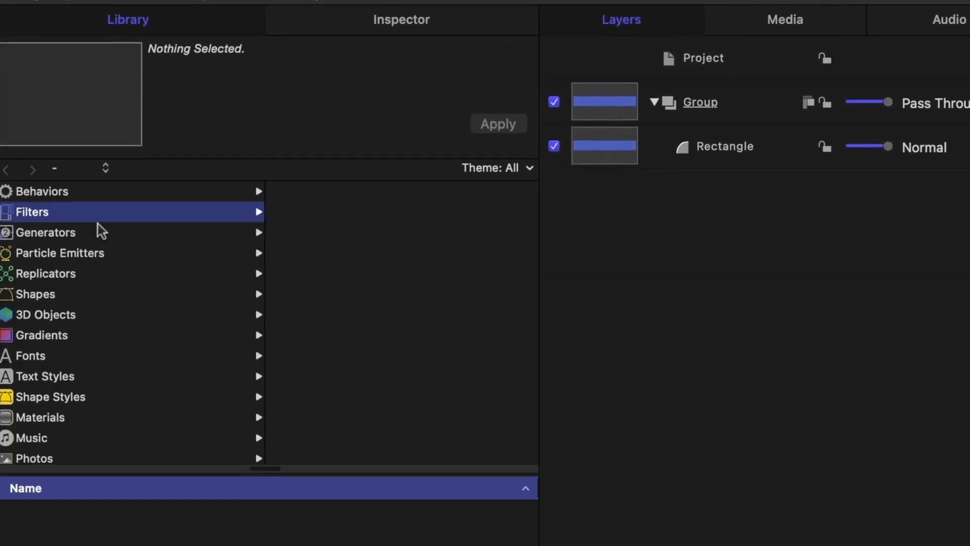
{"action": "left_click", "coordinate": [96, 232]}
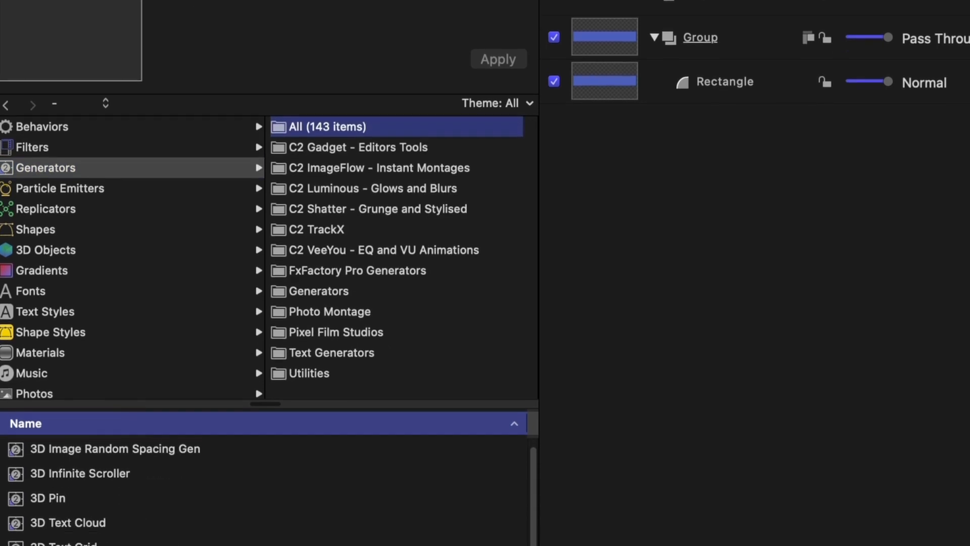
{"action": "left_click", "coordinate": [11, 475]}
{"action": "left_click_drag", "start_coordinate": [15, 340], "coordinate": [717, 0]}
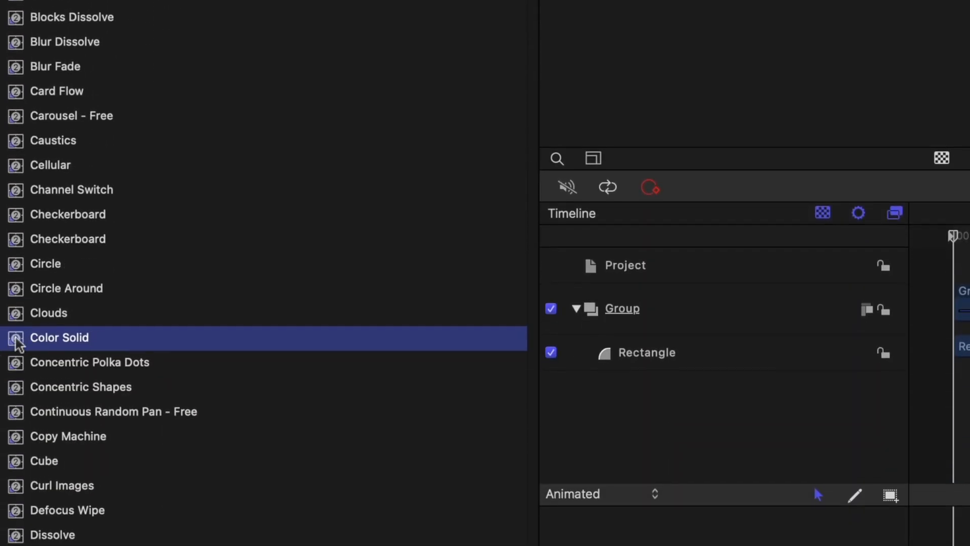
{"action": "left_click_drag", "start_coordinate": [267, 93], "coordinate": [221, 100]}
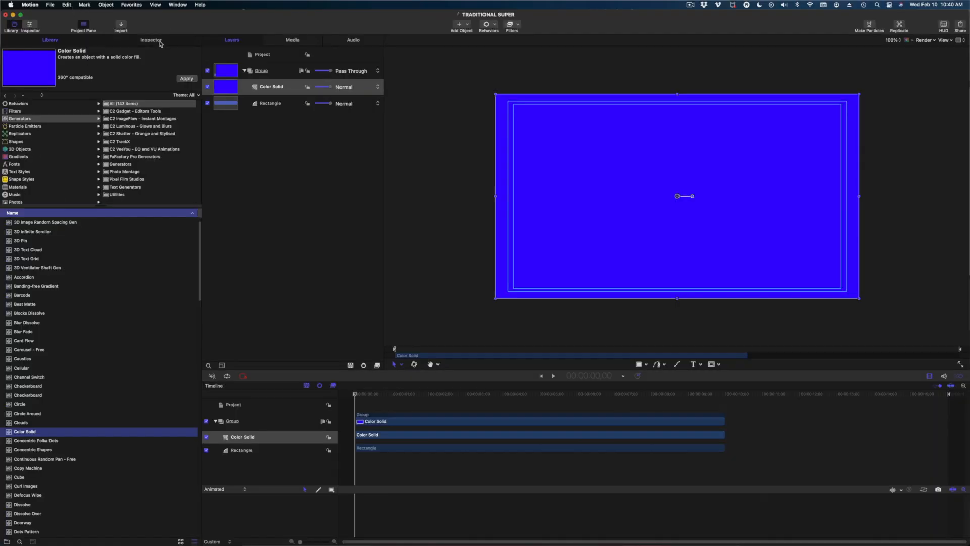
Set the Color Solid's colour to the Silver pencil grey and deselect it.
{"action": "left_click", "coordinate": [152, 40]}
{"action": "left_click", "coordinate": [154, 146]}
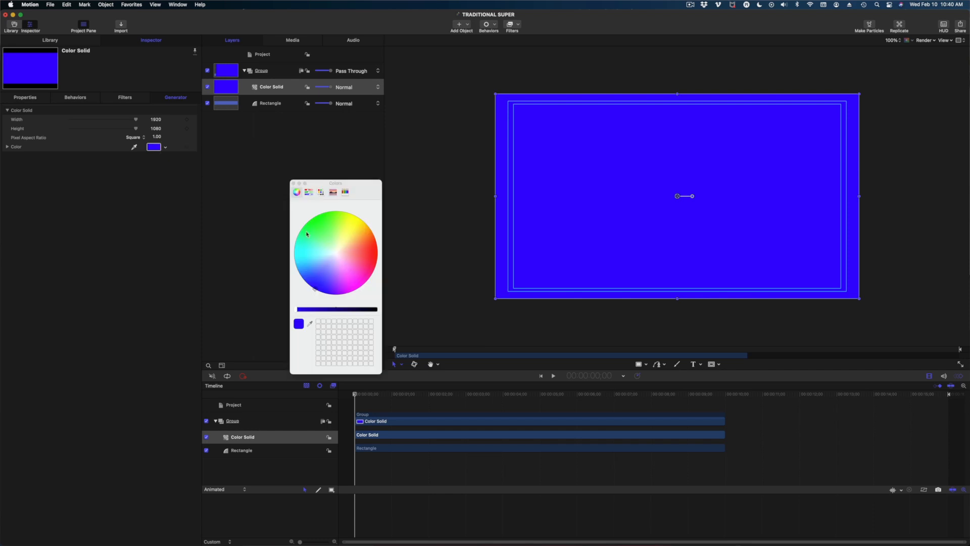
{"action": "left_click", "coordinate": [345, 192]}
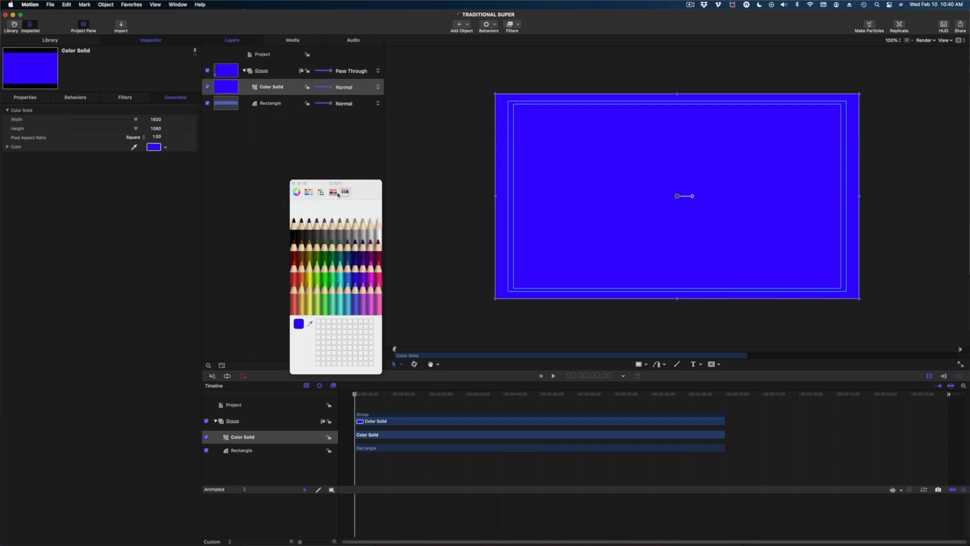
{"action": "left_click", "coordinate": [374, 229]}
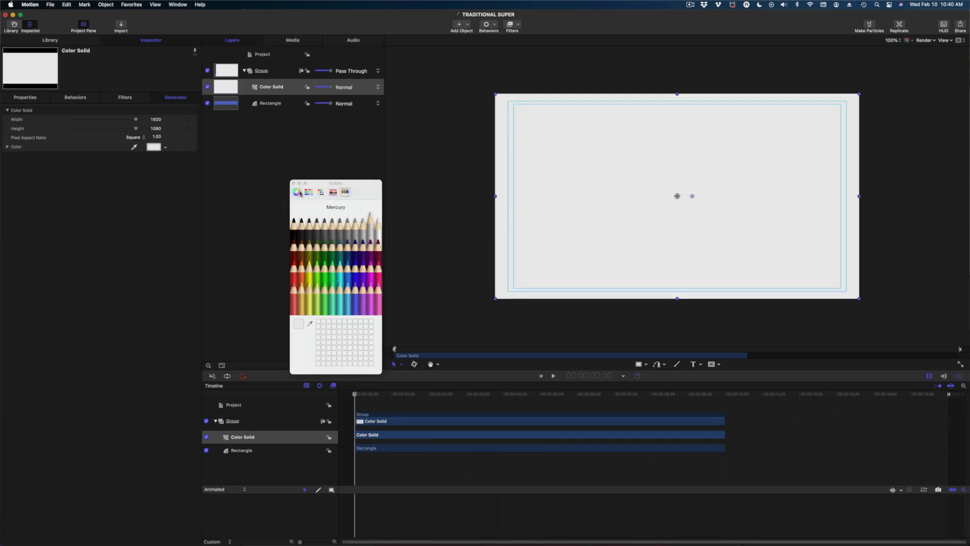
{"action": "left_click", "coordinate": [366, 228]}
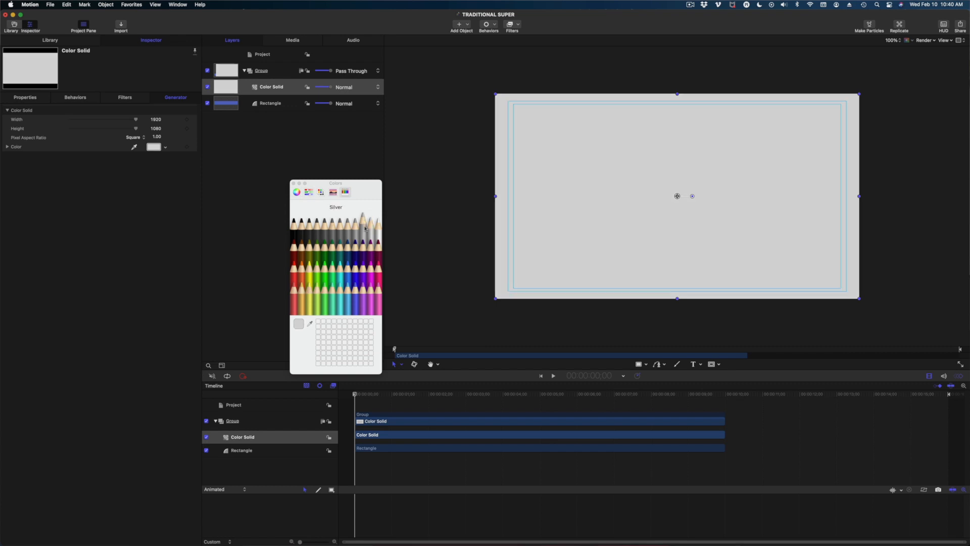
{"action": "left_click", "coordinate": [294, 183]}
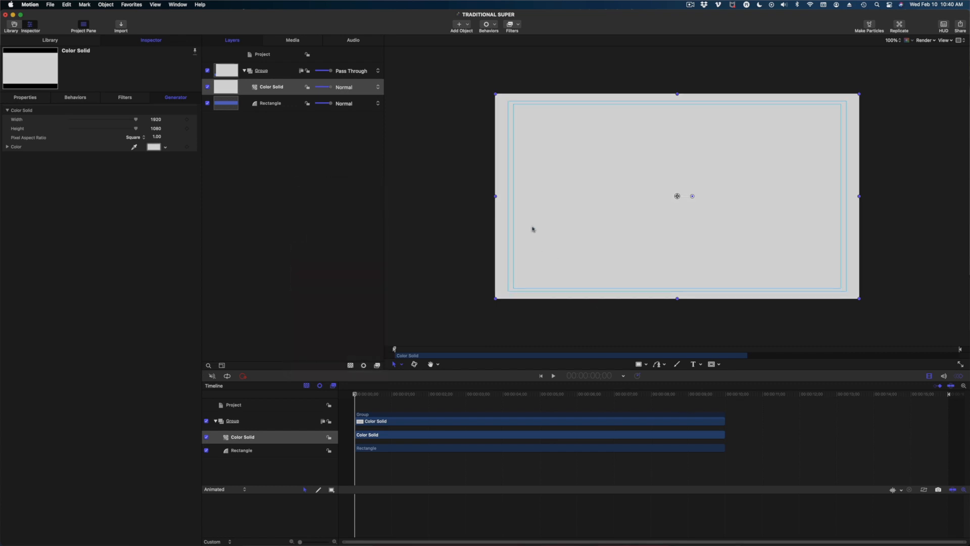
{"action": "left_click", "coordinate": [448, 180]}
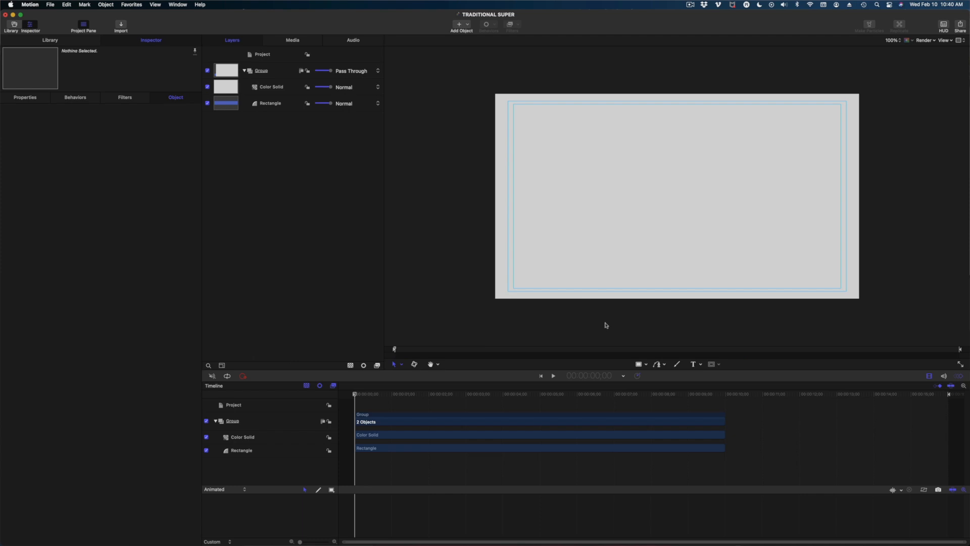
{"action": "left_click", "coordinate": [646, 364]}
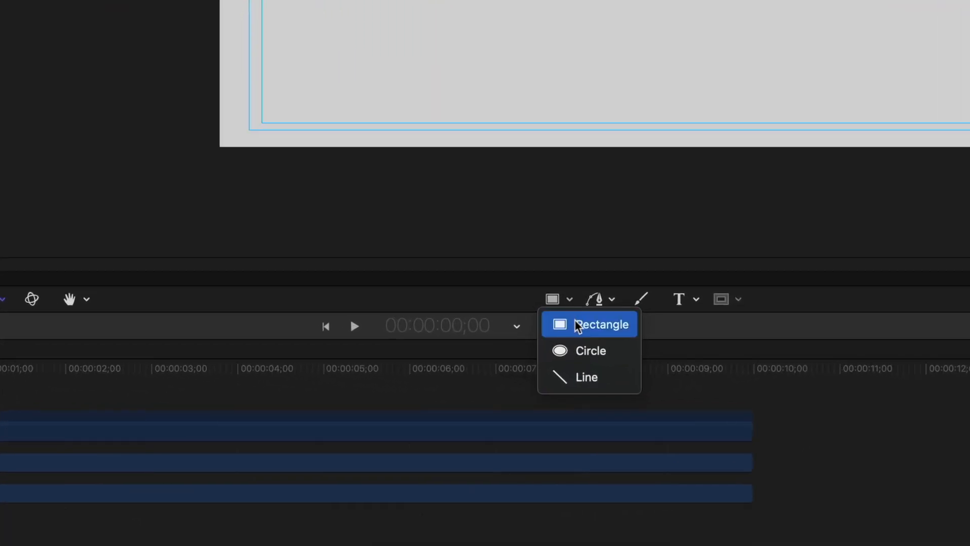
Draw a tall narrow rectangle on the frame's left with Fill on and Outline off.
{"action": "left_click", "coordinate": [577, 326]}
{"action": "mouse_move", "coordinate": [527, 64]}
{"action": "left_mouse_down"}
{"action": "mouse_move", "coordinate": [543, 169]}
{"action": "mouse_move", "coordinate": [540, 323]}
{"action": "left_mouse_up"}
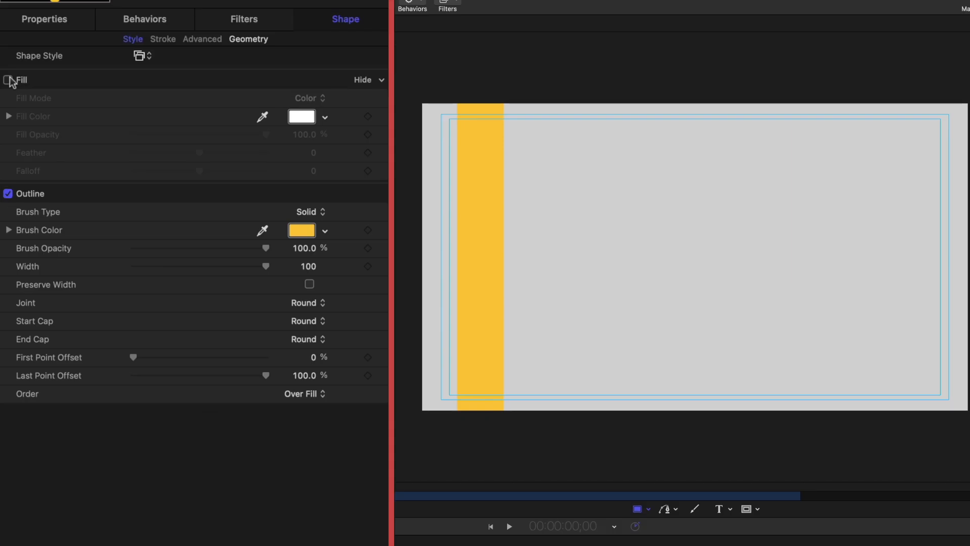
{"action": "left_click", "coordinate": [8, 80]}
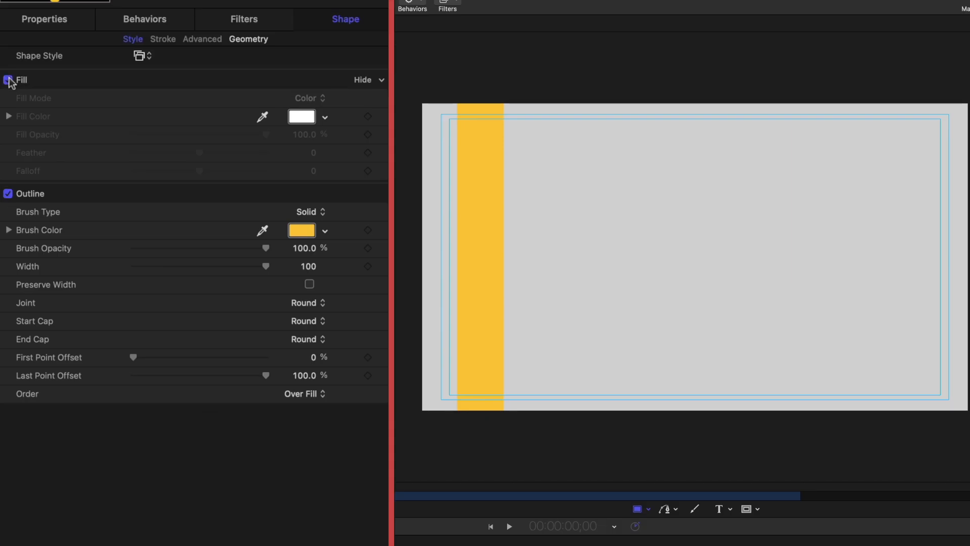
{"action": "left_click", "coordinate": [8, 193]}
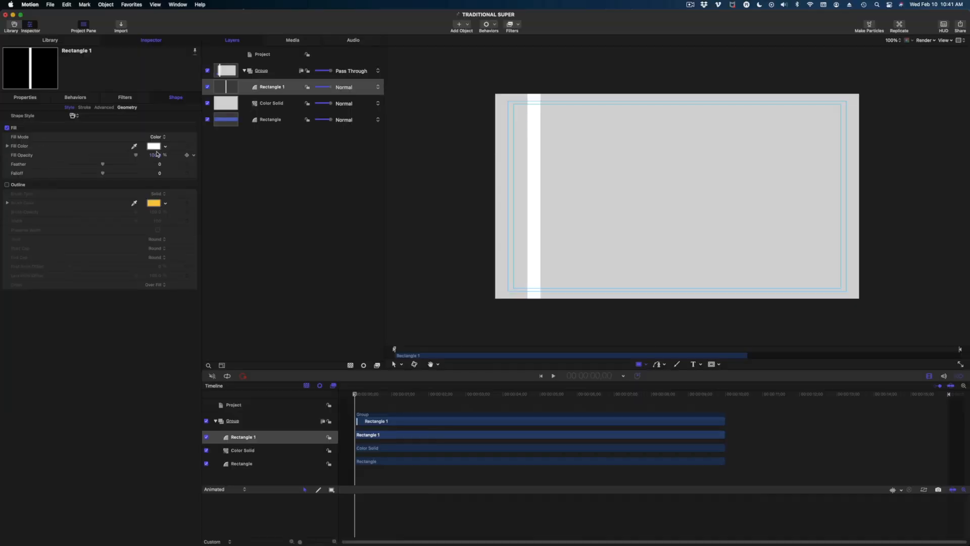
Dim the stripe's fill slightly from white and rotate it to -15°.
{"action": "left_click", "coordinate": [301, 117]}
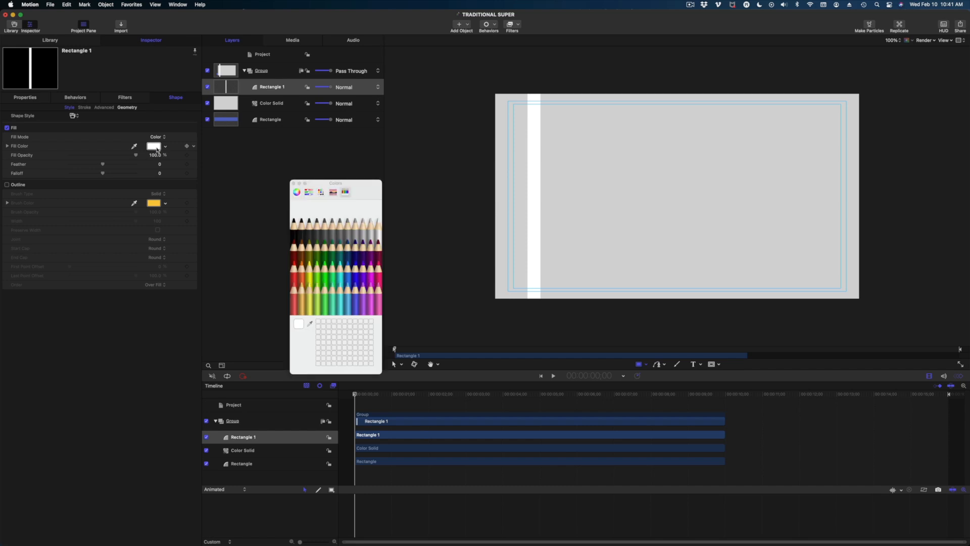
{"action": "left_click", "coordinate": [297, 191]}
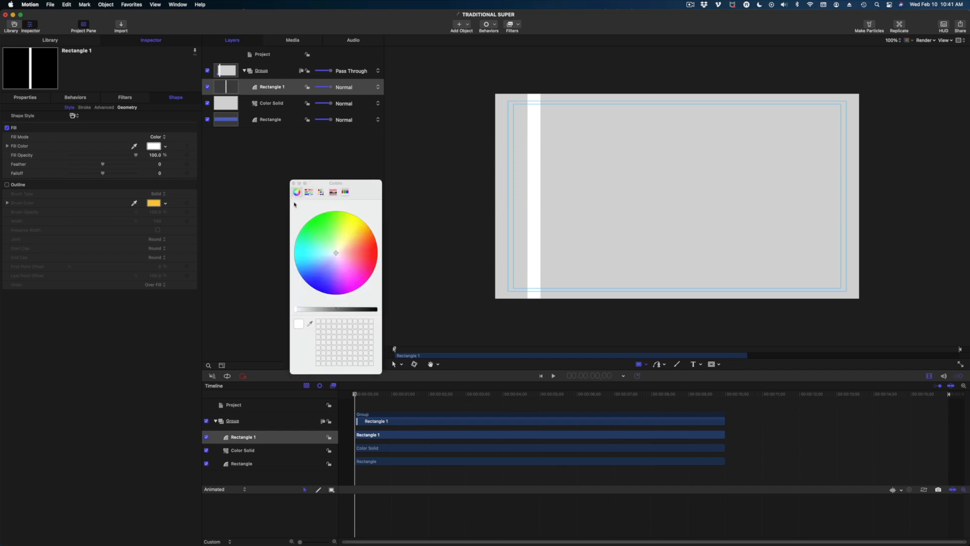
{"action": "left_click", "coordinate": [301, 311]}
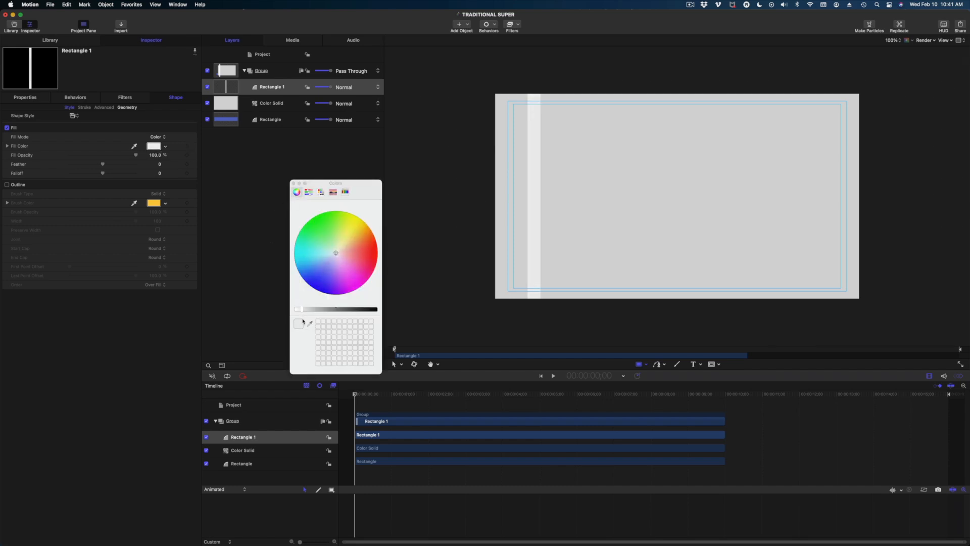
{"action": "left_click", "coordinate": [294, 184]}
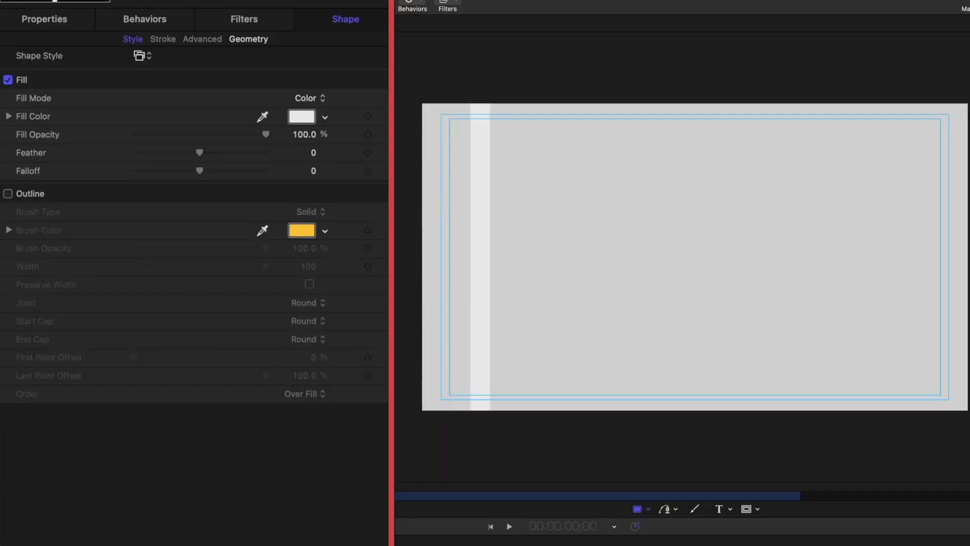
{"action": "left_click", "coordinate": [50, 17]}
{"action": "left_click_drag", "start_coordinate": [308, 84], "coordinate": [313, 83]}
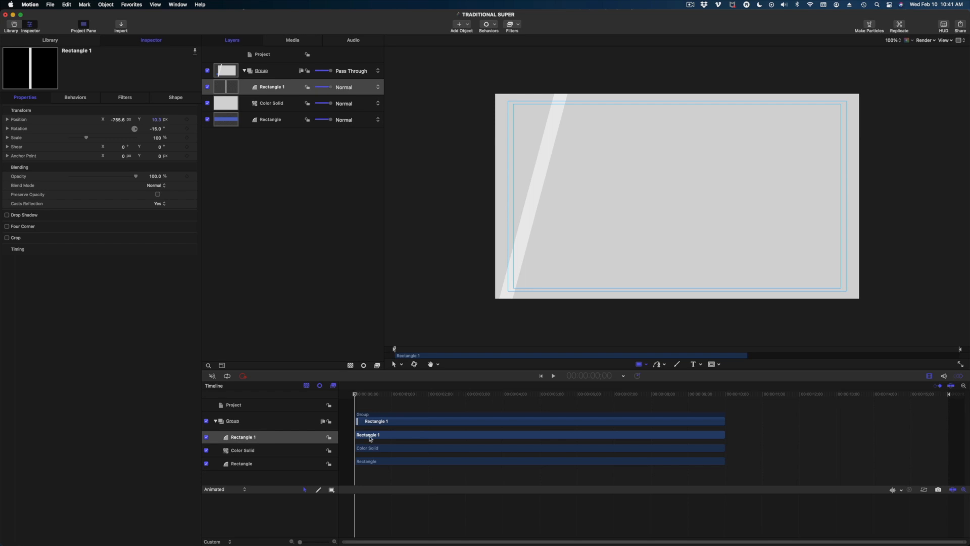
Keyframe Rectangle 1's Position X off-screen left at -1170.6 px at the start.
{"action": "left_click", "coordinate": [277, 93]}
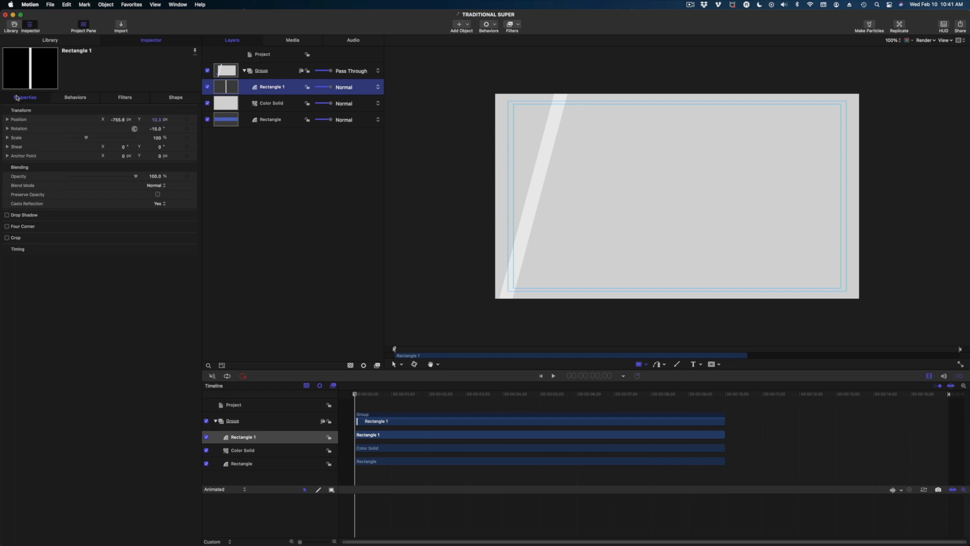
{"action": "mouse_move", "coordinate": [354, 396]}
{"action": "left_mouse_down"}
{"action": "mouse_move", "coordinate": [401, 399]}
{"action": "mouse_move", "coordinate": [354, 394]}
{"action": "left_mouse_up"}
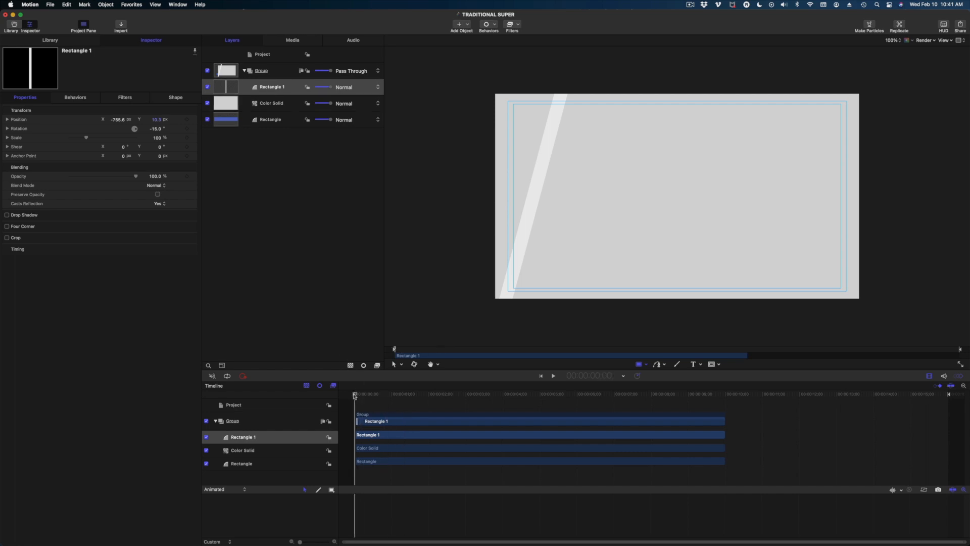
{"action": "left_click", "coordinate": [368, 64]}
{"action": "mouse_move", "coordinate": [233, 62]}
{"action": "left_mouse_down"}
{"action": "mouse_move", "coordinate": [215, 63]}
{"action": "mouse_move", "coordinate": [229, 64]}
{"action": "left_mouse_up"}
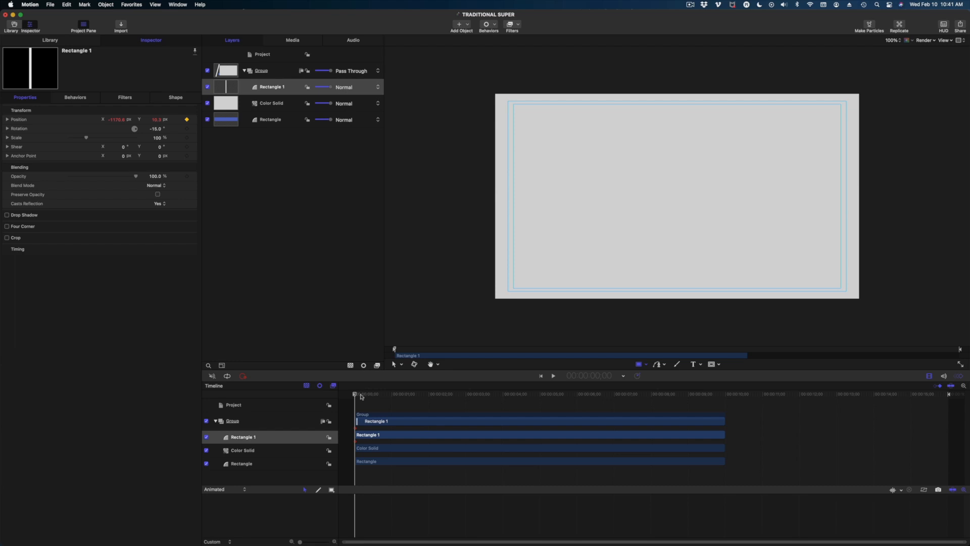
Later in time, keyframe the stripe's Position X off-screen right at 1312.4 px.
{"action": "left_click_drag", "start_coordinate": [362, 397], "coordinate": [540, 415]}
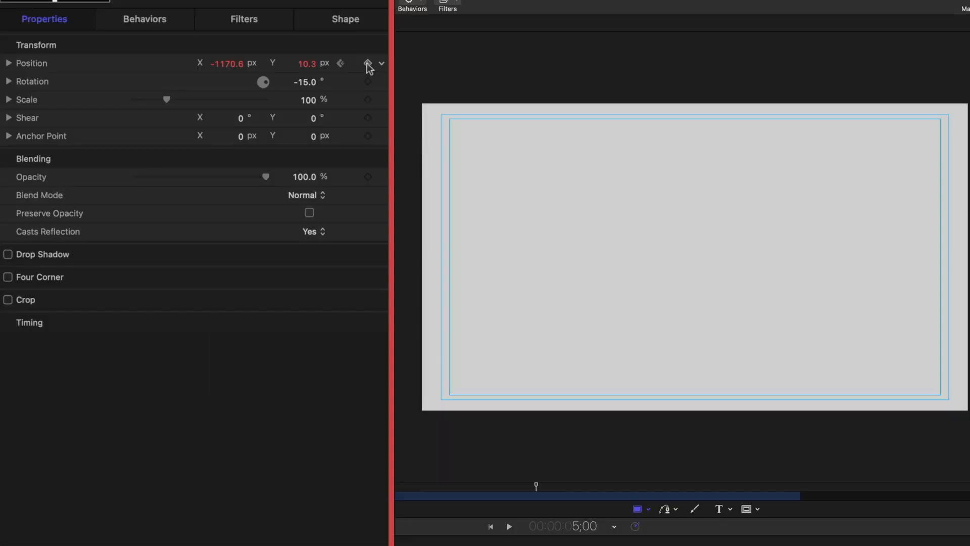
{"action": "left_click", "coordinate": [368, 63]}
{"action": "left_click_drag", "start_coordinate": [234, 62], "coordinate": [227, 64]}
{"action": "left_click_drag", "start_coordinate": [361, 394], "coordinate": [339, 404]}
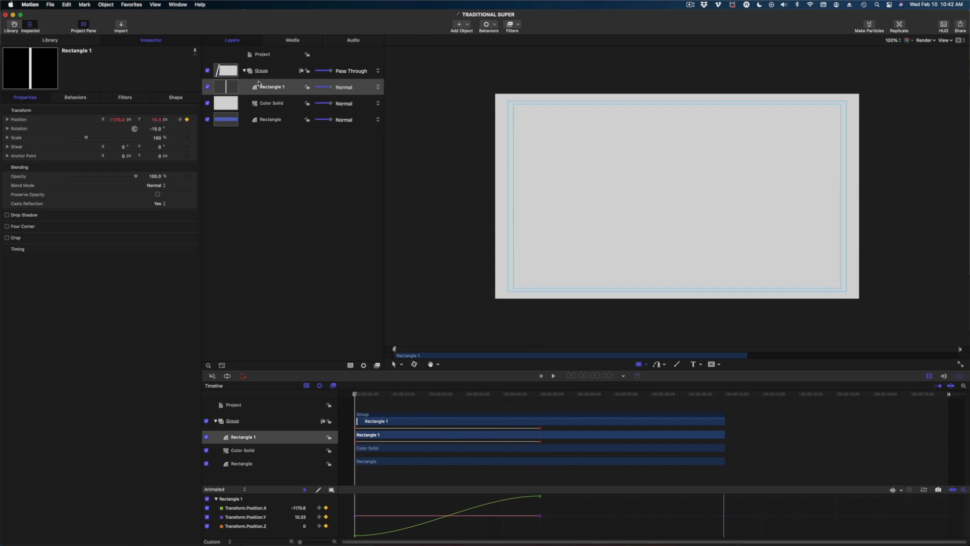
{"action": "left_click", "coordinate": [267, 86]}
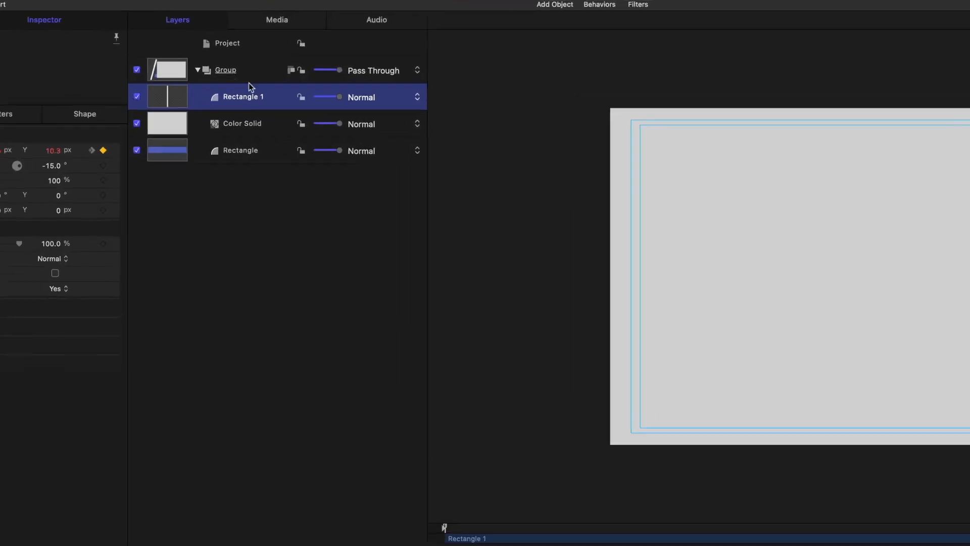
Duplicate the Rectangle 1 stripe layer four times, ending with Rectangle 1 copy 3.
{"action": "right_click", "coordinate": [192, 108]}
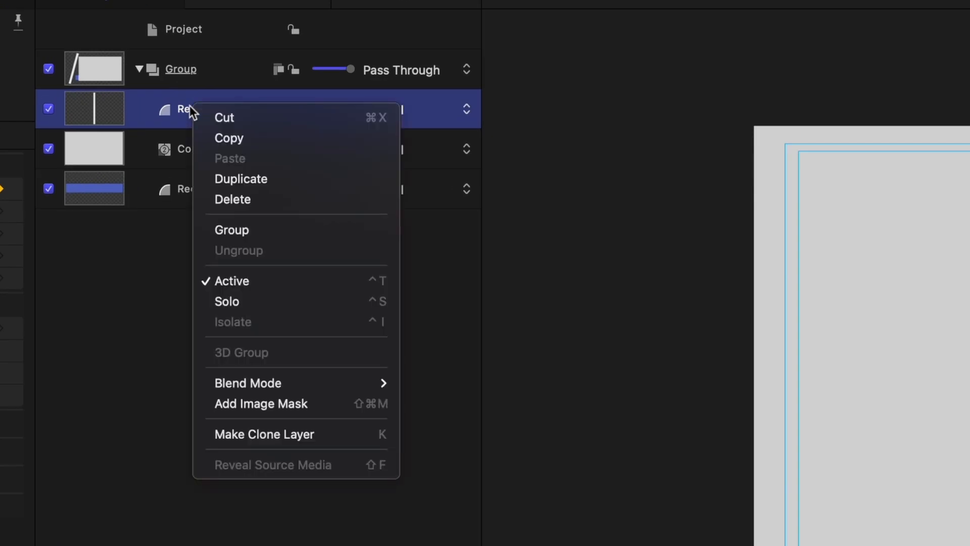
{"action": "left_click", "coordinate": [244, 186]}
{"action": "right_click", "coordinate": [191, 107]}
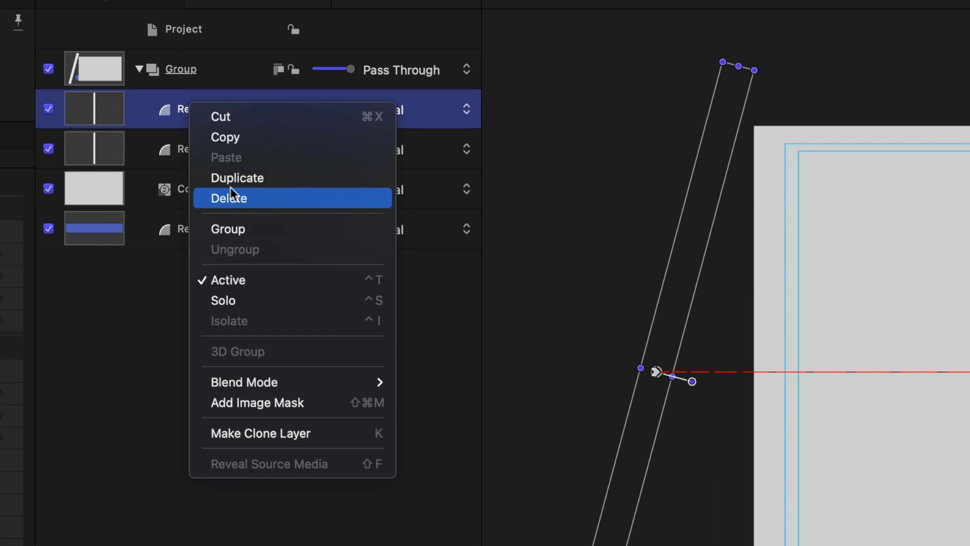
{"action": "left_click", "coordinate": [218, 180]}
{"action": "right_click", "coordinate": [188, 113]}
{"action": "left_click", "coordinate": [215, 188]}
{"action": "right_click", "coordinate": [181, 103]}
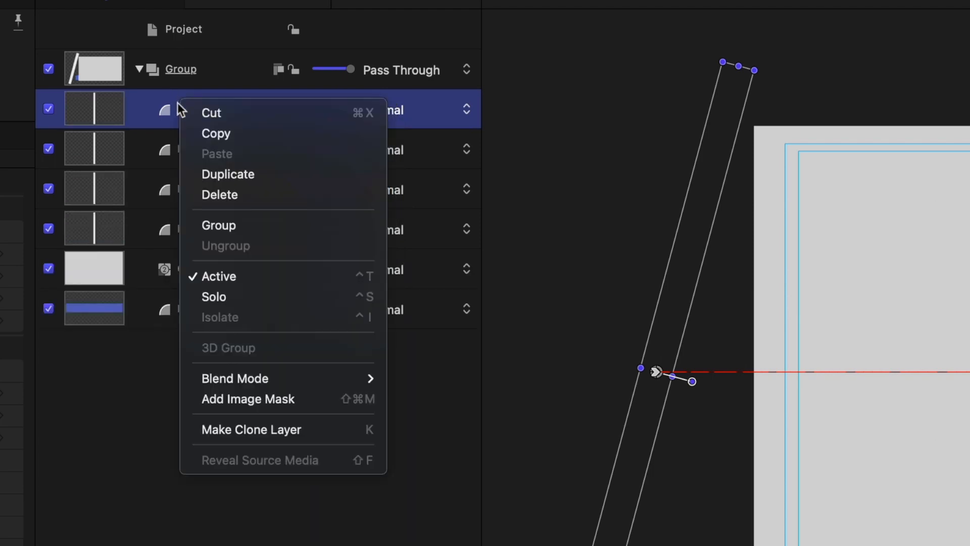
{"action": "left_click", "coordinate": [212, 175]}
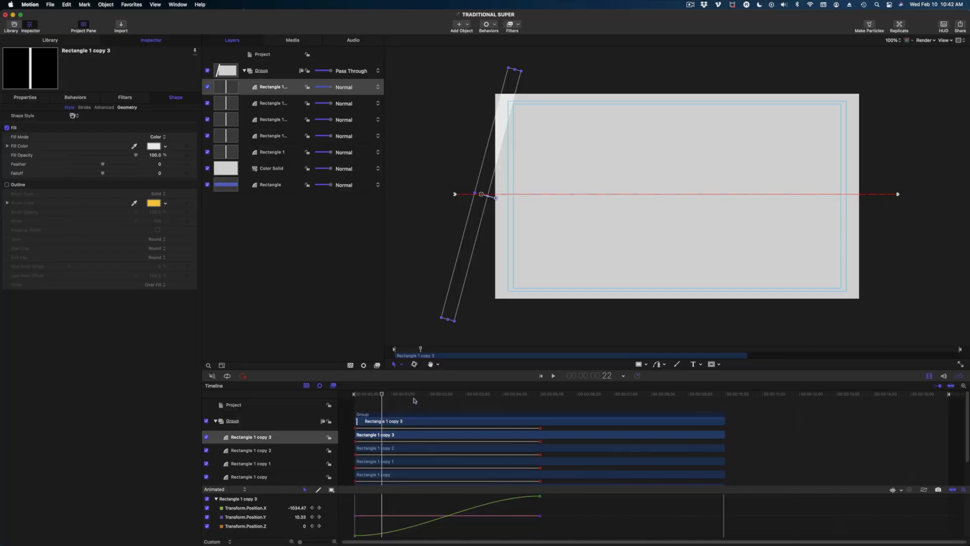
Offset the stripe copies to start at frames 4, 9 and 14, then preview playback.
{"action": "scroll", "coordinate": [423, 463], "scroll_direction": "down", "scroll_amount": 3}
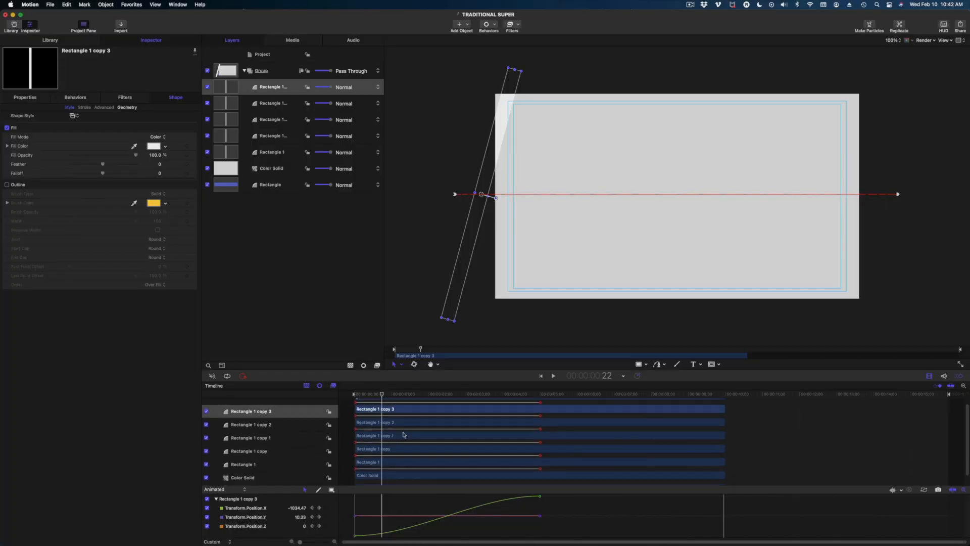
{"action": "left_click_drag", "start_coordinate": [382, 394], "coordinate": [354, 399]}
{"action": "left_click_drag", "start_coordinate": [363, 451], "coordinate": [369, 451]}
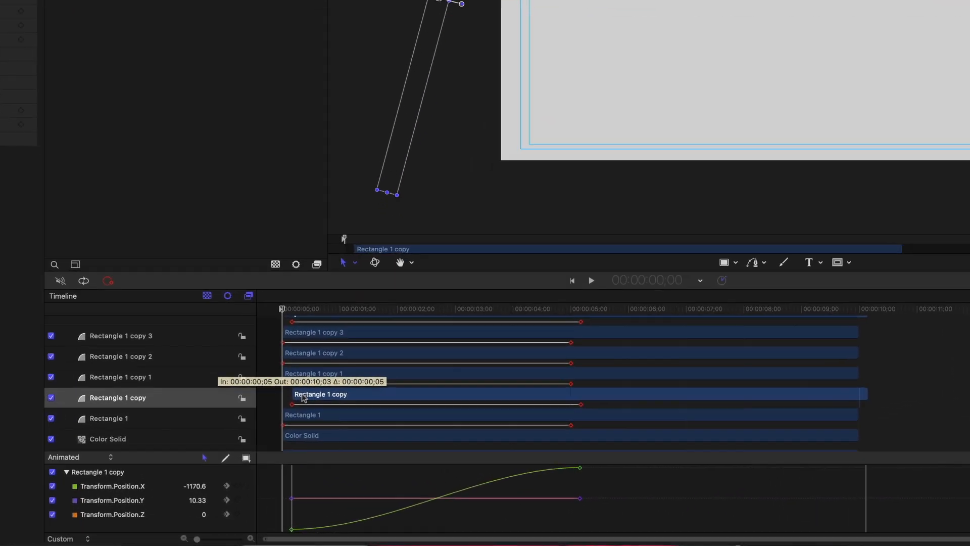
{"action": "left_click_drag", "start_coordinate": [303, 398], "coordinate": [301, 397]}
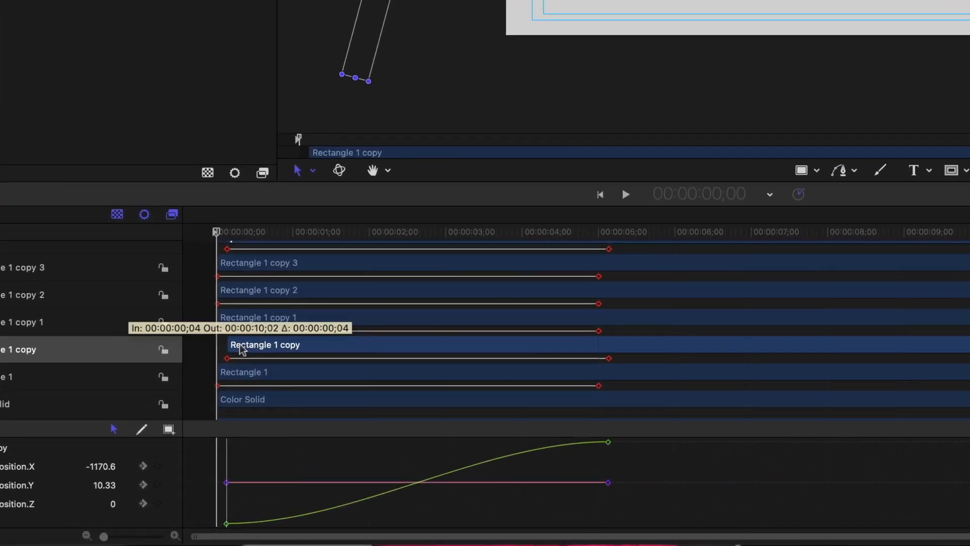
{"action": "left_click_drag", "start_coordinate": [243, 349], "coordinate": [293, 297]}
{"action": "left_click_drag", "start_coordinate": [286, 262], "coordinate": [336, 262]}
{"action": "key", "text": "space"}
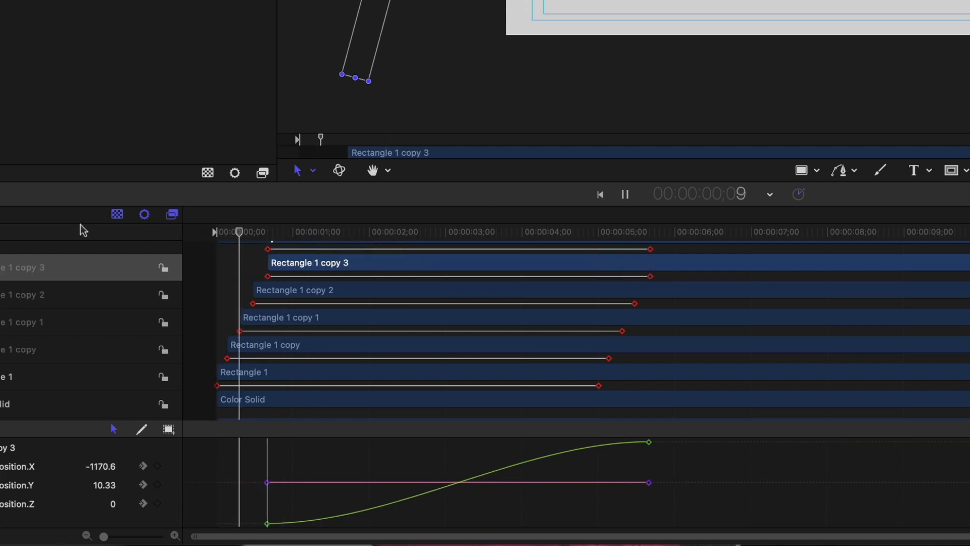
{"action": "key", "text": "space"}
Push the copies' start times further apart and replay the staggered sweep from the start.
{"action": "left_click_drag", "start_coordinate": [289, 348], "coordinate": [306, 319]}
{"action": "left_click_drag", "start_coordinate": [307, 301], "coordinate": [334, 301]}
{"action": "left_click_drag", "start_coordinate": [327, 279], "coordinate": [360, 281]}
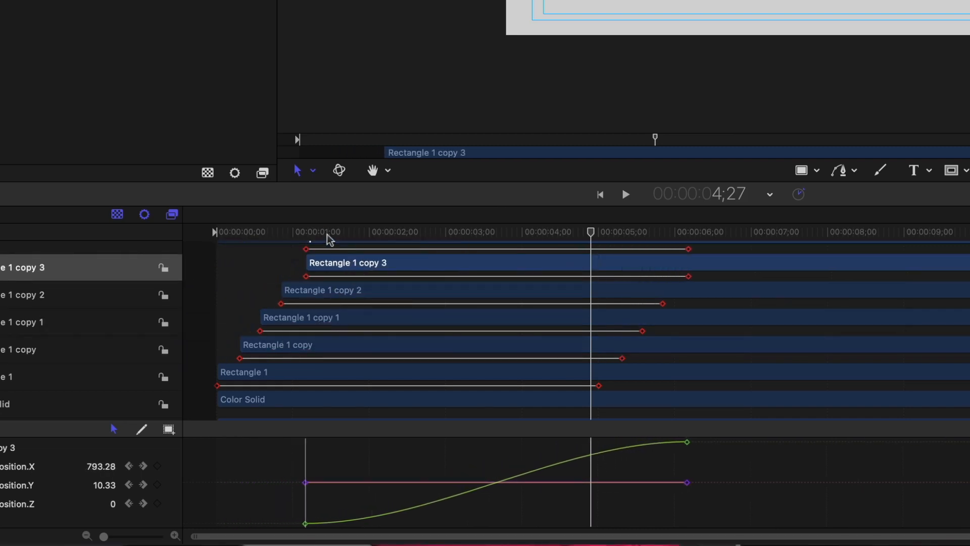
{"action": "key", "text": "Home"}
{"action": "key", "text": "space"}
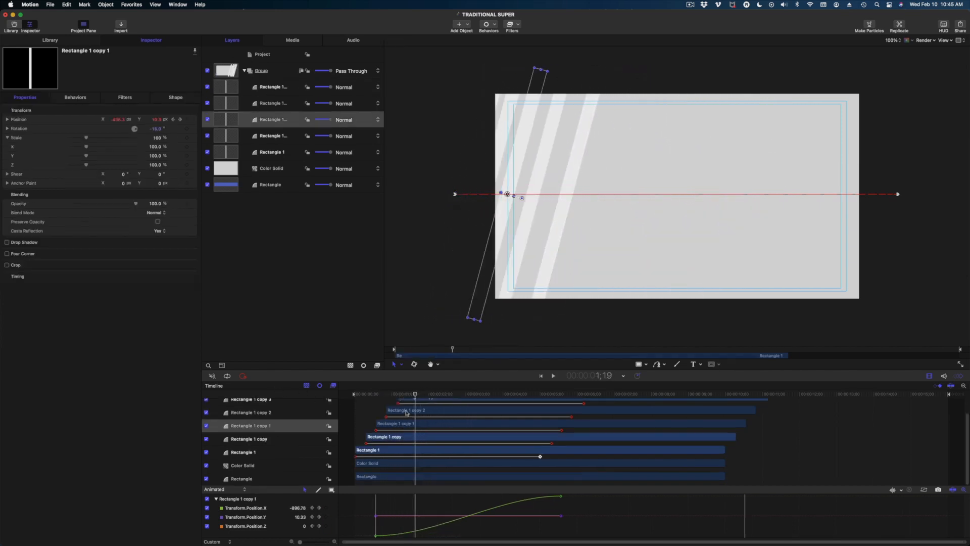
{"action": "key", "text": "space"}
{"action": "left_click_drag", "start_coordinate": [396, 412], "coordinate": [451, 422]}
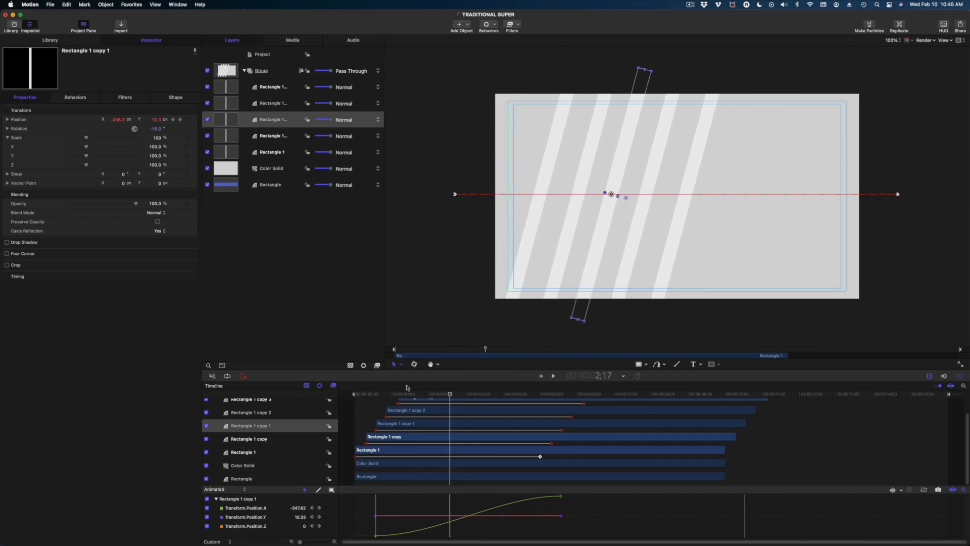
Expand Rectangle 1's Scale and drag Scale X down to 22.1%.
{"action": "left_click", "coordinate": [381, 406]}
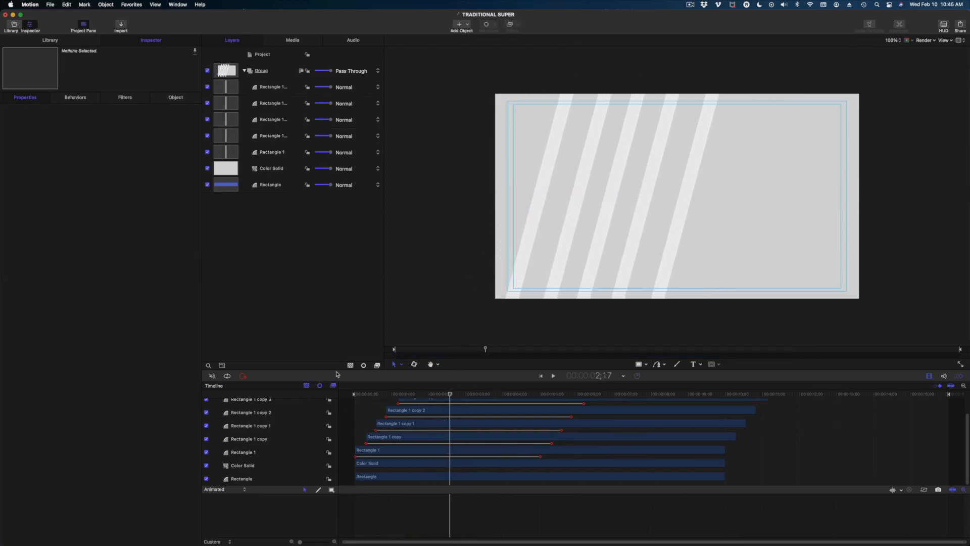
{"action": "left_click", "coordinate": [386, 453]}
{"action": "left_click", "coordinate": [273, 153]}
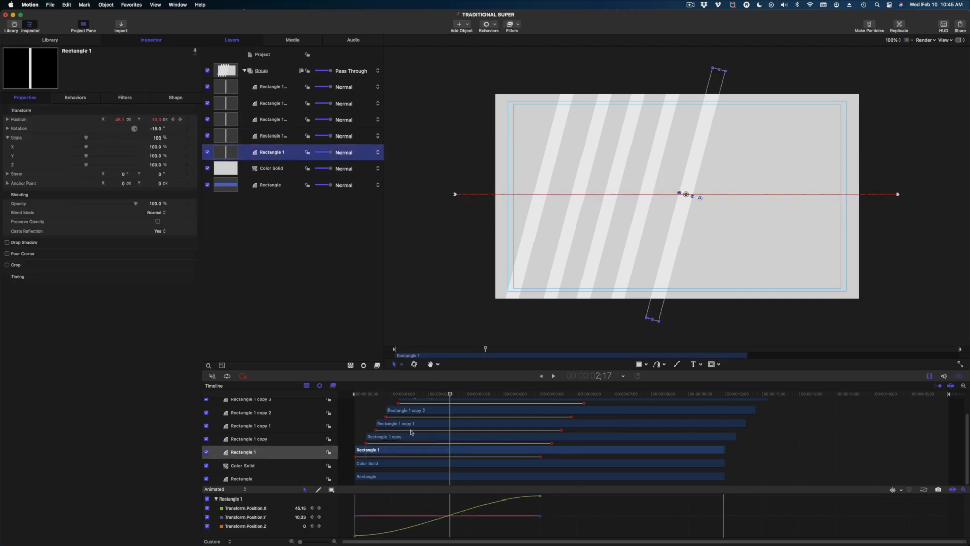
{"action": "left_click", "coordinate": [275, 153]}
{"action": "left_click", "coordinate": [7, 137]}
{"action": "left_click", "coordinate": [7, 137]}
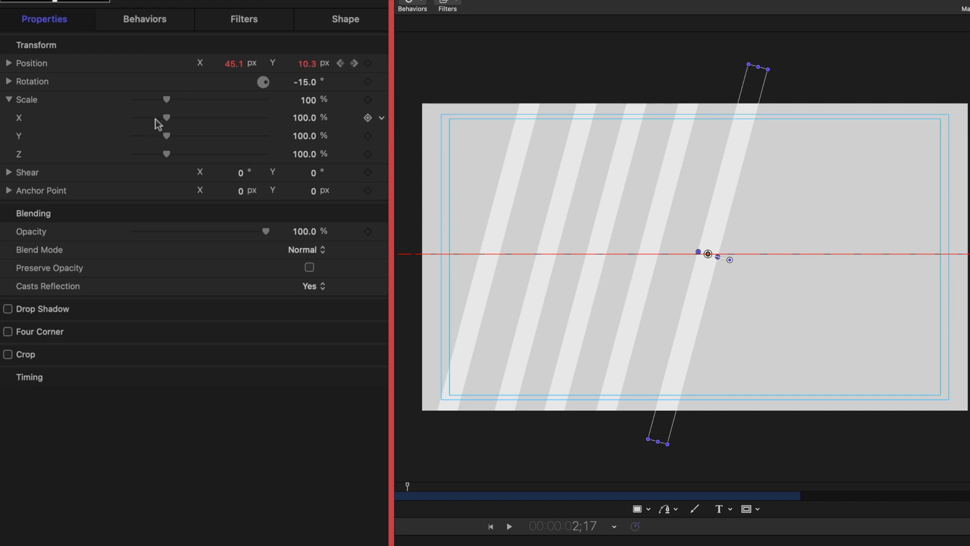
{"action": "left_click", "coordinate": [9, 99]}
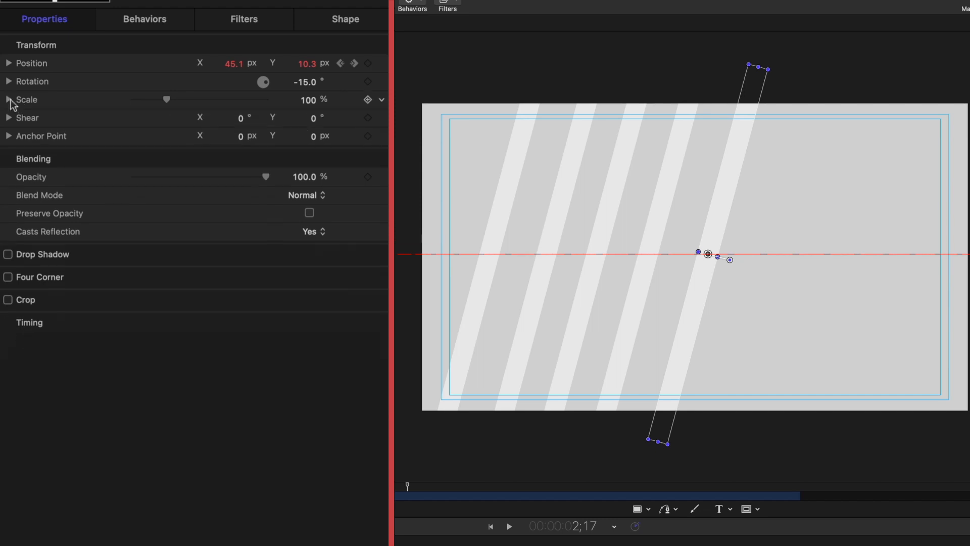
{"action": "left_click", "coordinate": [9, 99]}
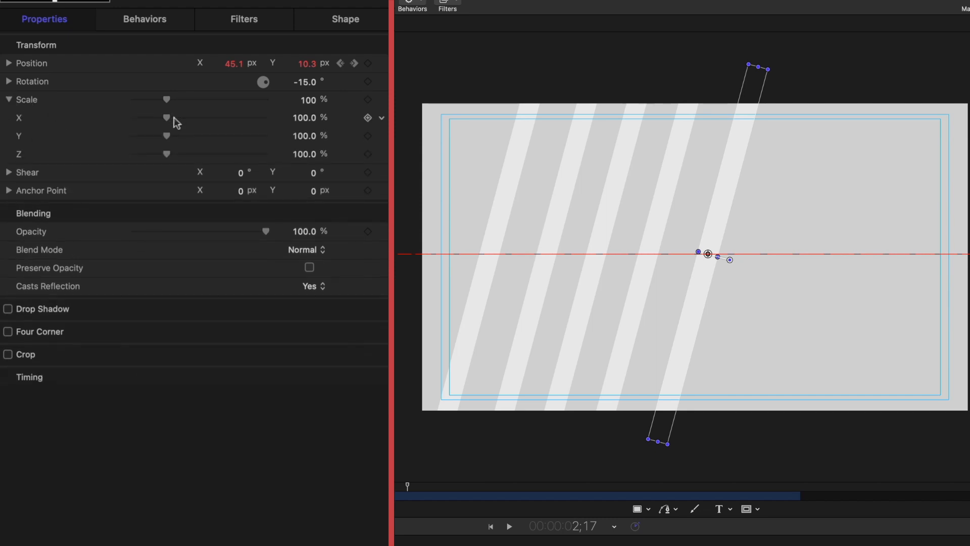
{"action": "left_click_drag", "start_coordinate": [167, 116], "coordinate": [139, 118]}
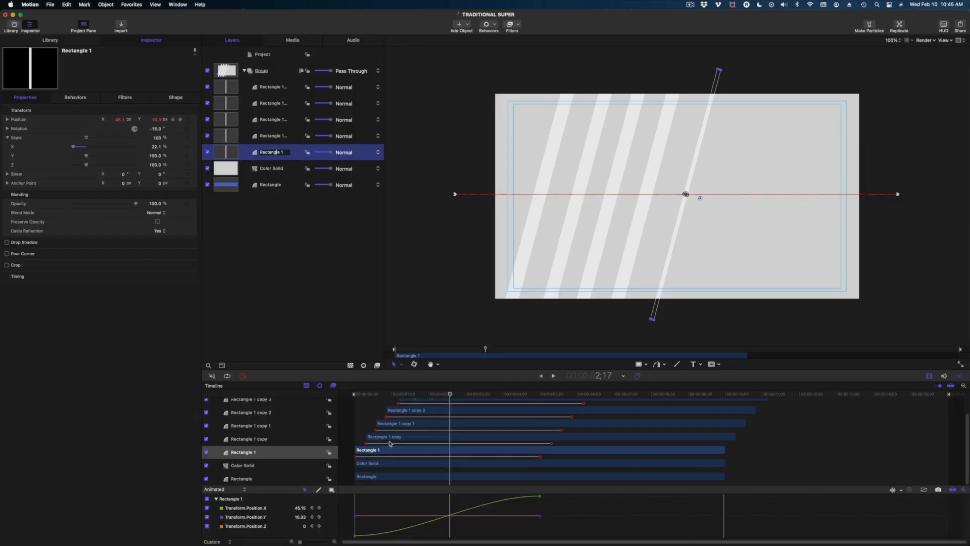
Select Rectangle 1 copy 1 and drag its Scale X down to narrow it.
{"action": "left_click", "coordinate": [390, 443]}
{"action": "left_click", "coordinate": [394, 423]}
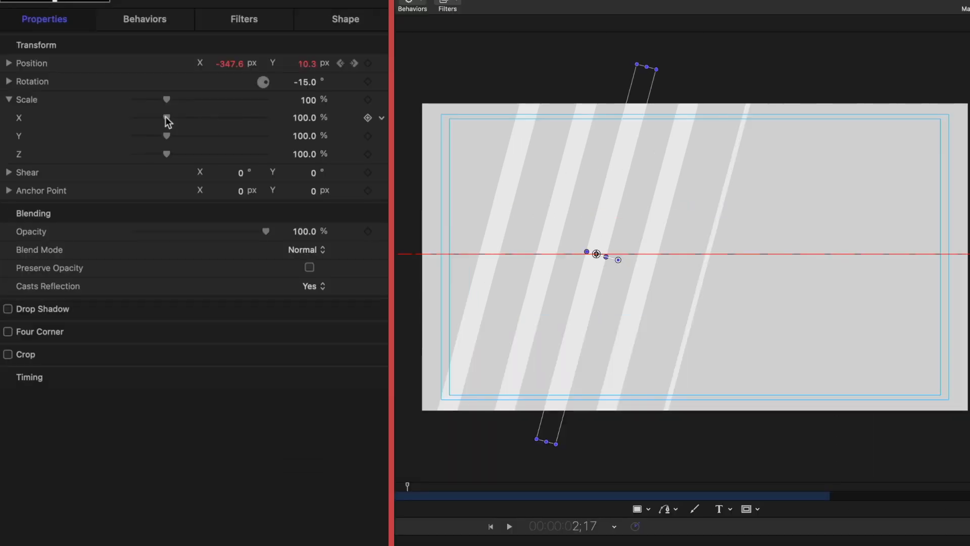
{"action": "left_click_drag", "start_coordinate": [164, 116], "coordinate": [133, 110]}
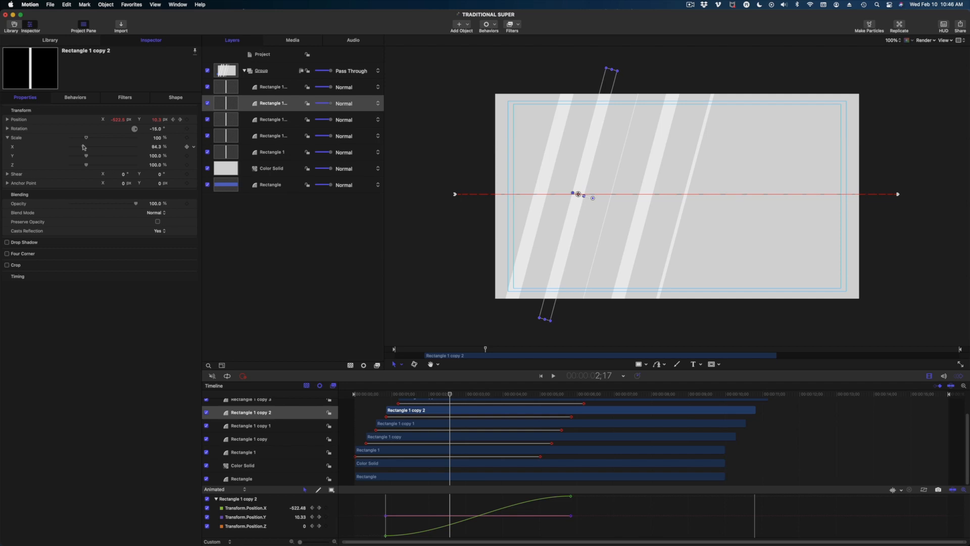
Drag Rectangle 1 copy 3's Scale X down to 83.91%.
{"action": "scroll", "coordinate": [414, 412], "scroll_direction": "up", "scroll_amount": 1}
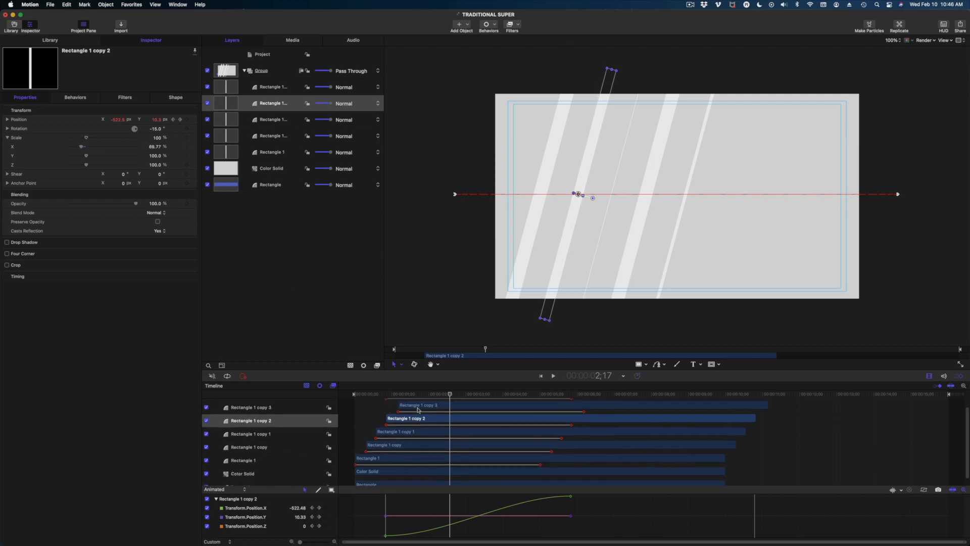
{"action": "left_click", "coordinate": [418, 408]}
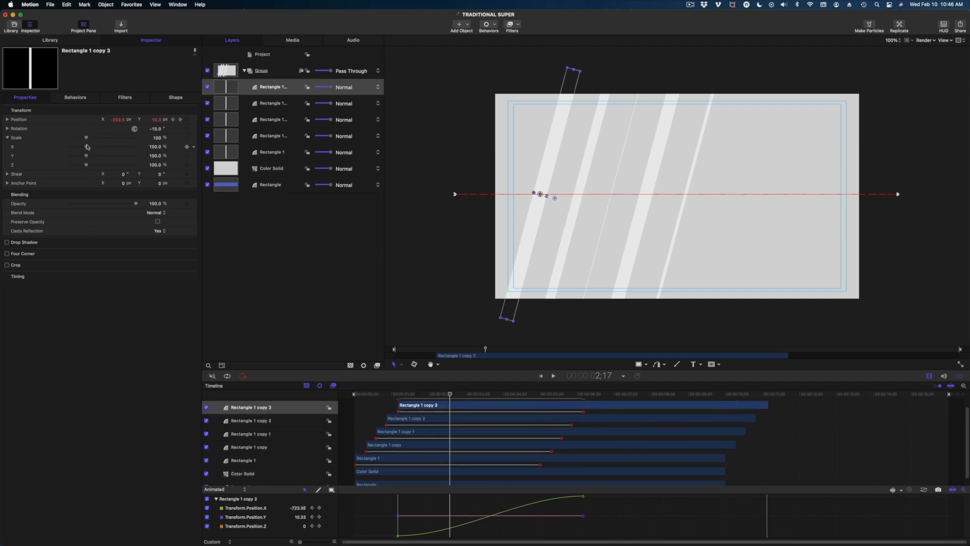
{"action": "left_click_drag", "start_coordinate": [87, 147], "coordinate": [84, 146]}
Scrub and play the animation to review the varied stripe widths.
{"action": "left_click_drag", "start_coordinate": [397, 395], "coordinate": [424, 420]}
{"action": "key", "text": "space"}
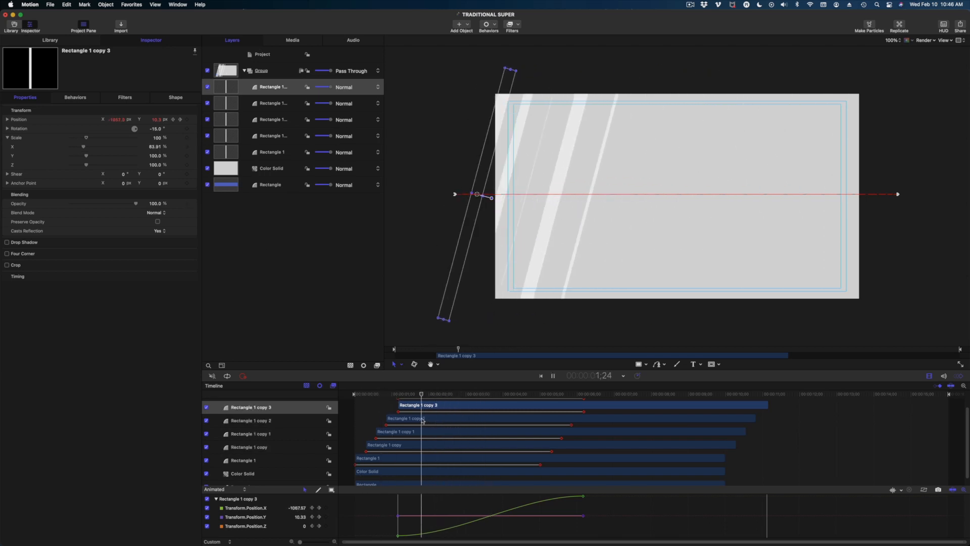
{"action": "key", "text": "space"}
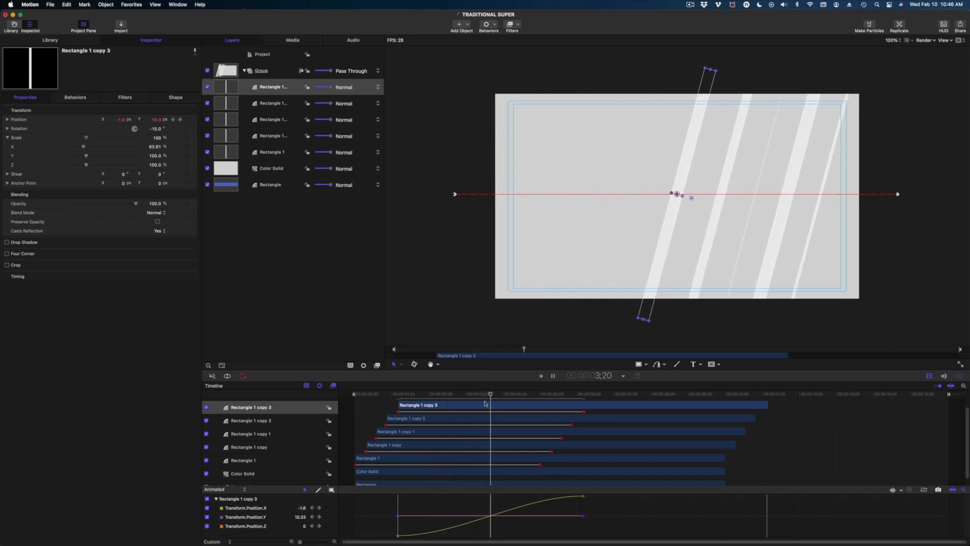
{"action": "left_click_drag", "start_coordinate": [481, 395], "coordinate": [461, 425]}
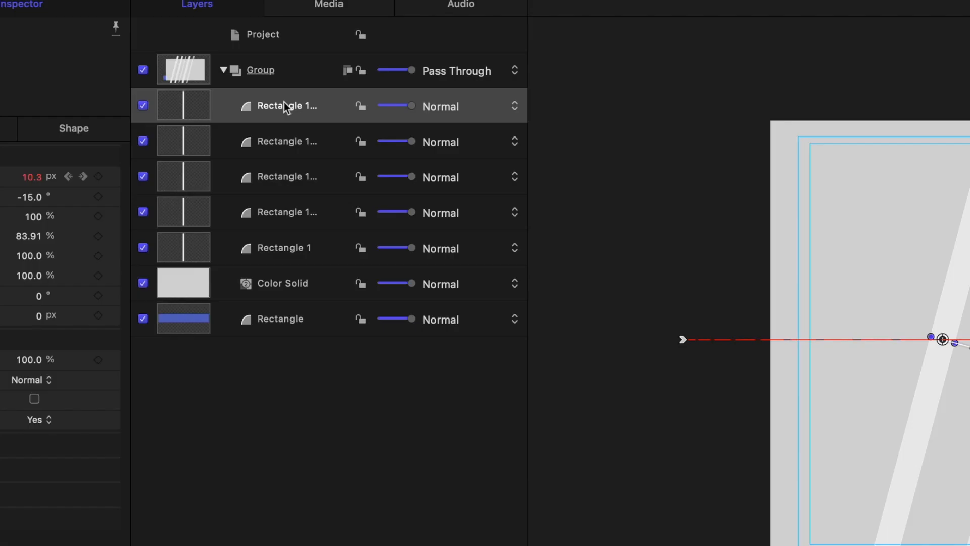
{"action": "left_click", "coordinate": [284, 103]}
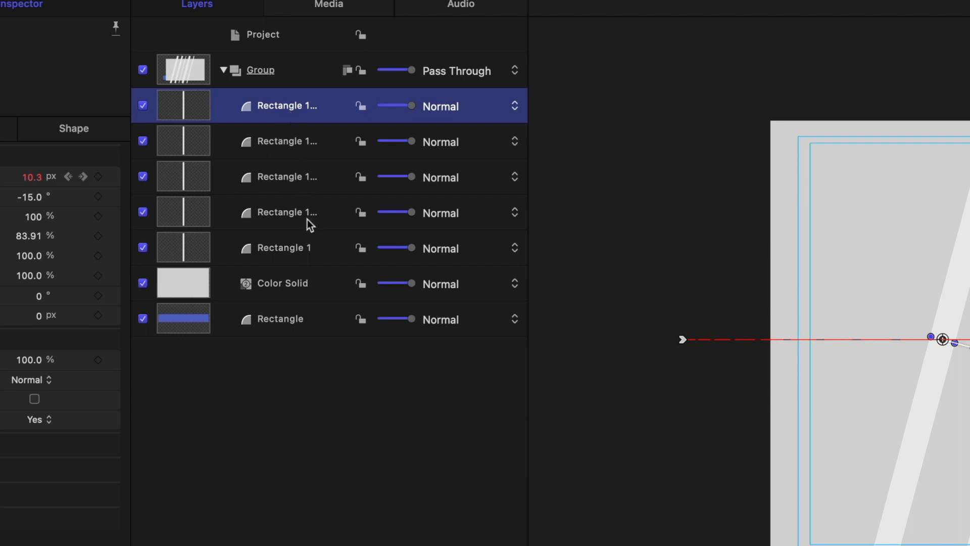
Group the five stripe layers and name the new group RECTANGLES.
{"action": "left_click", "coordinate": [288, 250], "text": "shift"}
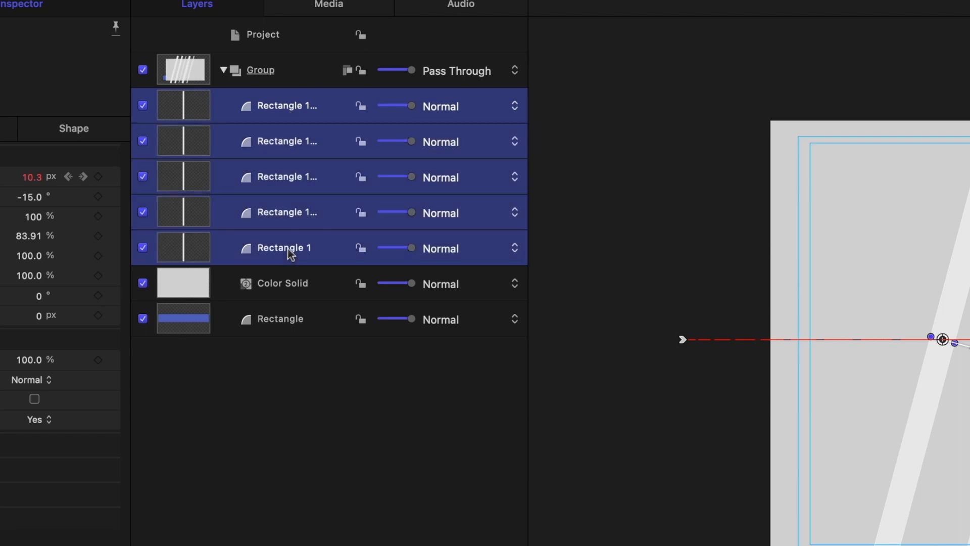
{"action": "right_click", "coordinate": [267, 108]}
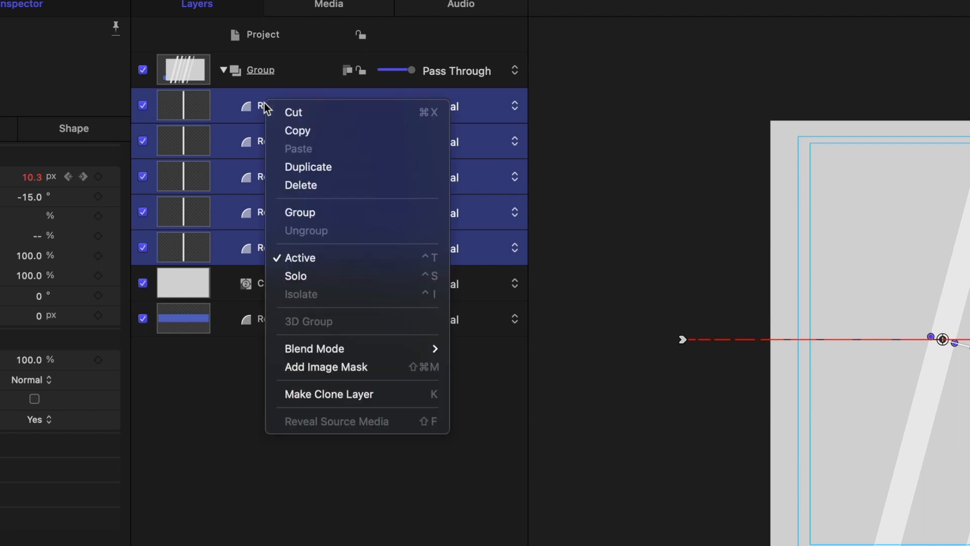
{"action": "left_click", "coordinate": [304, 213]}
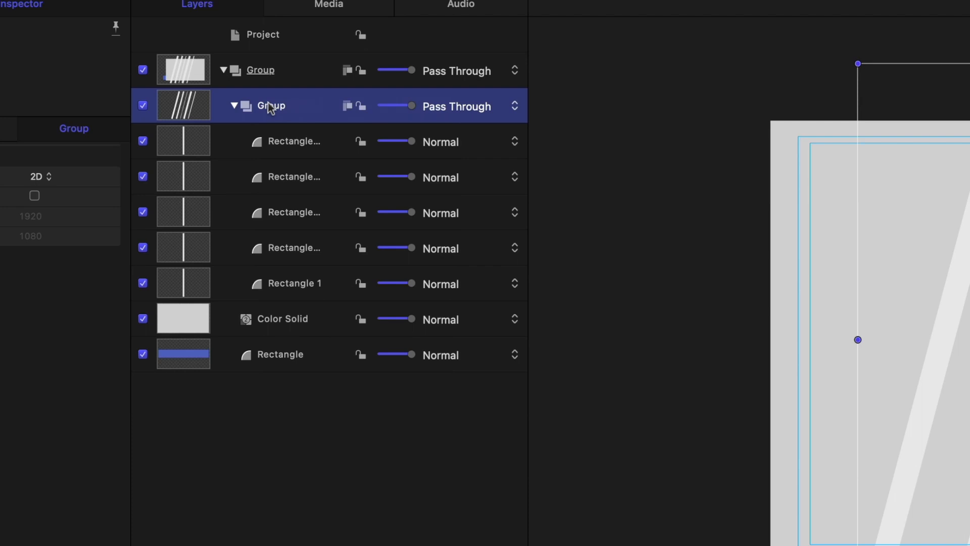
{"action": "double_click", "coordinate": [268, 105]}
{"action": "left_click_drag", "start_coordinate": [282, 107], "coordinate": [236, 104]}
{"action": "type", "text": "RECTANGLES"}
{"action": "key", "text": "Return"}
Collapse the RECTANGLES group in the Layers list.
{"action": "left_click", "coordinate": [234, 106]}
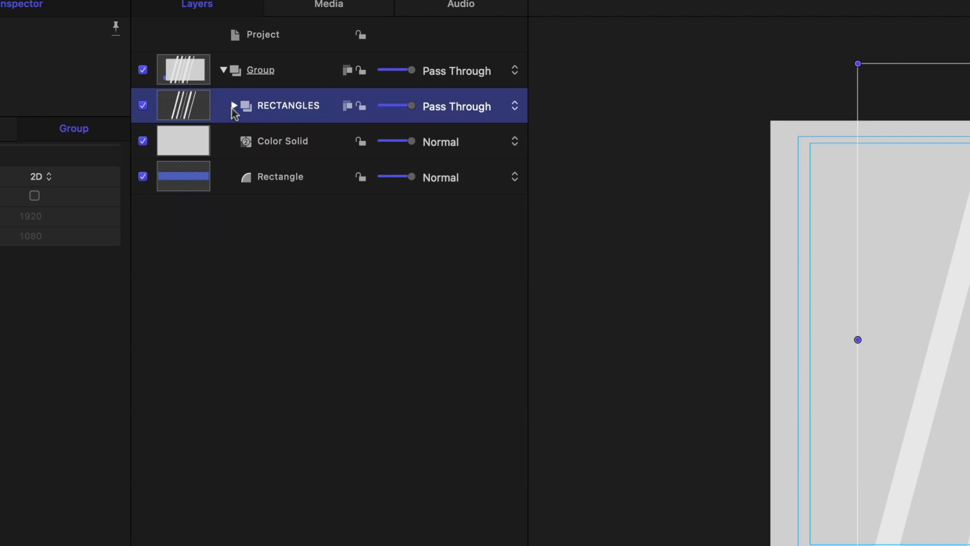
{"action": "left_click", "coordinate": [234, 105]}
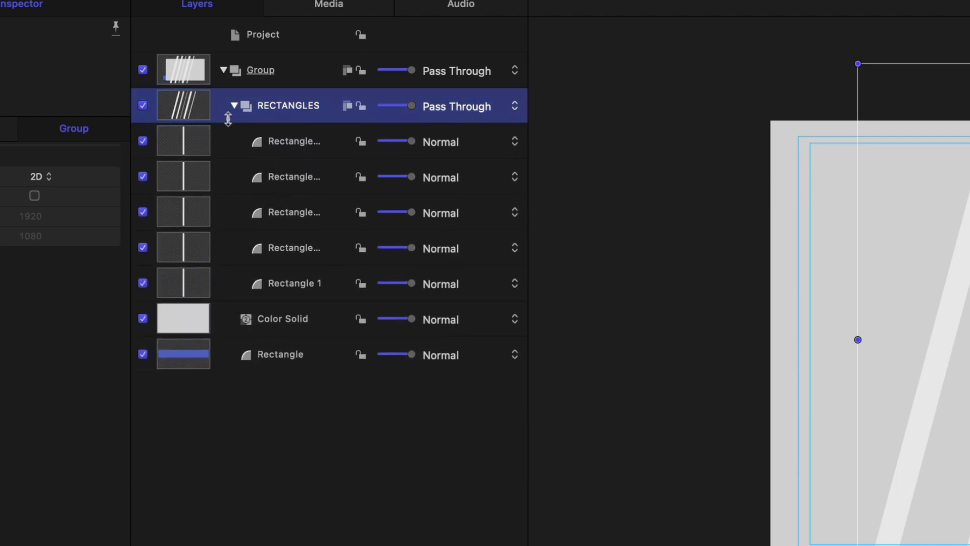
{"action": "left_click", "coordinate": [235, 106]}
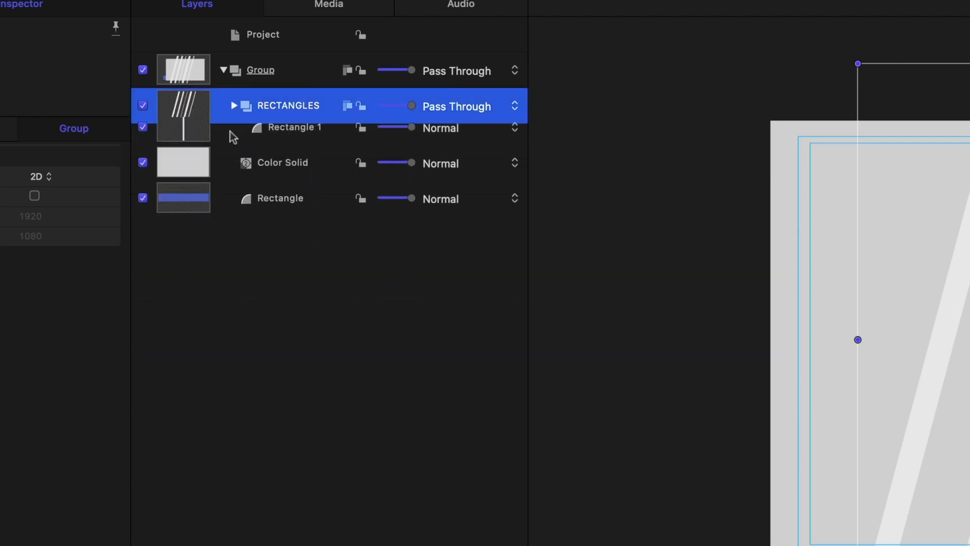
Duplicate the RECTANGLES group three times.
{"action": "right_click", "coordinate": [288, 109]}
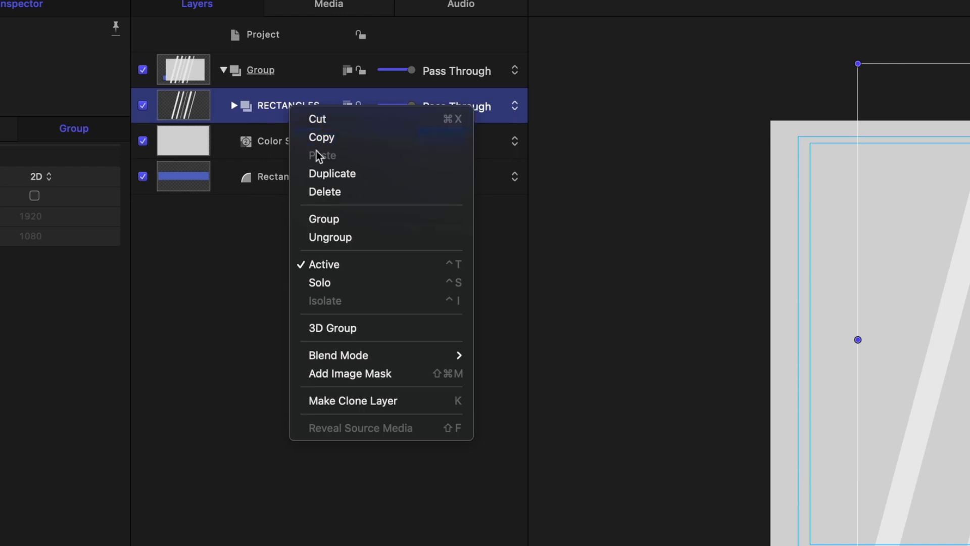
{"action": "left_click", "coordinate": [326, 174]}
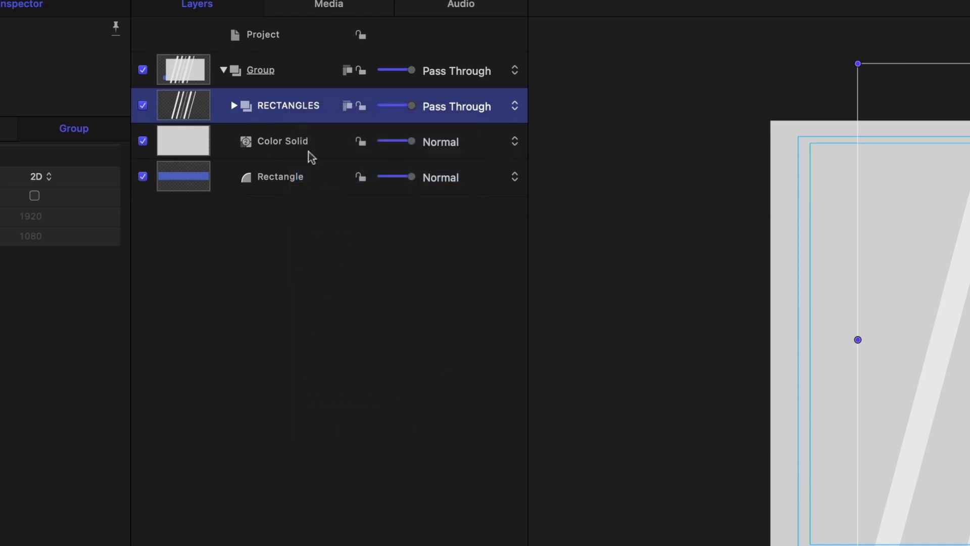
{"action": "right_click", "coordinate": [288, 105]}
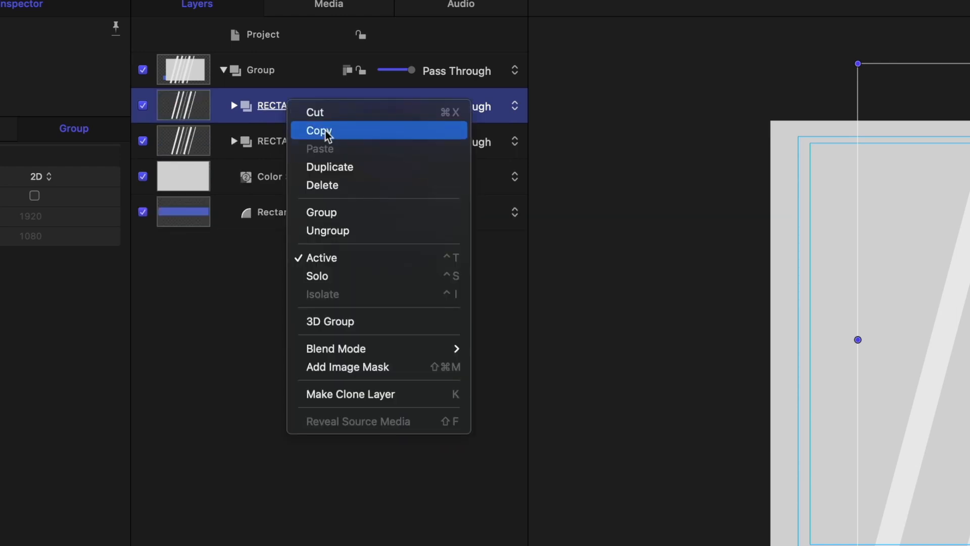
{"action": "left_click", "coordinate": [336, 170]}
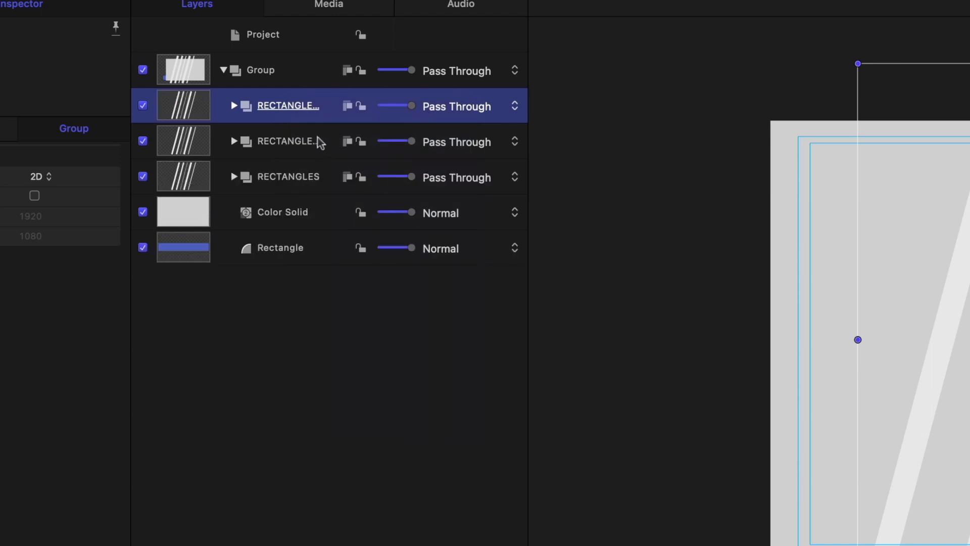
{"action": "right_click", "coordinate": [283, 107]}
{"action": "left_click", "coordinate": [311, 170]}
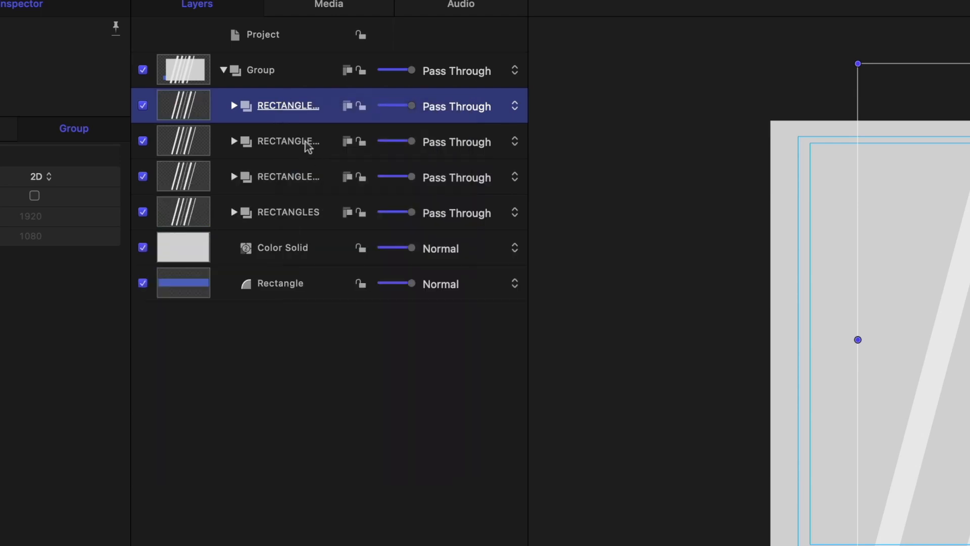
Delay RECTANGLES copy 1 to start at 2;01 and preview the stripes.
{"action": "scroll", "coordinate": [420, 454], "scroll_direction": "up", "scroll_amount": 3}
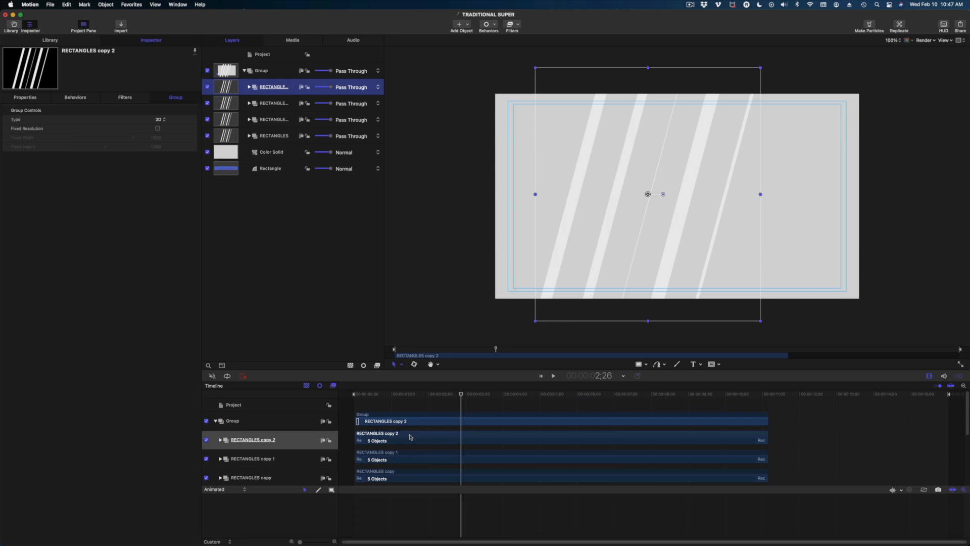
{"action": "left_click", "coordinate": [268, 122]}
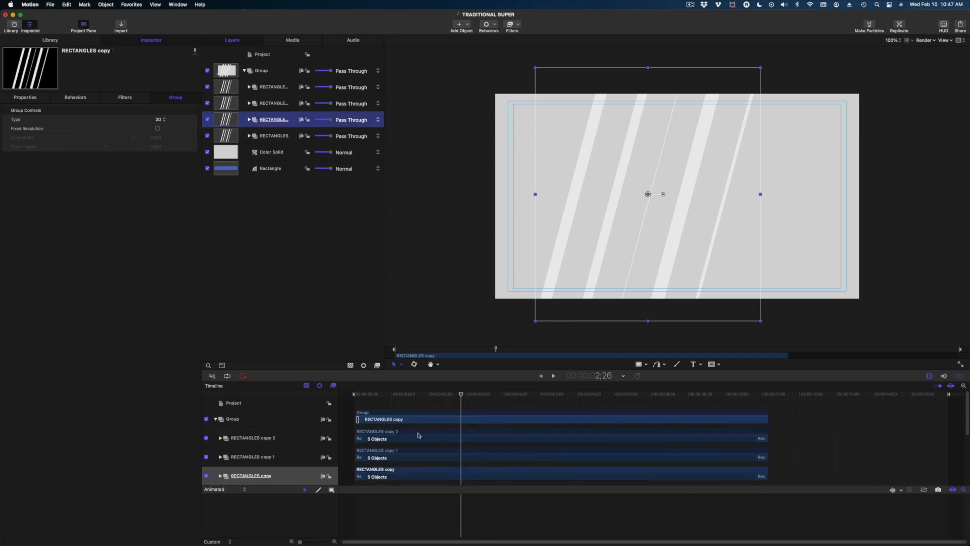
{"action": "scroll", "coordinate": [416, 451], "scroll_direction": "down", "scroll_amount": 4}
{"action": "left_click_drag", "start_coordinate": [396, 435], "coordinate": [446, 436]}
{"action": "left_click_drag", "start_coordinate": [393, 417], "coordinate": [463, 428]}
{"action": "key", "text": "super+d"}
{"action": "key", "text": "space"}
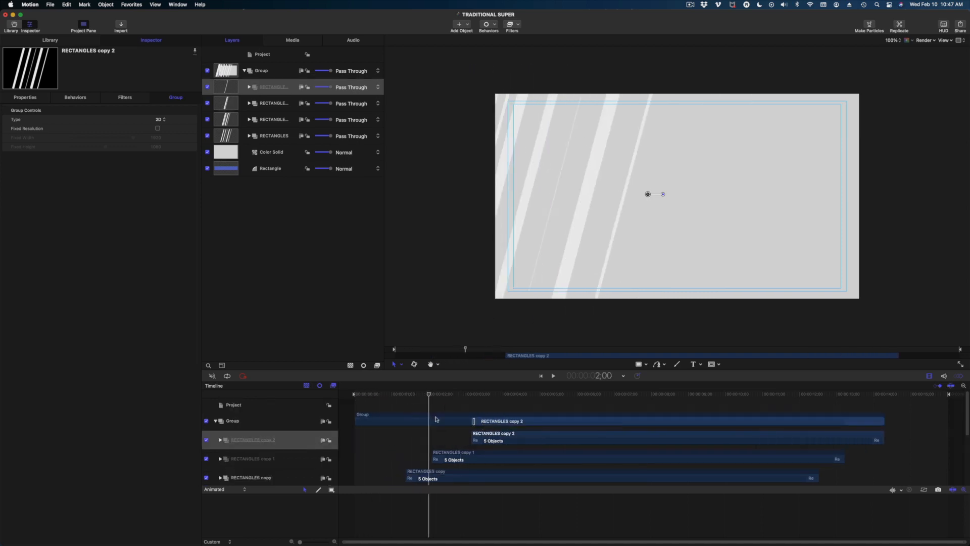
Push each RECTANGLES copy's start later in the Timeline so the stripes sweep in waves.
{"action": "left_click_drag", "start_coordinate": [467, 457], "coordinate": [485, 460]}
{"action": "left_click_drag", "start_coordinate": [504, 440], "coordinate": [523, 439]}
{"action": "left_click_drag", "start_coordinate": [495, 480], "coordinate": [608, 478]}
{"action": "left_click_drag", "start_coordinate": [526, 439], "coordinate": [540, 439]}
{"action": "left_click_drag", "start_coordinate": [504, 459], "coordinate": [515, 458]}
{"action": "left_click_drag", "start_coordinate": [461, 475], "coordinate": [466, 475]}
{"action": "left_click_drag", "start_coordinate": [556, 394], "coordinate": [560, 420]}
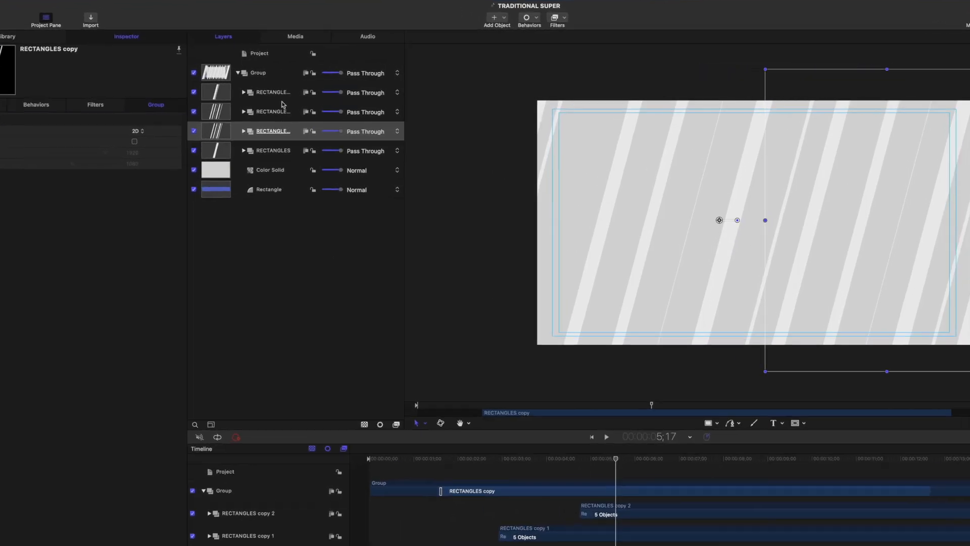
Group the four RECTANGLES groups together with the Color Solid.
{"action": "left_click", "coordinate": [278, 89]}
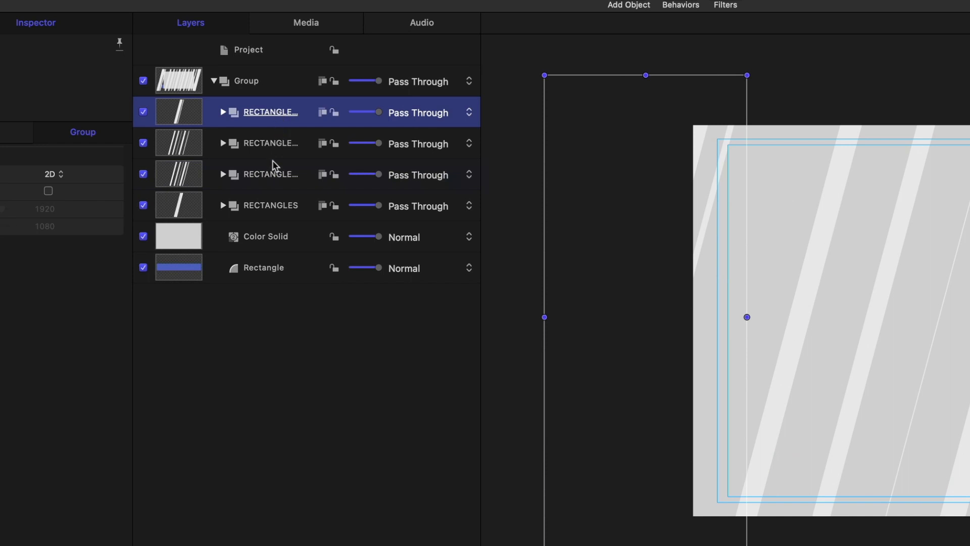
{"action": "left_click", "coordinate": [270, 209], "text": "shift"}
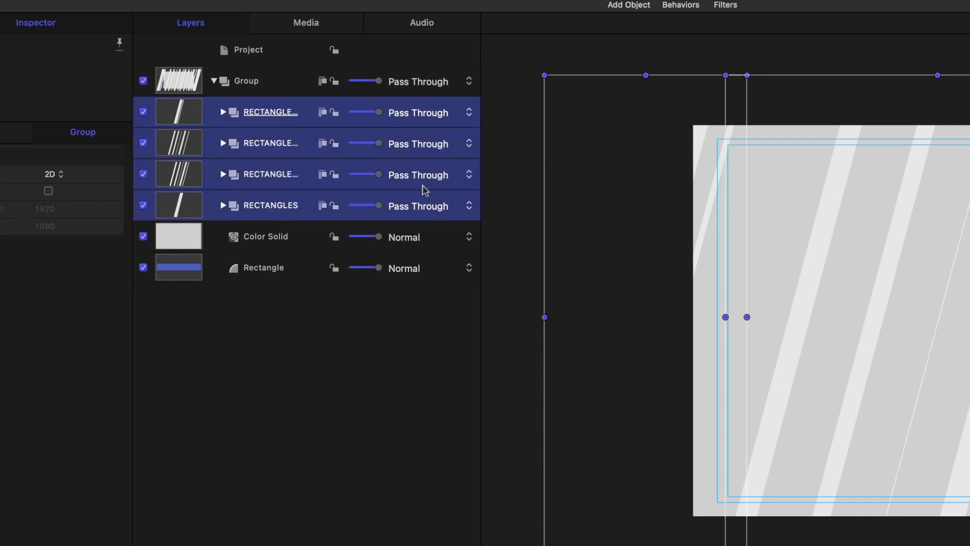
{"action": "left_click", "coordinate": [282, 244], "text": "shift"}
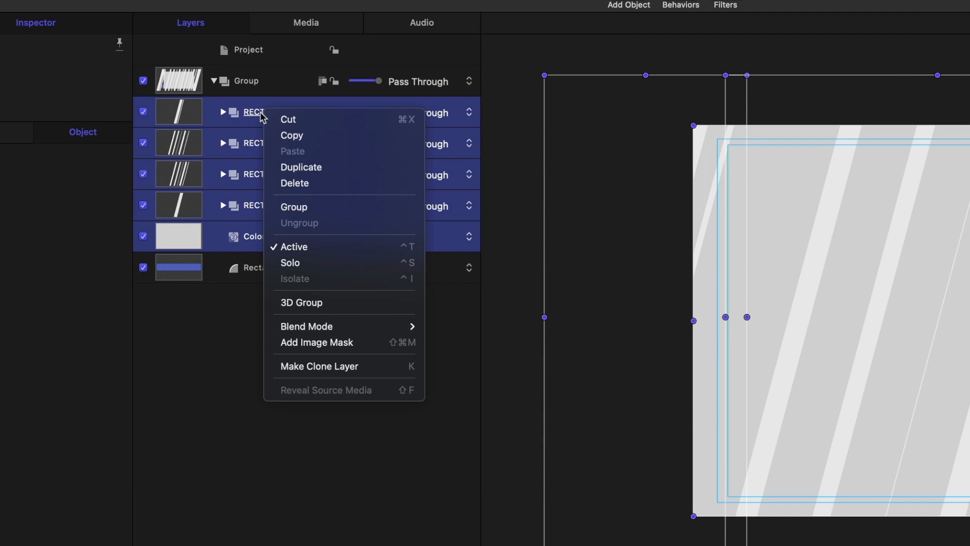
{"action": "left_click", "coordinate": [297, 208]}
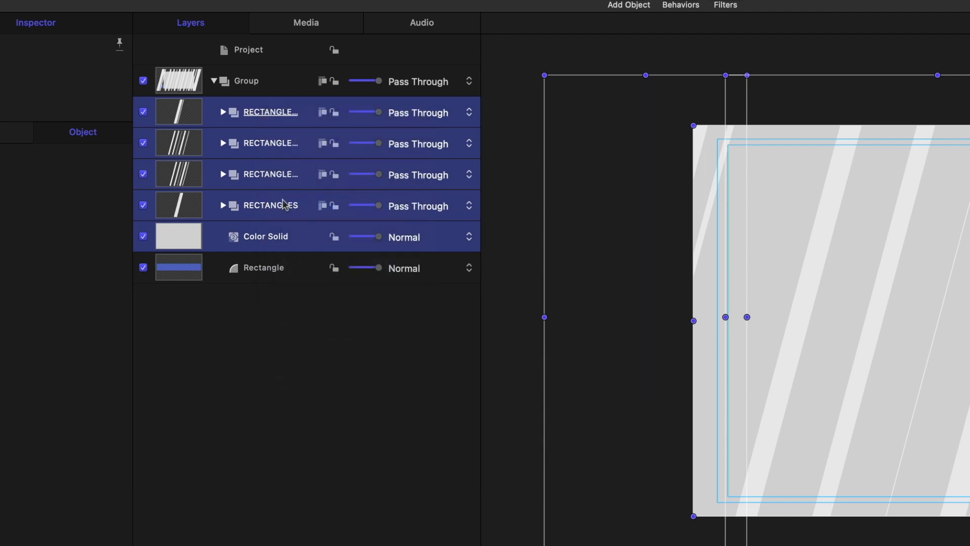
Name the new group GRAY STRIPES and collapse its contents.
{"action": "left_click", "coordinate": [265, 112]}
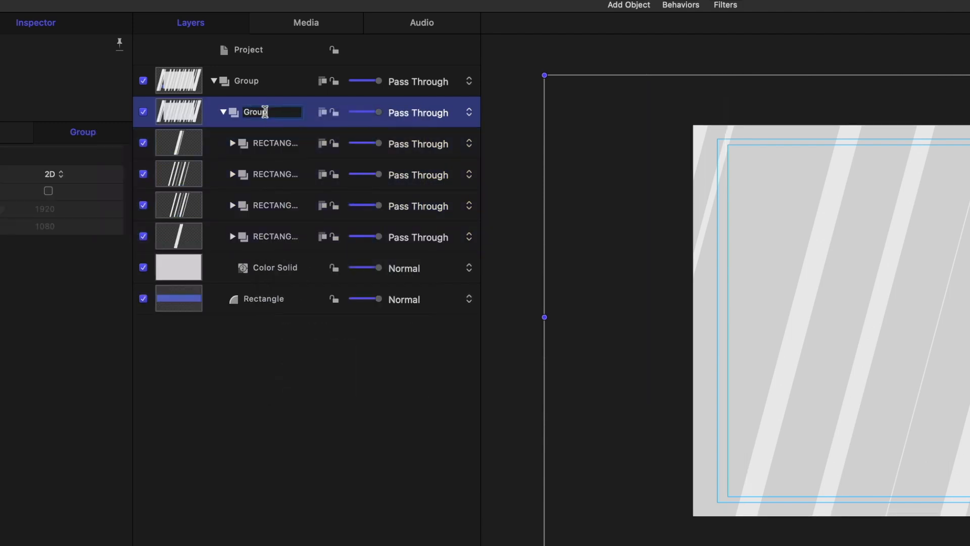
{"action": "left_click_drag", "start_coordinate": [267, 112], "coordinate": [237, 108]}
{"action": "type", "text": "gra"}
{"action": "key", "text": "BackSpace"}
{"action": "key", "text": "BackSpace"}
{"action": "key", "text": "BackSpace"}
{"action": "type", "text": "gra"}
{"action": "key", "text": "BackSpace"}
{"action": "type", "text": "GRAY STRIPES"}
{"action": "key", "text": "Return"}
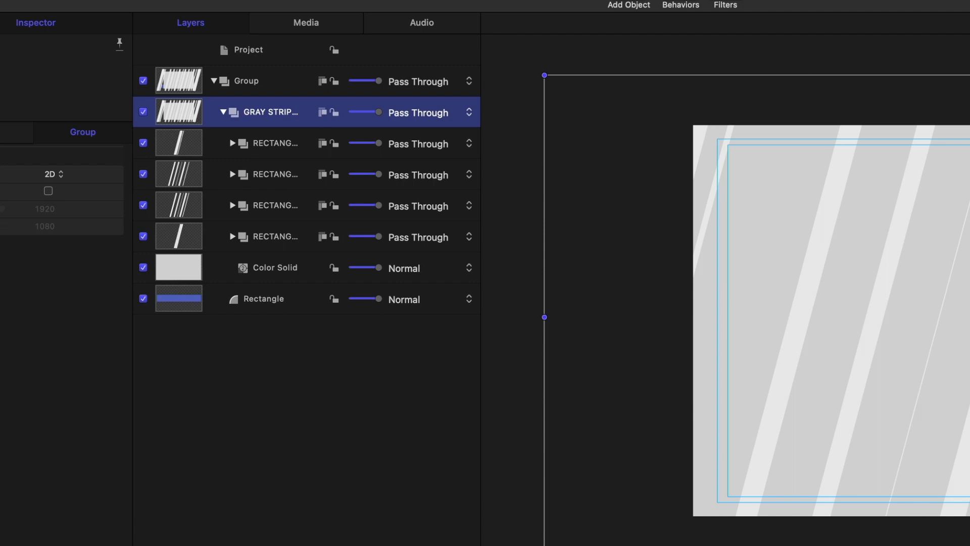
{"action": "left_click", "coordinate": [224, 112]}
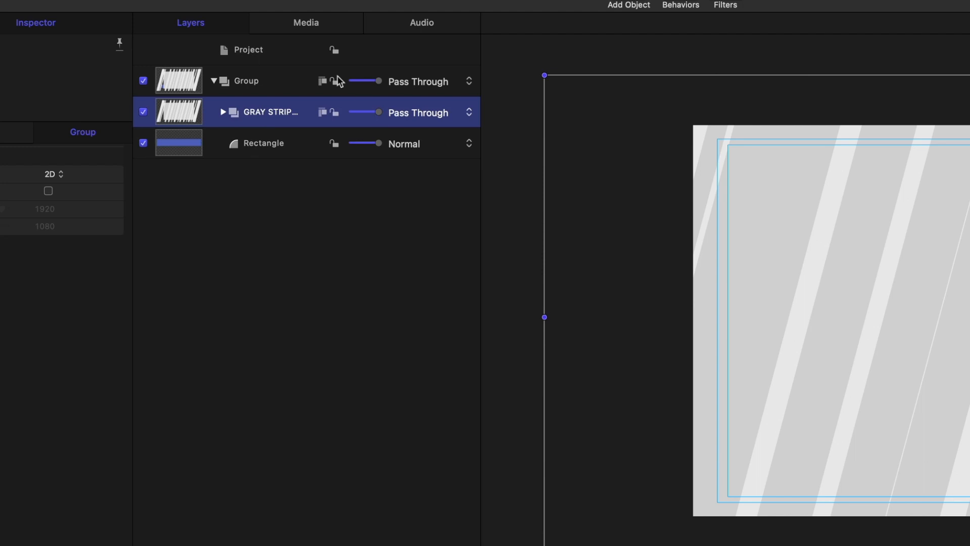
{"action": "double_click", "coordinate": [259, 117]}
{"action": "type", "text": "GRAY STRIPES"}
{"action": "key", "text": "Return"}
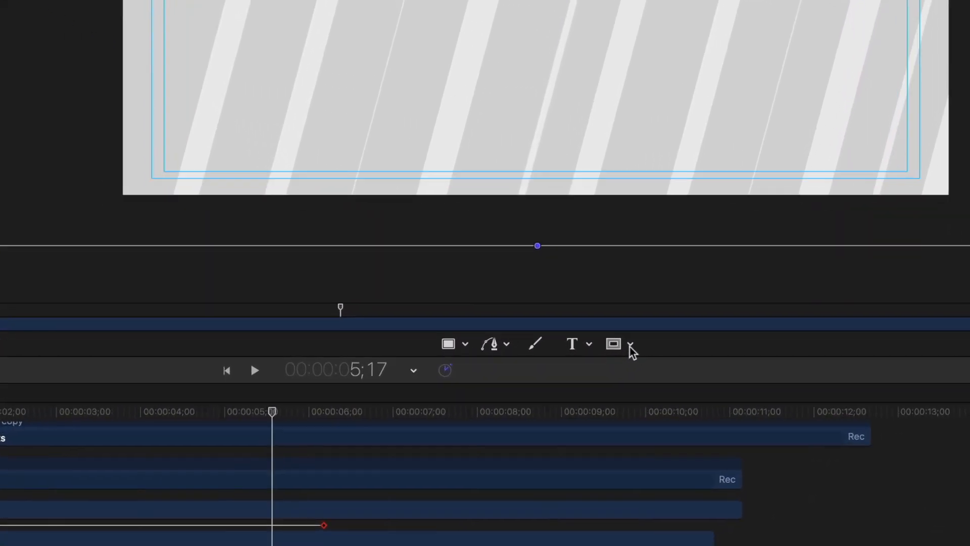
Draw a thin bar-shaped Rectangle Mask across the stripes.
{"action": "left_click", "coordinate": [631, 345]}
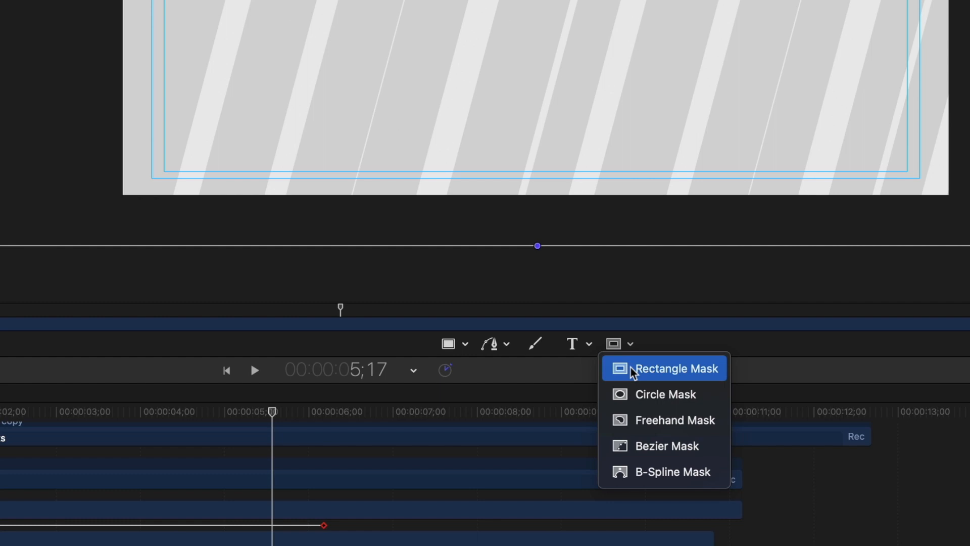
{"action": "left_click", "coordinate": [633, 370]}
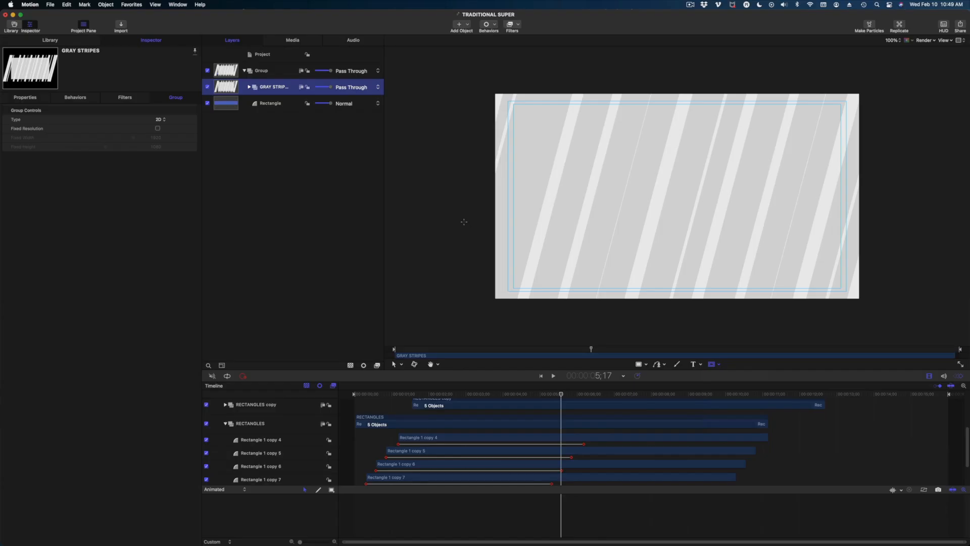
{"action": "left_click_drag", "start_coordinate": [439, 206], "coordinate": [713, 241]}
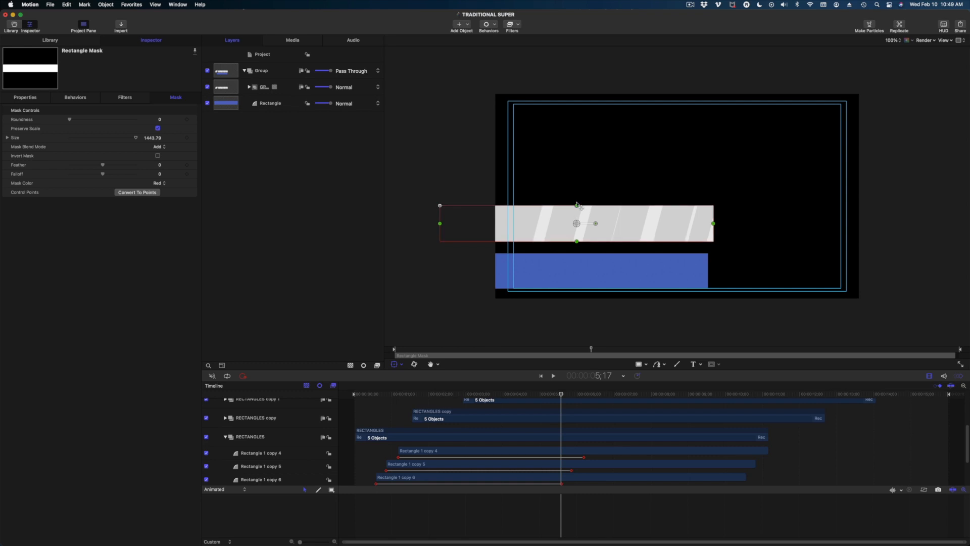
{"action": "left_click_drag", "start_coordinate": [578, 207], "coordinate": [577, 239]}
{"action": "left_click_drag", "start_coordinate": [713, 226], "coordinate": [707, 226]}
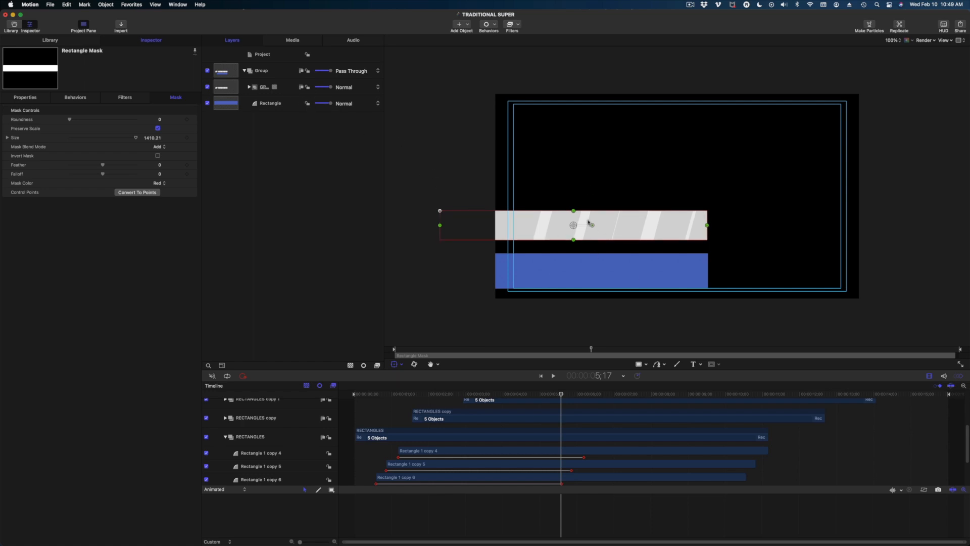
{"action": "mouse_move", "coordinate": [574, 211]}
{"action": "left_mouse_down"}
{"action": "mouse_move", "coordinate": [572, 178]}
{"action": "mouse_move", "coordinate": [574, 205]}
{"action": "left_mouse_up"}
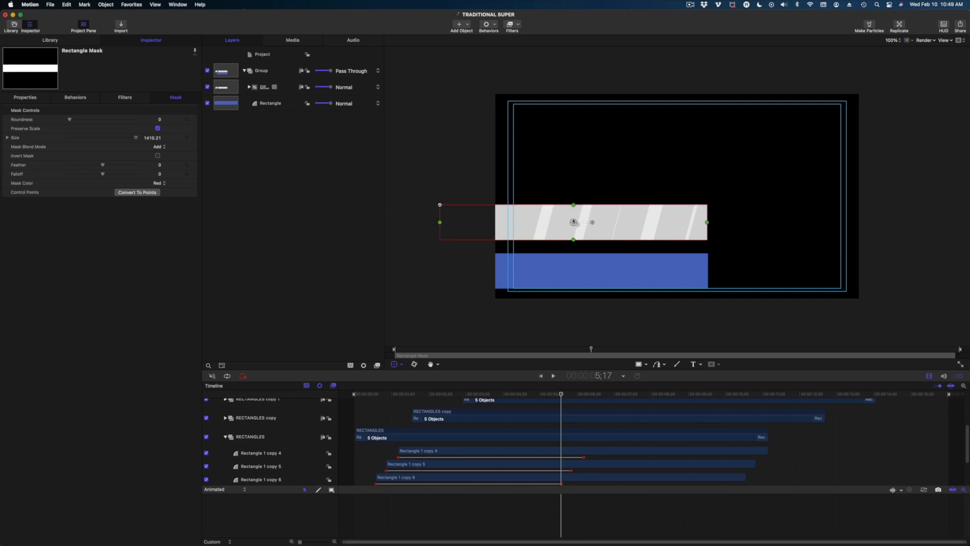
Move GRAY STRIPES down onto the blue bar and trim the mask so blue edges show.
{"action": "left_click", "coordinate": [266, 88]}
{"action": "left_click_drag", "start_coordinate": [608, 222], "coordinate": [601, 273]}
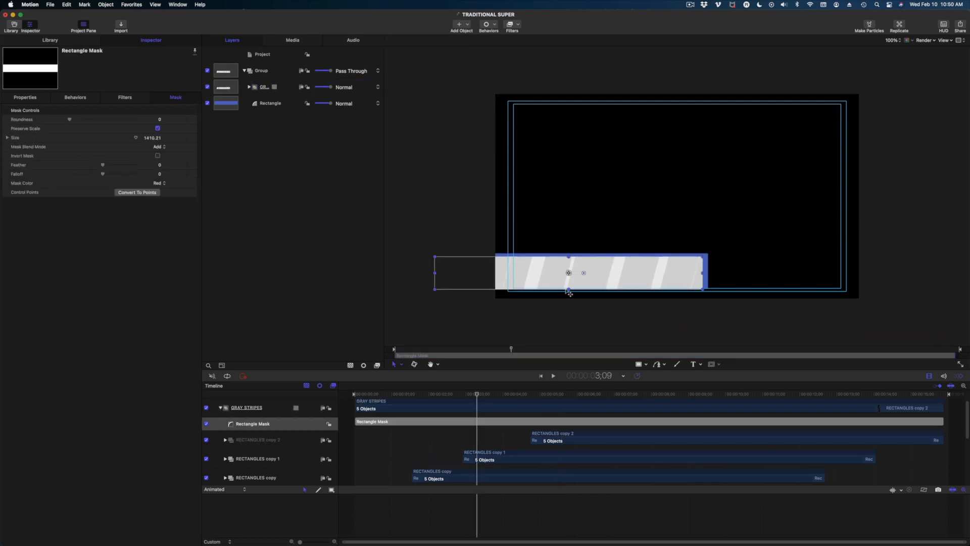
{"action": "left_click_drag", "start_coordinate": [569, 291], "coordinate": [570, 286]}
{"action": "left_click_drag", "start_coordinate": [628, 273], "coordinate": [634, 273]}
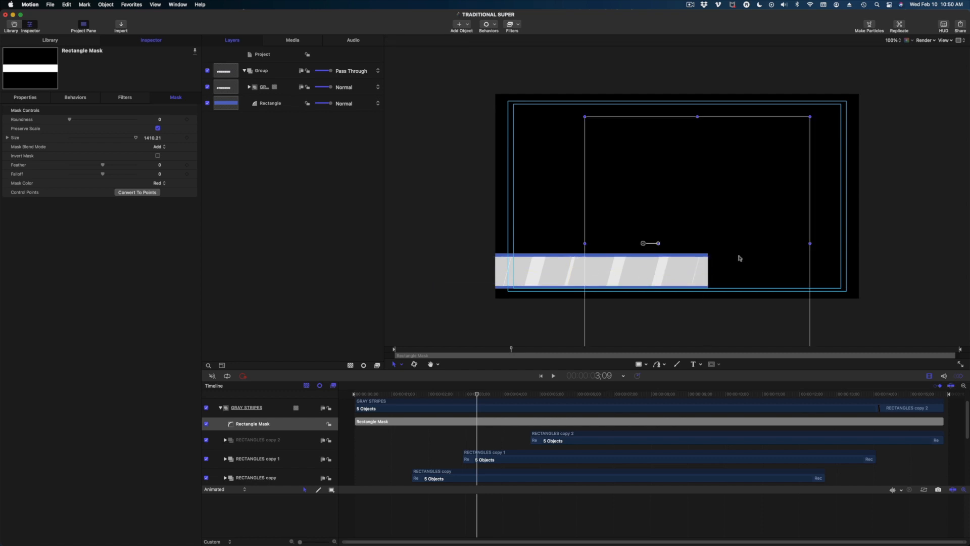
{"action": "left_click", "coordinate": [636, 248]}
{"action": "left_click", "coordinate": [873, 228]}
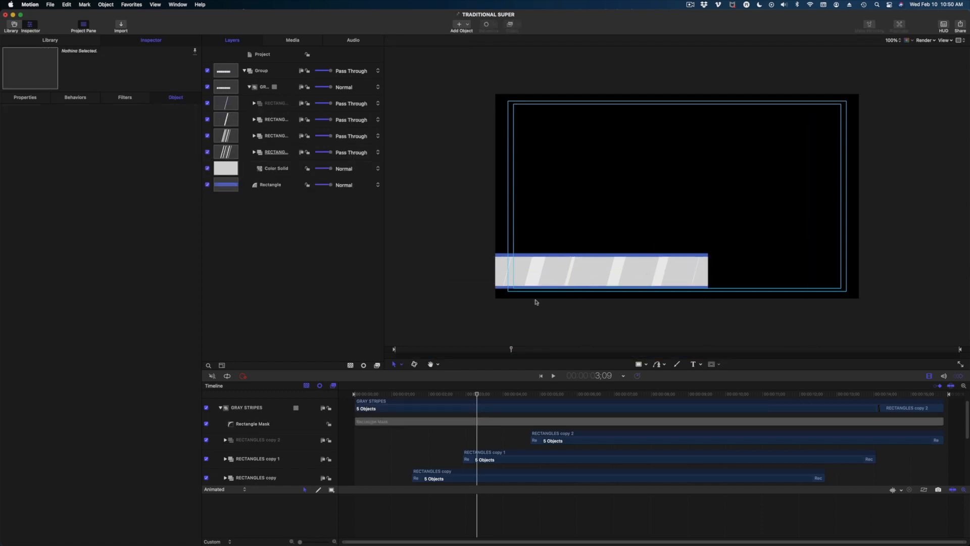
Hide the Safe Zones overlay and play through the animation.
{"action": "left_click", "coordinate": [941, 40]}
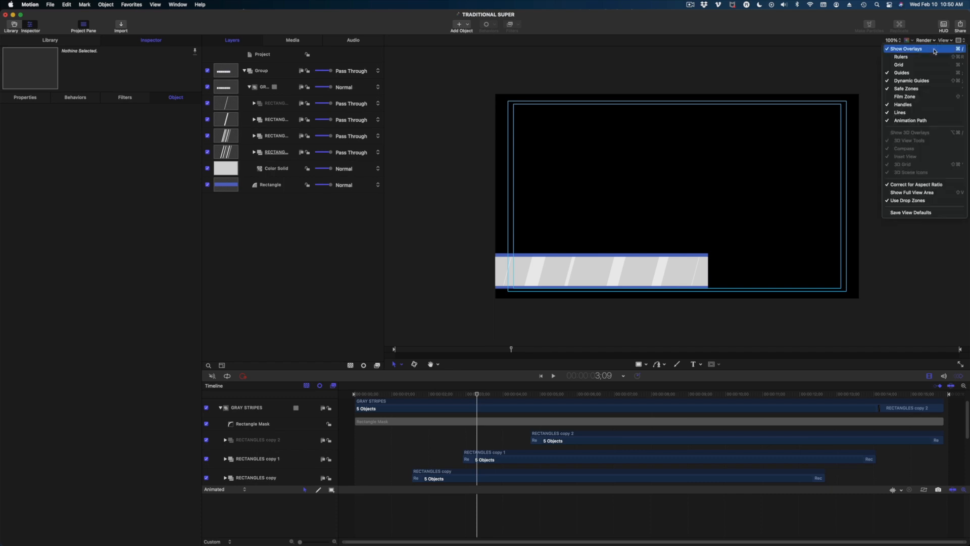
{"action": "left_click", "coordinate": [914, 89]}
{"action": "left_click_drag", "start_coordinate": [396, 395], "coordinate": [550, 411]}
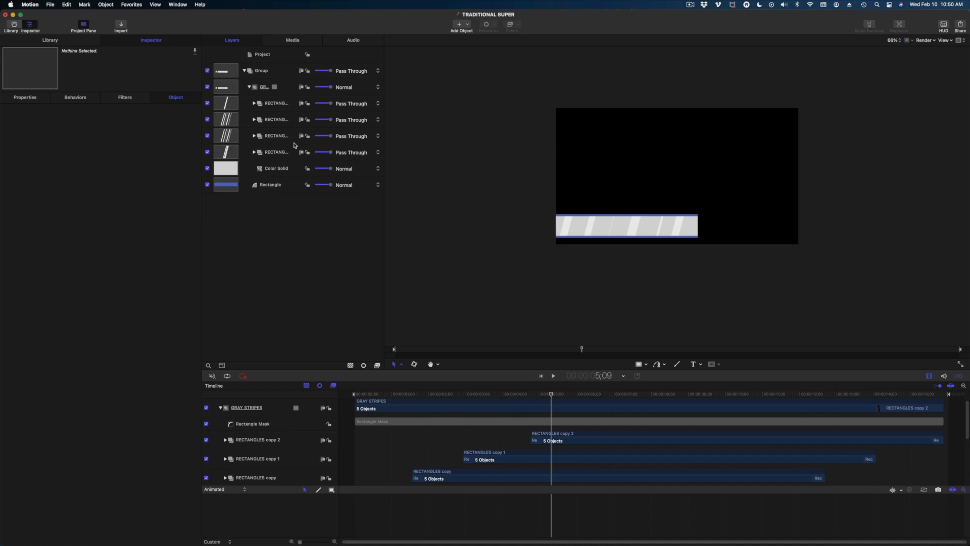
Move the GRAY STRIPES clip to start at -00:00:00;19 and review the opening.
{"action": "left_click", "coordinate": [250, 87]}
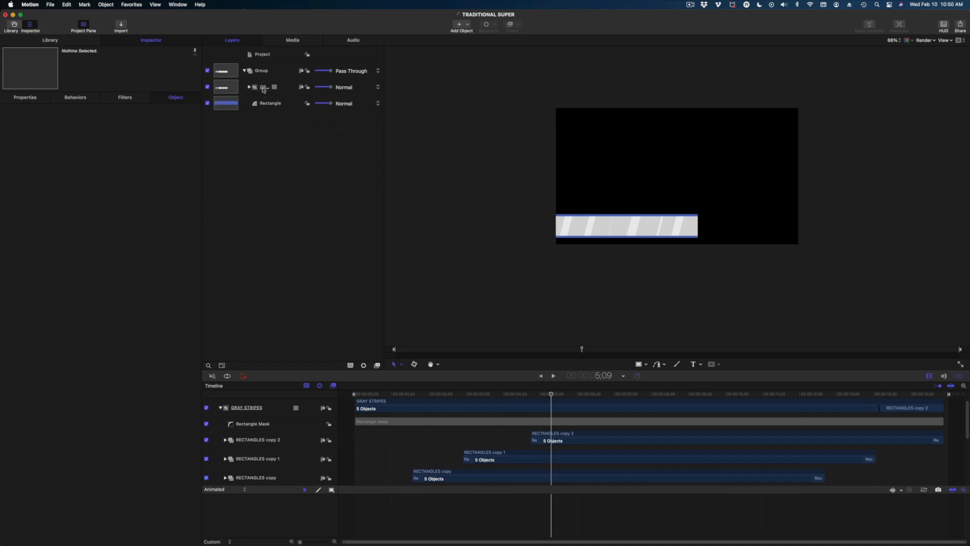
{"action": "left_click", "coordinate": [263, 89]}
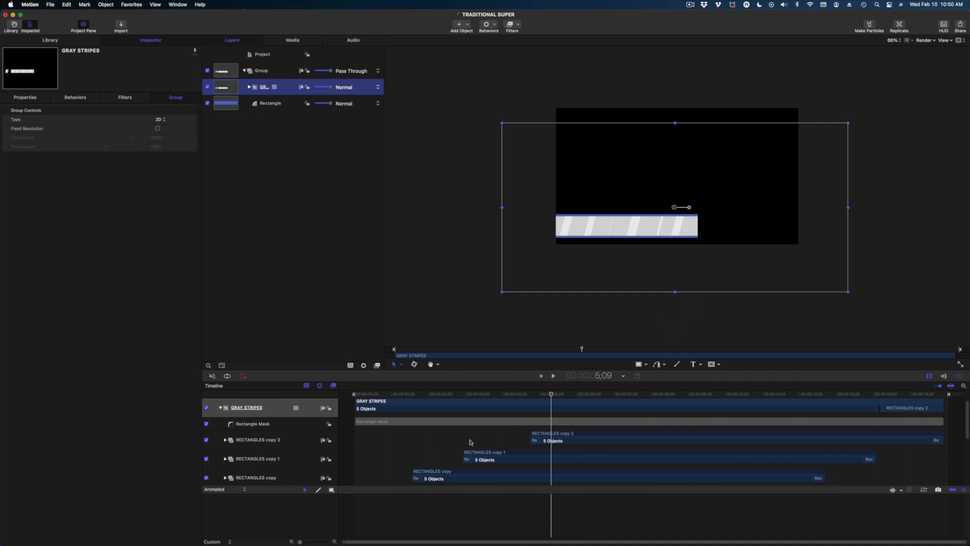
{"action": "left_click_drag", "start_coordinate": [475, 405], "coordinate": [417, 405]}
{"action": "left_click_drag", "start_coordinate": [362, 395], "coordinate": [499, 449]}
{"action": "left_click_drag", "start_coordinate": [464, 394], "coordinate": [485, 394]}
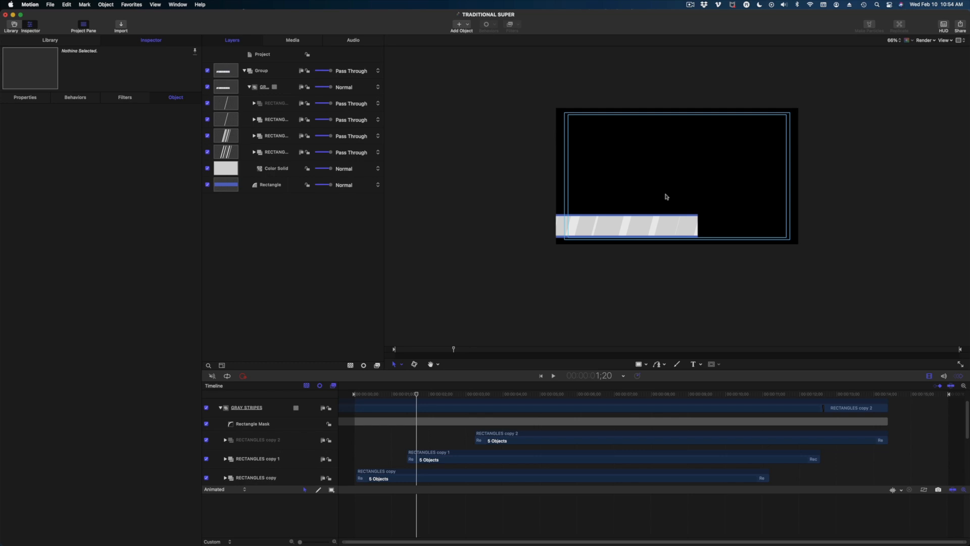
Group GRAY STRIPES with the blue Rectangle and name the group MAIN BANNER.
{"action": "left_click", "coordinate": [250, 87]}
{"action": "left_click", "coordinate": [264, 88]}
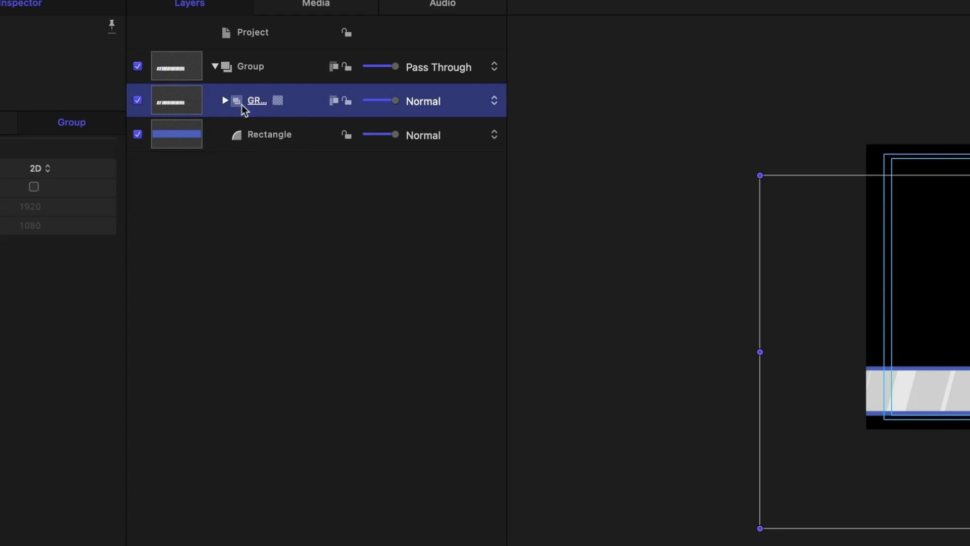
{"action": "left_click", "coordinate": [254, 135], "text": "shift"}
{"action": "right_click", "coordinate": [254, 134]}
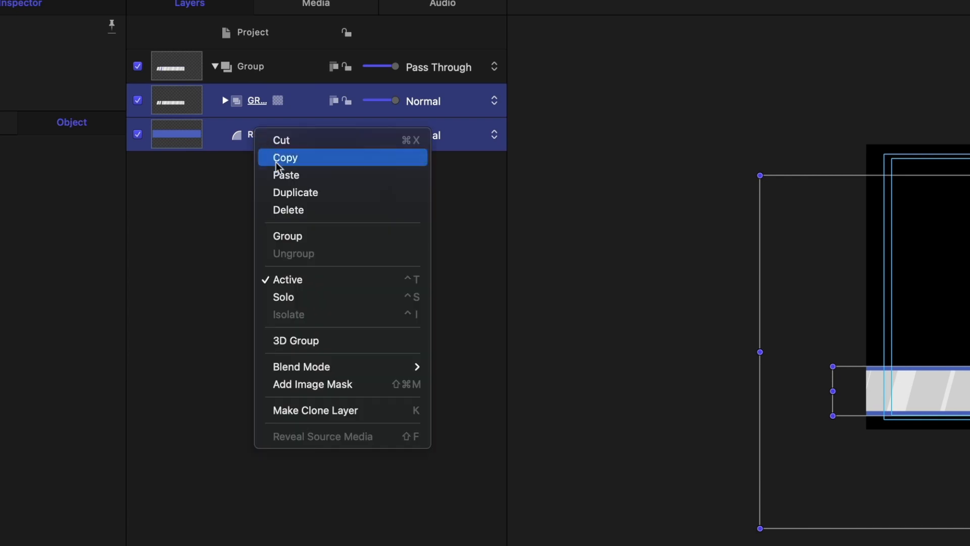
{"action": "left_click", "coordinate": [297, 236]}
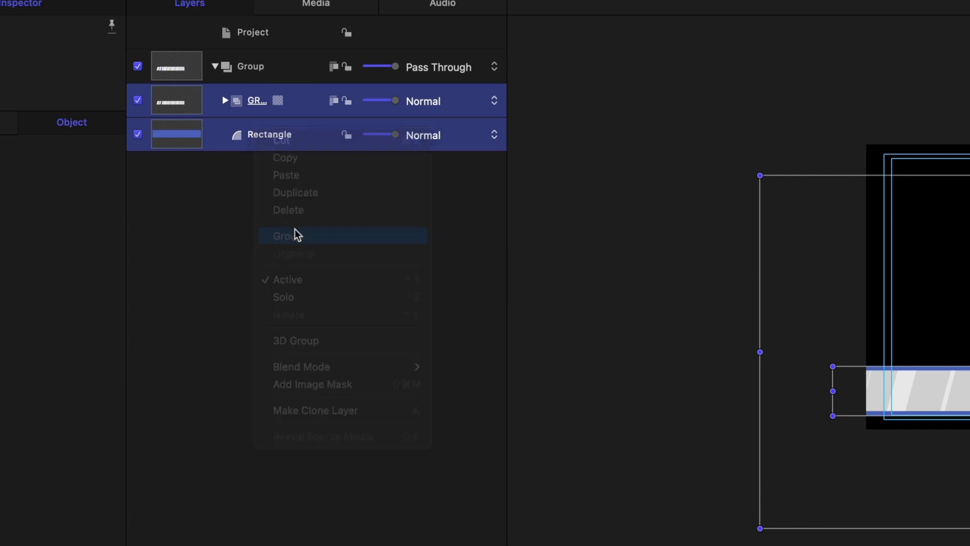
{"action": "double_click", "coordinate": [265, 100]}
{"action": "left_click_drag", "start_coordinate": [283, 103], "coordinate": [169, 69]}
{"action": "type", "text": "MAIN BANNER"}
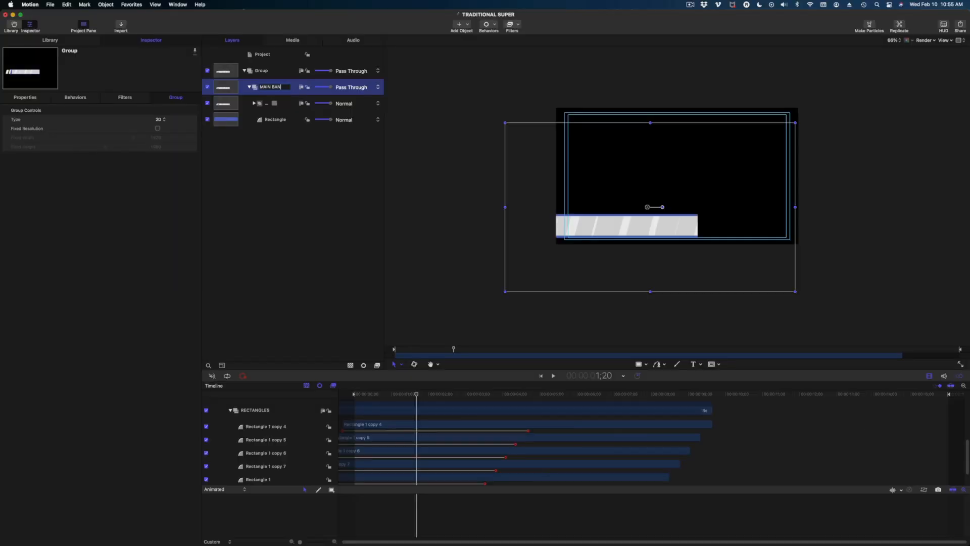
{"action": "key", "text": "Return"}
{"action": "left_click", "coordinate": [262, 88]}
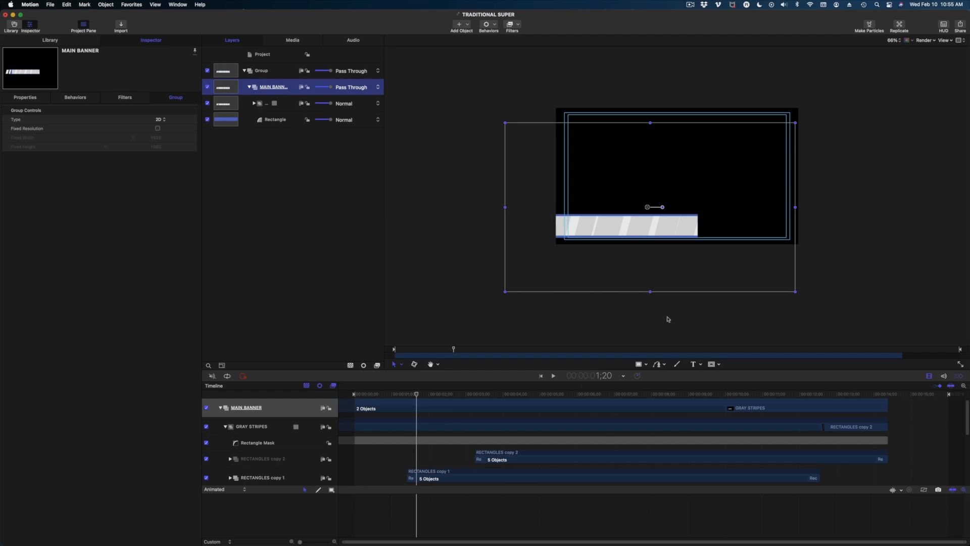
Draw a Rectangle Mask over the right end of the MAIN BANNER bar.
{"action": "left_click", "coordinate": [717, 367]}
{"action": "left_click", "coordinate": [739, 375]}
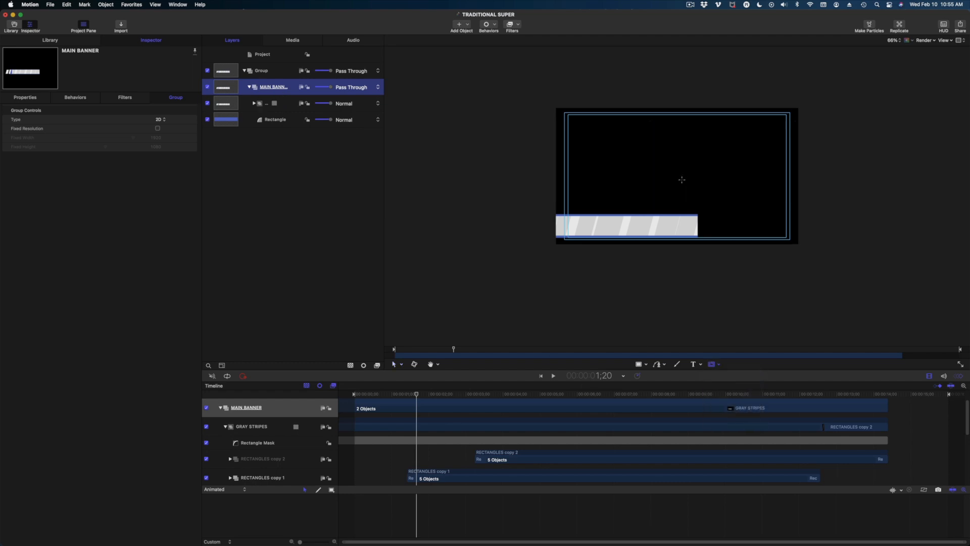
{"action": "left_click_drag", "start_coordinate": [677, 189], "coordinate": [773, 281]}
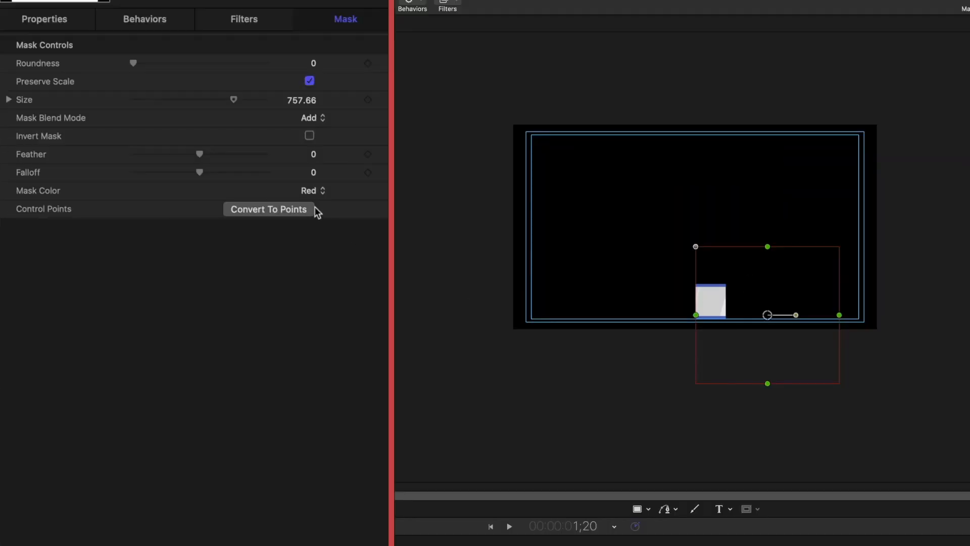
Invert the mask, set Falloff to -100, and feather it (about 172) for a soft rightward fade.
{"action": "left_click", "coordinate": [310, 135]}
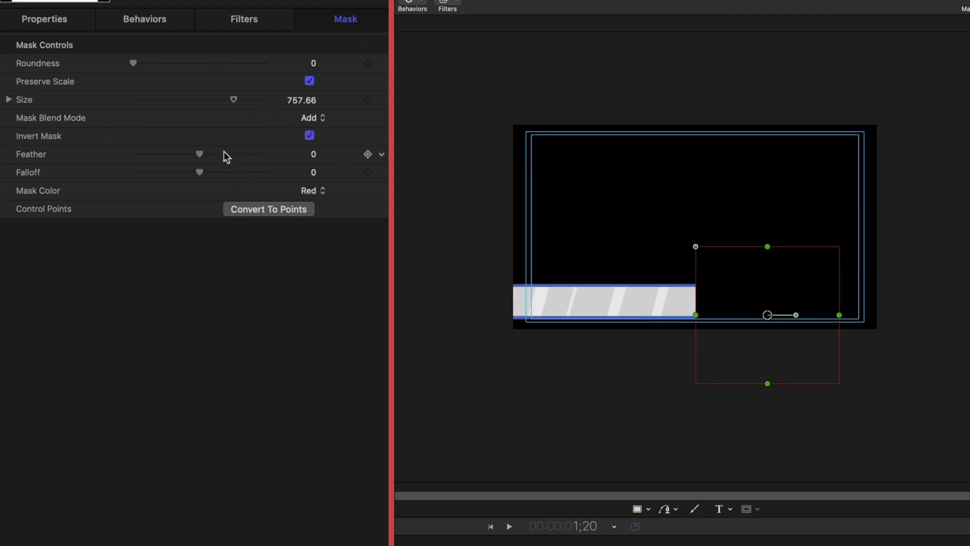
{"action": "left_click_drag", "start_coordinate": [204, 152], "coordinate": [307, 177]}
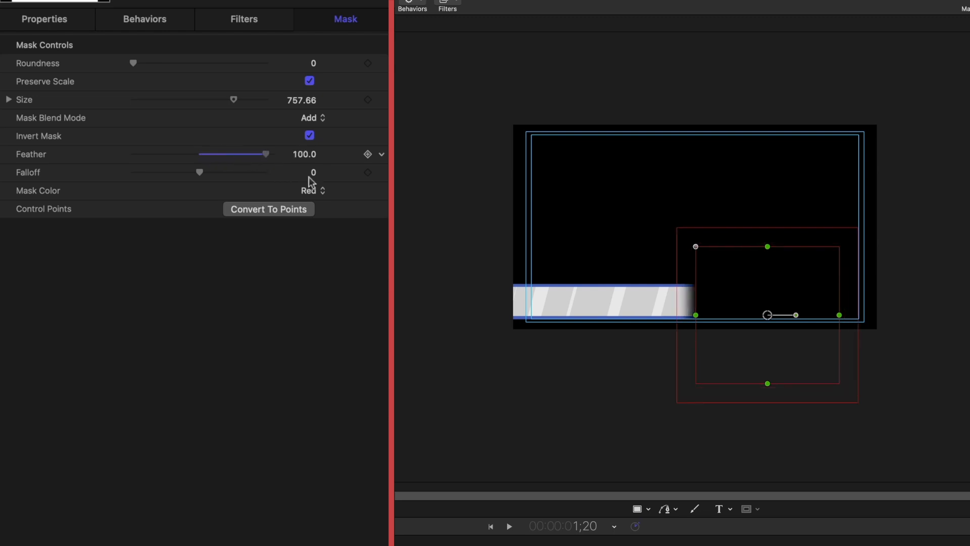
{"action": "left_click_drag", "start_coordinate": [203, 174], "coordinate": [100, 151]}
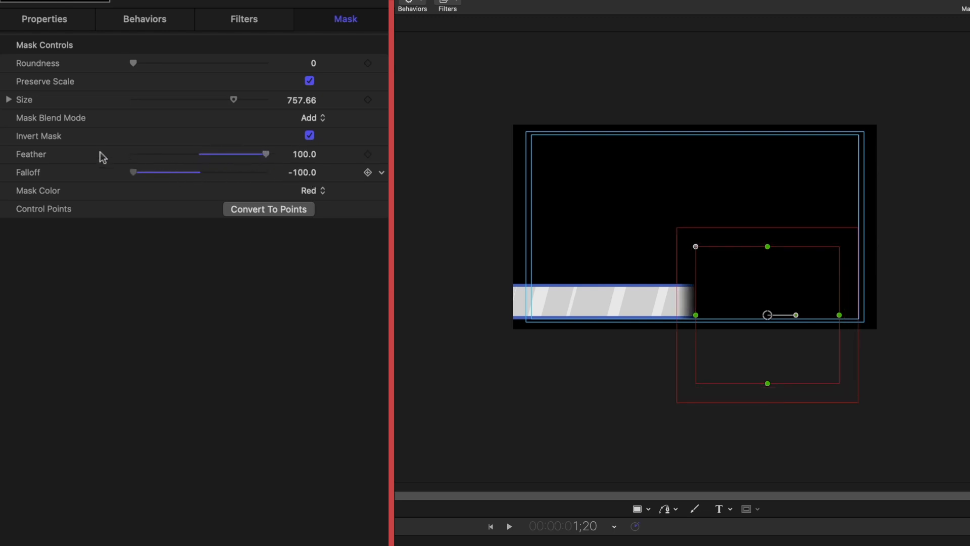
{"action": "left_click_drag", "start_coordinate": [700, 315], "coordinate": [710, 316]}
{"action": "mouse_move", "coordinate": [314, 156]}
{"action": "left_mouse_down"}
{"action": "mouse_move", "coordinate": [295, 154]}
{"action": "mouse_move", "coordinate": [308, 162]}
{"action": "left_mouse_up"}
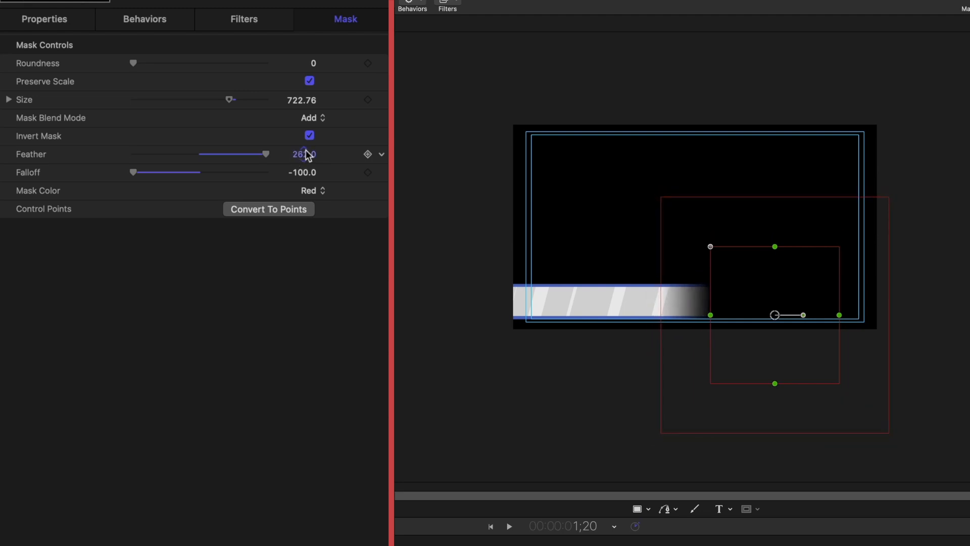
{"action": "left_click", "coordinate": [305, 154]}
{"action": "type", "text": "289"}
{"action": "key", "text": "Return"}
{"action": "mouse_move", "coordinate": [304, 154]}
{"action": "left_mouse_down"}
{"action": "mouse_move", "coordinate": [304, 108]}
{"action": "mouse_move", "coordinate": [304, 197]}
{"action": "mouse_move", "coordinate": [304, 142]}
{"action": "mouse_move", "coordinate": [304, 150]}
{"action": "left_mouse_up"}
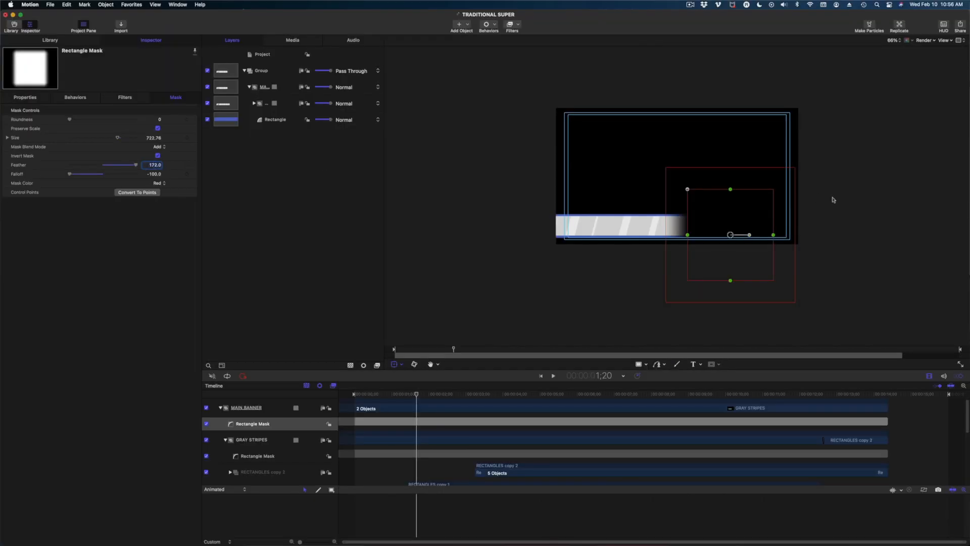
{"action": "left_click", "coordinate": [830, 201]}
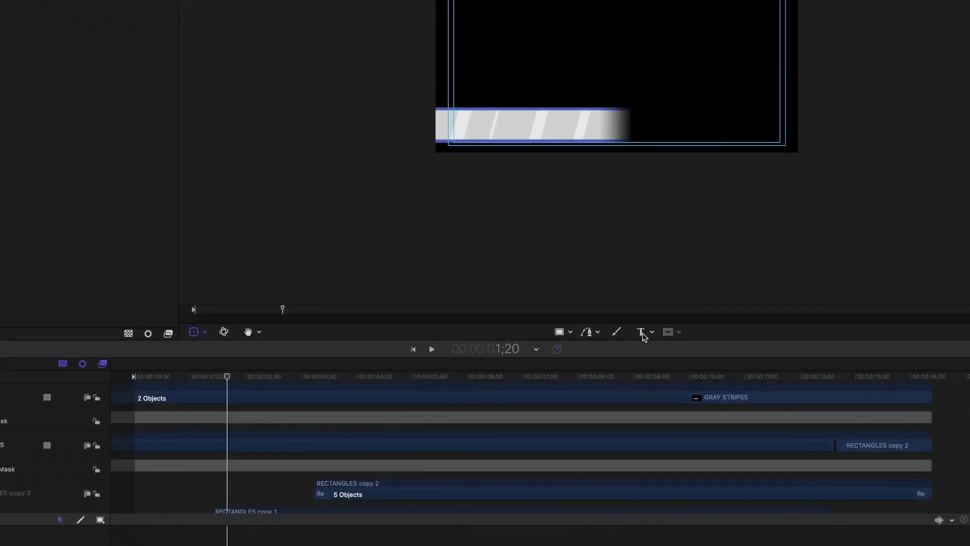
{"action": "left_click", "coordinate": [584, 294]}
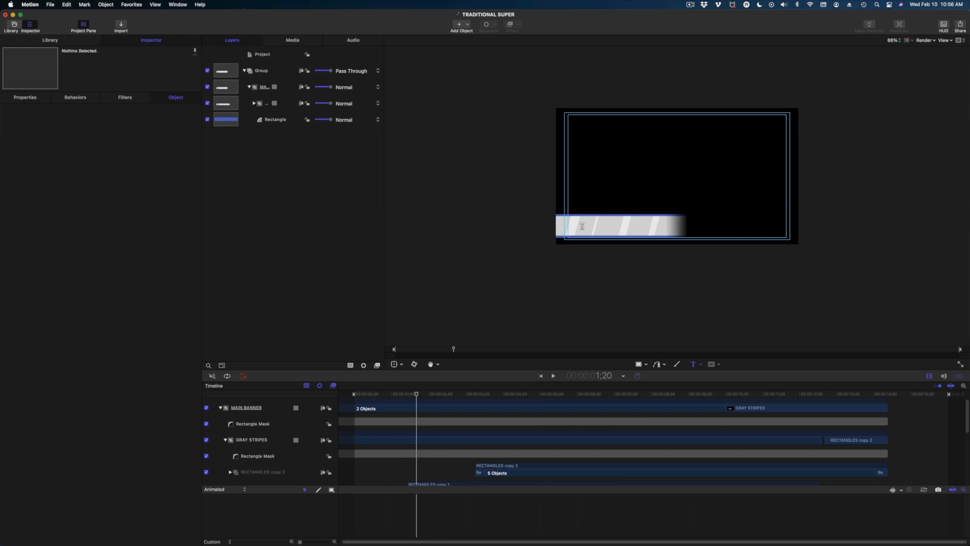
{"action": "left_click", "coordinate": [582, 226]}
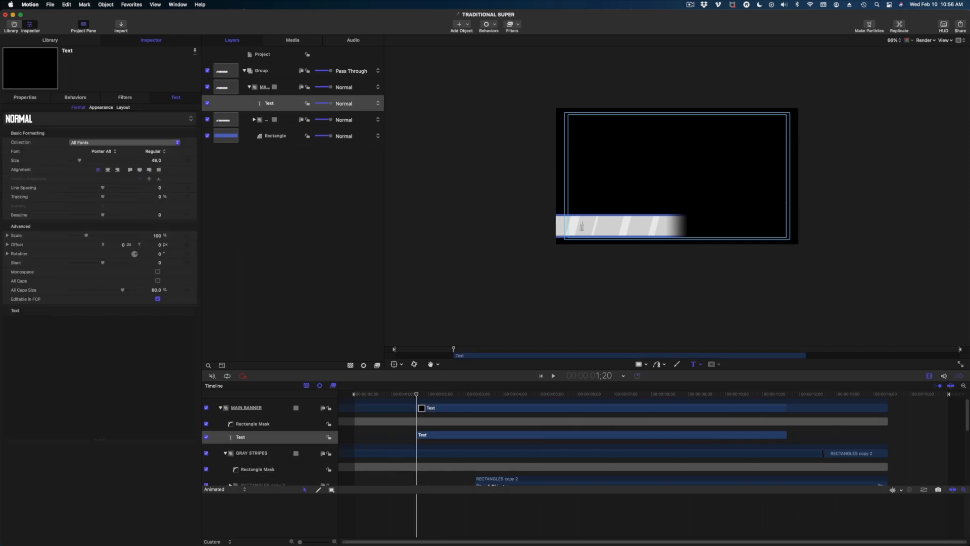
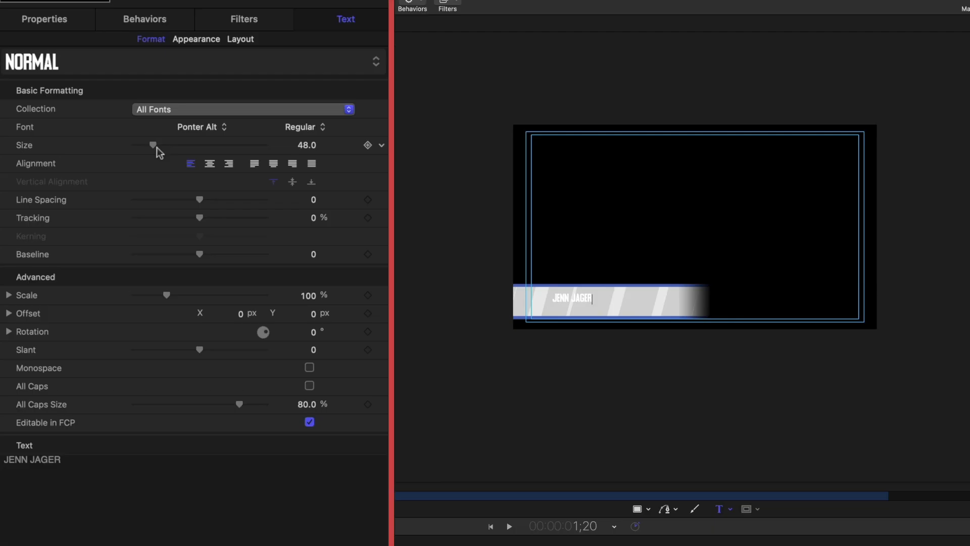
{"action": "left_click_drag", "start_coordinate": [81, 161], "coordinate": [84, 162]}
{"action": "left_click_drag", "start_coordinate": [163, 148], "coordinate": [186, 157]}
{"action": "key", "text": "super+equal"}
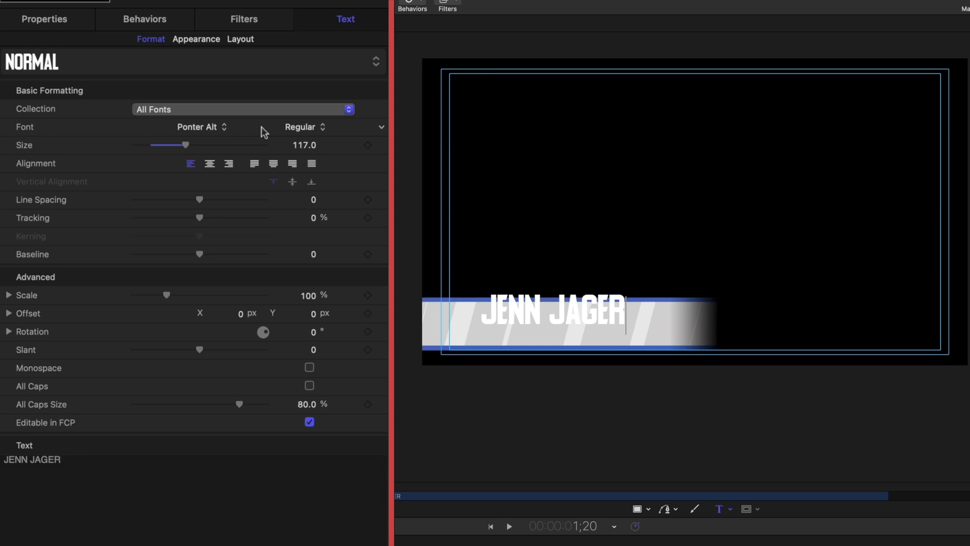
{"action": "key", "text": "super+minus"}
{"action": "key", "text": "Escape"}
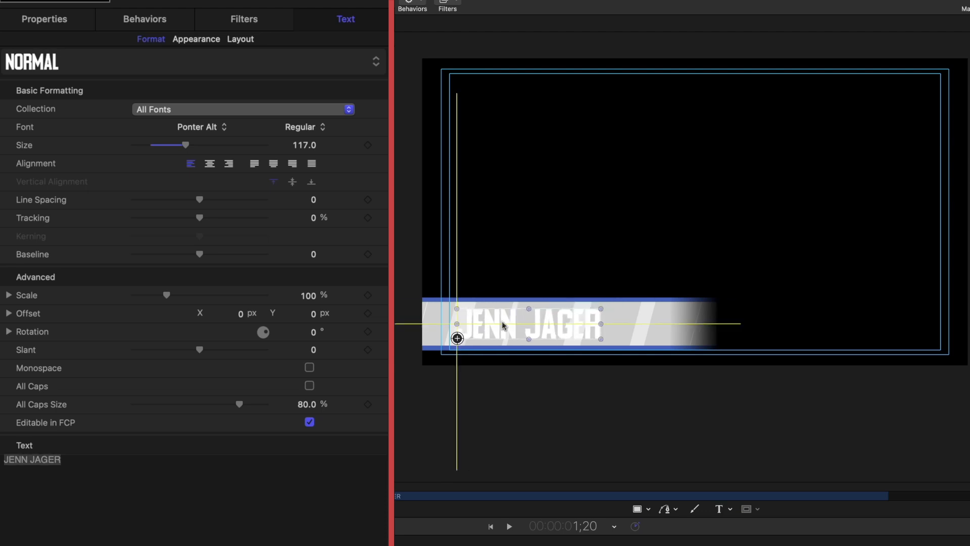
{"action": "left_click_drag", "start_coordinate": [505, 323], "coordinate": [488, 327]}
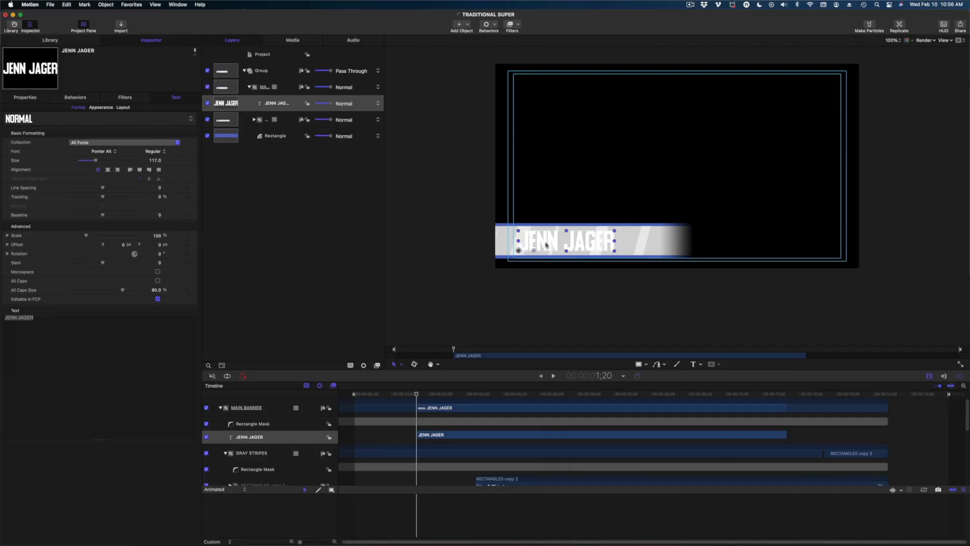
{"action": "left_click_drag", "start_coordinate": [500, 330], "coordinate": [498, 327]}
{"action": "left_click_drag", "start_coordinate": [546, 243], "coordinate": [546, 245]}
{"action": "left_click", "coordinate": [946, 41]}
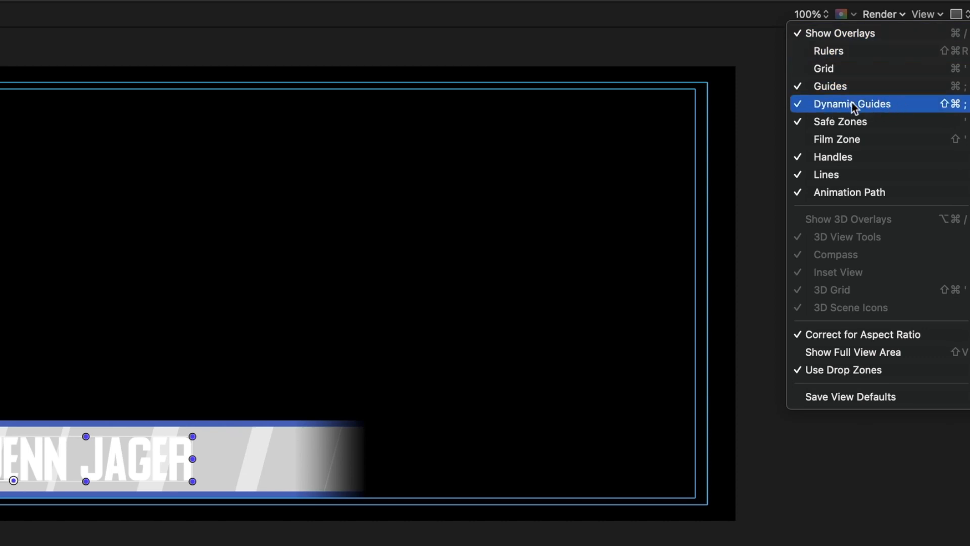
{"action": "left_click", "coordinate": [97, 466]}
{"action": "left_click_drag", "start_coordinate": [97, 466], "coordinate": [107, 470]}
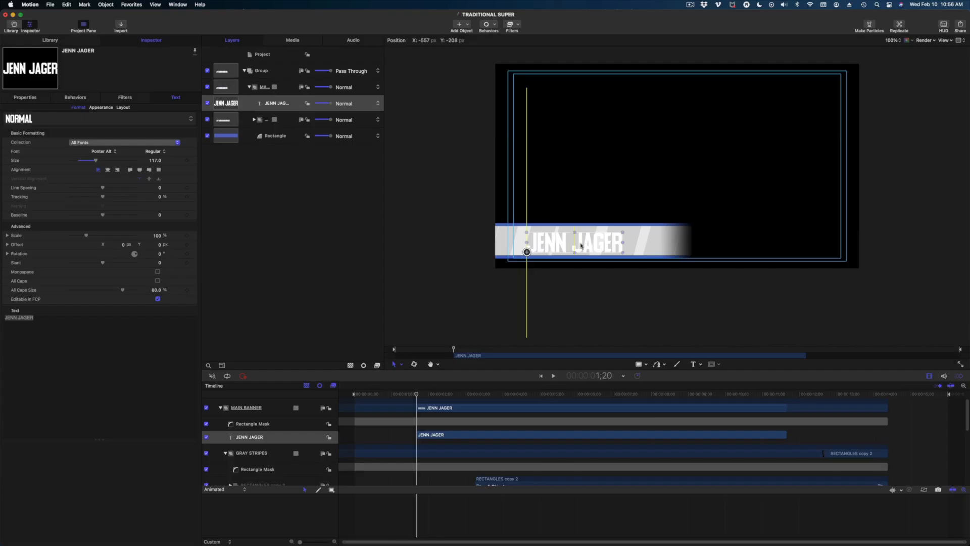
{"action": "left_click_drag", "start_coordinate": [577, 244], "coordinate": [573, 243]}
{"action": "left_click", "coordinate": [897, 160]}
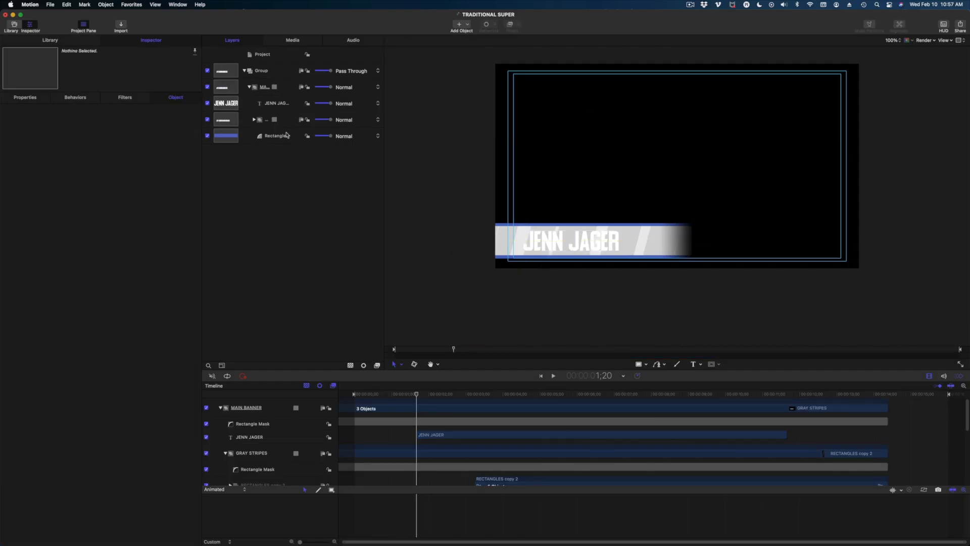
{"action": "left_click", "coordinate": [273, 105]}
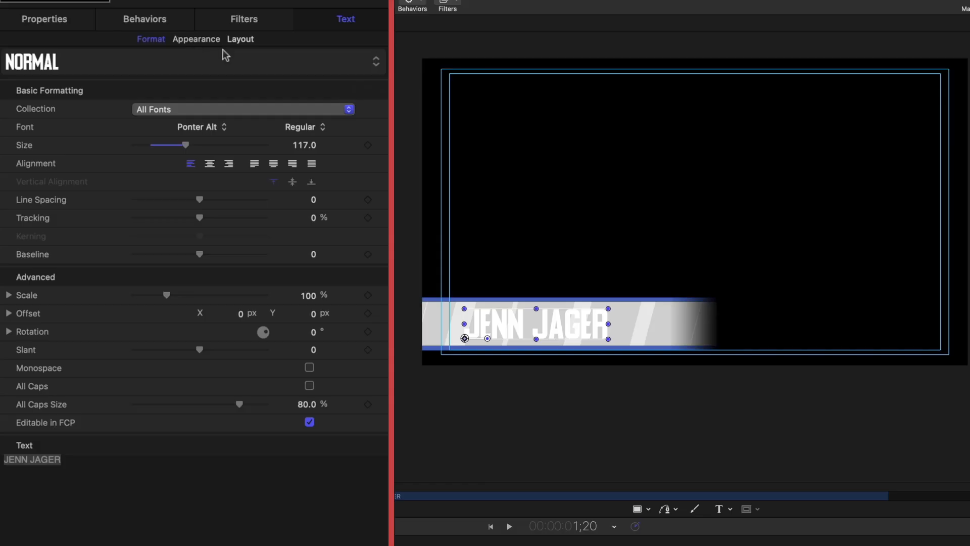
{"action": "left_click", "coordinate": [105, 107]}
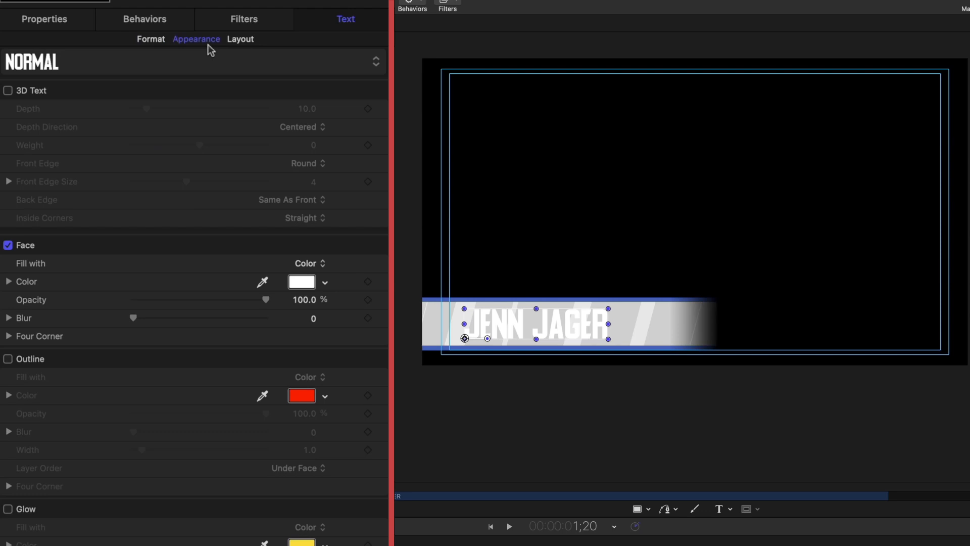
{"action": "left_click", "coordinate": [263, 281]}
{"action": "left_click", "coordinate": [431, 348]}
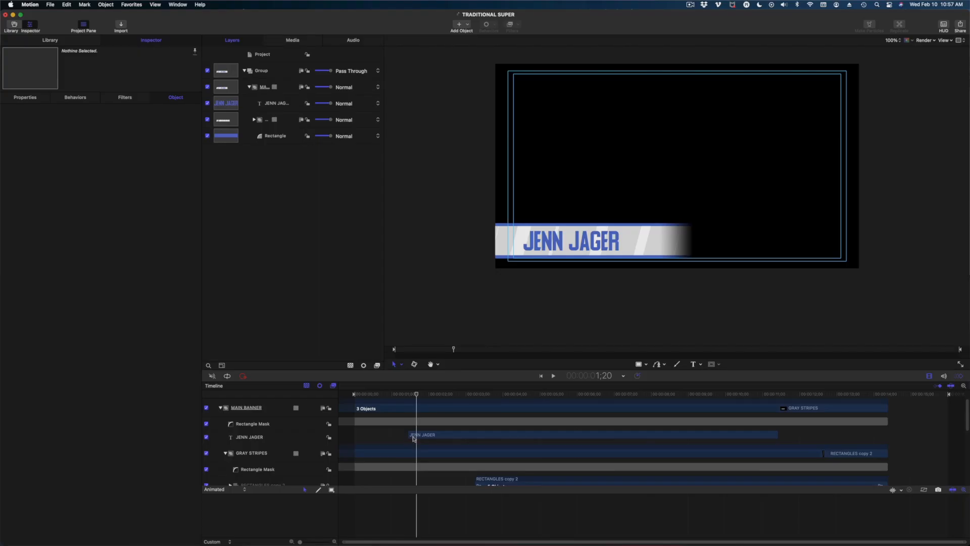
{"action": "left_click", "coordinate": [412, 437]}
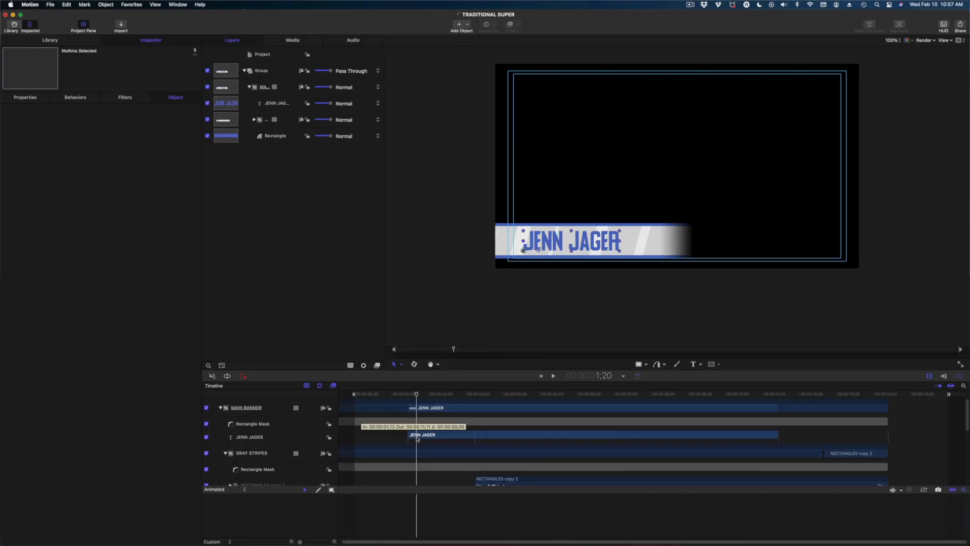
{"action": "left_click_drag", "start_coordinate": [418, 438], "coordinate": [412, 437]}
{"action": "left_click_drag", "start_coordinate": [416, 394], "coordinate": [401, 393]}
{"action": "left_click_drag", "start_coordinate": [420, 430], "coordinate": [417, 436]}
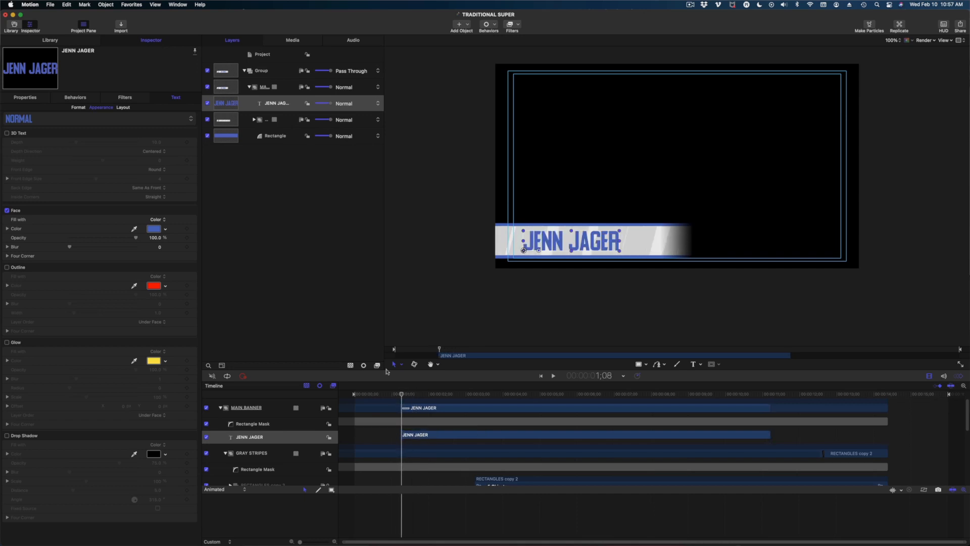
{"action": "left_click", "coordinate": [427, 438]}
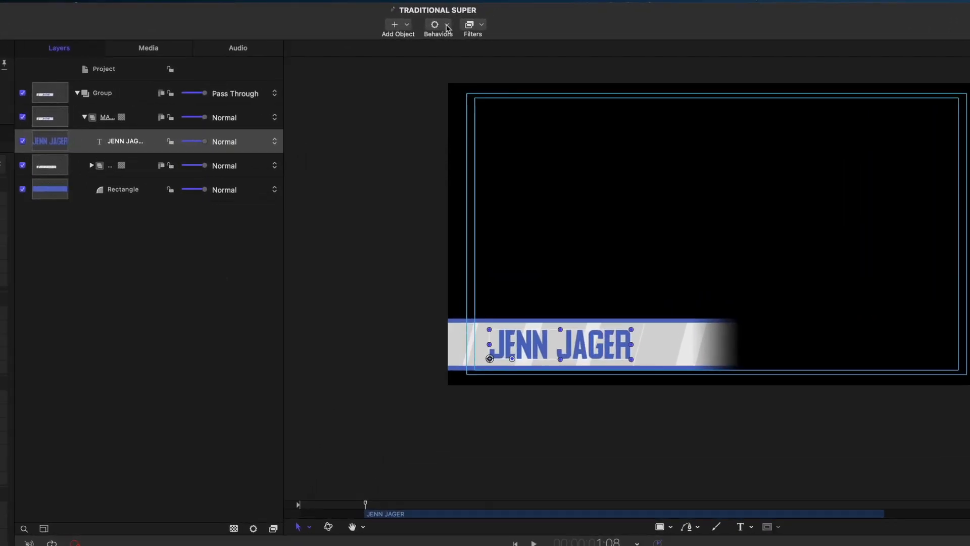
{"action": "left_click", "coordinate": [495, 24]}
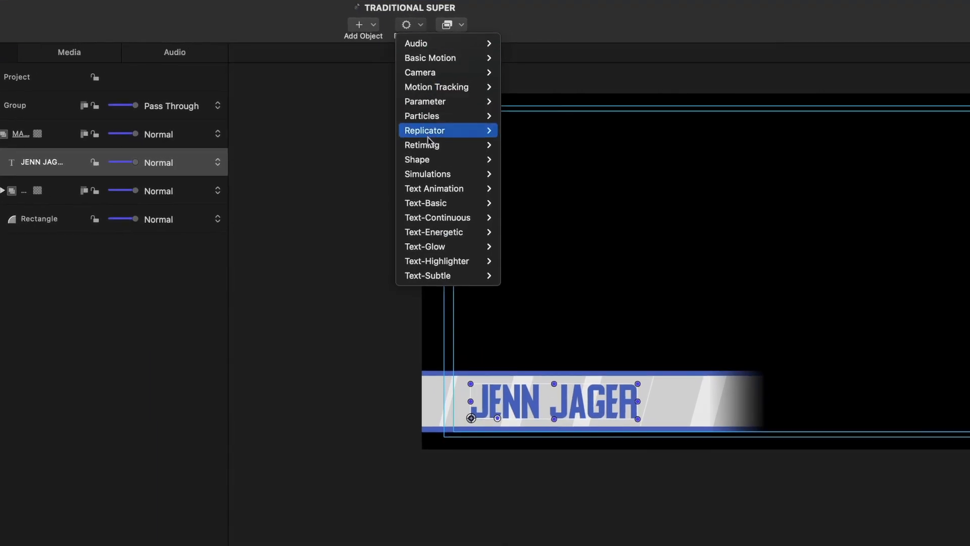
{"action": "mouse_move", "coordinate": [425, 103]}
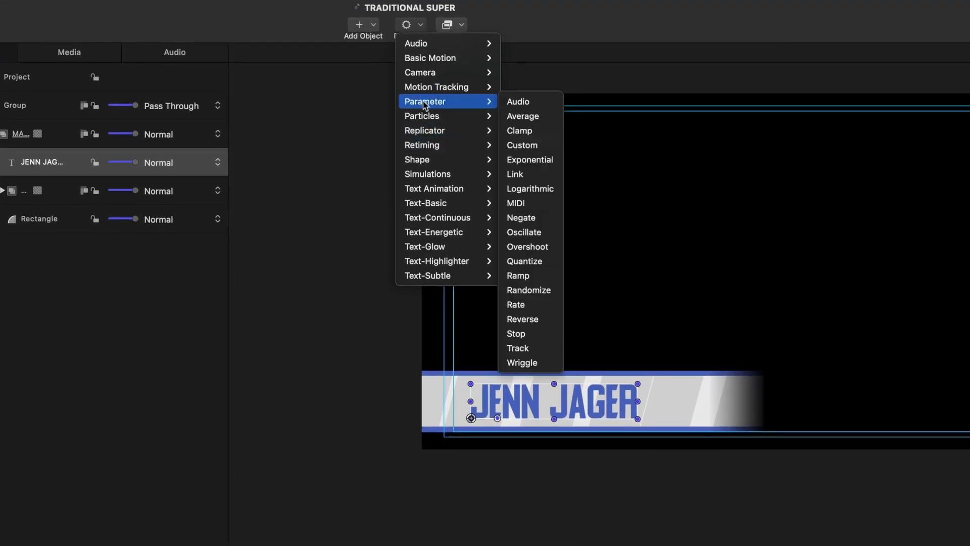
{"action": "left_click", "coordinate": [538, 247]}
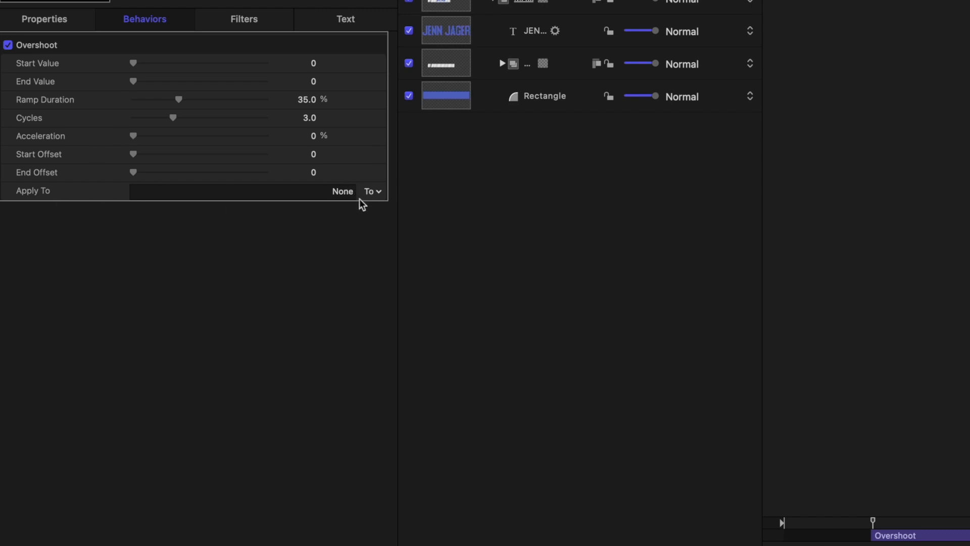
Make Overshoot apply to Transform > Position > Y with a Start Value of 184.
{"action": "left_click", "coordinate": [374, 191]}
{"action": "mouse_move", "coordinate": [384, 207]}
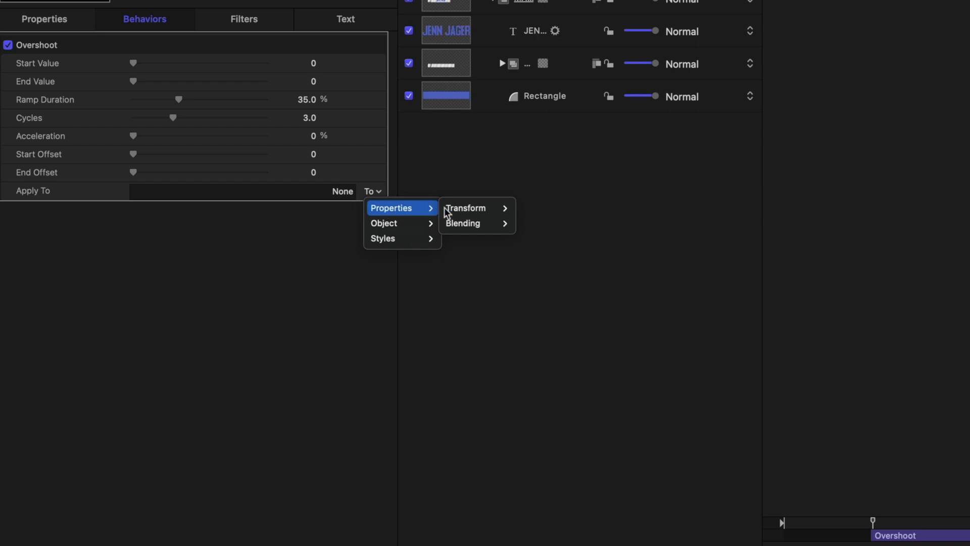
{"action": "mouse_move", "coordinate": [461, 209]}
{"action": "mouse_move", "coordinate": [524, 216]}
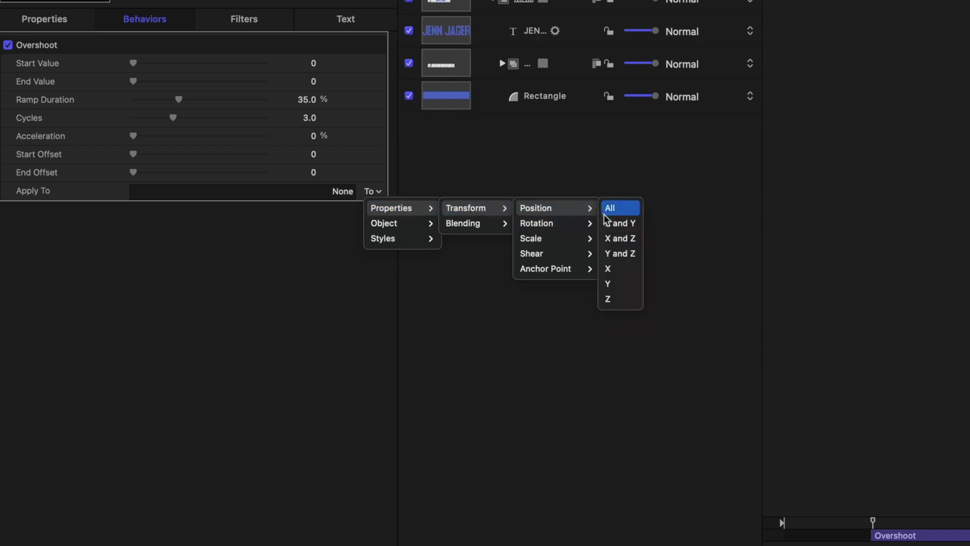
{"action": "left_click", "coordinate": [611, 284]}
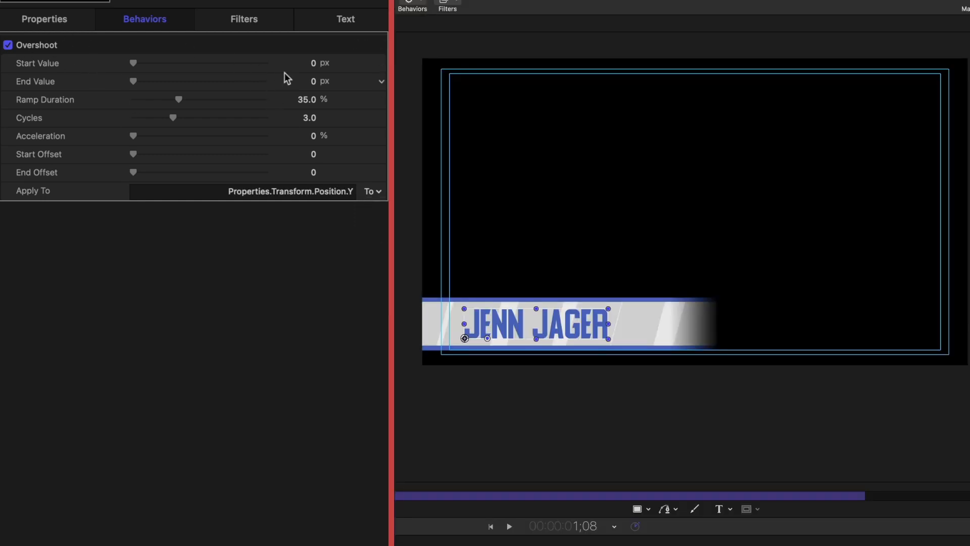
{"action": "left_click_drag", "start_coordinate": [315, 61], "coordinate": [314, 63]}
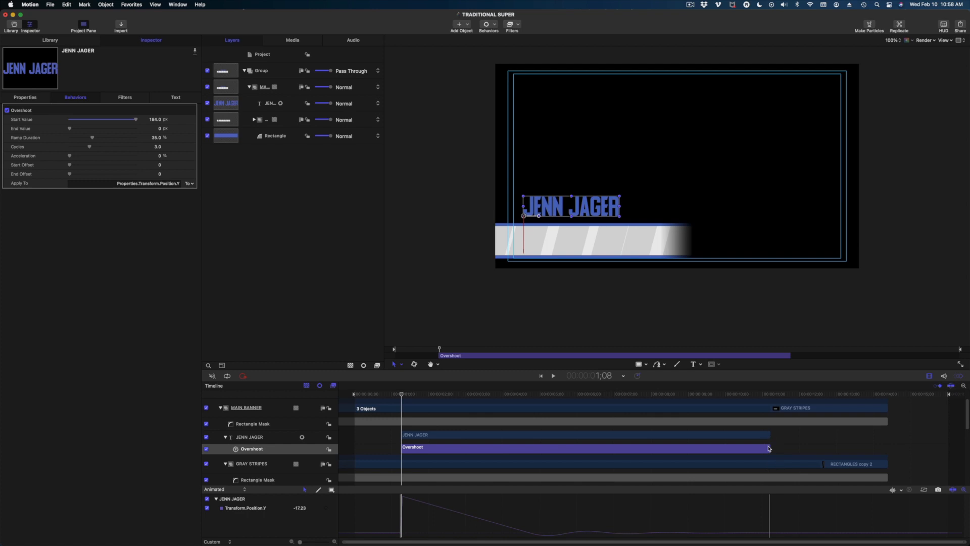
Trim the Overshoot behavior to a 24-frame duration and play back the title.
{"action": "left_click_drag", "start_coordinate": [770, 447], "coordinate": [459, 442]}
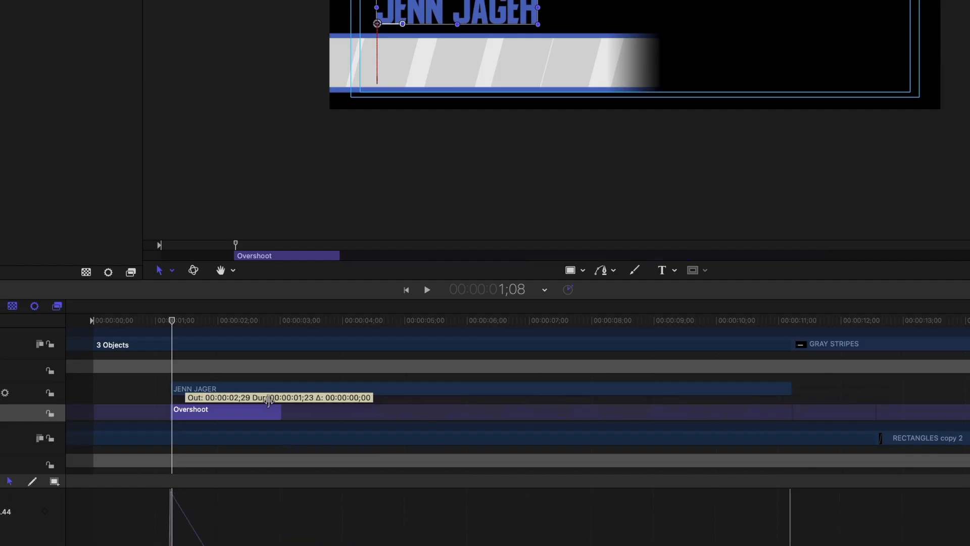
{"action": "left_click_drag", "start_coordinate": [268, 401], "coordinate": [210, 409]}
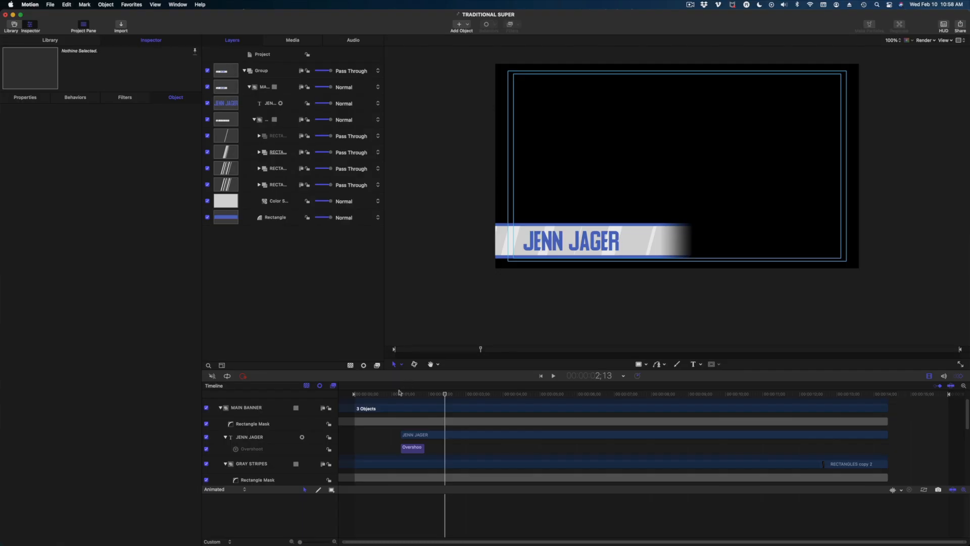
{"action": "left_click", "coordinate": [396, 393]}
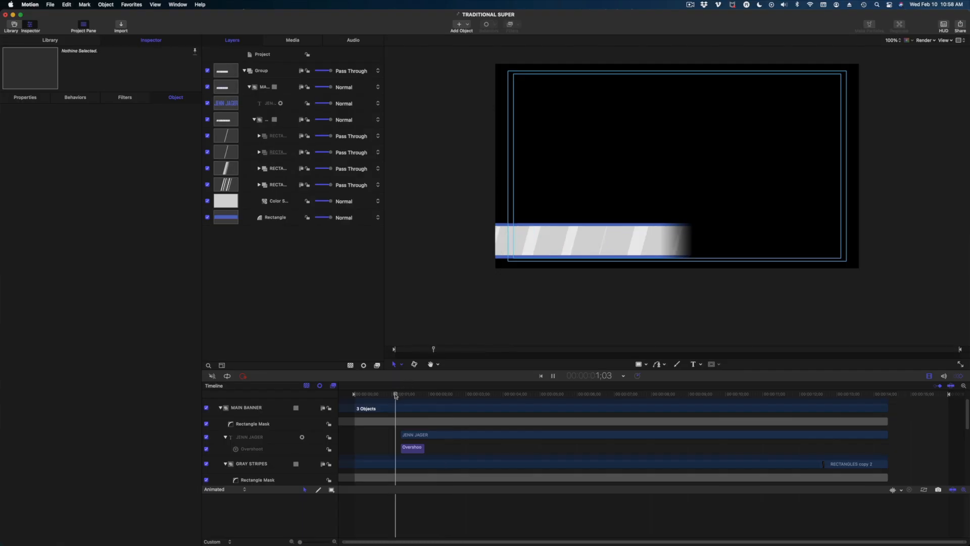
{"action": "key", "text": "space"}
{"action": "key", "text": "space"}
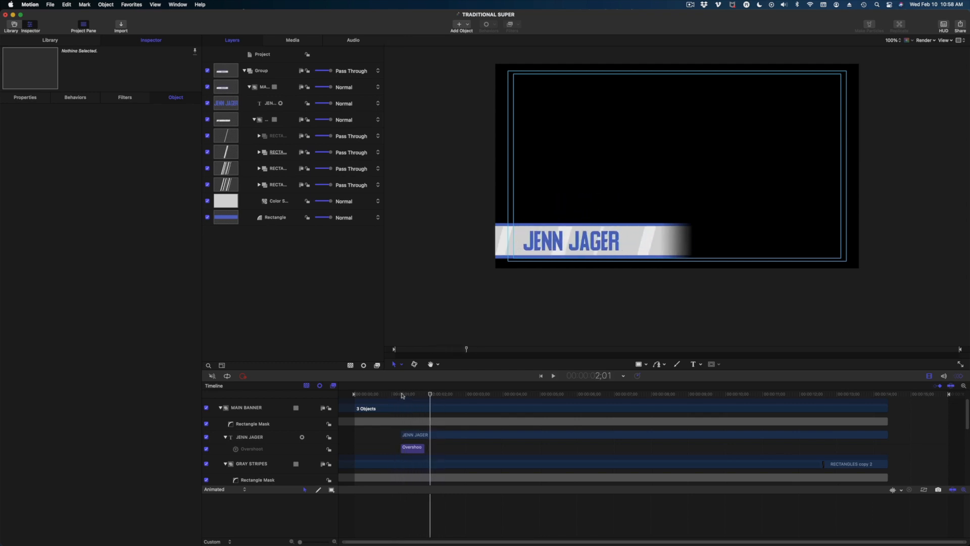
{"action": "left_click", "coordinate": [403, 394]}
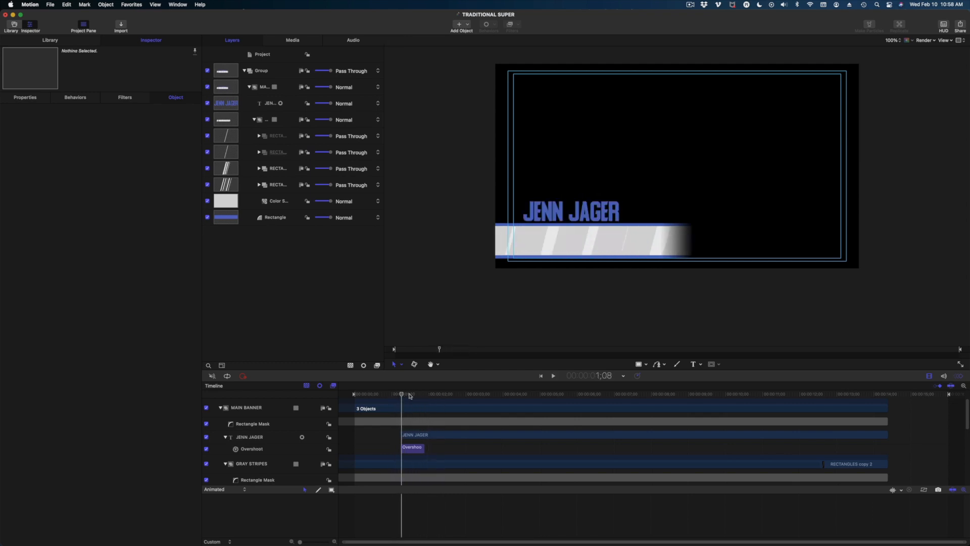
{"action": "left_click", "coordinate": [414, 449]}
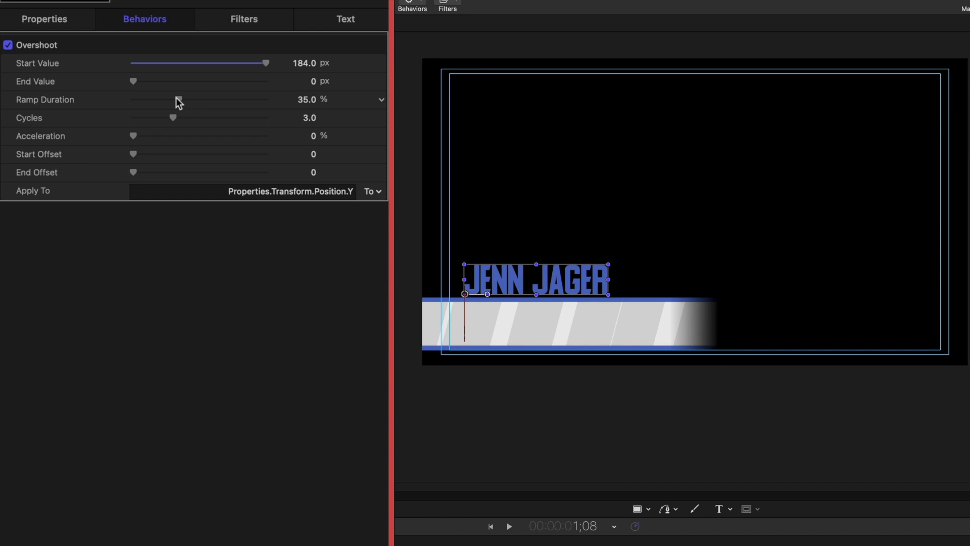
{"action": "left_click_drag", "start_coordinate": [175, 98], "coordinate": [168, 93]}
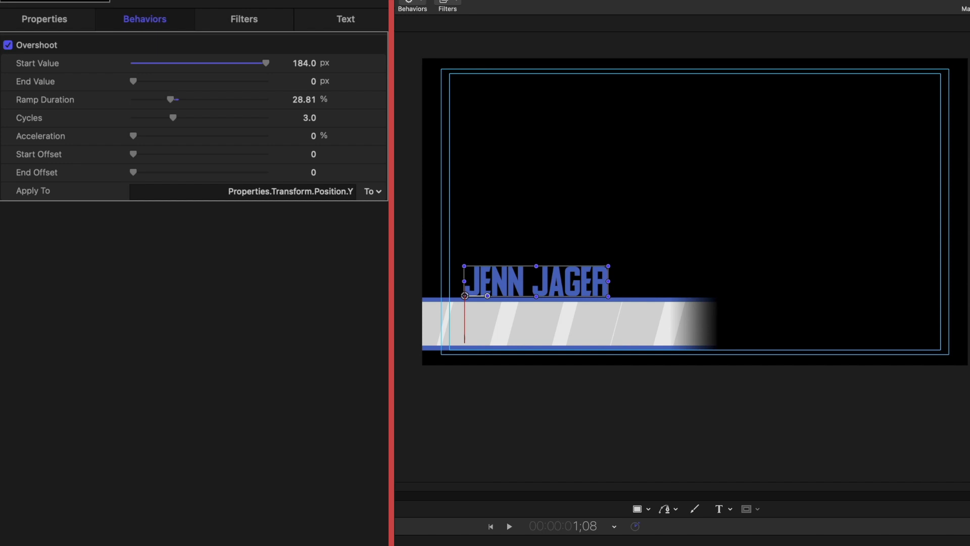
{"action": "left_click_drag", "start_coordinate": [170, 99], "coordinate": [167, 99]}
{"action": "key", "text": "space"}
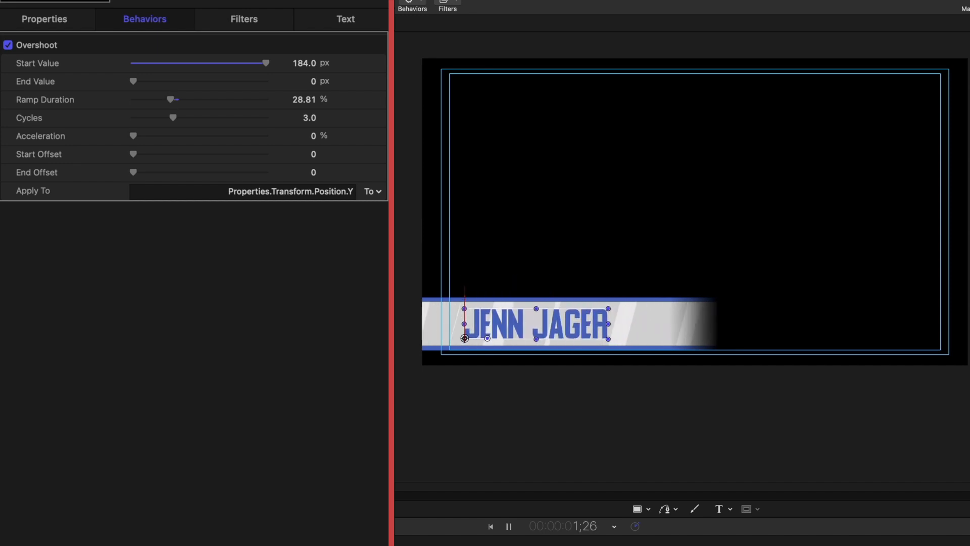
{"action": "key", "text": "space"}
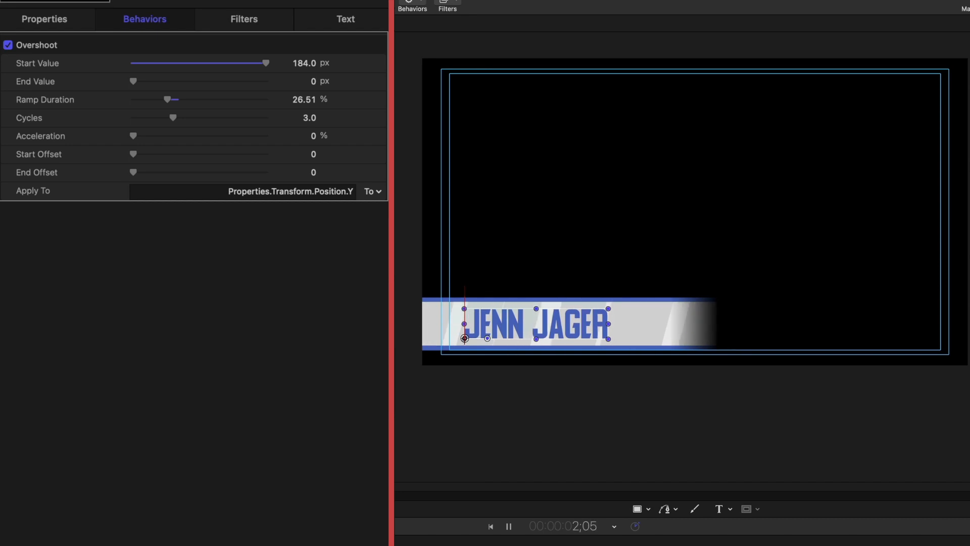
{"action": "left_click_drag", "start_coordinate": [166, 99], "coordinate": [161, 99]}
{"action": "key", "text": "space"}
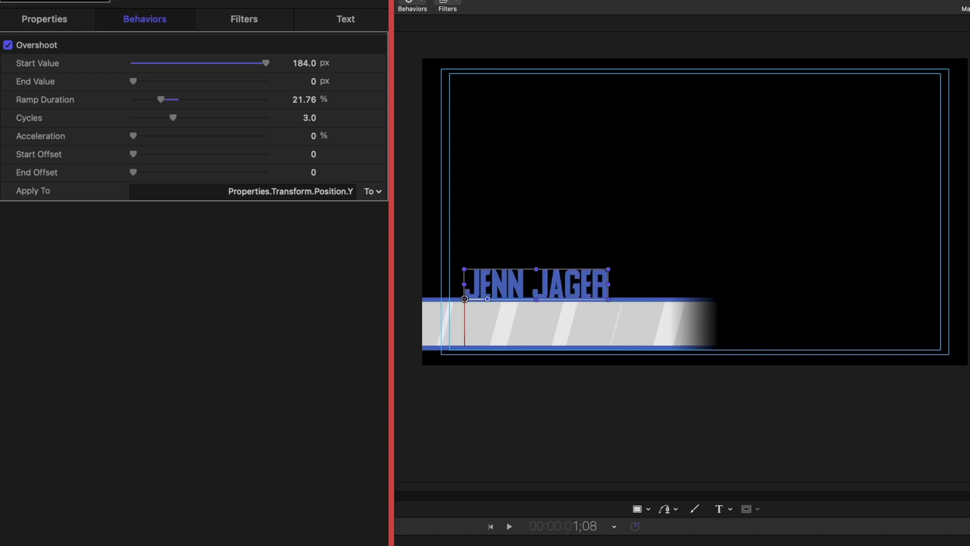
{"action": "key", "text": "space"}
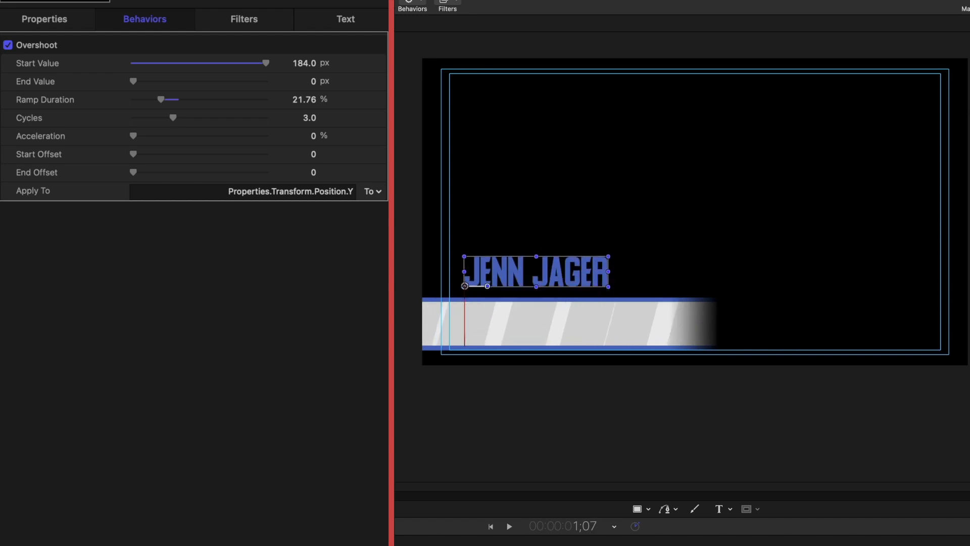
{"action": "key", "text": "Right"}
{"action": "key", "text": "Right"}
{"action": "key", "text": "Right"}
{"action": "key", "text": "Right"}
{"action": "key", "text": "Right"}
{"action": "key", "text": "Right"}
{"action": "key", "text": "Right"}
{"action": "key", "text": "Right"}
{"action": "key", "text": "Right"}
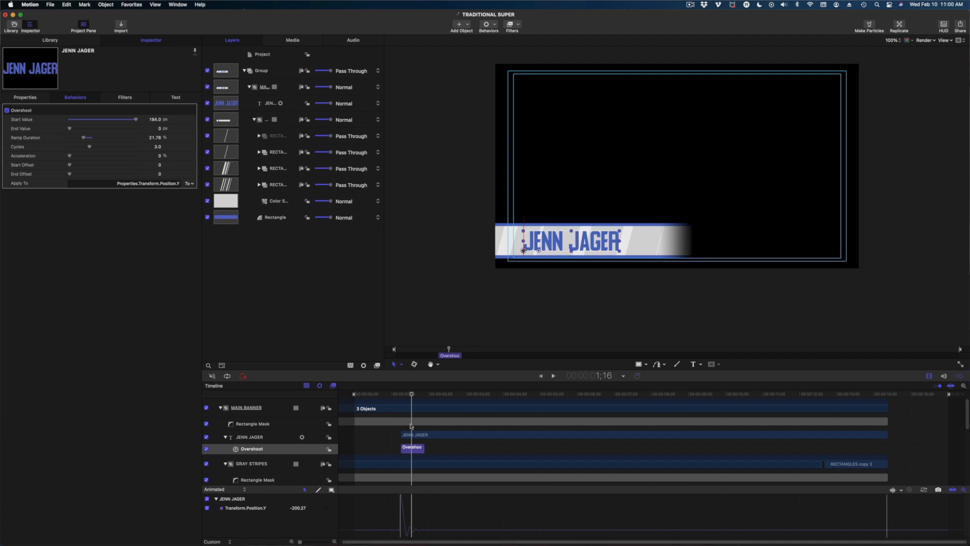
{"action": "left_click", "coordinate": [259, 105]}
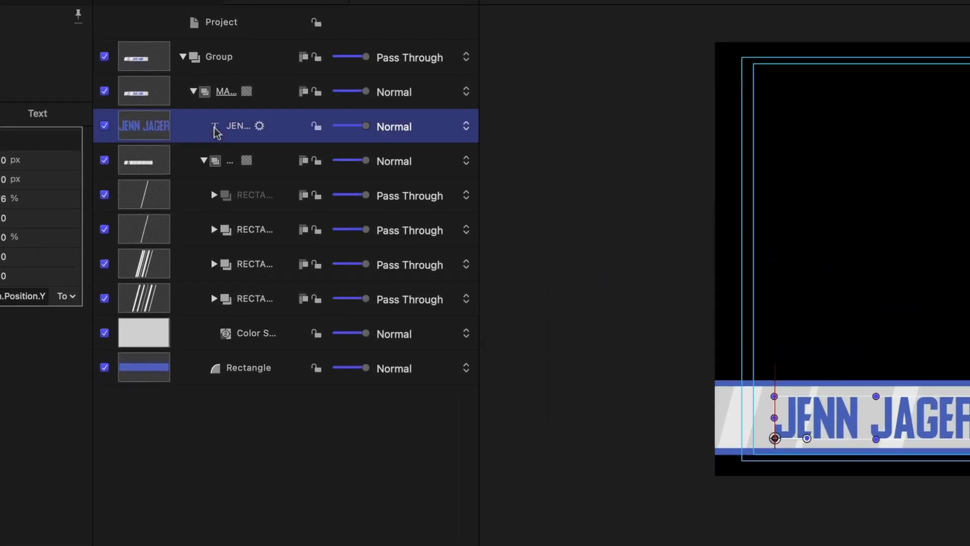
{"action": "right_click", "coordinate": [214, 129]}
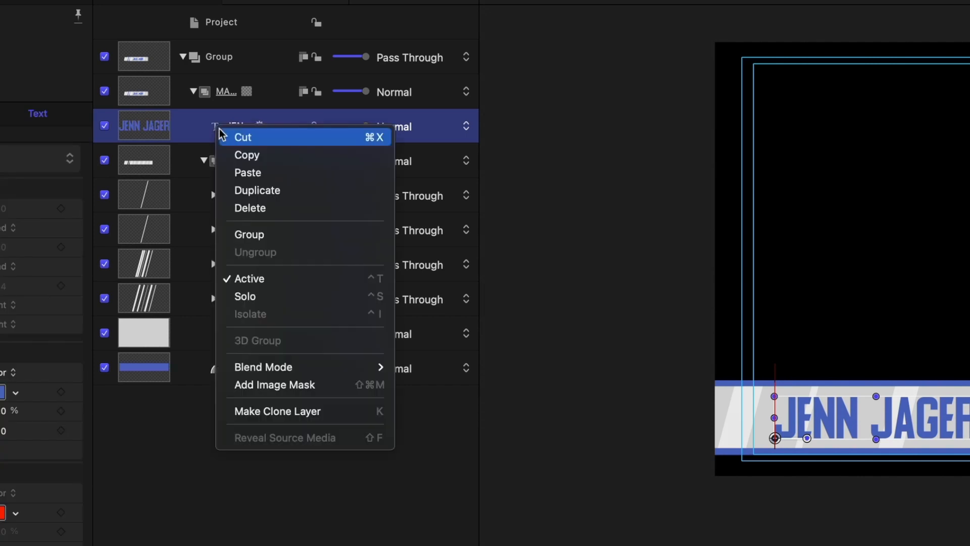
{"action": "left_click", "coordinate": [257, 235]}
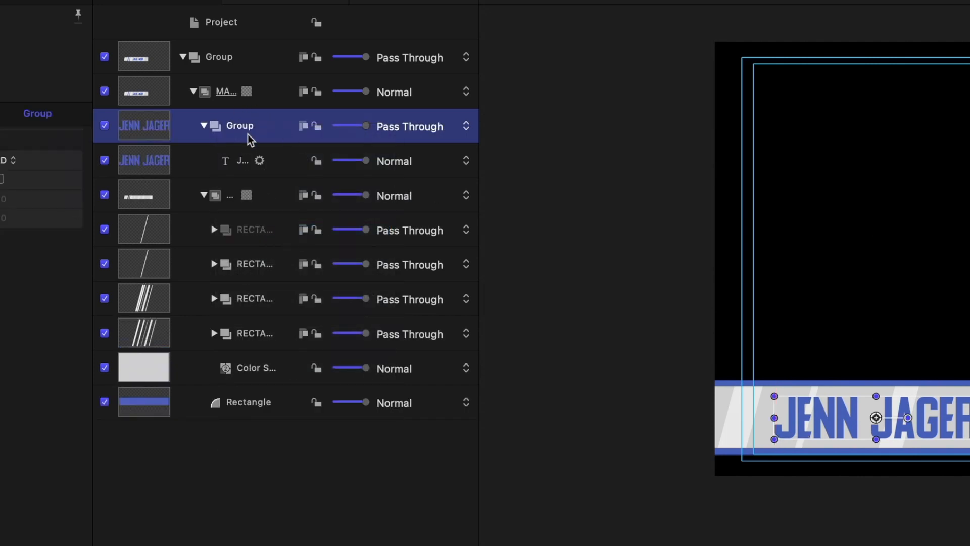
{"action": "double_click", "coordinate": [242, 127]}
{"action": "key", "text": "Return"}
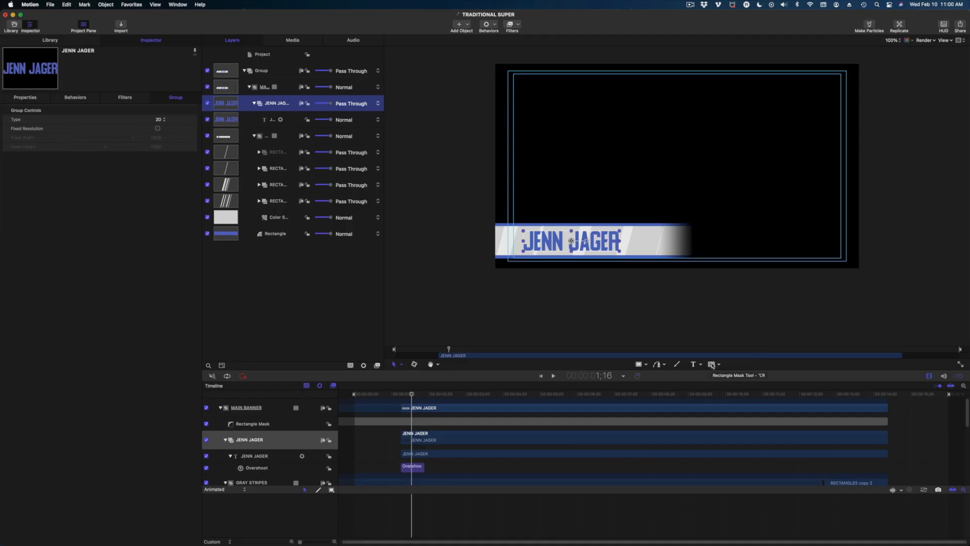
{"action": "left_click", "coordinate": [715, 366]}
{"action": "left_click_drag", "start_coordinate": [526, 209], "coordinate": [627, 230]}
{"action": "left_click_drag", "start_coordinate": [412, 396], "coordinate": [402, 395]}
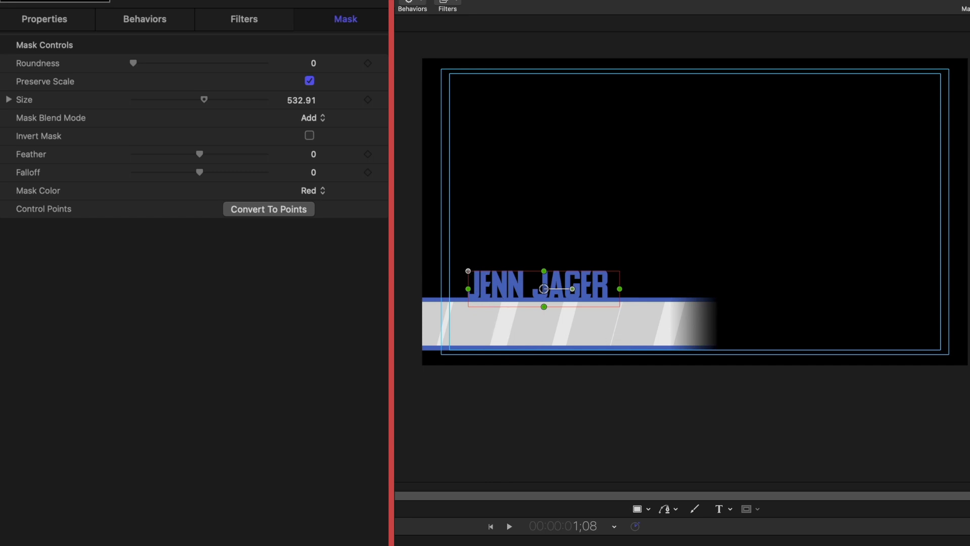
{"action": "left_click", "coordinate": [309, 134]}
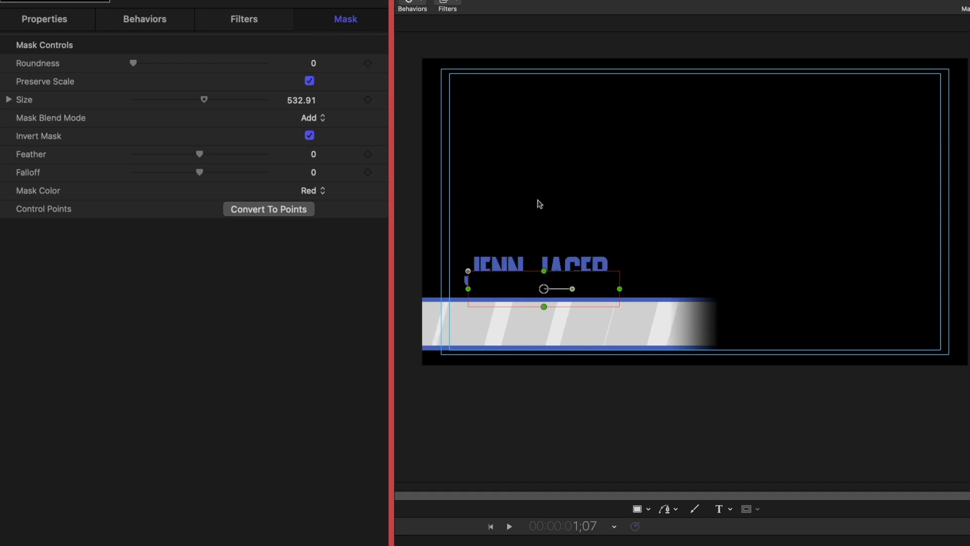
Resize the mask so its bottom edge meets the bar's top, then preview the animation.
{"action": "left_click_drag", "start_coordinate": [544, 270], "coordinate": [543, 251]}
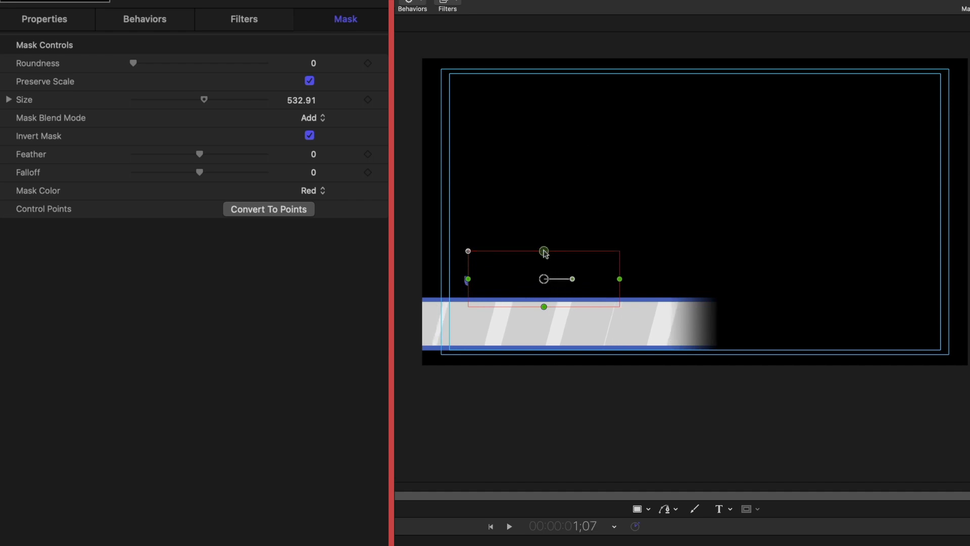
{"action": "left_click_drag", "start_coordinate": [468, 279], "coordinate": [454, 279]}
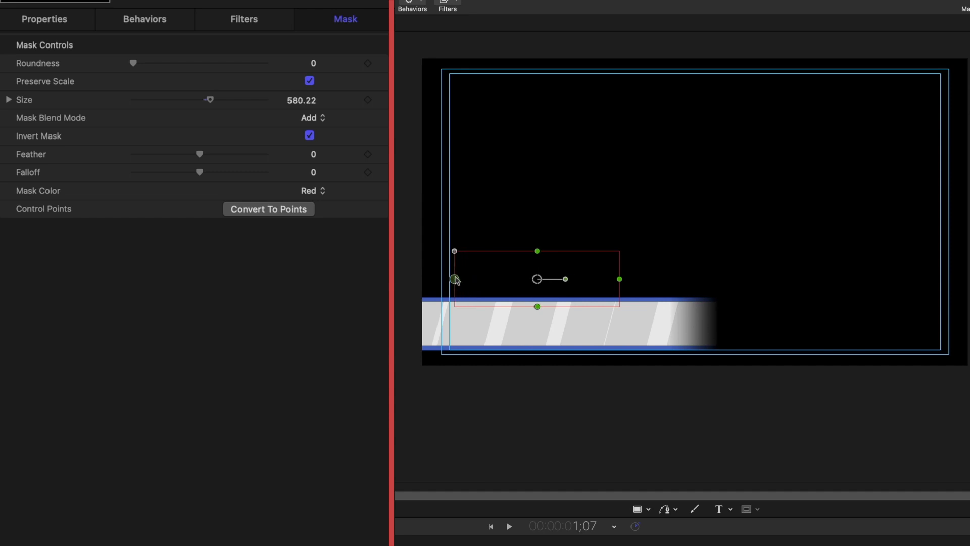
{"action": "left_click_drag", "start_coordinate": [537, 307], "coordinate": [537, 302]}
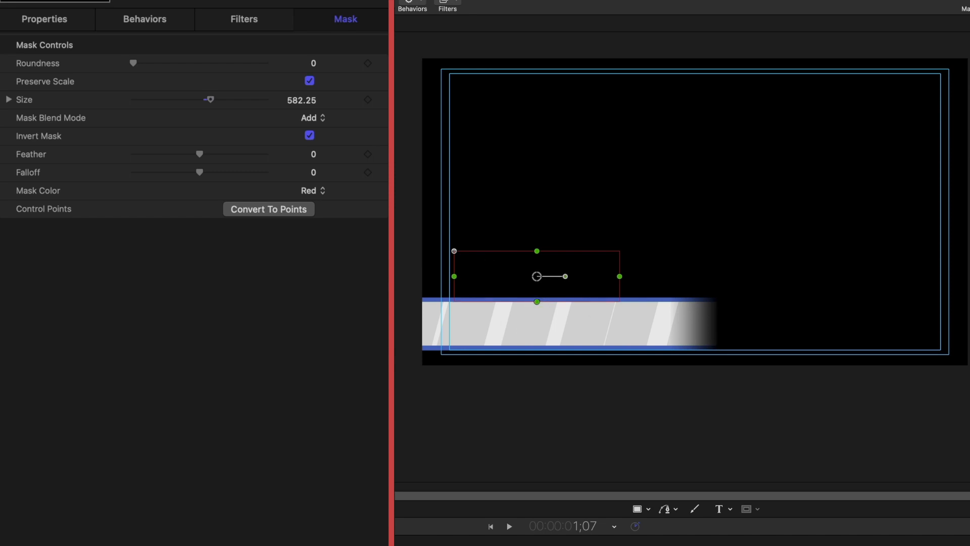
{"action": "key", "text": "space"}
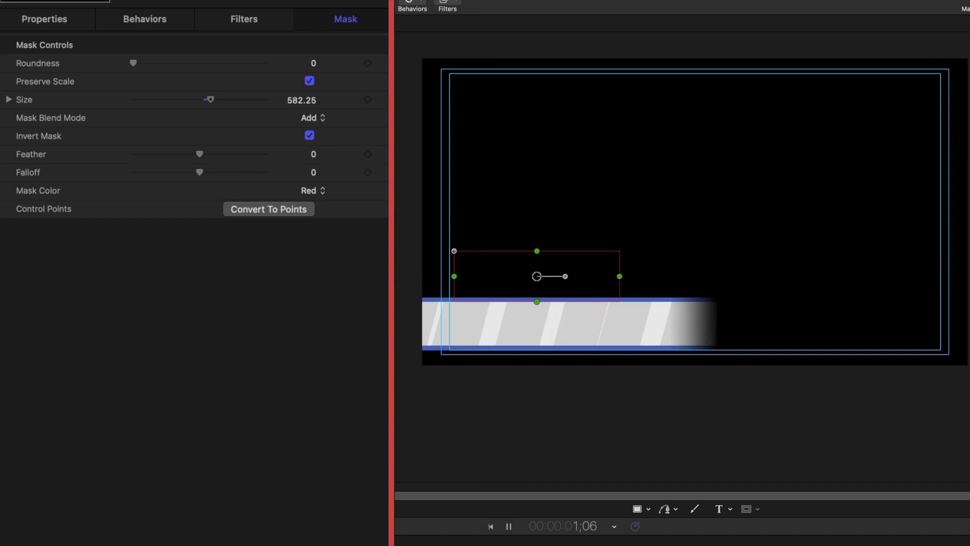
{"action": "key", "text": "space"}
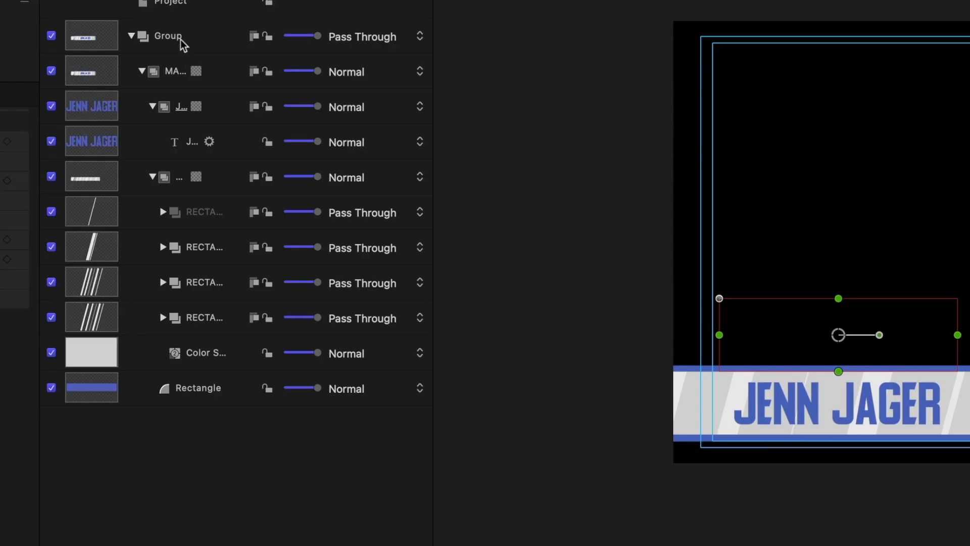
Scrub the top Group's Position Y to lift the whole lower third higher.
{"action": "left_click", "coordinate": [268, 73]}
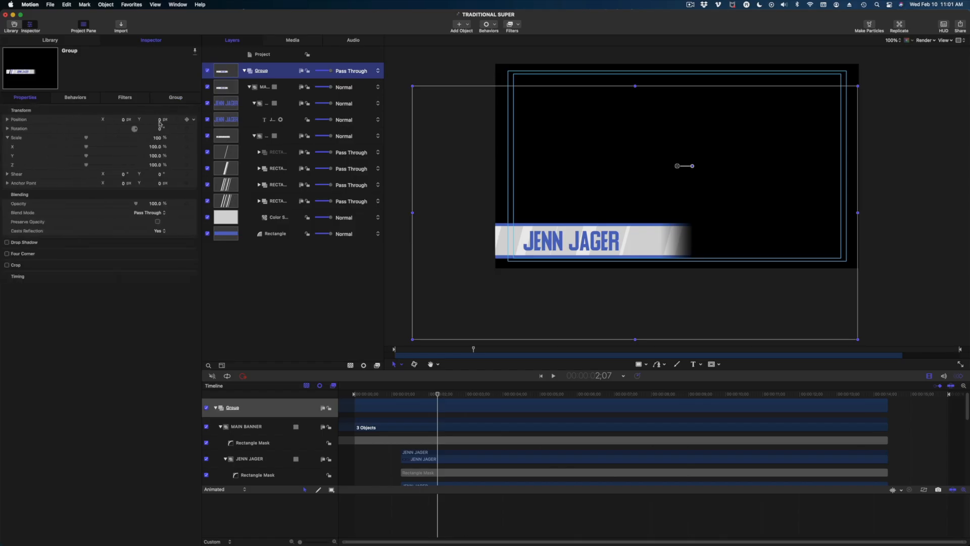
{"action": "left_click_drag", "start_coordinate": [160, 123], "coordinate": [191, 123]}
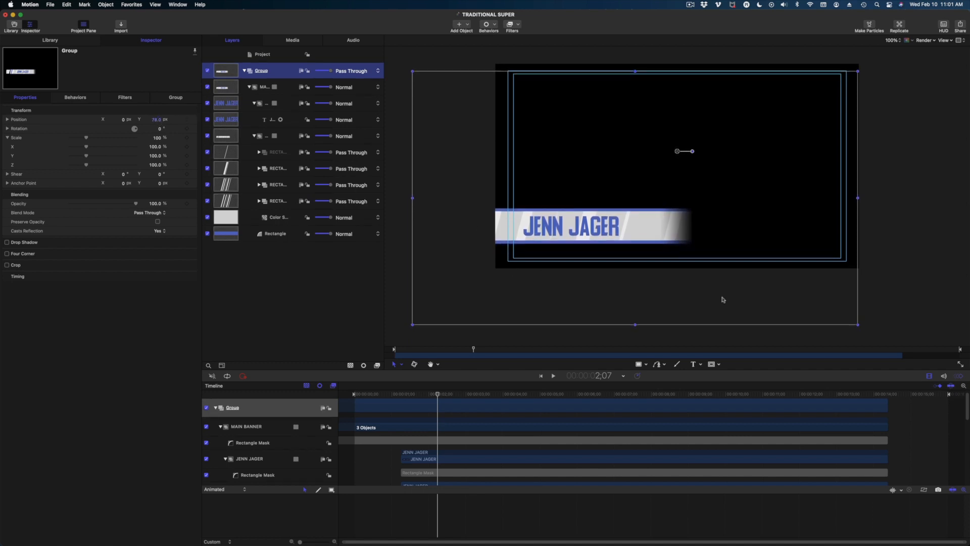
{"action": "left_click", "coordinate": [923, 260]}
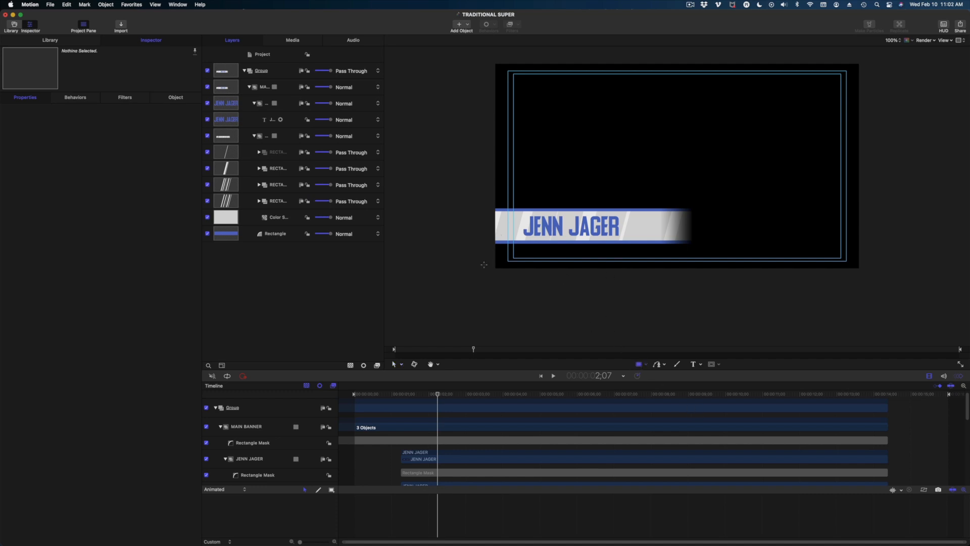
Draw a rectangle below the banner with a solid fill sampled from the banner blue and no outline.
{"action": "left_click_drag", "start_coordinate": [521, 248], "coordinate": [641, 263]}
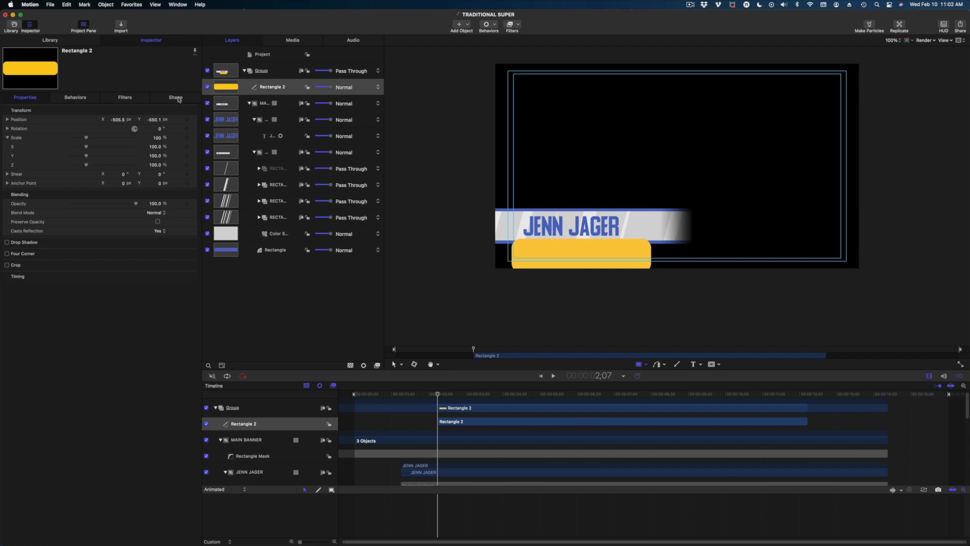
{"action": "left_click", "coordinate": [177, 98]}
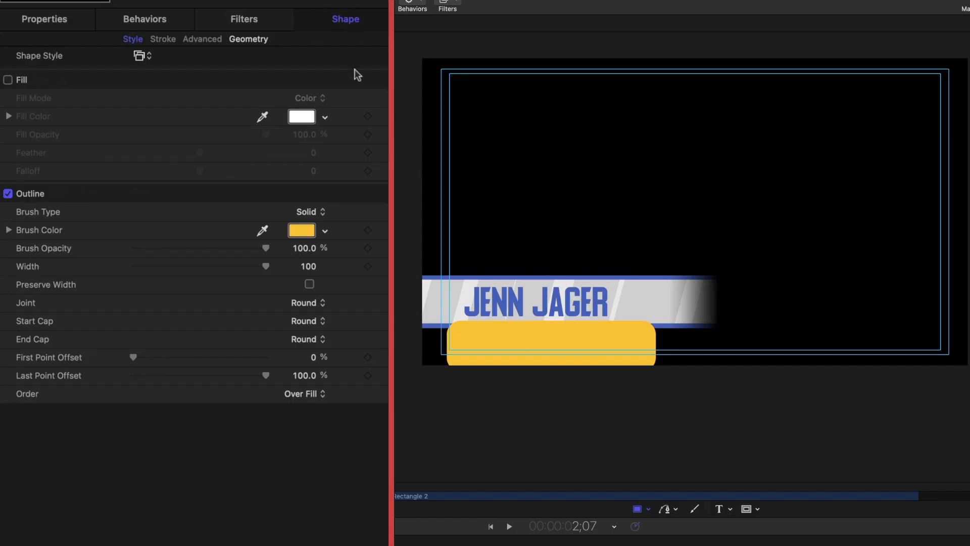
{"action": "left_click", "coordinate": [7, 80]}
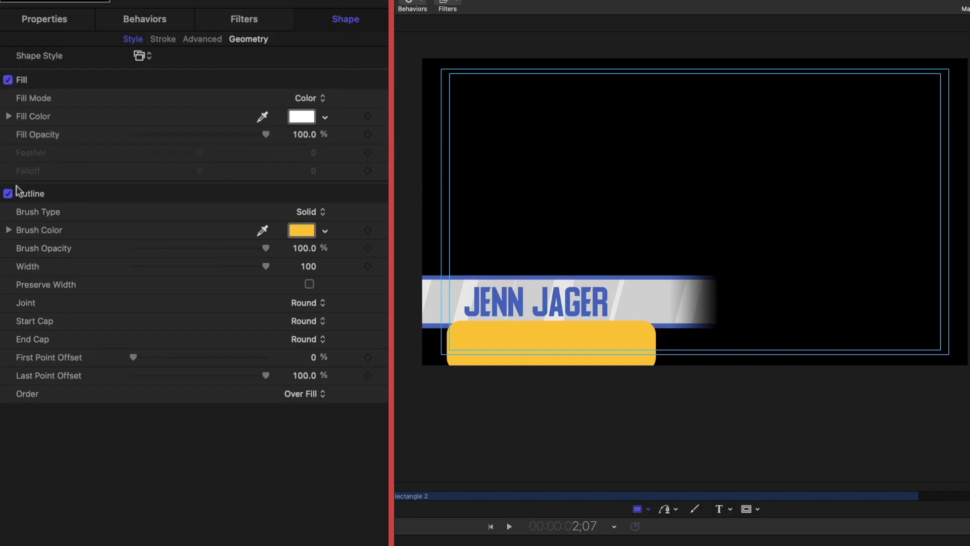
{"action": "left_click", "coordinate": [8, 193]}
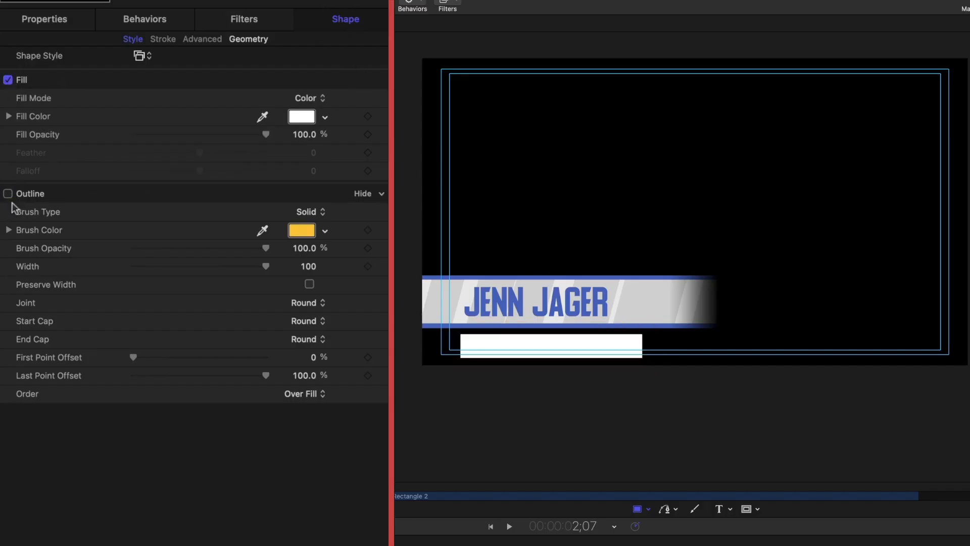
{"action": "left_click", "coordinate": [262, 116]}
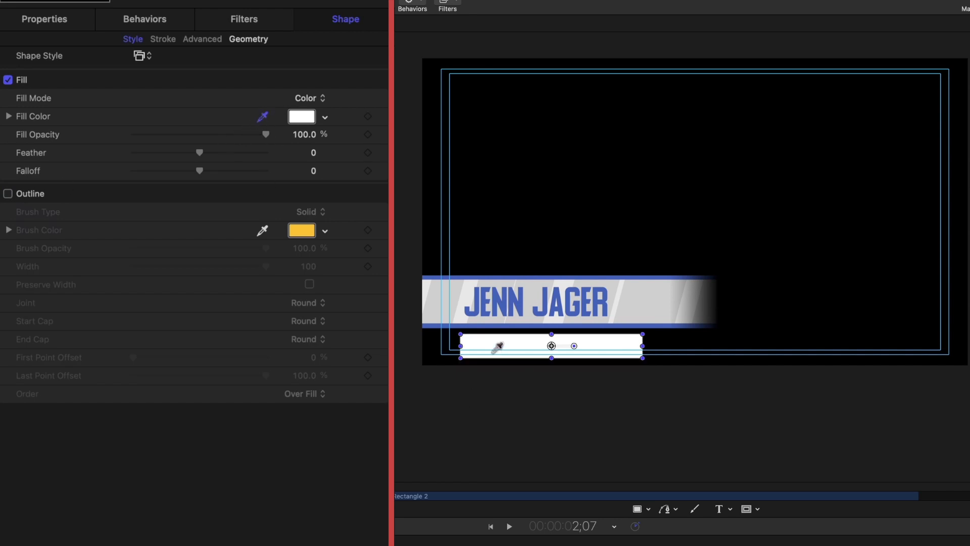
{"action": "left_click", "coordinate": [495, 324]}
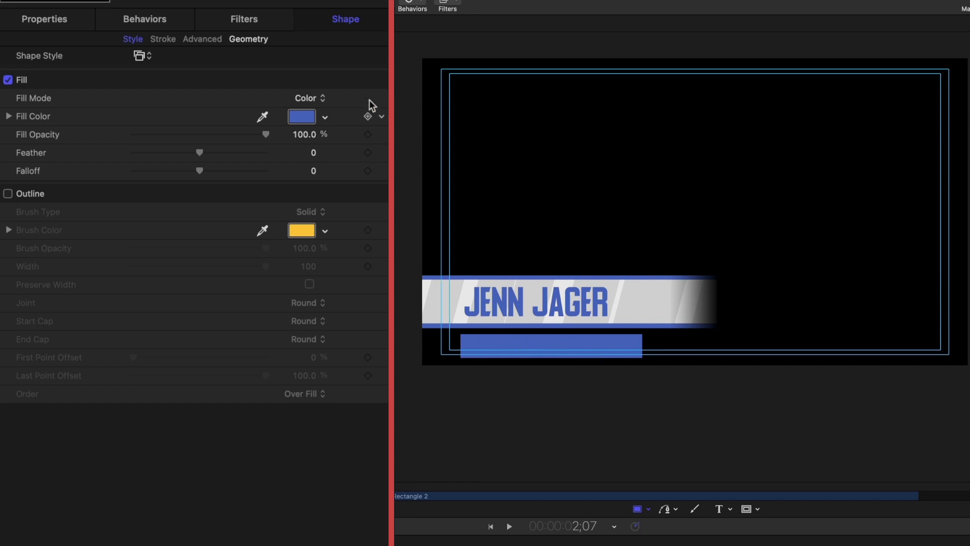
Set Rectangle 2's corner roundness to 6 and move it up under the banner.
{"action": "left_click", "coordinate": [250, 42]}
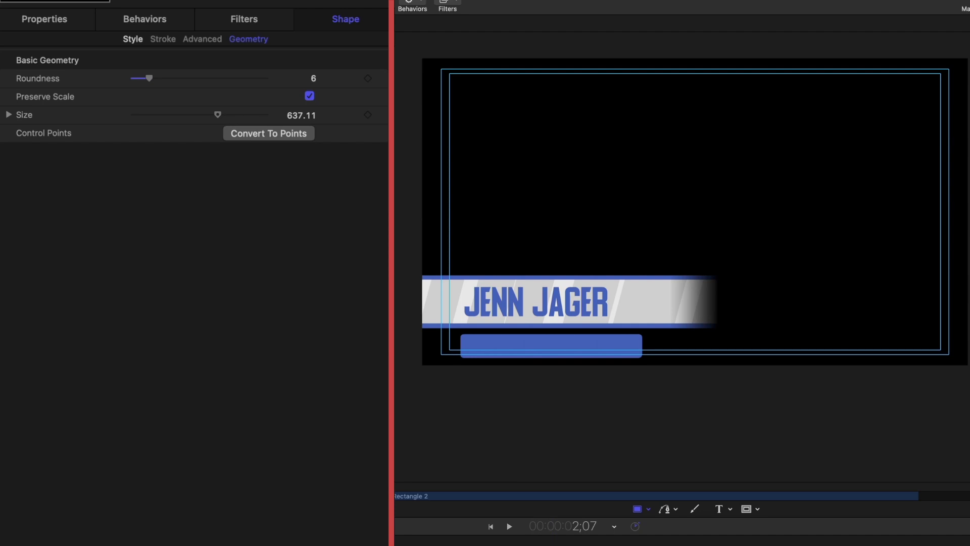
{"action": "left_click", "coordinate": [394, 365]}
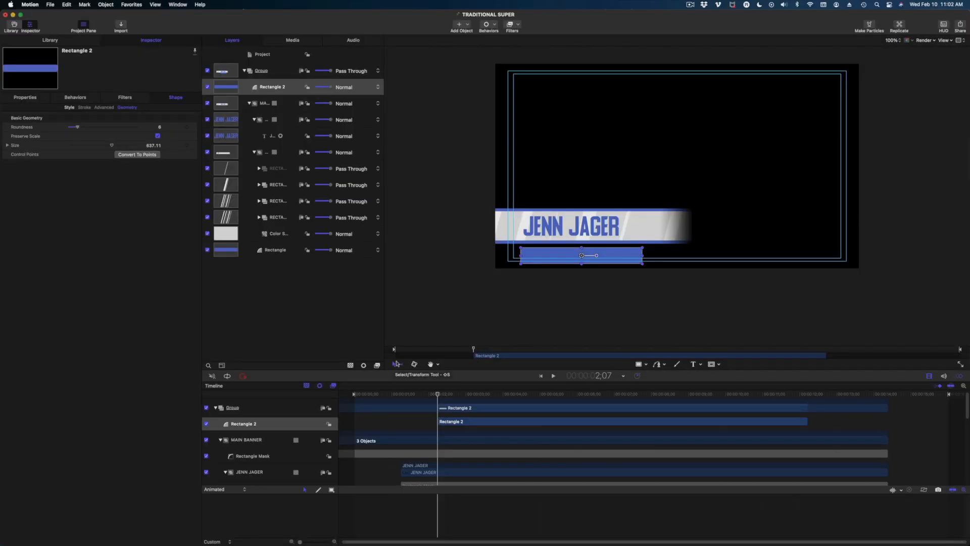
{"action": "left_click_drag", "start_coordinate": [582, 255], "coordinate": [574, 248]}
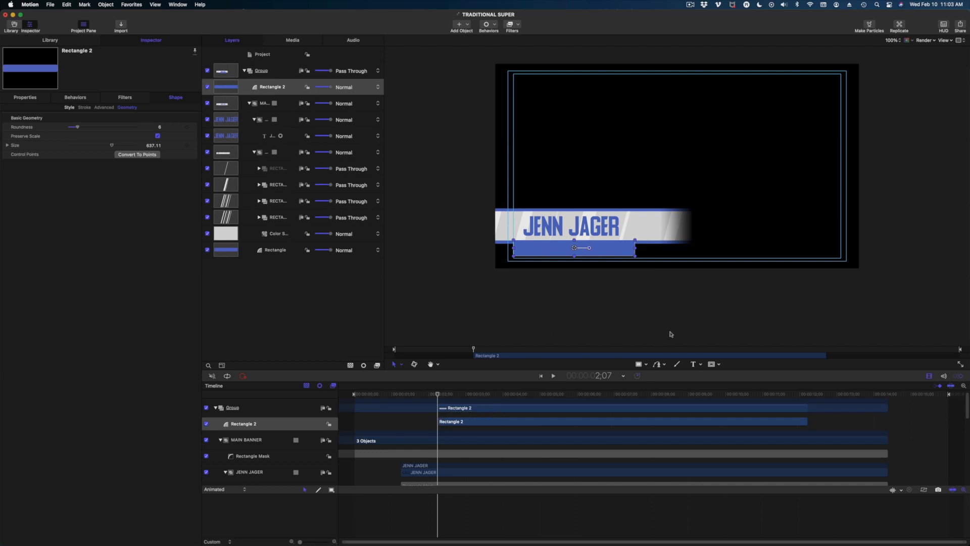
Add 'CREATIVE DIRECTOR' text on the blue tab, set in Helvetica Neue Thin.
{"action": "left_click", "coordinate": [696, 364]}
{"action": "left_click", "coordinate": [531, 247]}
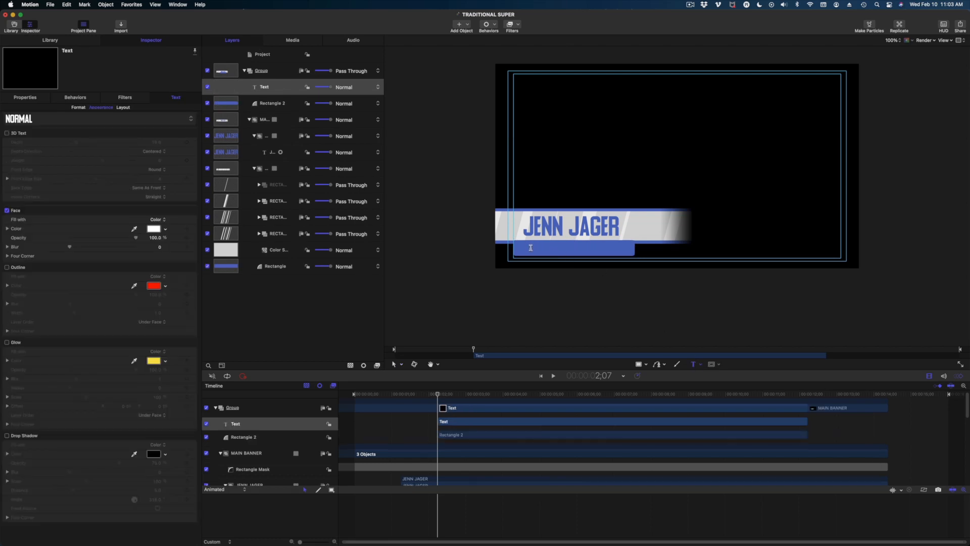
{"action": "type", "text": "CREATIVE DIRECTOR"}
{"action": "left_click", "coordinate": [79, 108]}
{"action": "left_click", "coordinate": [126, 152]}
{"action": "scroll", "coordinate": [127, 158], "scroll_direction": "up", "scroll_amount": 15}
{"action": "left_click", "coordinate": [112, 226]}
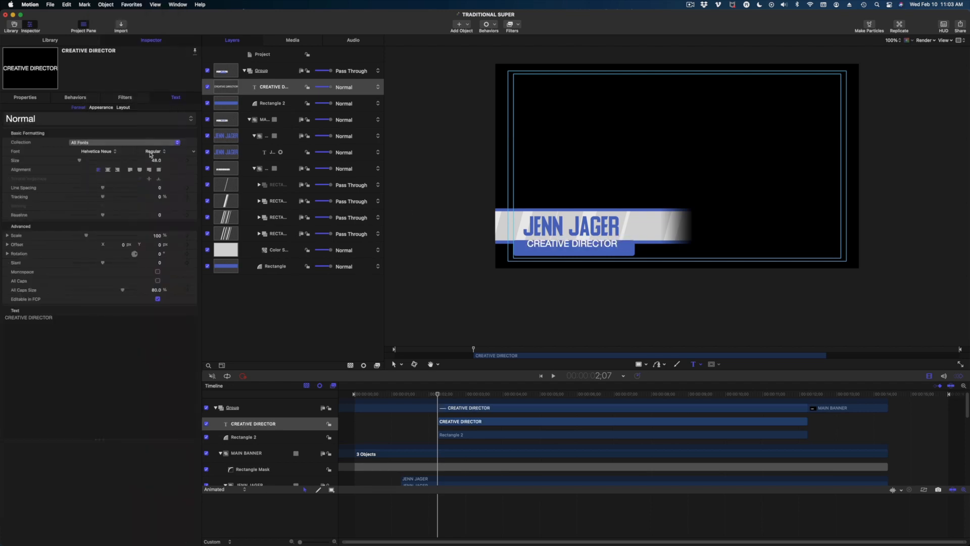
{"action": "left_click", "coordinate": [157, 151]}
{"action": "left_click", "coordinate": [152, 191]}
Drag the CREATIVE DIRECTOR text into place on the blue tab.
{"action": "left_click", "coordinate": [395, 364]}
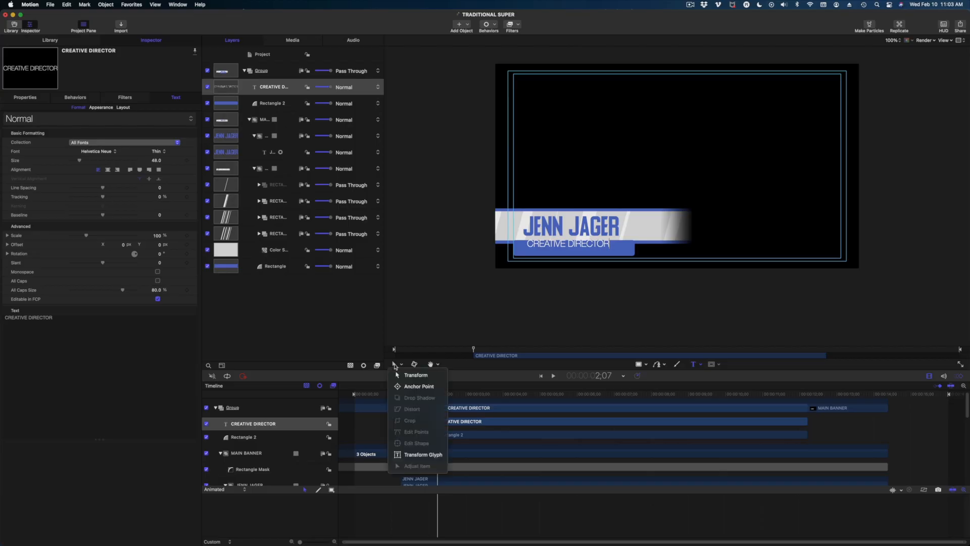
{"action": "left_click_drag", "start_coordinate": [235, 65], "coordinate": [228, 64]}
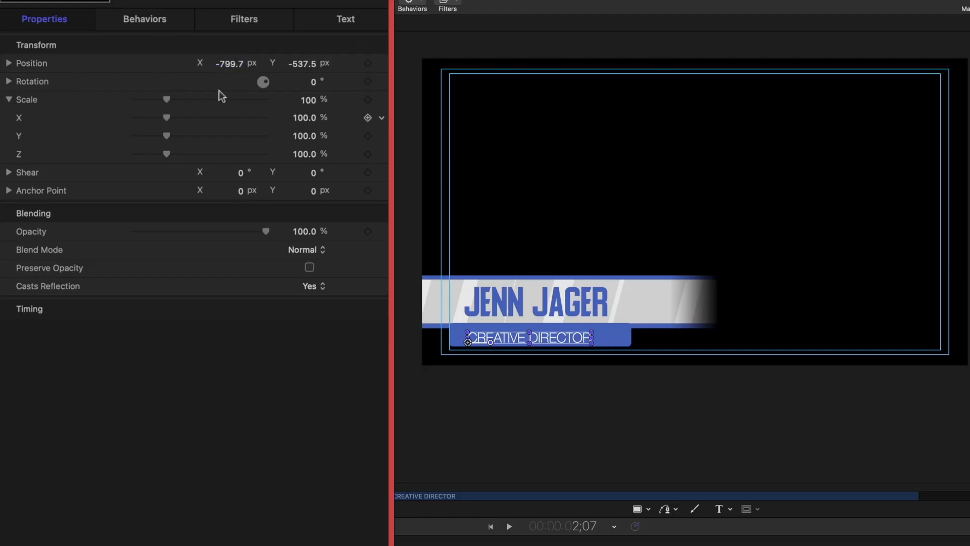
{"action": "left_click_drag", "start_coordinate": [227, 64], "coordinate": [228, 64]}
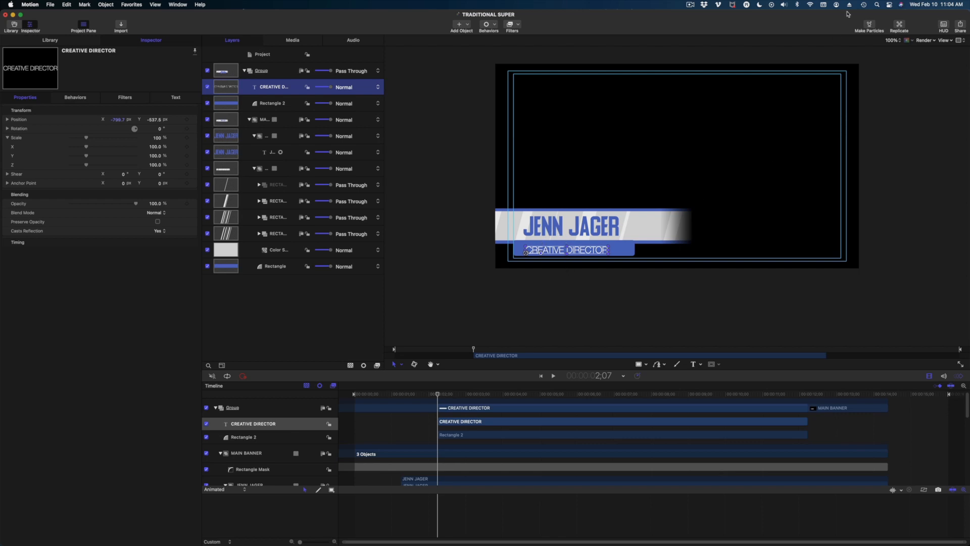
Hide the canvas overlays and nudge the subtitle's Position X leftward.
{"action": "left_click", "coordinate": [946, 42]}
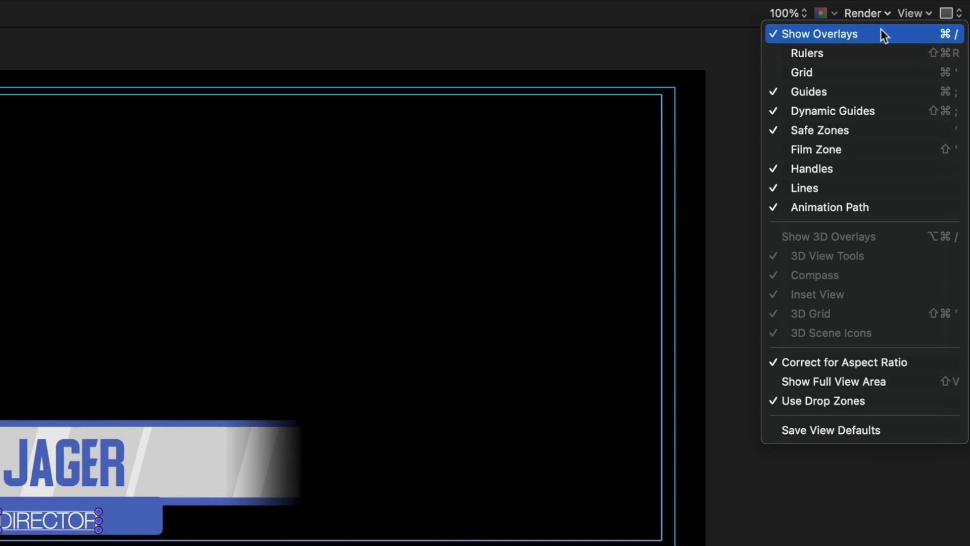
{"action": "left_click", "coordinate": [931, 49]}
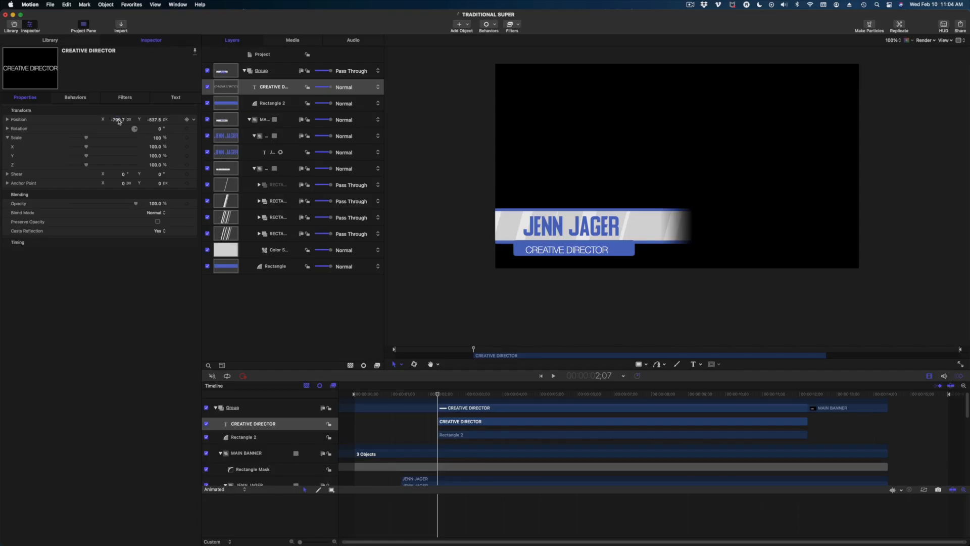
{"action": "left_click_drag", "start_coordinate": [118, 121], "coordinate": [118, 122]}
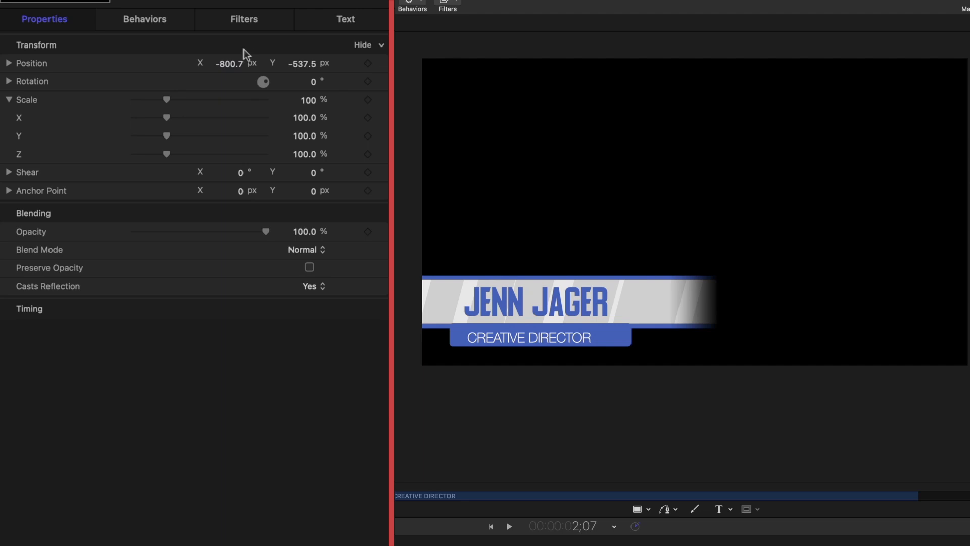
{"action": "left_click", "coordinate": [300, 64]}
{"action": "left_click_drag", "start_coordinate": [230, 65], "coordinate": [227, 54]}
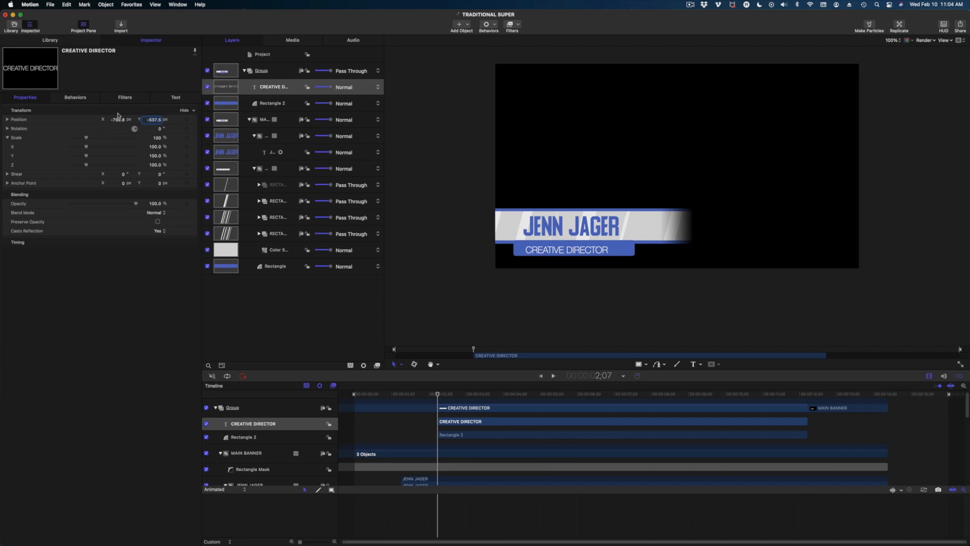
Zoom the canvas to 200% on the lower third and set the subtitle's Position X to -810.
{"action": "key", "text": "super+equal"}
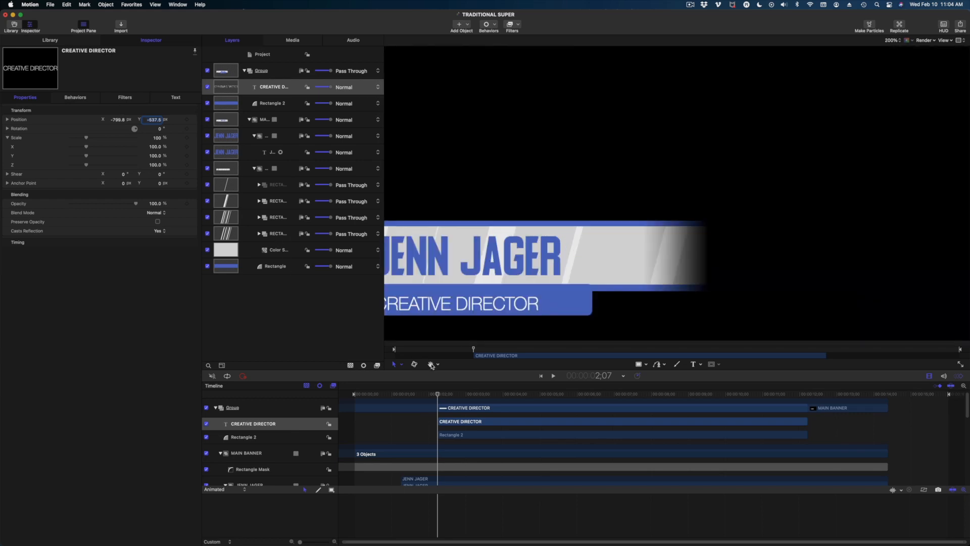
{"action": "left_click_drag", "start_coordinate": [474, 263], "coordinate": [538, 240]}
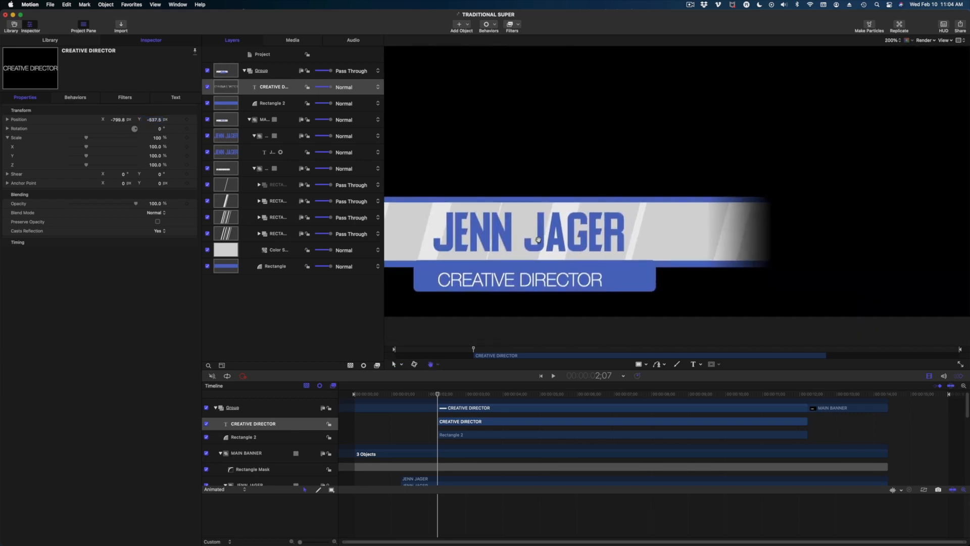
{"action": "left_click_drag", "start_coordinate": [448, 316], "coordinate": [494, 253]}
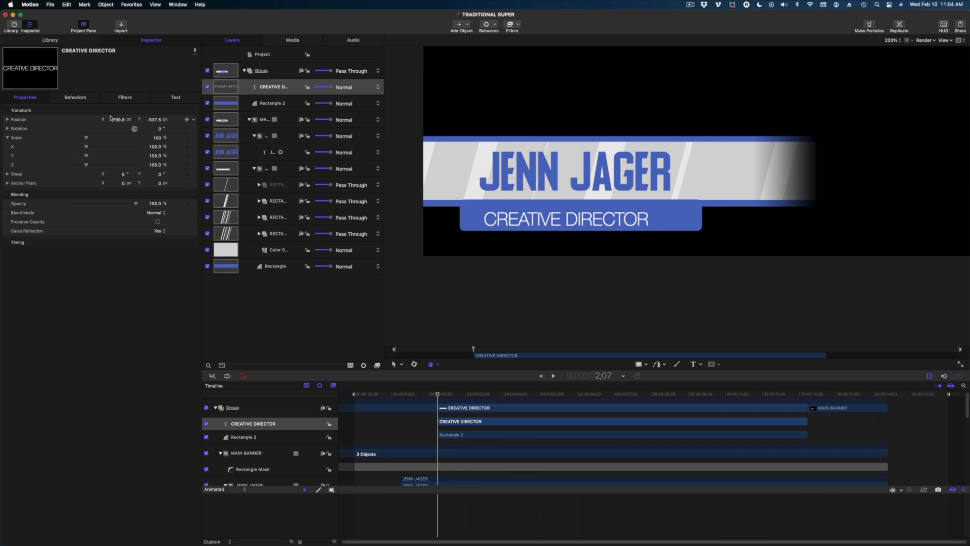
{"action": "left_click_drag", "start_coordinate": [116, 122], "coordinate": [114, 122]}
{"action": "left_click_drag", "start_coordinate": [117, 120], "coordinate": [117, 119]}
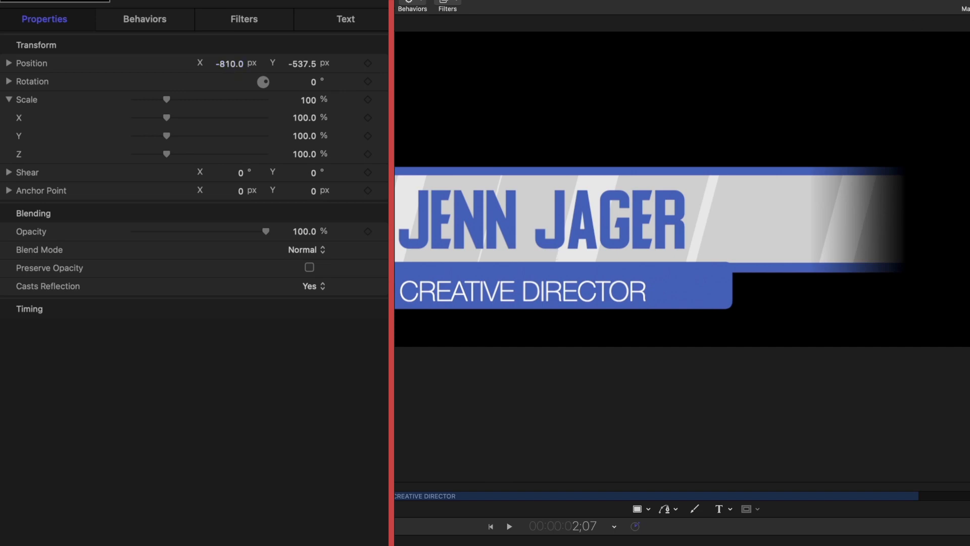
Turn the canvas overlays back on and return to 100% zoom.
{"action": "left_click", "coordinate": [944, 40]}
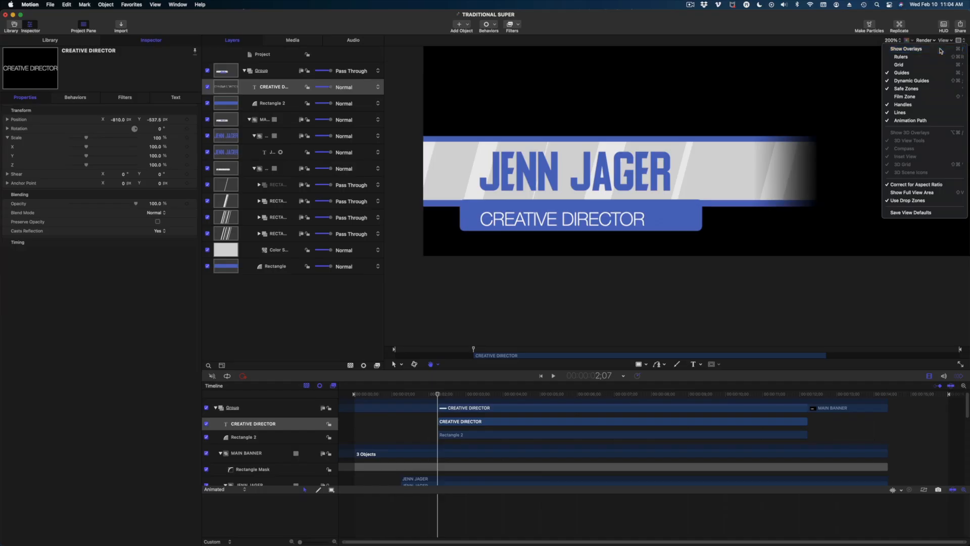
{"action": "left_click", "coordinate": [940, 49]}
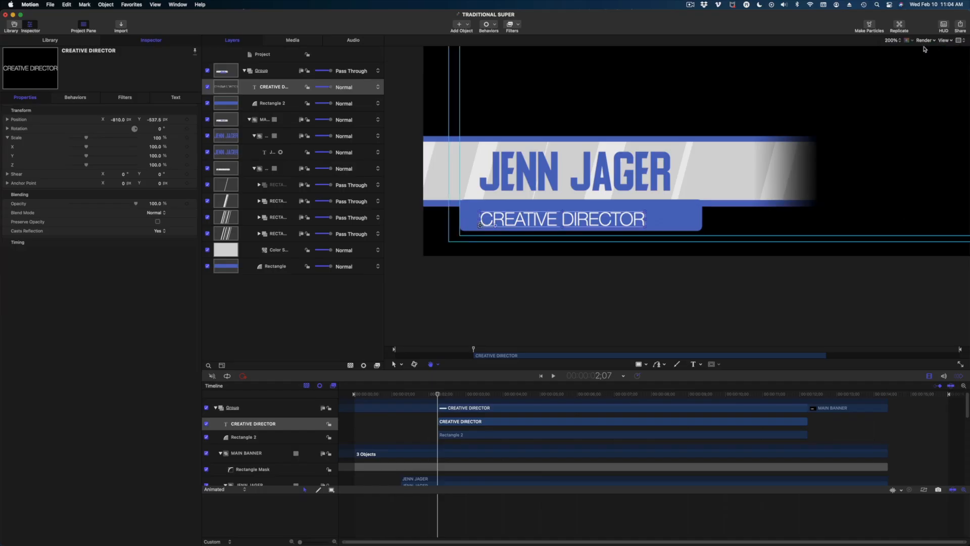
{"action": "key", "text": "shift+z"}
Group the CREATIVE DIRECTOR text and Rectangle 2 layers together.
{"action": "left_click_drag", "start_coordinate": [666, 150], "coordinate": [588, 185]}
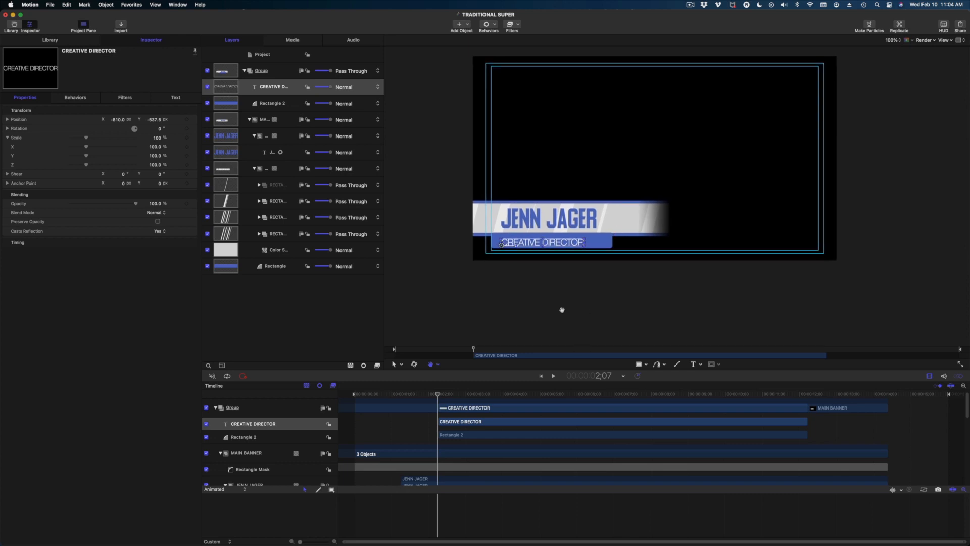
{"action": "left_click", "coordinate": [264, 90]}
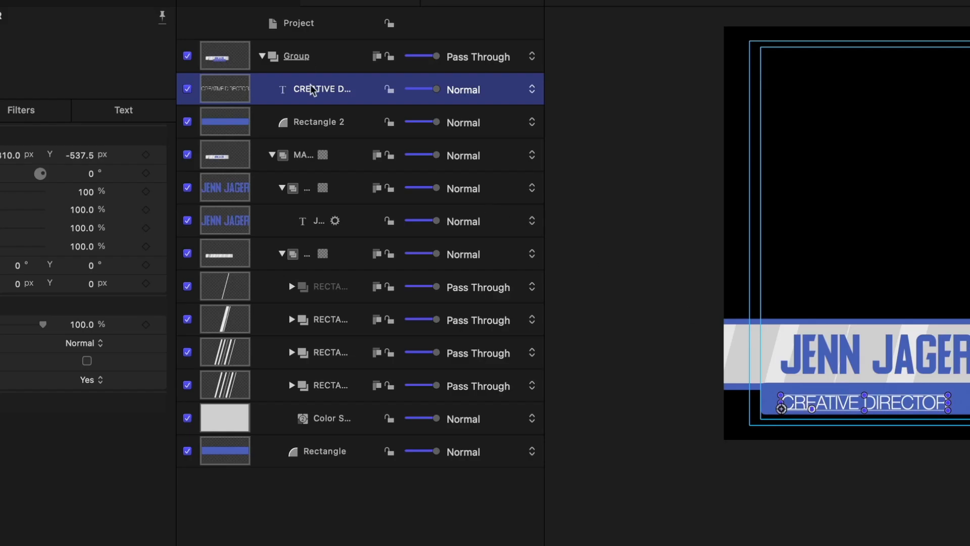
{"action": "left_click", "coordinate": [310, 125]}
{"action": "left_click", "coordinate": [304, 96]}
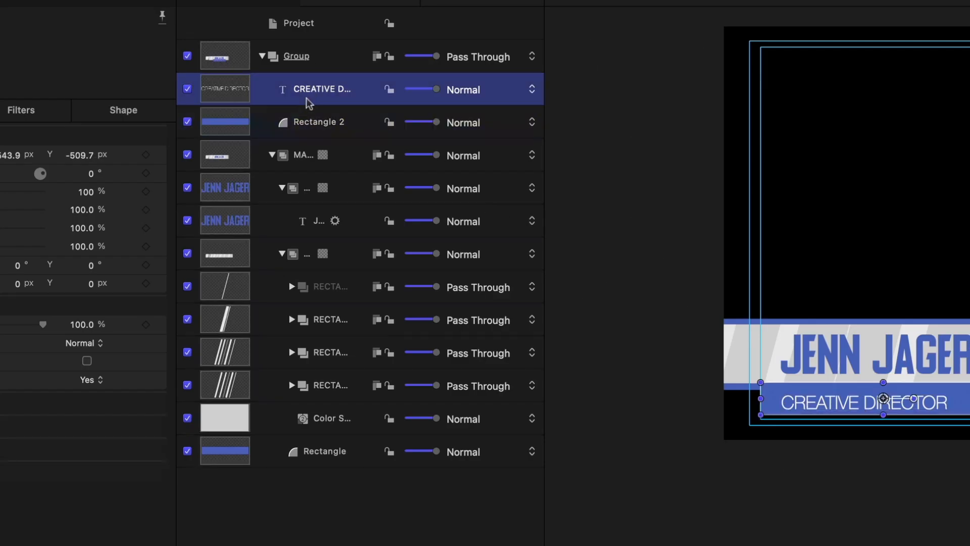
{"action": "left_click", "coordinate": [313, 123], "text": "shift"}
{"action": "right_click", "coordinate": [309, 120]}
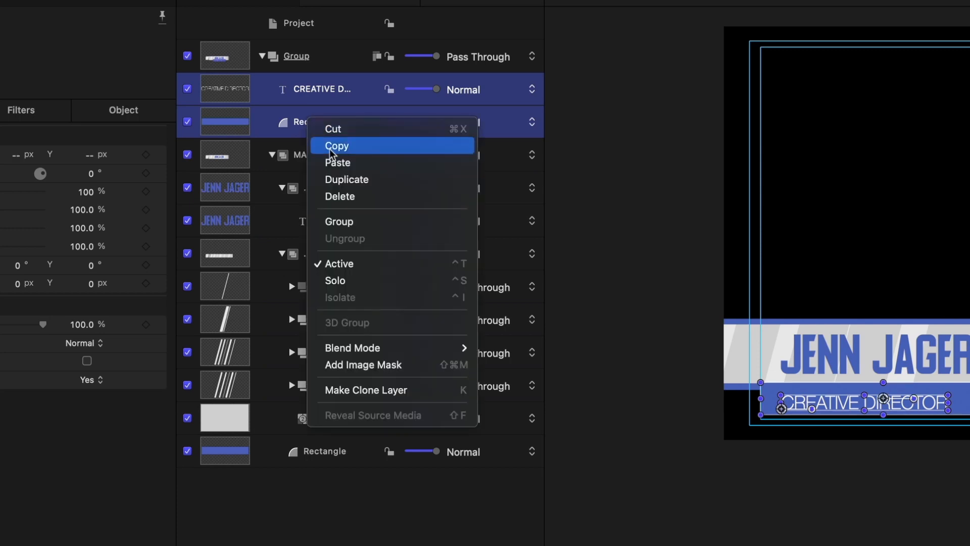
{"action": "left_click", "coordinate": [351, 223]}
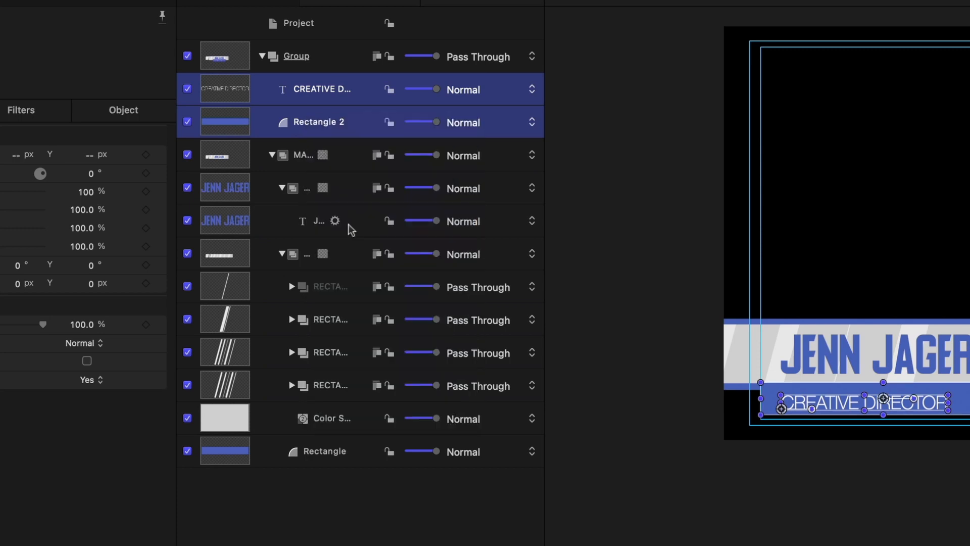
Name the new group SUBTEXT and collapse the main banner and SUBTEXT groups.
{"action": "double_click", "coordinate": [305, 90]}
{"action": "type", "text": "SUBTEXT"}
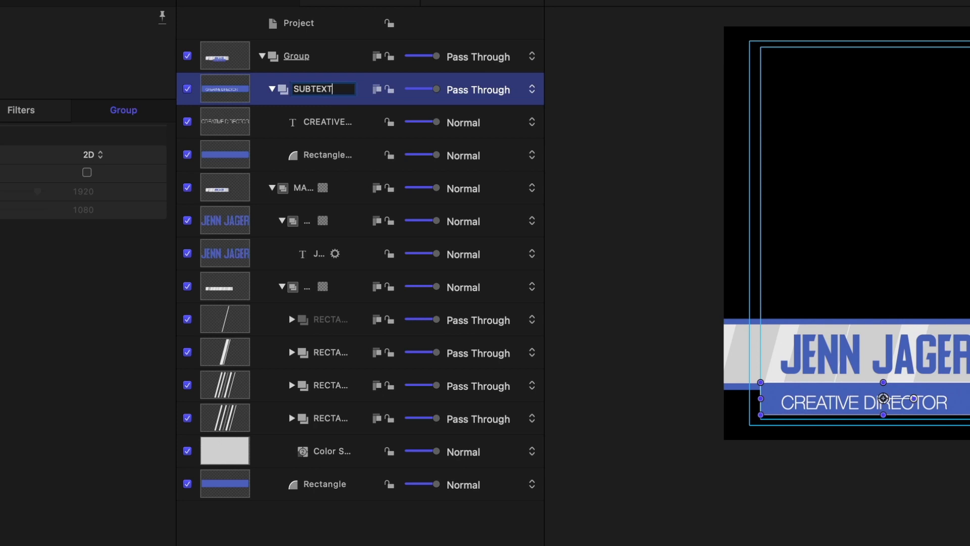
{"action": "key", "text": "Return"}
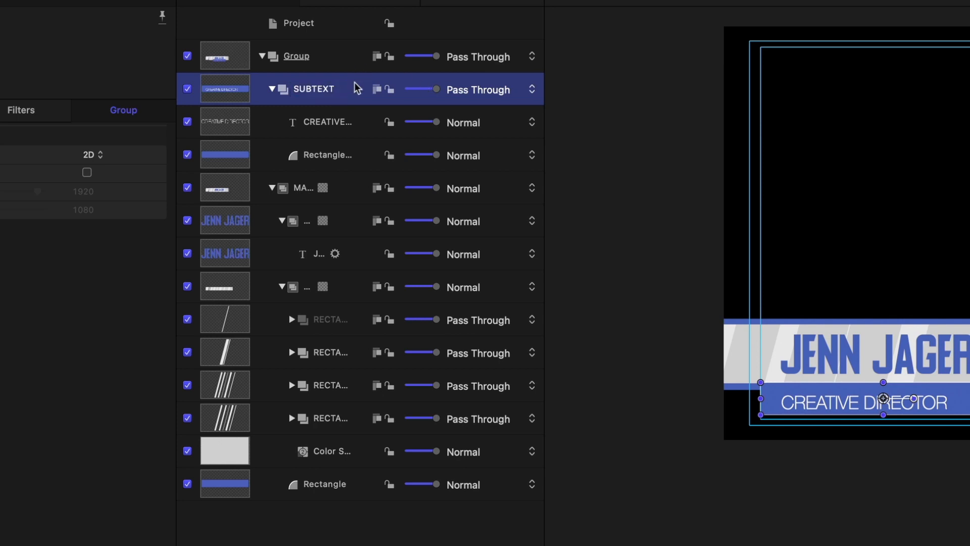
{"action": "left_click", "coordinate": [272, 188]}
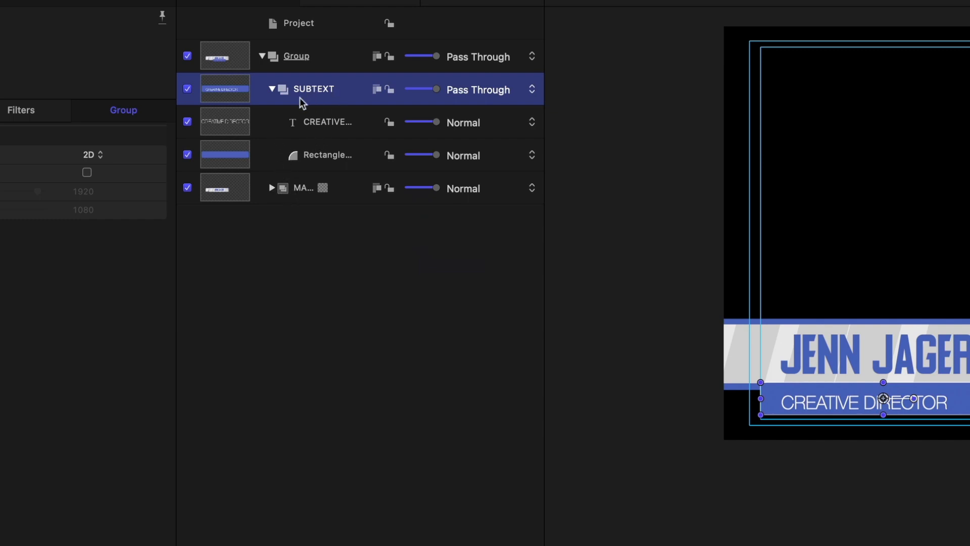
{"action": "left_click", "coordinate": [272, 90]}
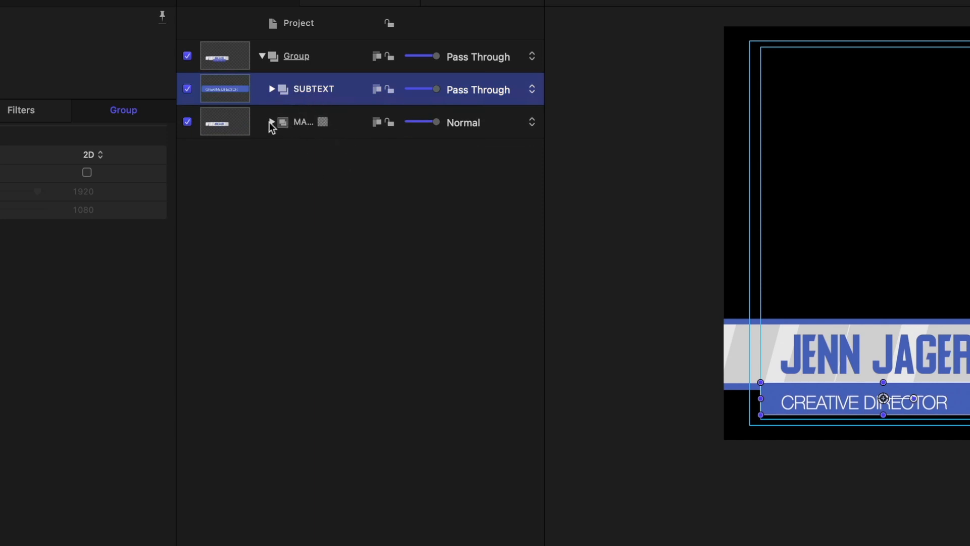
{"action": "left_click", "coordinate": [308, 122]}
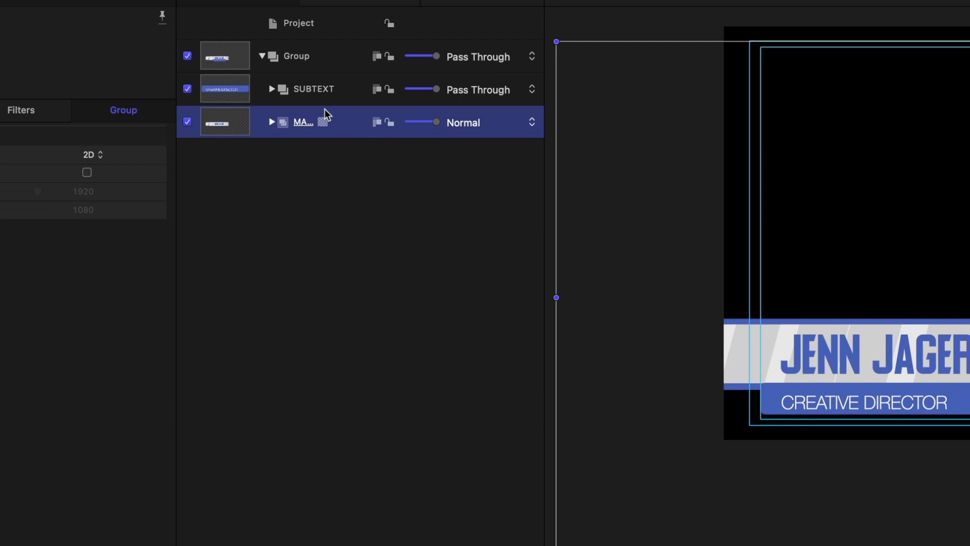
Reorder the main banner group relative to SUBTEXT and enable its drop shadow.
{"action": "left_click_drag", "start_coordinate": [287, 116], "coordinate": [286, 75]}
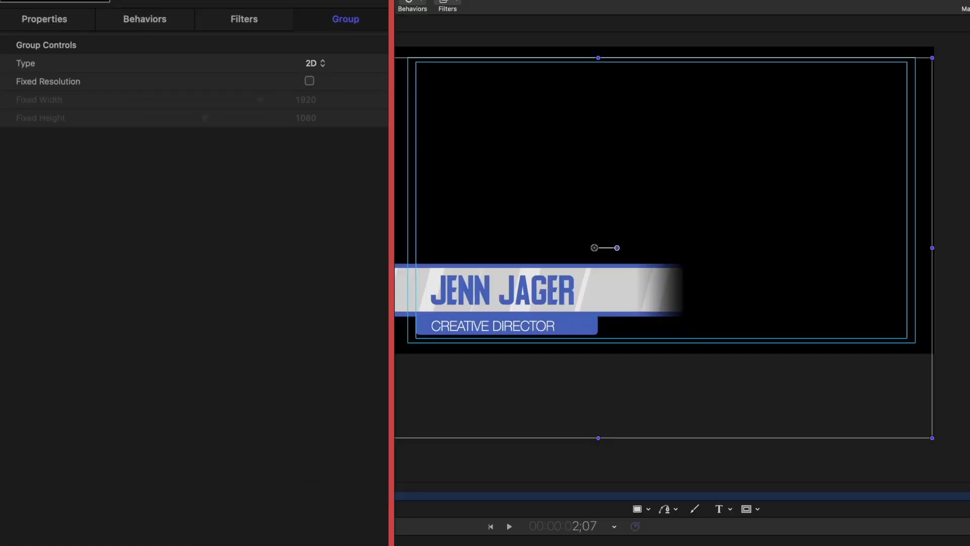
{"action": "left_click", "coordinate": [33, 27]}
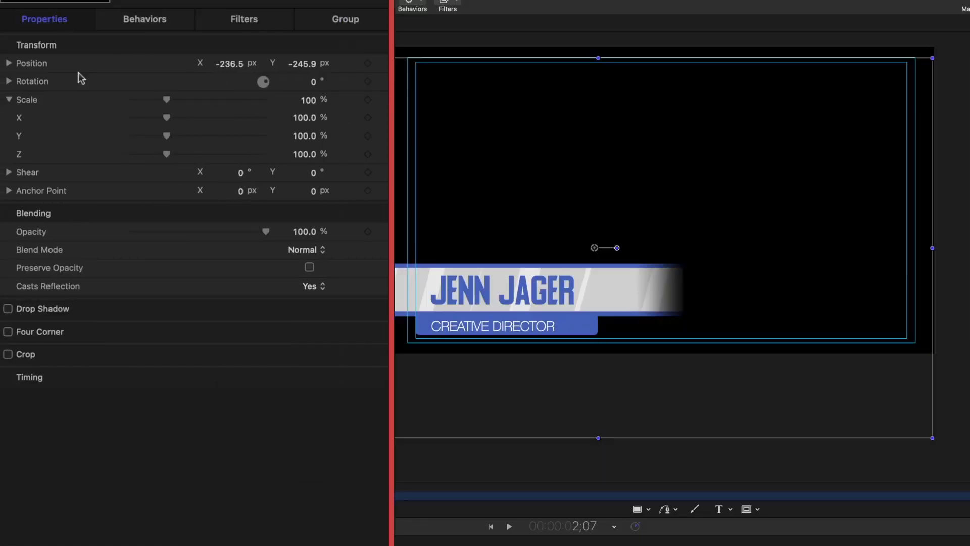
{"action": "left_click", "coordinate": [8, 308]}
{"action": "left_click", "coordinate": [361, 310]}
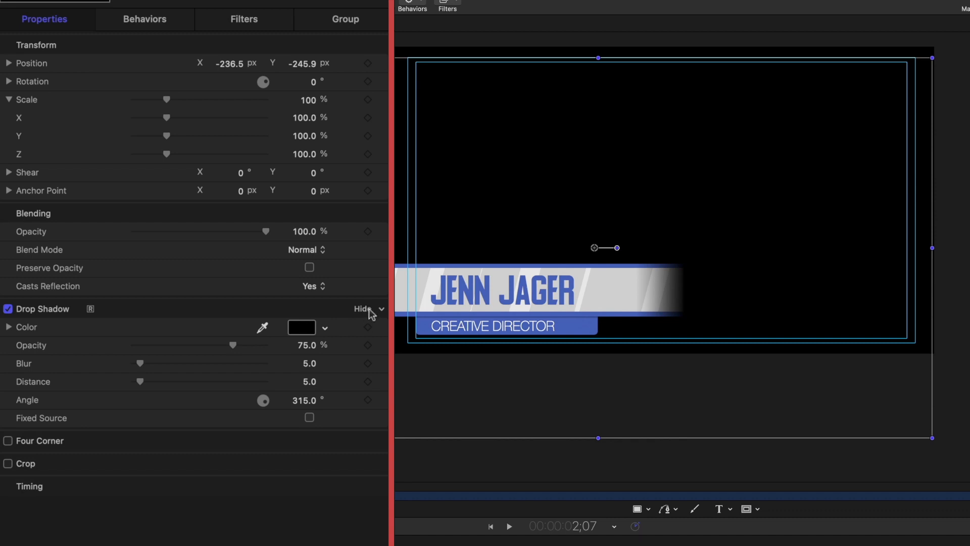
Set the banner shadow to distance 14, about 74% opacity and angle 323°.
{"action": "left_click_drag", "start_coordinate": [139, 381], "coordinate": [148, 384]}
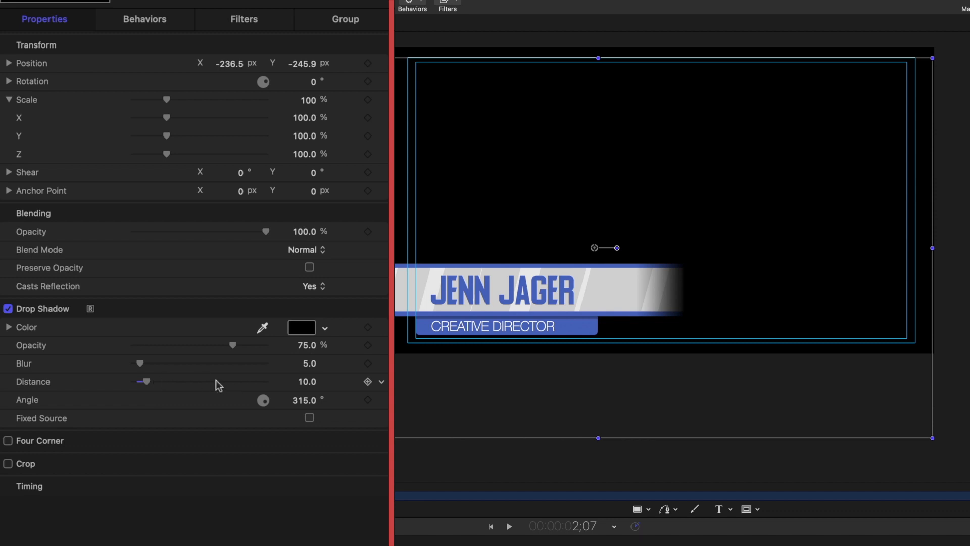
{"action": "mouse_move", "coordinate": [232, 345]}
{"action": "left_mouse_down"}
{"action": "mouse_move", "coordinate": [246, 329]}
{"action": "mouse_move", "coordinate": [325, 319]}
{"action": "mouse_move", "coordinate": [230, 335]}
{"action": "left_mouse_up"}
{"action": "mouse_move", "coordinate": [146, 382]}
{"action": "left_mouse_down"}
{"action": "mouse_move", "coordinate": [174, 384]}
{"action": "mouse_move", "coordinate": [151, 386]}
{"action": "left_mouse_up"}
{"action": "left_click_drag", "start_coordinate": [294, 404], "coordinate": [302, 403]}
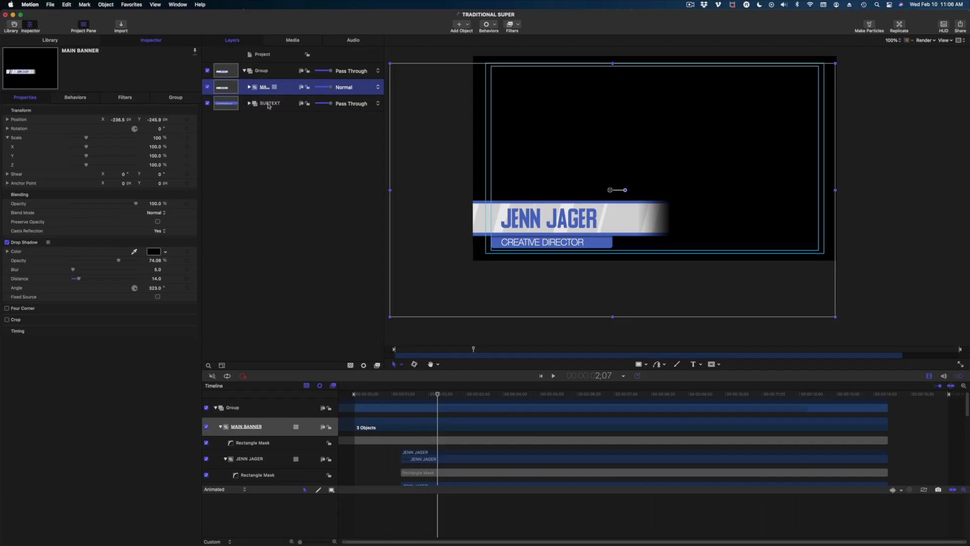
Narrow the blue Rectangle 2 tab inside the SUBTEXT group.
{"action": "left_click", "coordinate": [269, 104]}
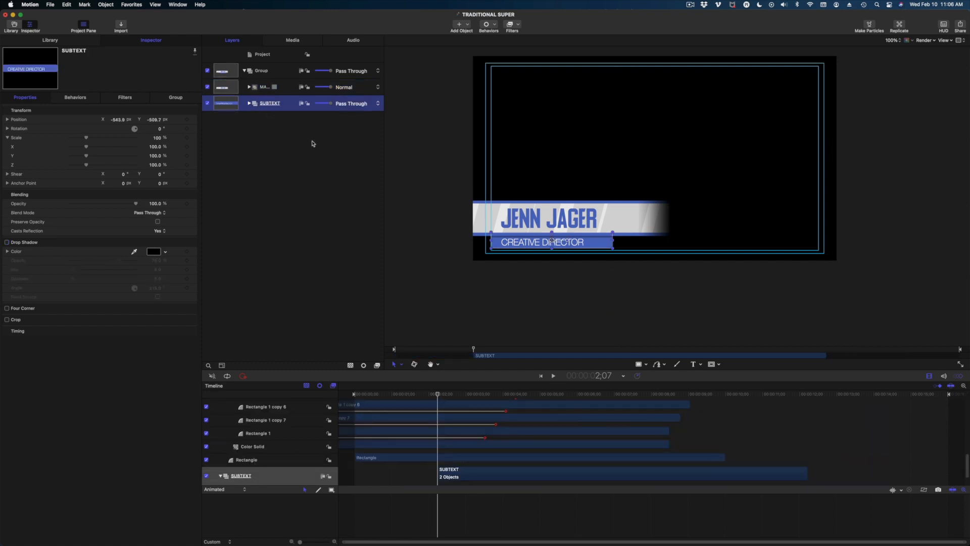
{"action": "left_click", "coordinate": [248, 103]}
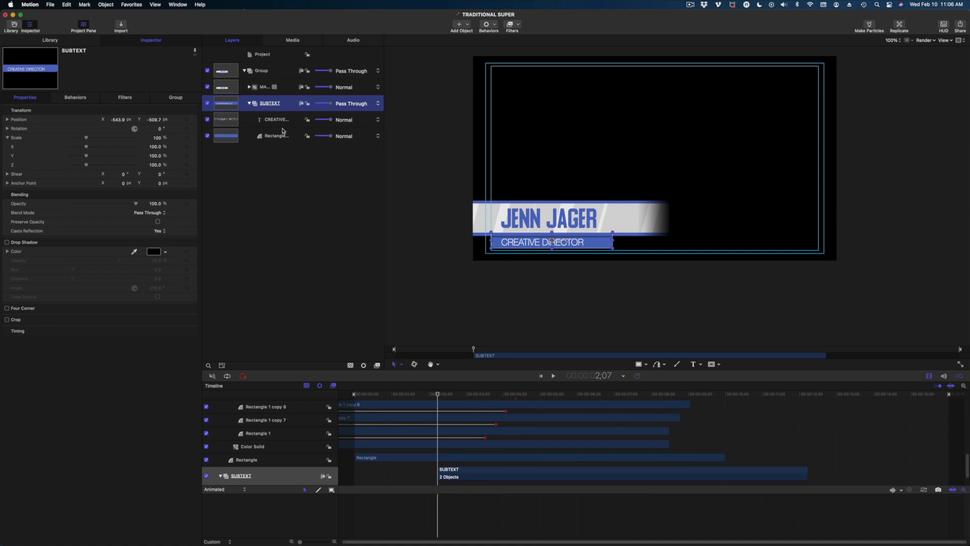
{"action": "left_click", "coordinate": [277, 136]}
{"action": "left_click_drag", "start_coordinate": [614, 242], "coordinate": [601, 241]}
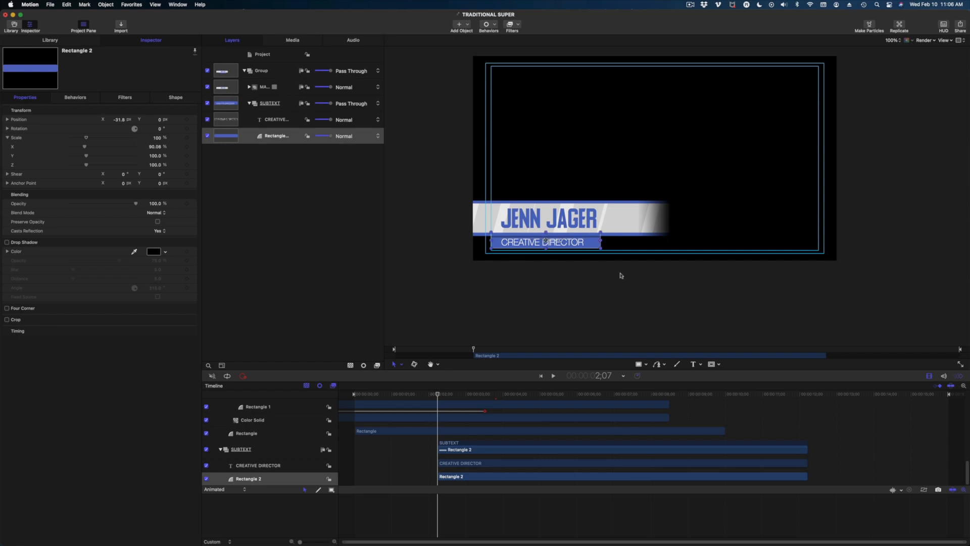
{"action": "left_click", "coordinate": [519, 258]}
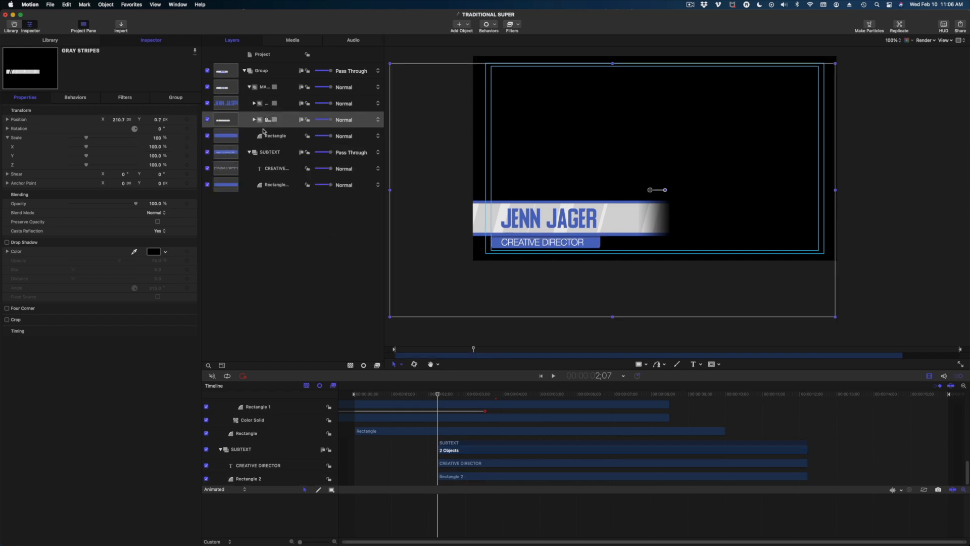
Retype the subtitle as 'Creative Director' and set it to Helvetica Neue Thin Italic.
{"action": "left_click", "coordinate": [260, 171]}
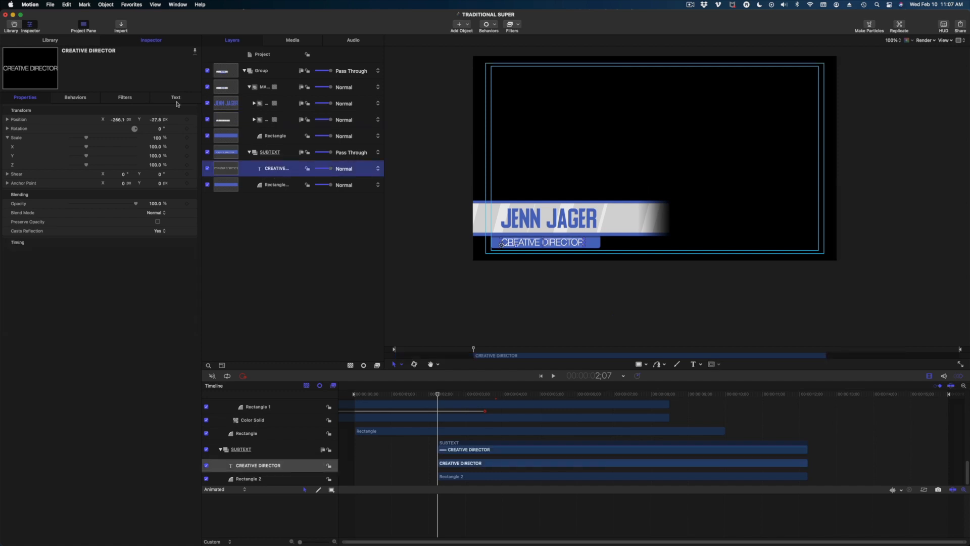
{"action": "left_click", "coordinate": [176, 97]}
{"action": "triple_click", "coordinate": [80, 331]}
{"action": "type", "text": "CREA"}
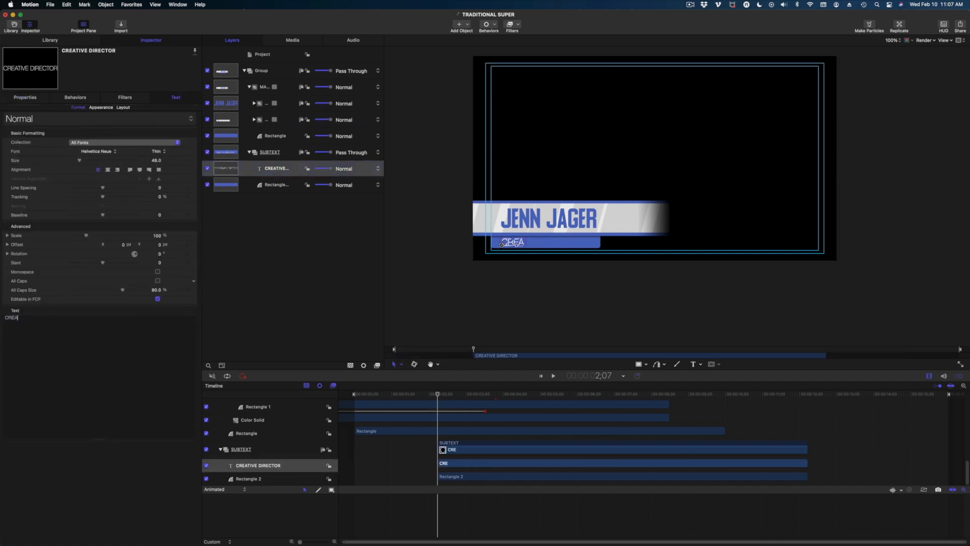
{"action": "type", "text": "ative Director"}
{"action": "left_click", "coordinate": [158, 151]}
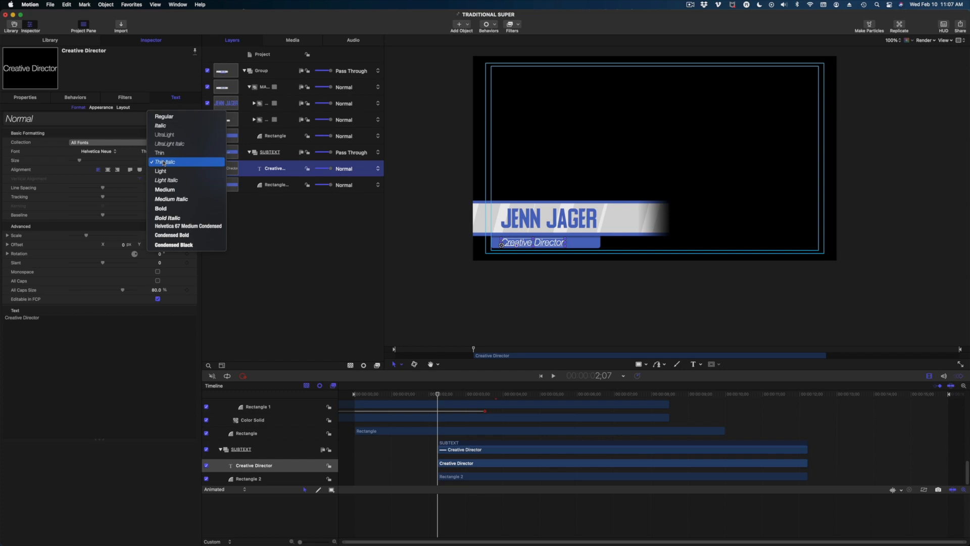
{"action": "left_click", "coordinate": [164, 162]}
{"action": "left_click", "coordinate": [273, 250]}
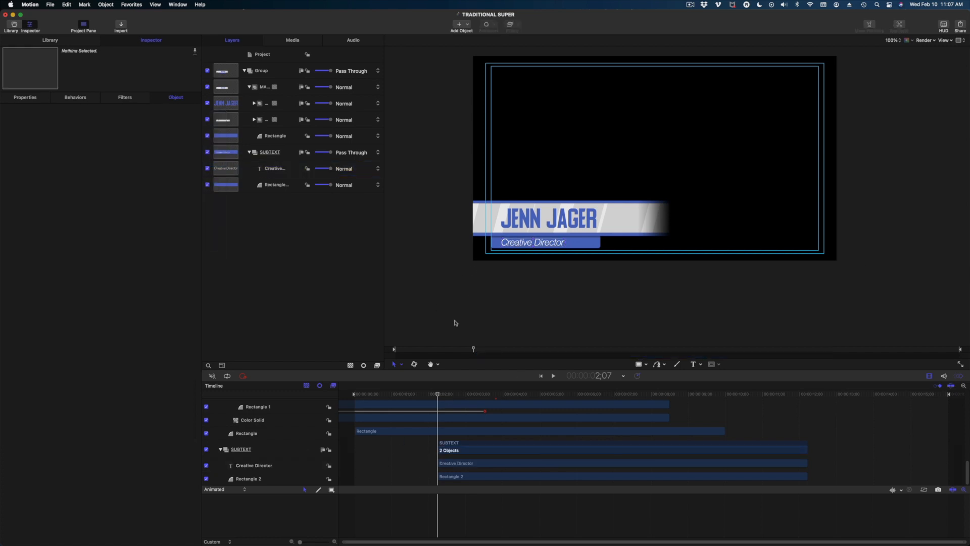
Scrub through the animation and collapse the SUBTEXT group's contents in the timeline.
{"action": "left_click_drag", "start_coordinate": [424, 396], "coordinate": [502, 410]}
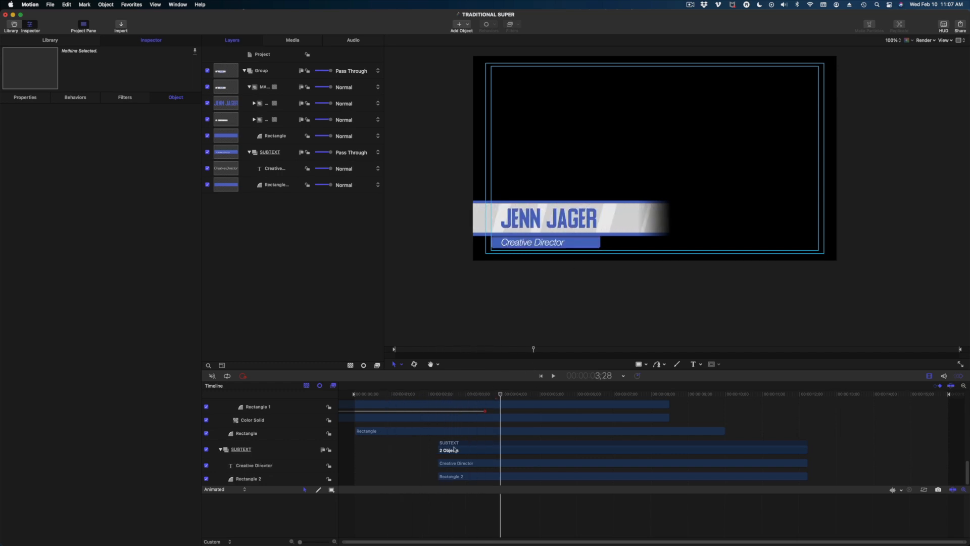
{"action": "left_click", "coordinate": [220, 449]}
{"action": "left_click_drag", "start_coordinate": [411, 395], "coordinate": [475, 404]}
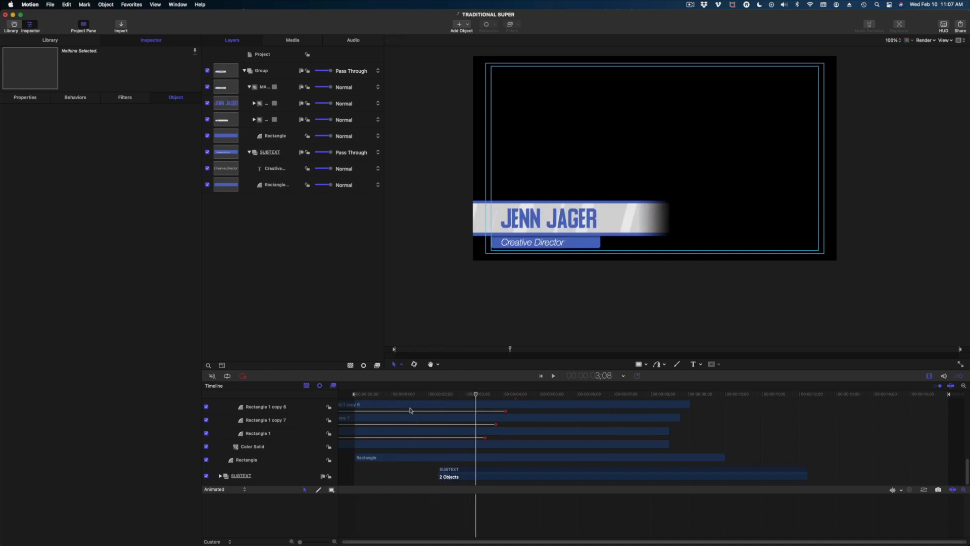
{"action": "scroll", "coordinate": [384, 435], "scroll_direction": "up", "scroll_amount": 5}
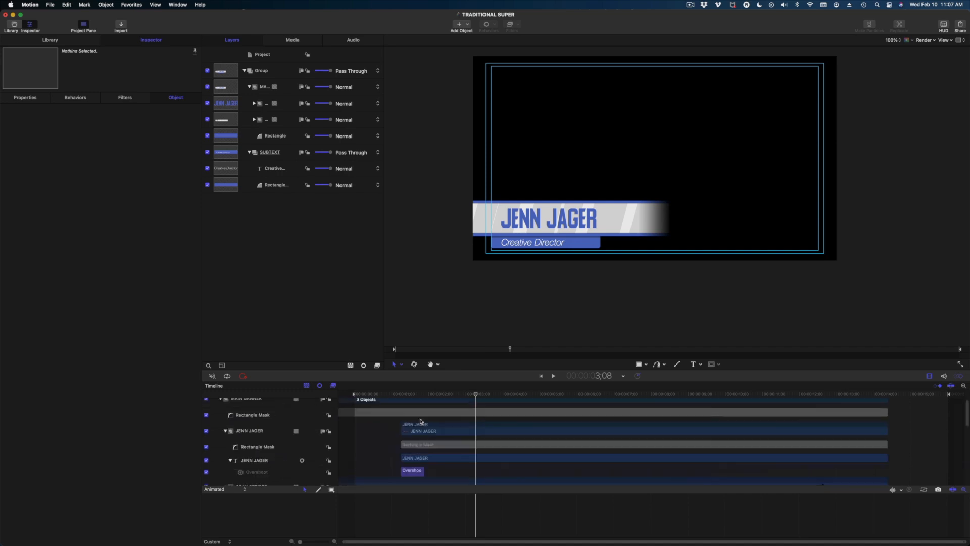
{"action": "left_click", "coordinate": [414, 471]}
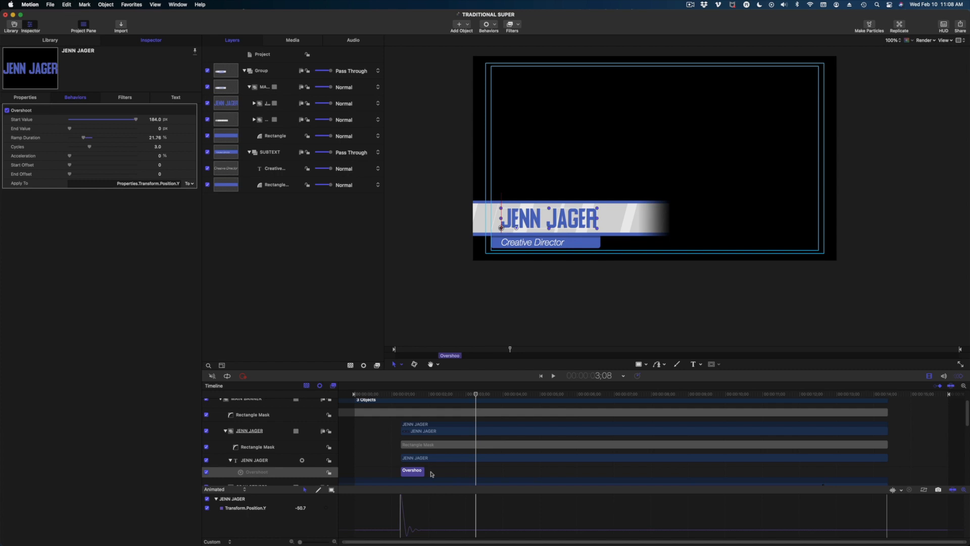
{"action": "left_click", "coordinate": [272, 152]}
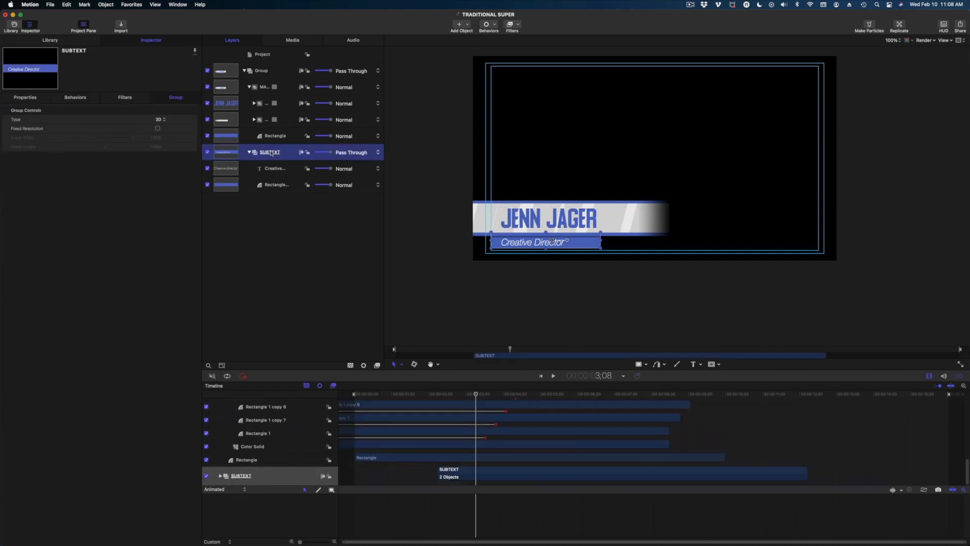
{"action": "right_click", "coordinate": [263, 155]}
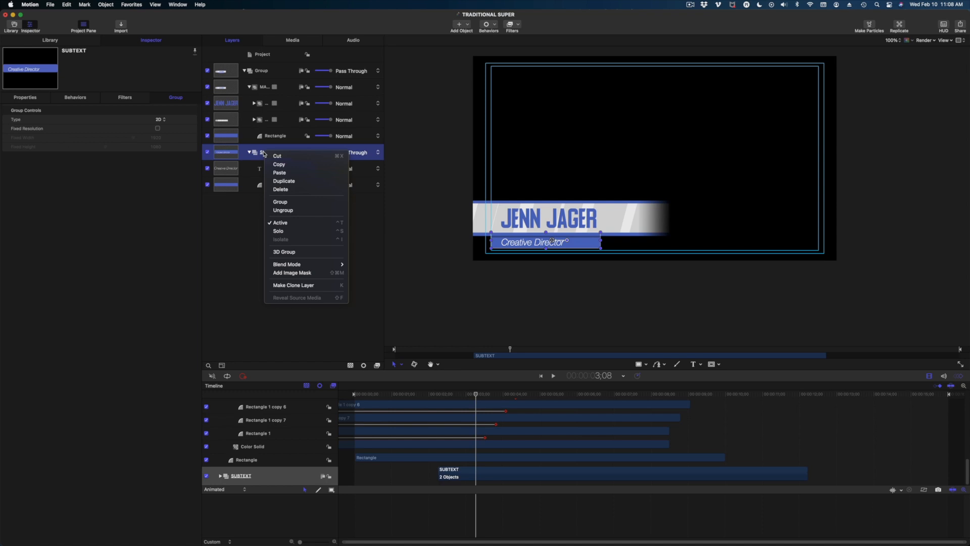
{"action": "left_click", "coordinate": [280, 172]}
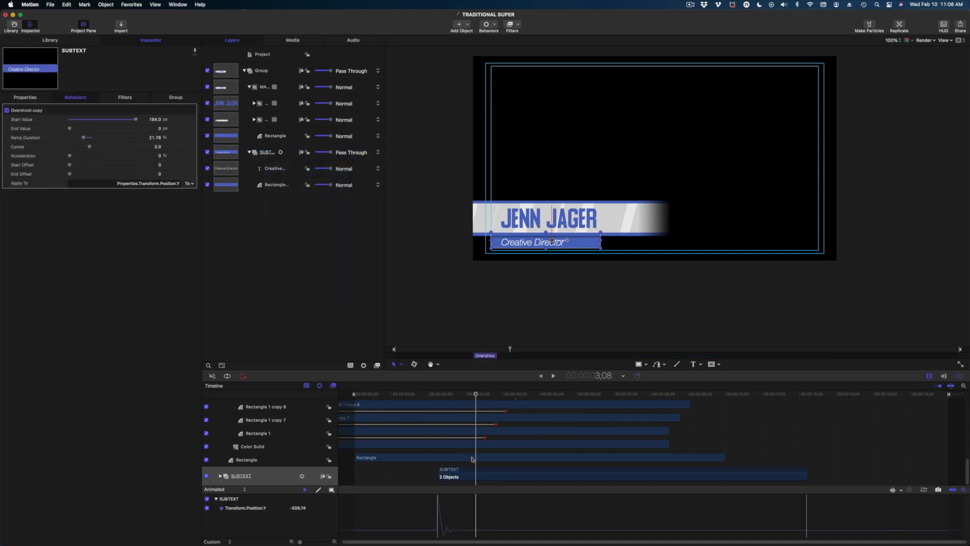
{"action": "left_click", "coordinate": [220, 476]}
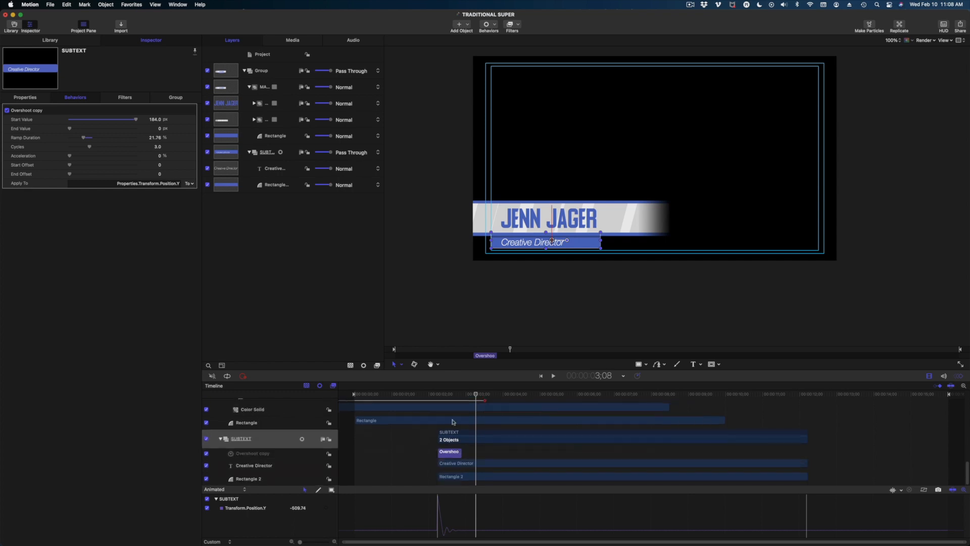
{"action": "key", "text": "space"}
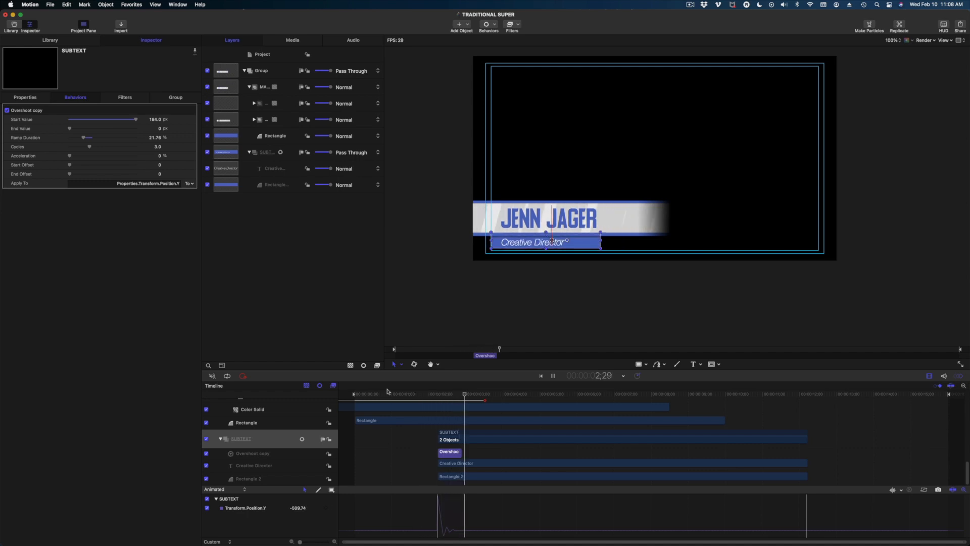
Move the SUBTEXT clip earlier to start around 1;10 and play to check timing.
{"action": "left_click", "coordinate": [408, 394]}
{"action": "mouse_move", "coordinate": [416, 401]}
{"action": "left_mouse_down"}
{"action": "mouse_move", "coordinate": [436, 402]}
{"action": "mouse_move", "coordinate": [399, 403]}
{"action": "mouse_move", "coordinate": [413, 401]}
{"action": "left_mouse_up"}
{"action": "left_click_drag", "start_coordinate": [463, 436], "coordinate": [437, 434]}
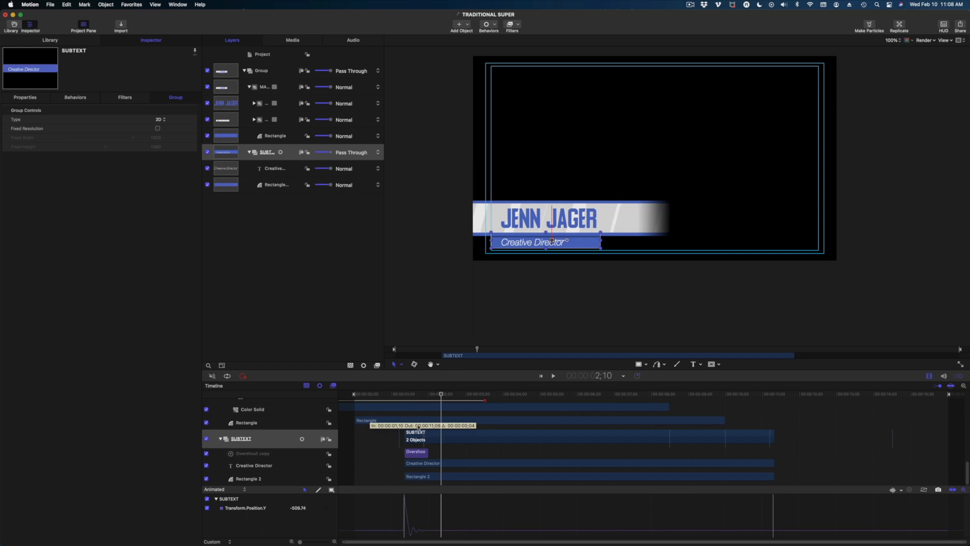
{"action": "left_click_drag", "start_coordinate": [418, 427], "coordinate": [418, 428]}
{"action": "left_click", "coordinate": [391, 398]}
{"action": "key", "text": "space"}
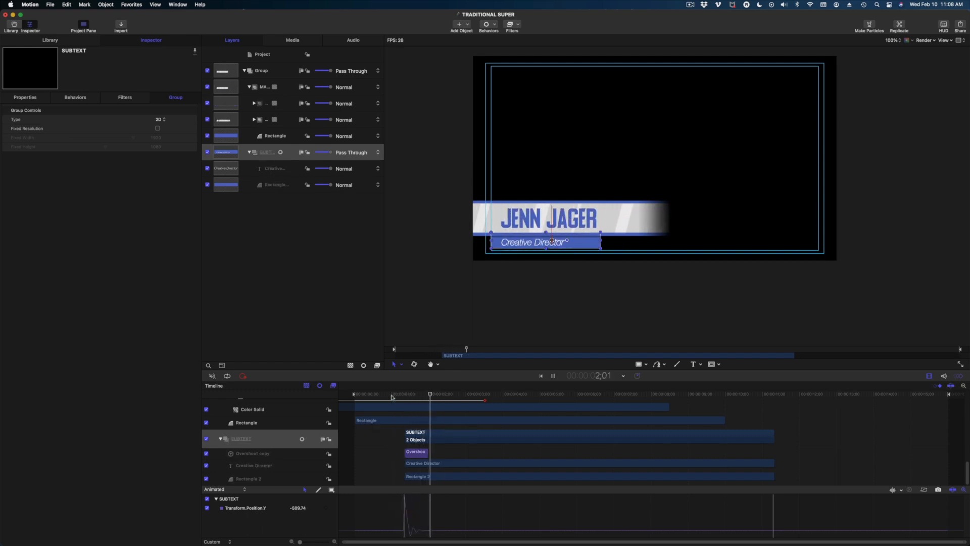
{"action": "key", "text": "space"}
Nudge the SUBTEXT clip slightly later, near 1;15, and review the title and subtitle entrance.
{"action": "left_click_drag", "start_coordinate": [454, 437], "coordinate": [460, 437]}
{"action": "left_click", "coordinate": [411, 397]}
{"action": "key", "text": "space"}
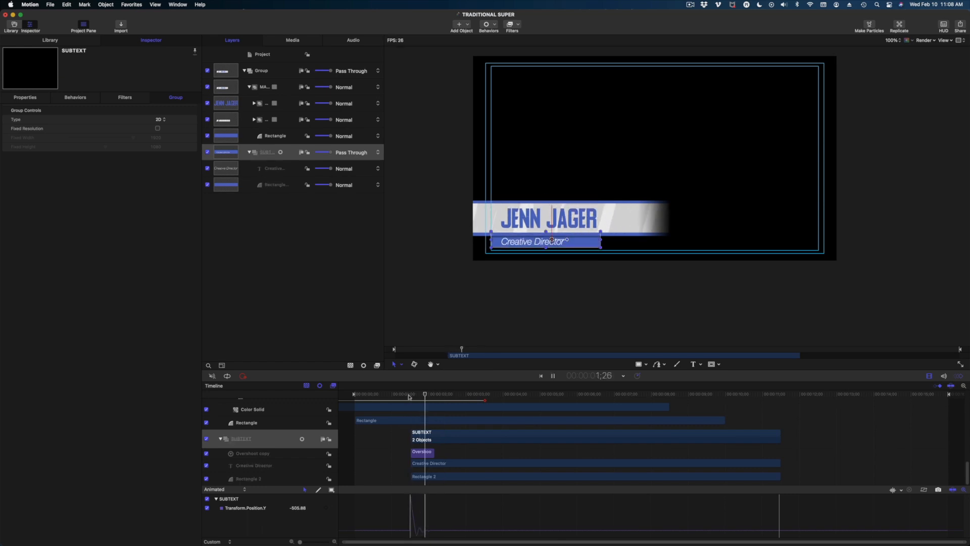
{"action": "left_click_drag", "start_coordinate": [409, 397], "coordinate": [382, 396]}
{"action": "key", "text": "space"}
{"action": "key", "text": "space"}
{"action": "key", "text": "space"}
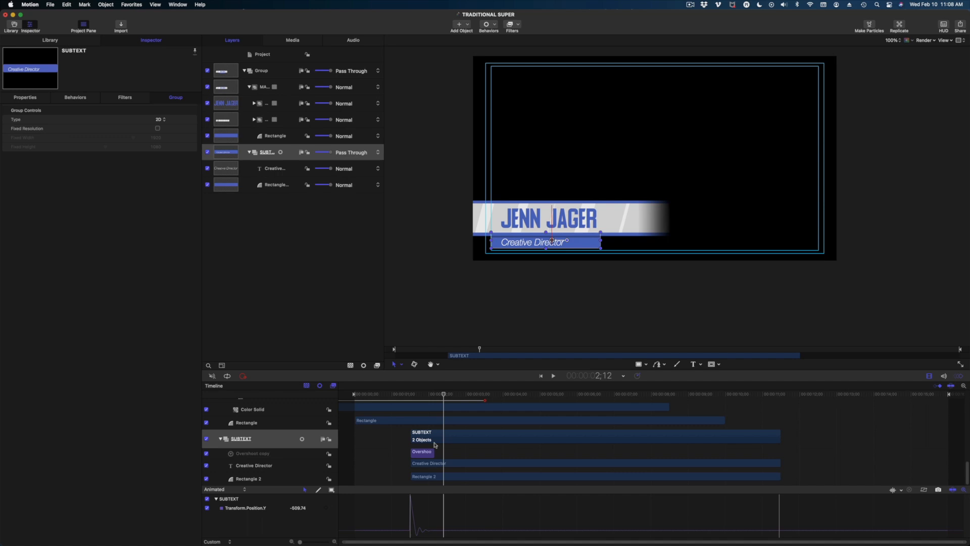
{"action": "mouse_move", "coordinate": [404, 395]}
{"action": "left_mouse_down"}
{"action": "mouse_move", "coordinate": [391, 396]}
{"action": "mouse_move", "coordinate": [437, 409]}
{"action": "mouse_move", "coordinate": [410, 408]}
{"action": "left_mouse_up"}
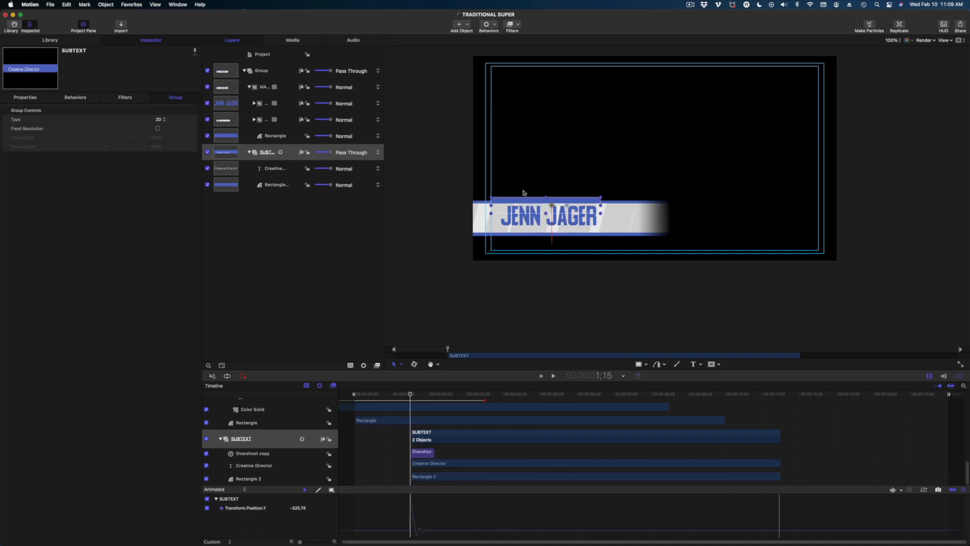
Set the Overshoot copy's Start Value to 100 px, extend its out point, and replay from 0;20.
{"action": "left_click", "coordinate": [421, 456]}
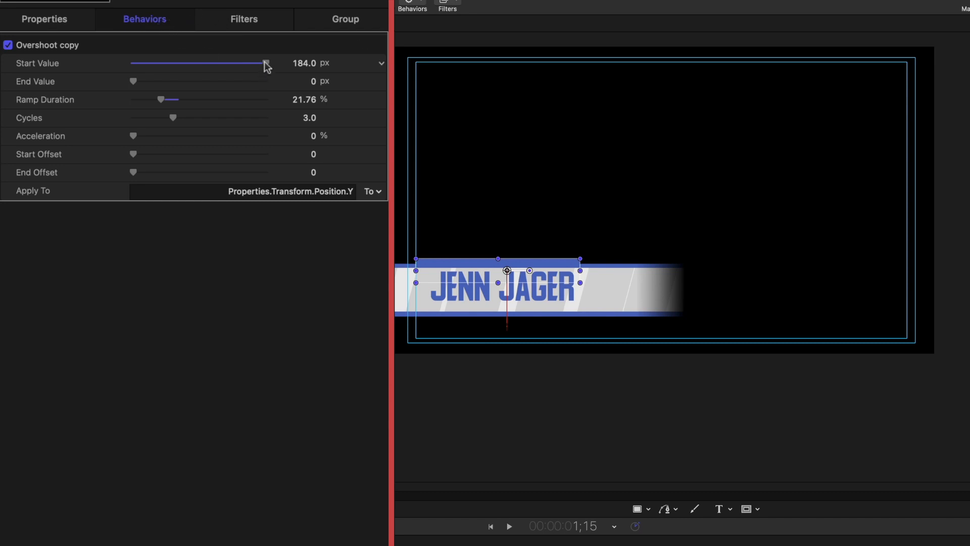
{"action": "left_click_drag", "start_coordinate": [267, 66], "coordinate": [271, 64]}
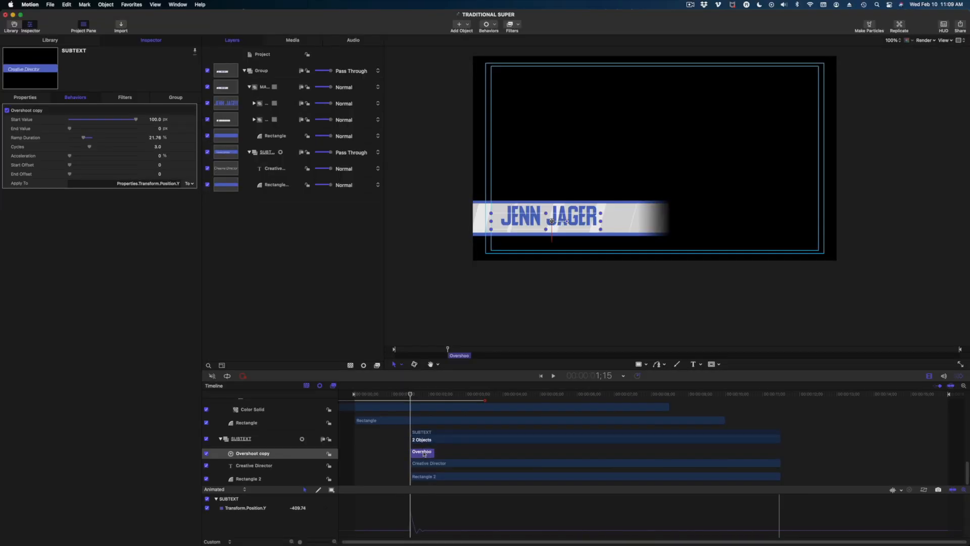
{"action": "left_click_drag", "start_coordinate": [437, 454], "coordinate": [453, 454]}
{"action": "key", "text": "space"}
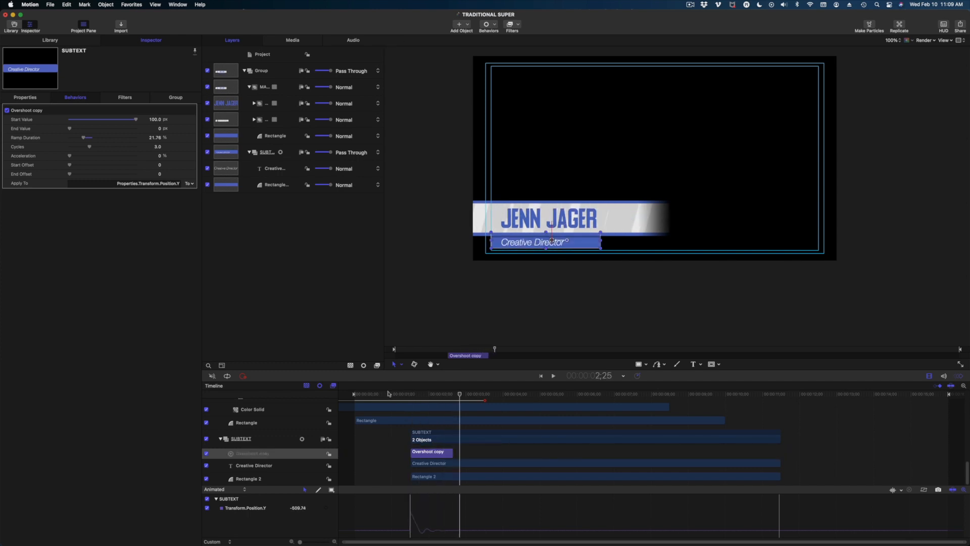
{"action": "left_click", "coordinate": [379, 395]}
{"action": "key", "text": "space"}
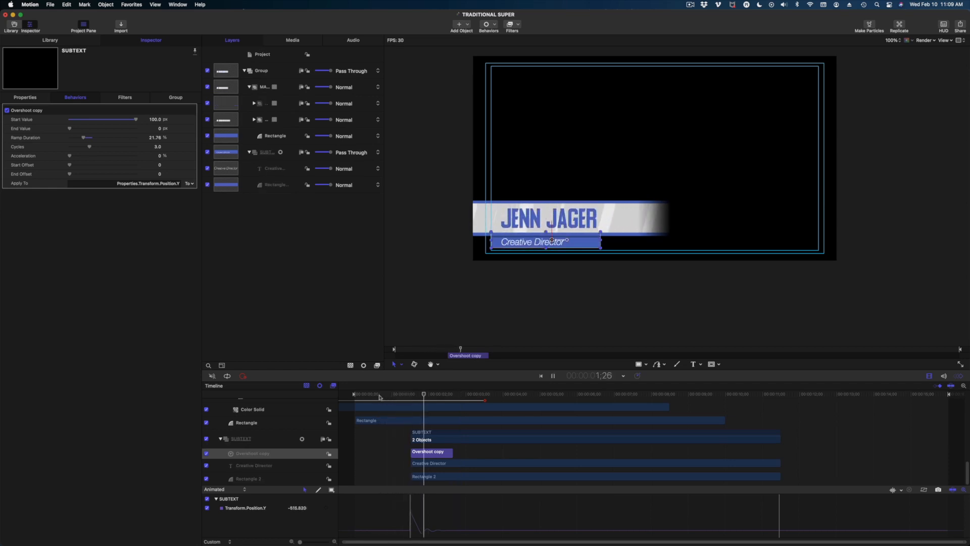
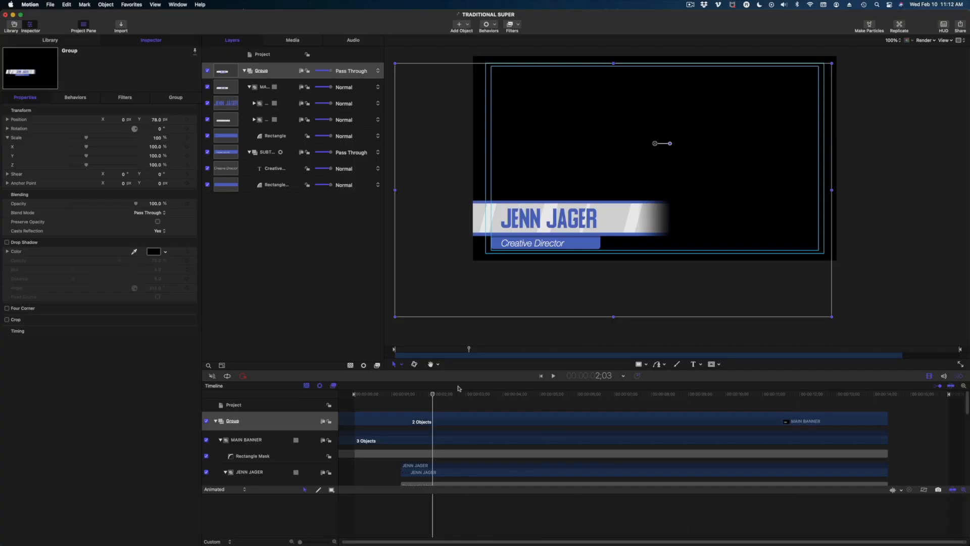
Keyframe the Group's Scale Y at 100% at the start of the timeline.
{"action": "left_click", "coordinate": [274, 71]}
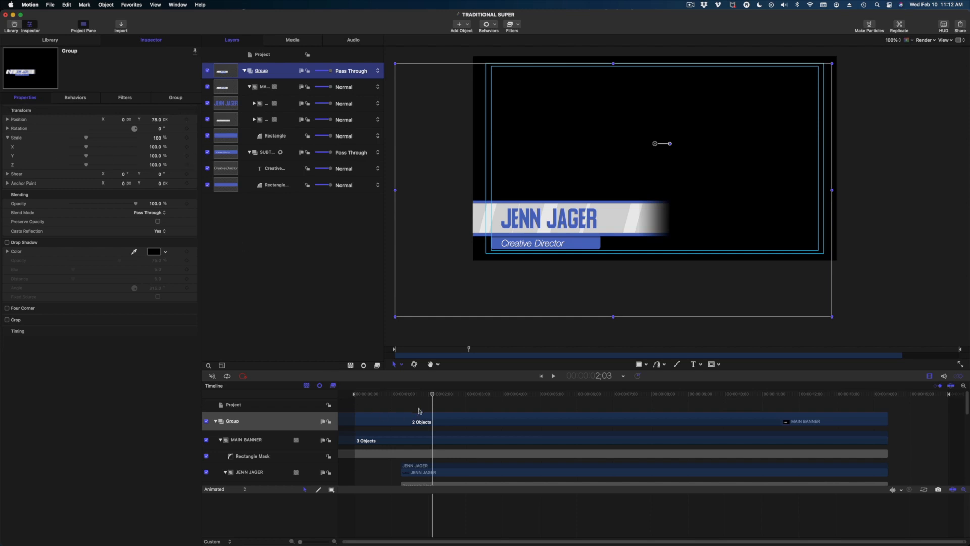
{"action": "left_click_drag", "start_coordinate": [431, 399], "coordinate": [345, 391]}
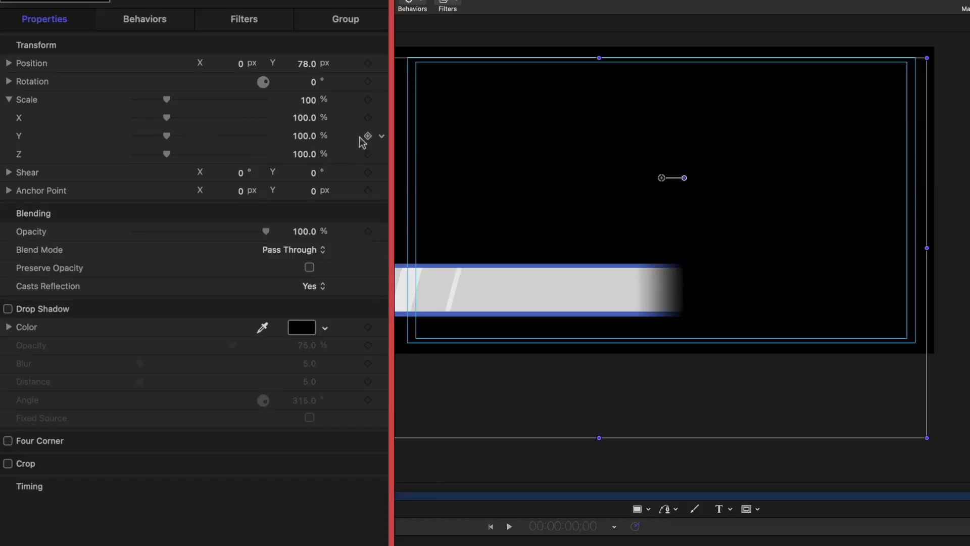
{"action": "left_click", "coordinate": [368, 136]}
{"action": "mouse_move", "coordinate": [164, 134]}
{"action": "left_mouse_down"}
{"action": "mouse_move", "coordinate": [129, 133]}
{"action": "mouse_move", "coordinate": [159, 144]}
{"action": "left_mouse_up"}
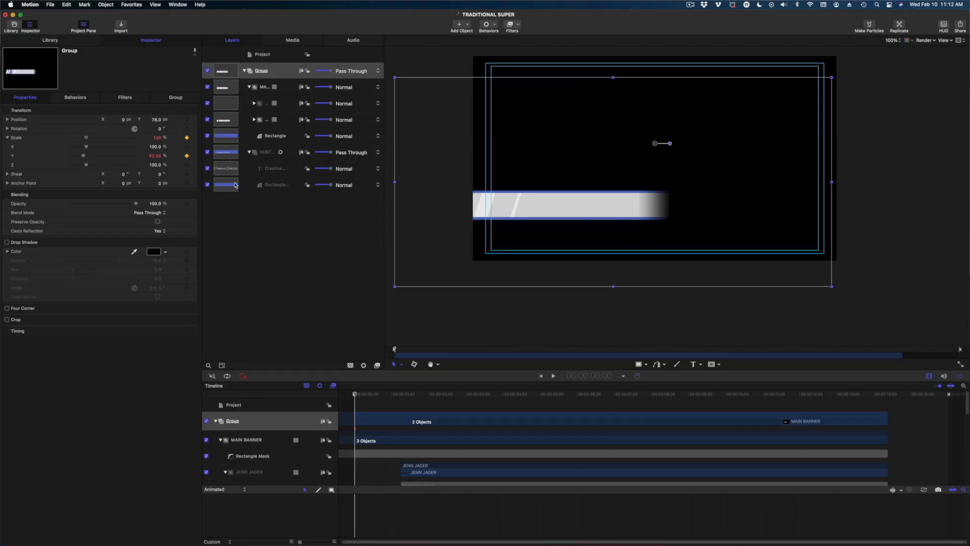
{"action": "key", "text": "super+z"}
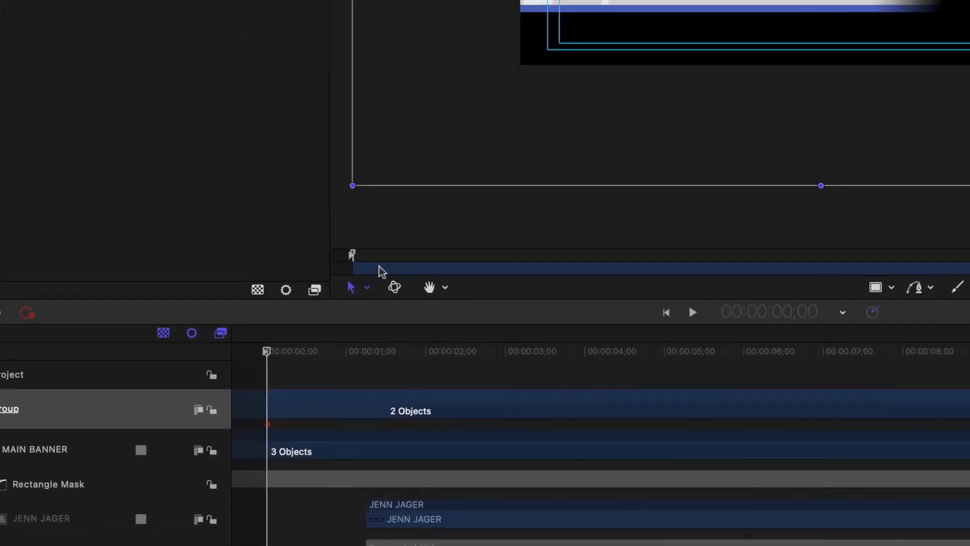
With the Anchor Point tool, move the Group's anchor down onto the banner bar's left side.
{"action": "left_click", "coordinate": [348, 244]}
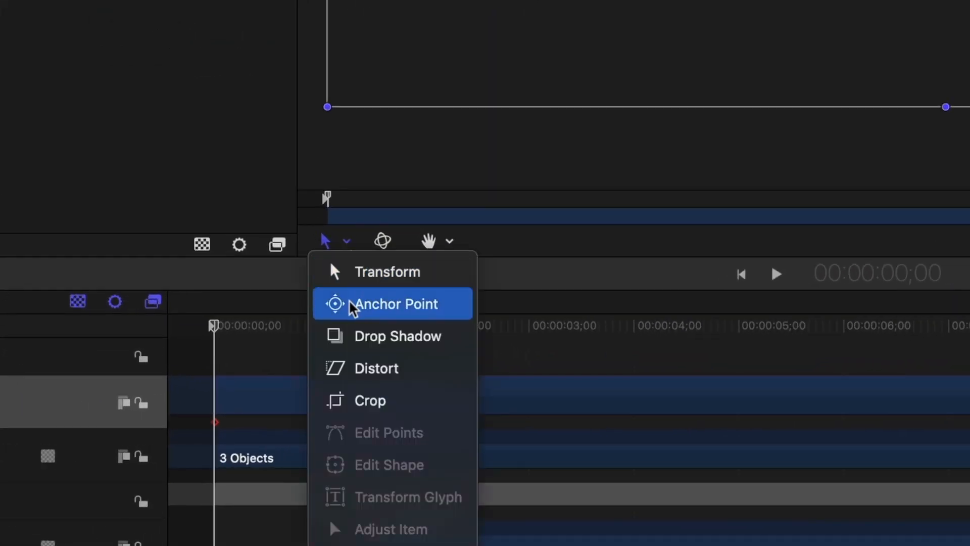
{"action": "left_click", "coordinate": [385, 309]}
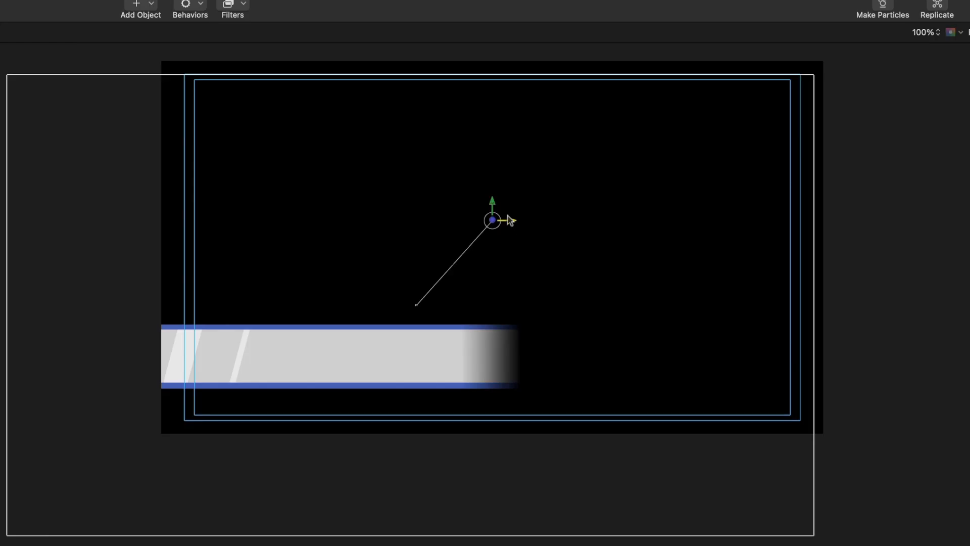
{"action": "left_click", "coordinate": [480, 223]}
{"action": "left_click_drag", "start_coordinate": [482, 225], "coordinate": [358, 218]}
{"action": "key", "text": "super+z"}
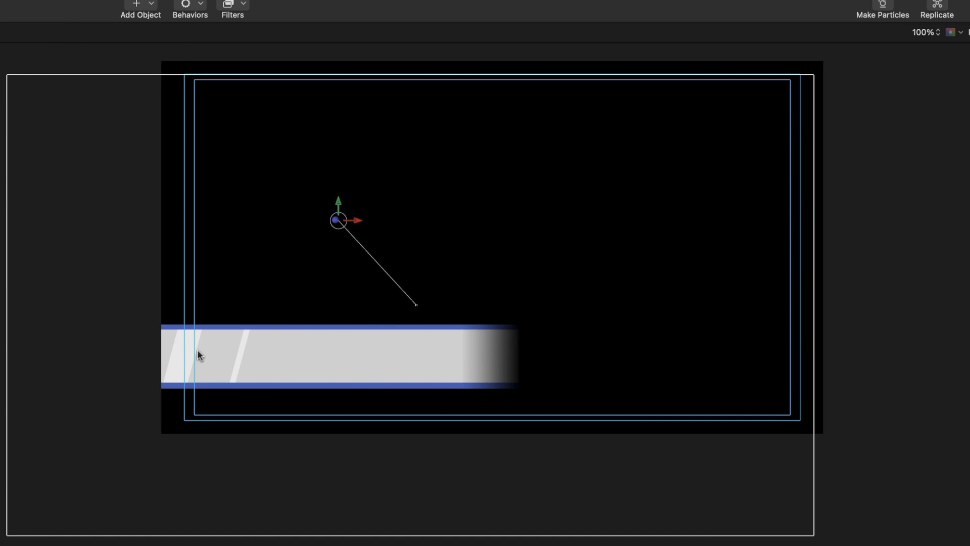
{"action": "left_click_drag", "start_coordinate": [339, 204], "coordinate": [327, 336]}
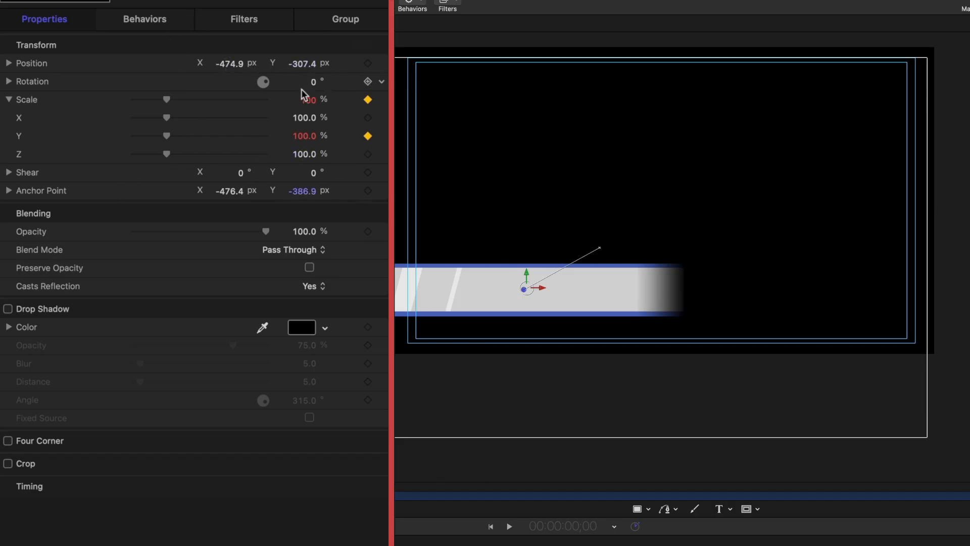
Keyframe Scale Y at 0% on frame 0 and 100% on frame 13, then play the grow-in.
{"action": "left_click_drag", "start_coordinate": [167, 133], "coordinate": [133, 135]}
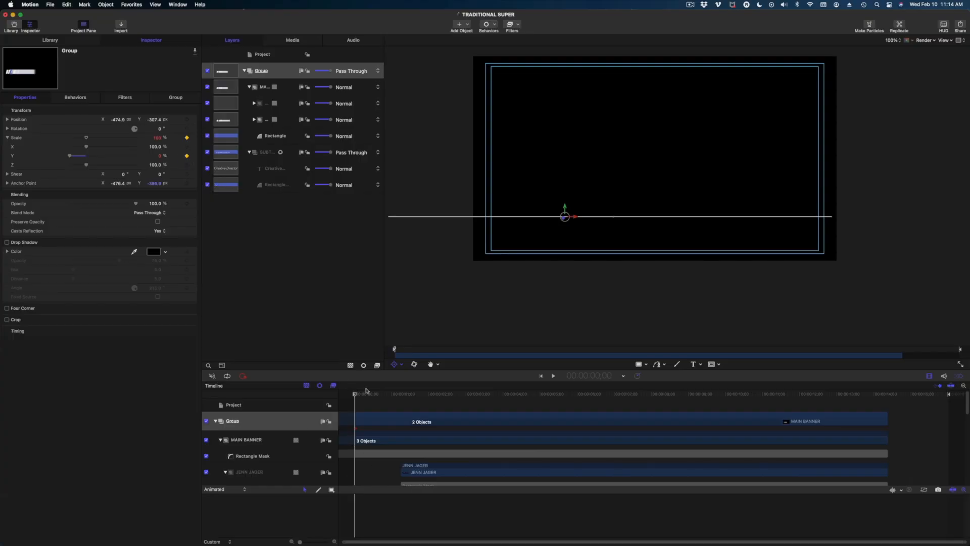
{"action": "key", "text": "space"}
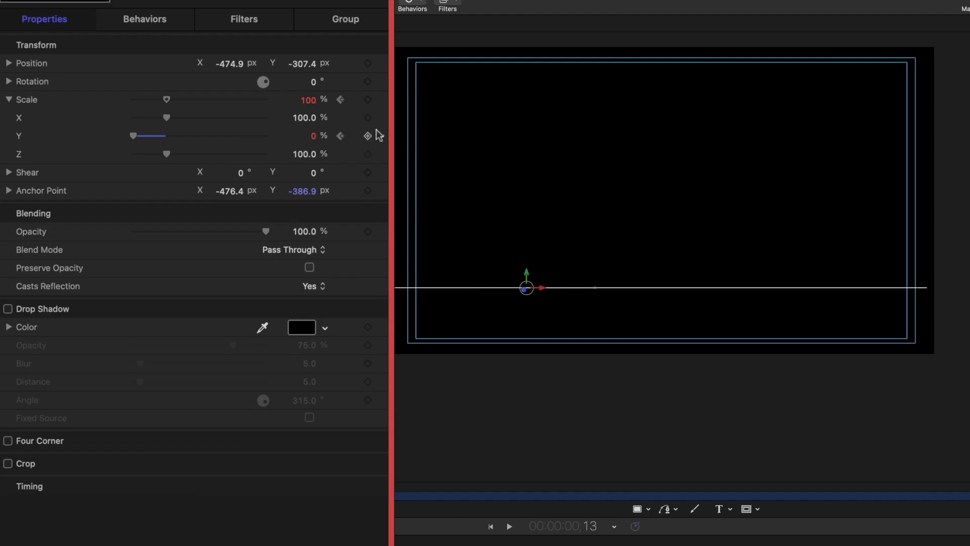
{"action": "left_click", "coordinate": [368, 136]}
{"action": "left_click", "coordinate": [313, 135]}
{"action": "key", "text": "Return"}
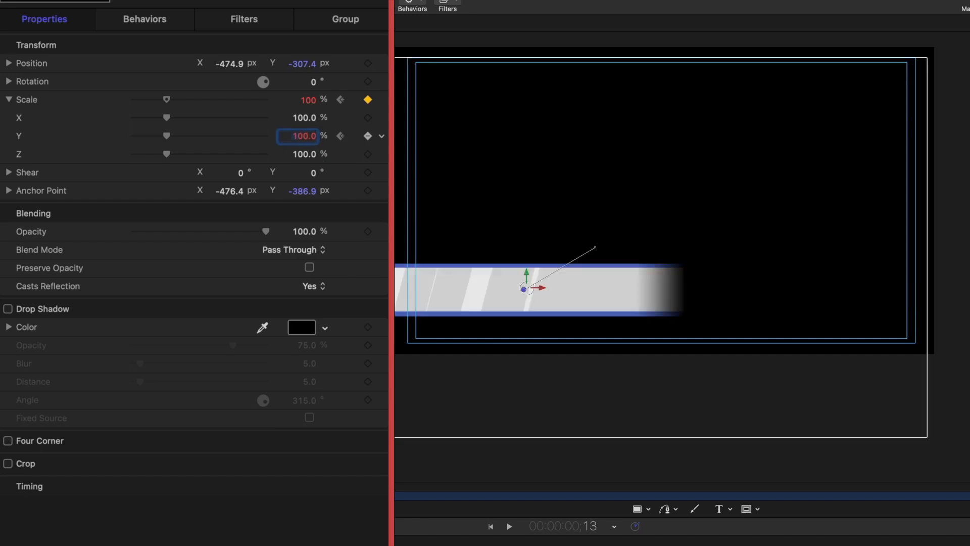
{"action": "key", "text": "Home"}
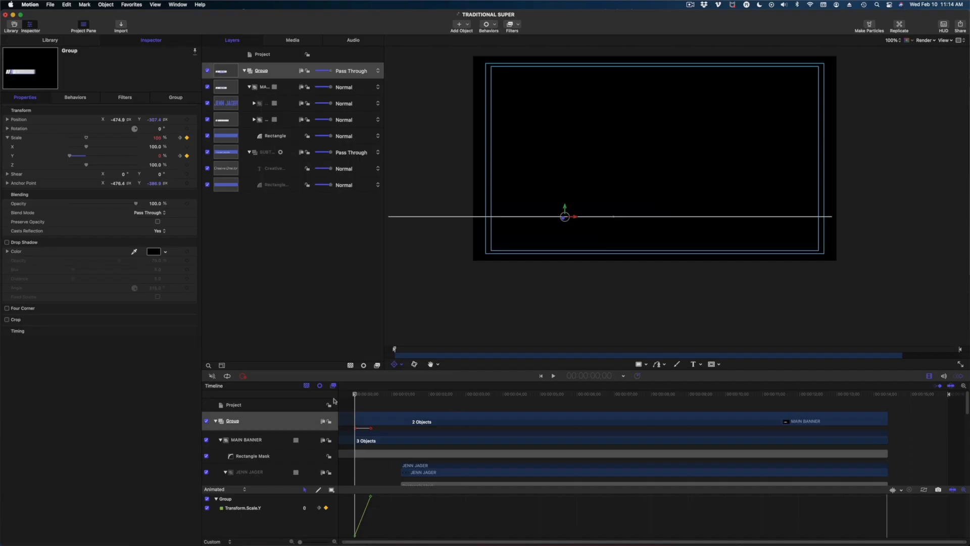
{"action": "key", "text": "space"}
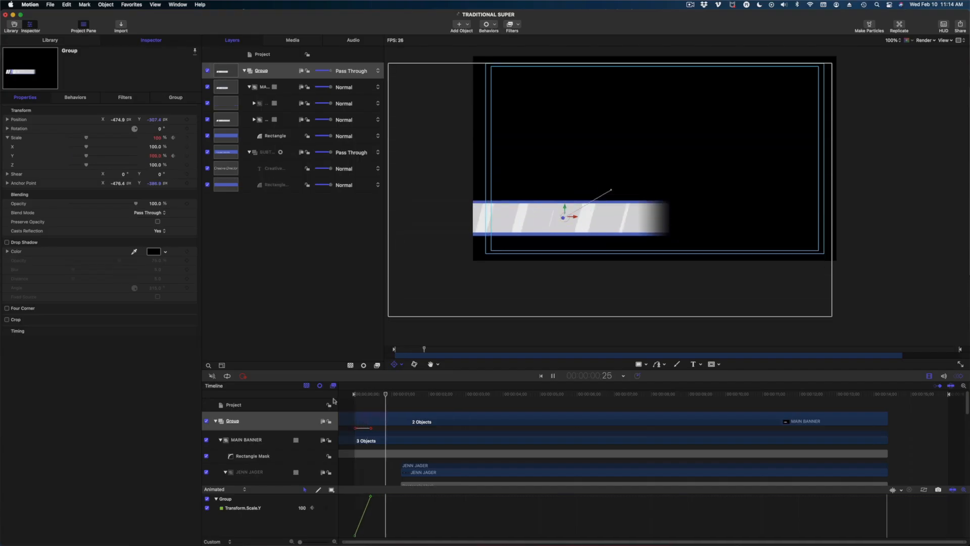
{"action": "key", "text": "space"}
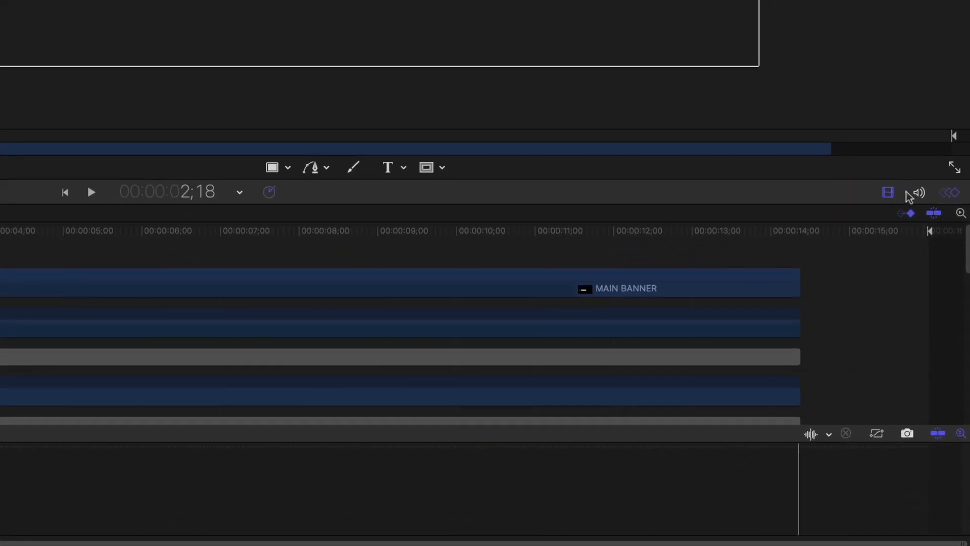
Apply Ease Both to the two Scale.Y keyframes in the Keyframe Editor and play the result.
{"action": "left_click", "coordinate": [951, 193]}
{"action": "left_click", "coordinate": [951, 195]}
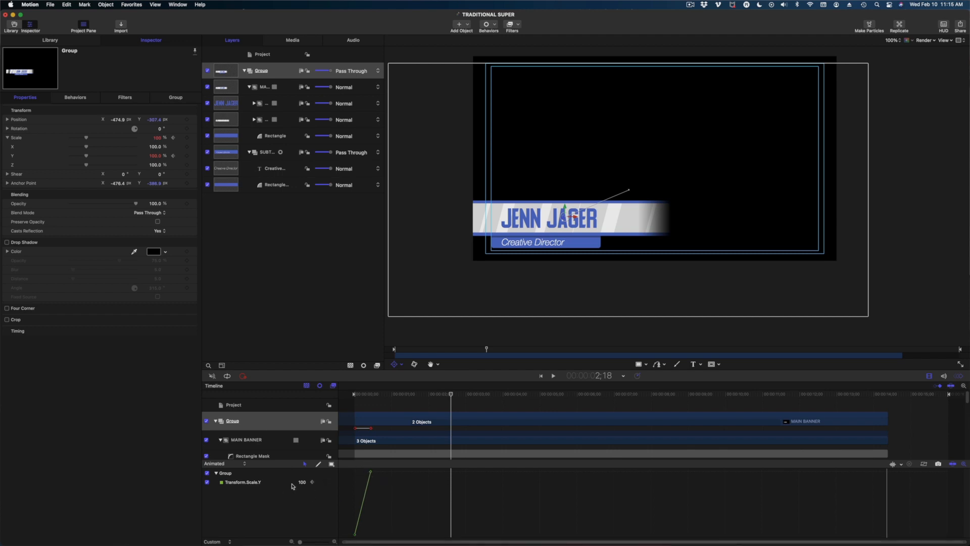
{"action": "left_click_drag", "start_coordinate": [352, 474], "coordinate": [390, 540]}
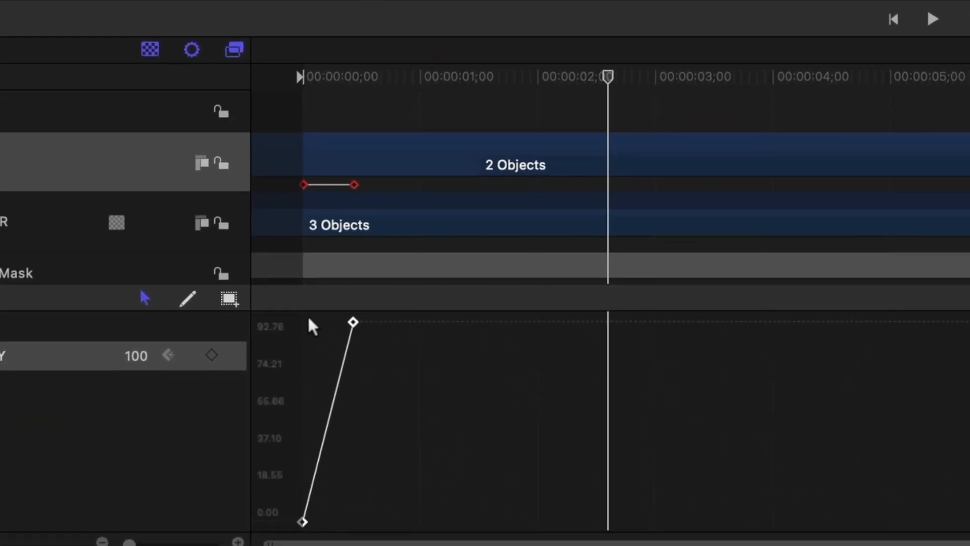
{"action": "right_click", "coordinate": [353, 320]}
{"action": "left_click", "coordinate": [418, 424]}
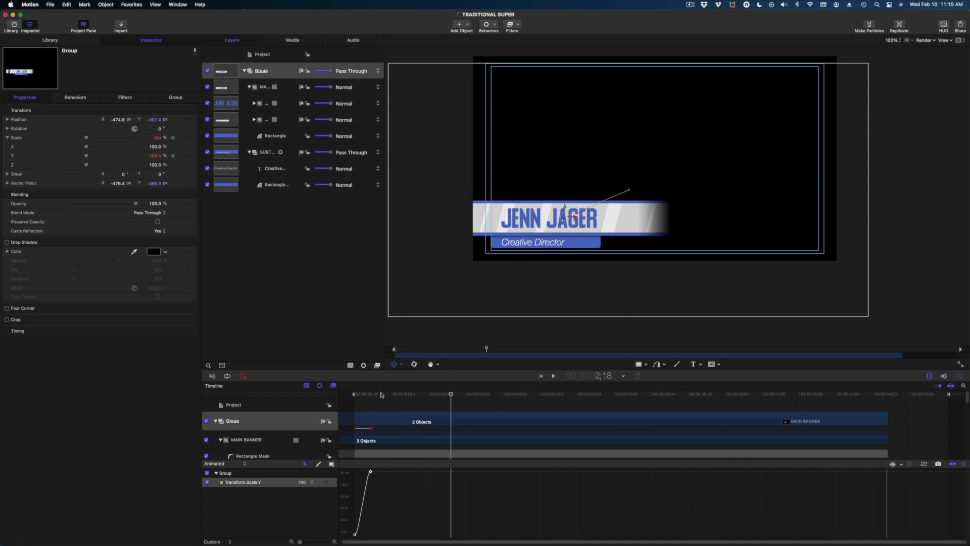
{"action": "key", "text": "Home"}
{"action": "key", "text": "space"}
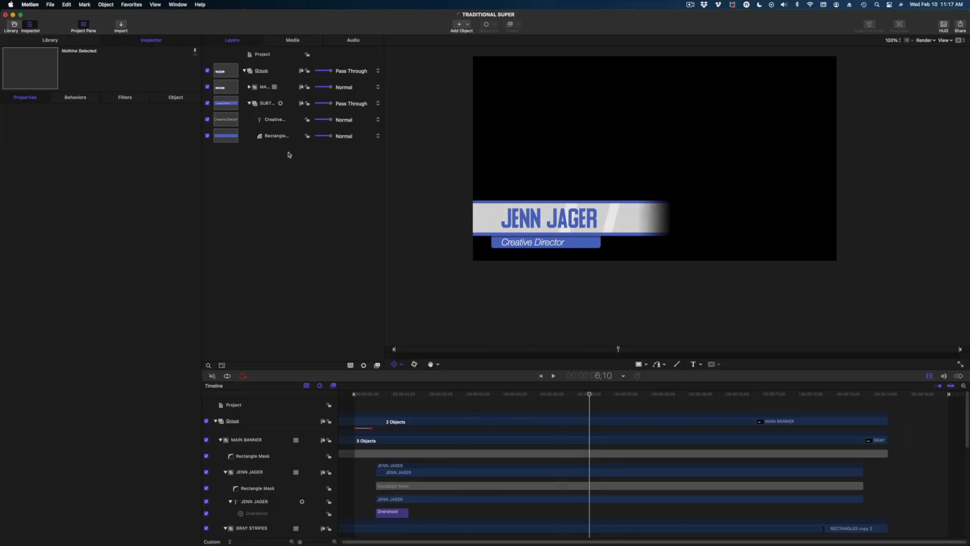
Trim the Group's out point to about 7;15 and scrub to check where the banner disappears.
{"action": "left_click", "coordinate": [261, 71]}
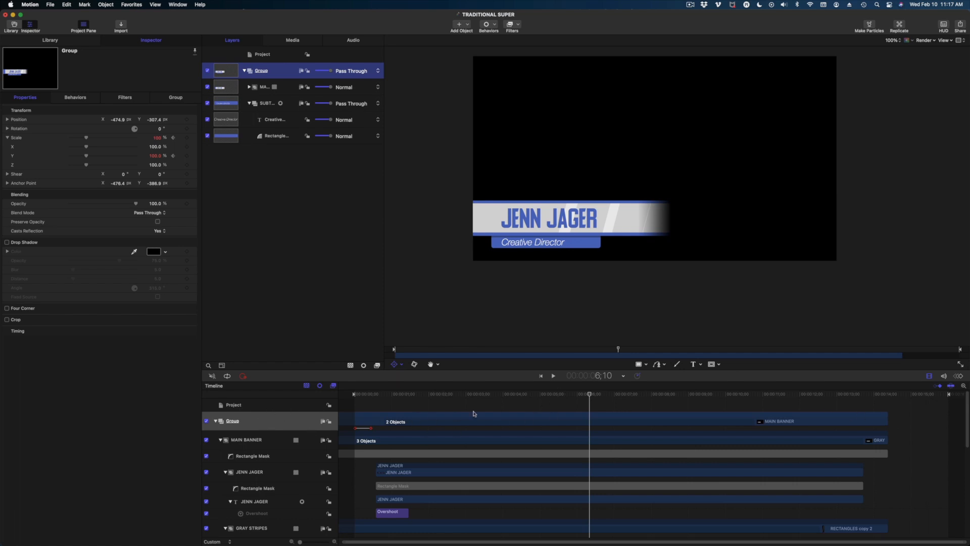
{"action": "left_click_drag", "start_coordinate": [888, 414], "coordinate": [659, 418]}
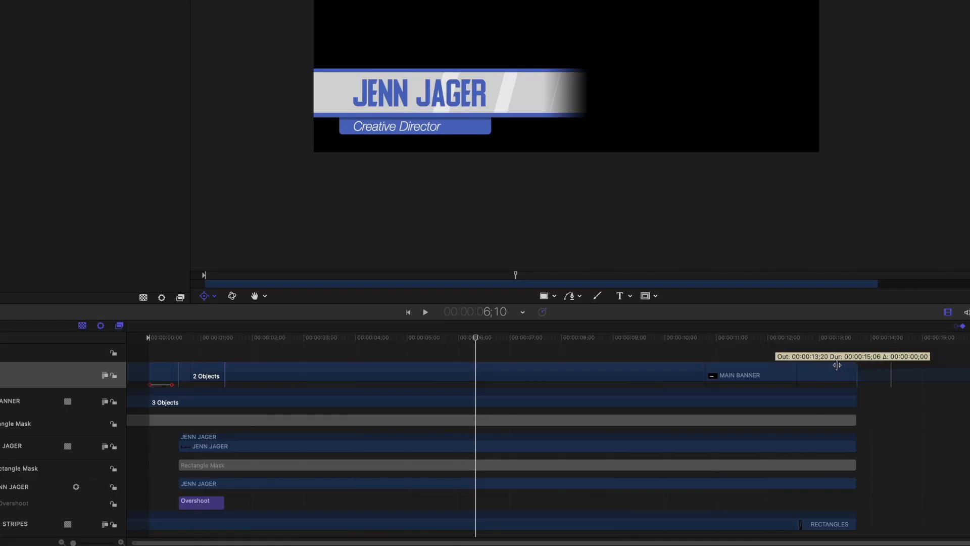
{"action": "left_click_drag", "start_coordinate": [576, 373], "coordinate": [513, 373]}
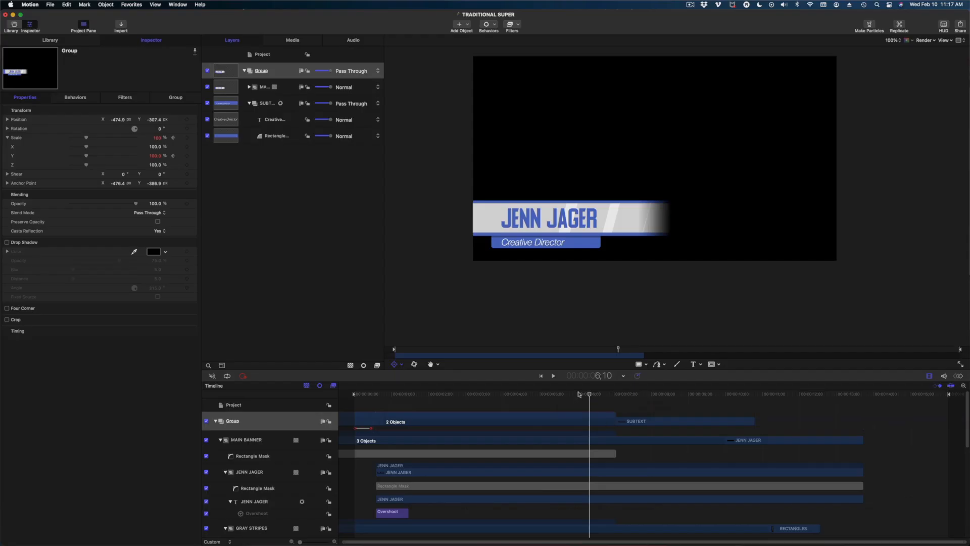
{"action": "left_click_drag", "start_coordinate": [579, 394], "coordinate": [728, 395]}
{"action": "scroll", "coordinate": [749, 425], "scroll_direction": "down", "scroll_amount": 5}
{"action": "scroll", "coordinate": [749, 426], "scroll_direction": "down", "scroll_amount": 6}
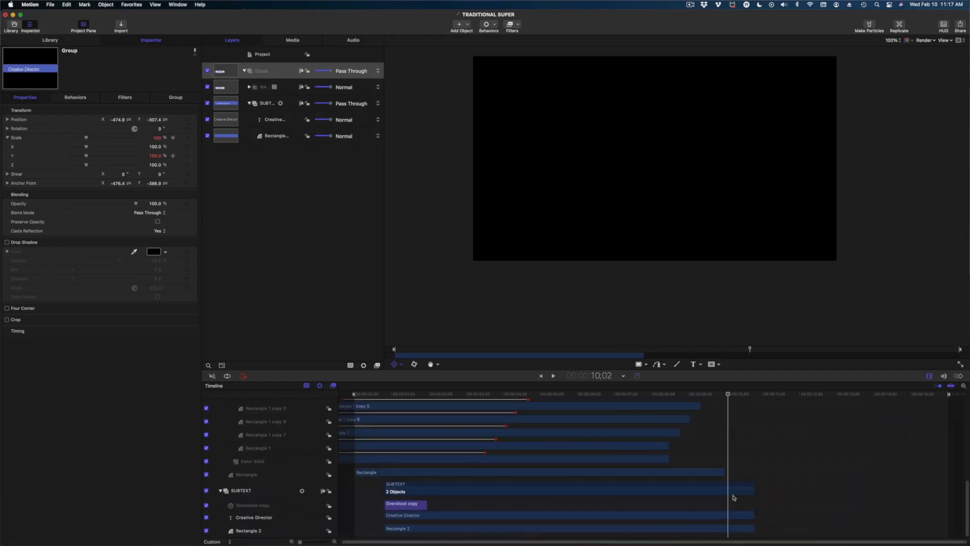
{"action": "scroll", "coordinate": [722, 476], "scroll_direction": "up", "scroll_amount": 10}
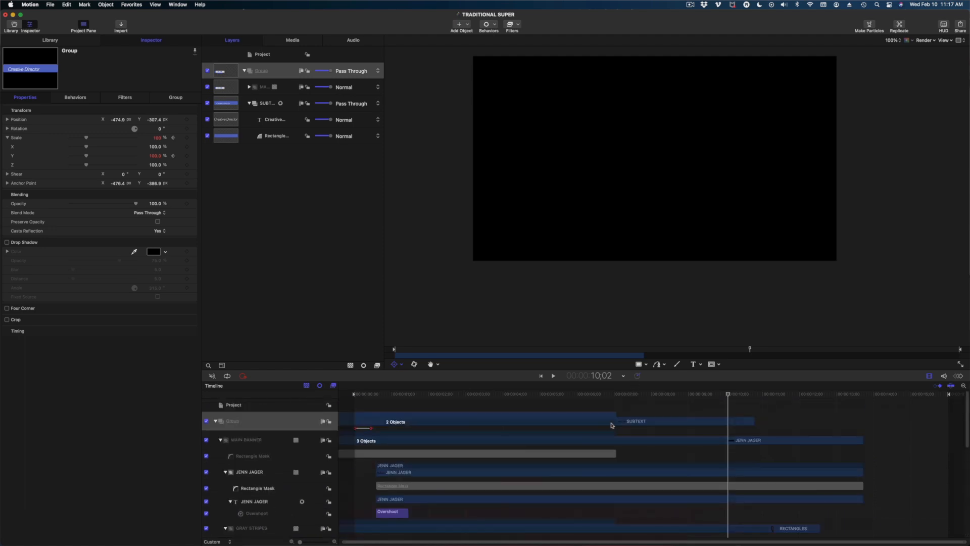
{"action": "left_click_drag", "start_coordinate": [608, 395], "coordinate": [545, 395]}
{"action": "mouse_move", "coordinate": [581, 426]}
{"action": "left_mouse_down"}
{"action": "mouse_move", "coordinate": [622, 425]}
{"action": "mouse_move", "coordinate": [478, 424]}
{"action": "mouse_move", "coordinate": [661, 424]}
{"action": "mouse_move", "coordinate": [600, 424]}
{"action": "left_mouse_up"}
{"action": "left_click", "coordinate": [266, 74]}
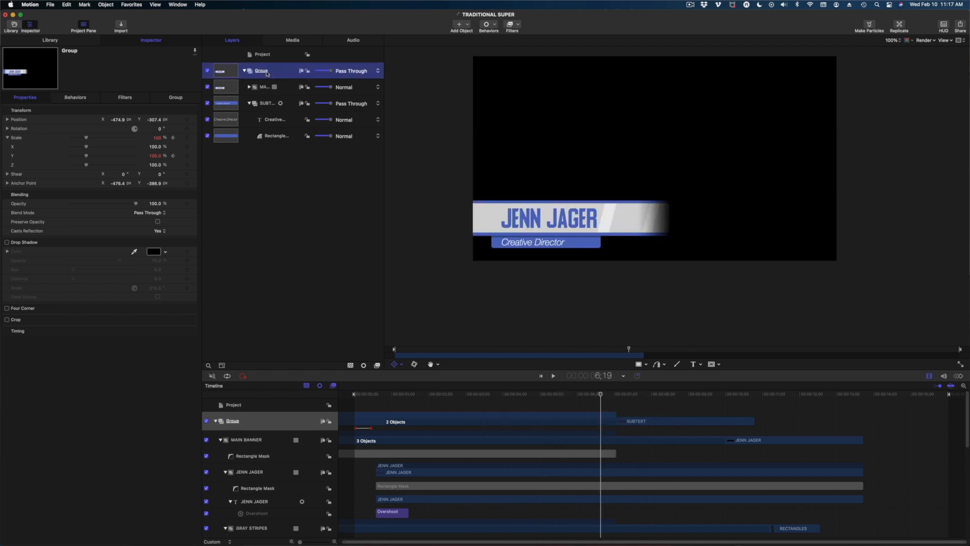
Add a Fade In/Fade Out behavior to the Group with a Fade Out Time of 15.
{"action": "left_click", "coordinate": [488, 25]}
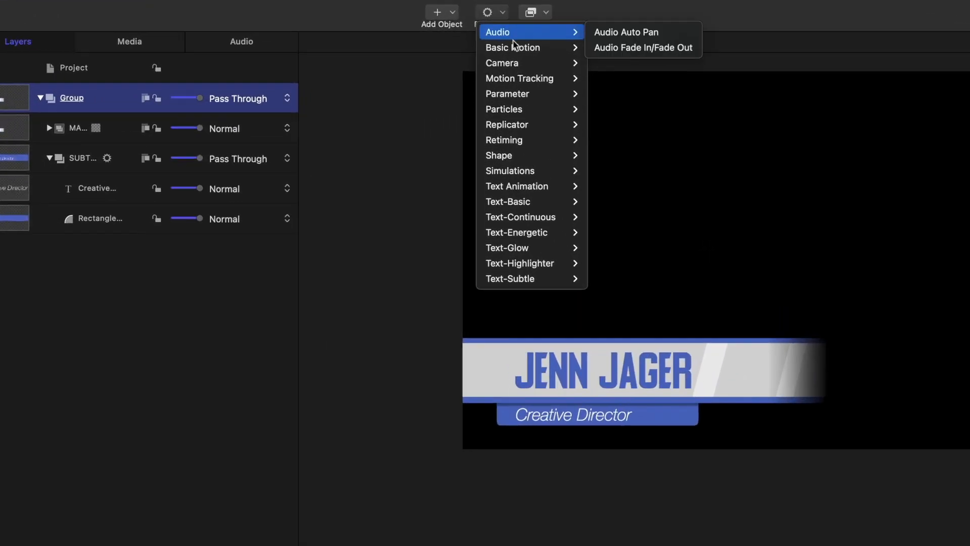
{"action": "mouse_move", "coordinate": [516, 45]}
{"action": "left_click", "coordinate": [615, 66]}
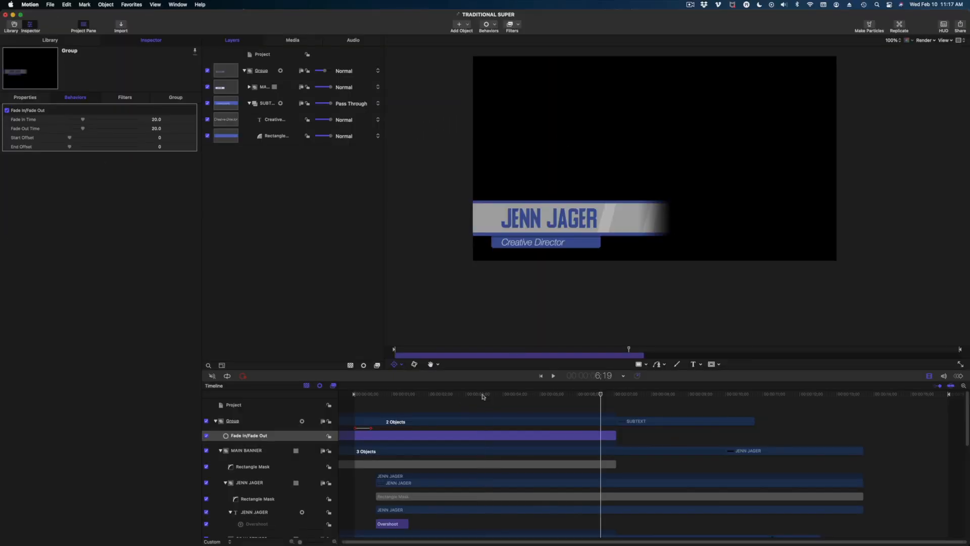
{"action": "left_click_drag", "start_coordinate": [482, 395], "coordinate": [609, 419]}
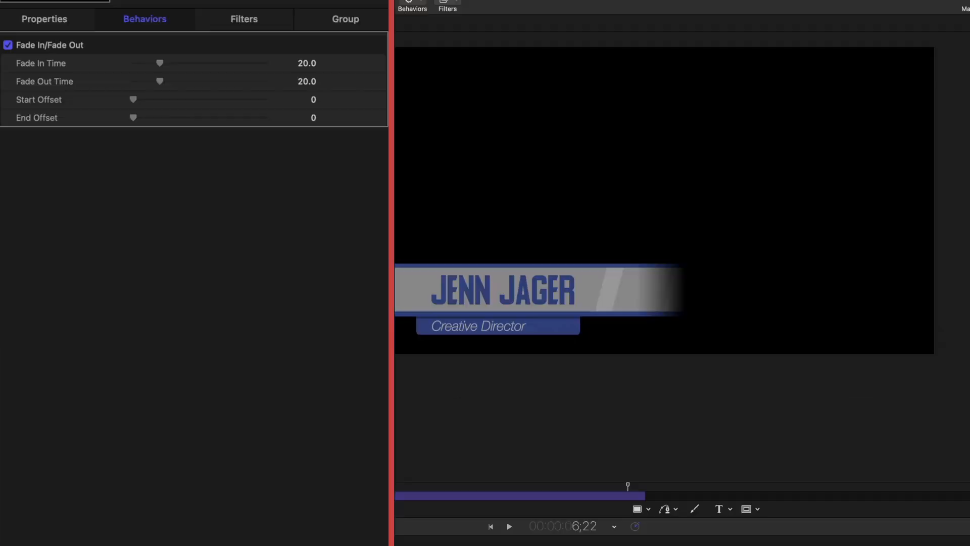
{"action": "left_click", "coordinate": [306, 81]}
{"action": "type", "text": "15"}
{"action": "key", "text": "Return"}
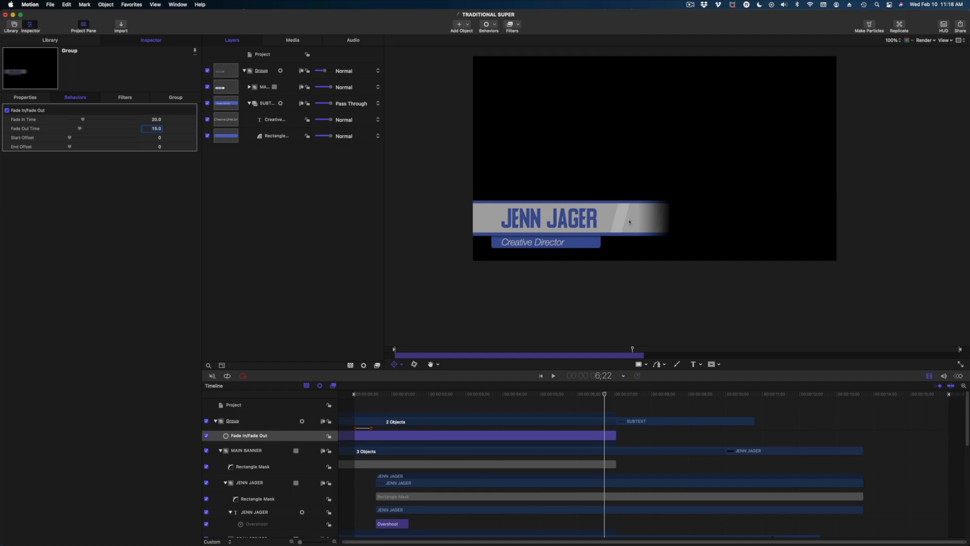
Rewind and play the finished lower-third to review the fade-out.
{"action": "scroll", "coordinate": [421, 506], "scroll_direction": "down", "scroll_amount": 5}
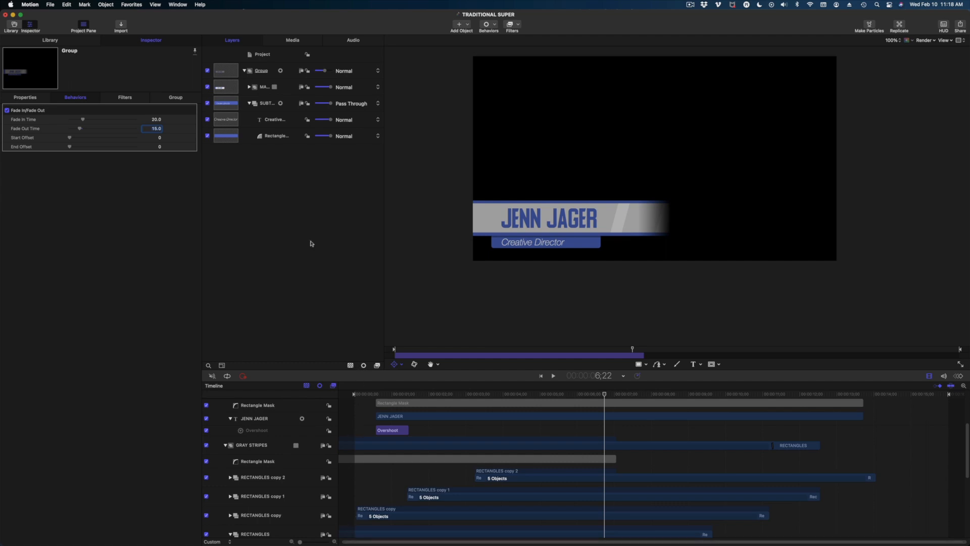
{"action": "scroll", "coordinate": [512, 465], "scroll_direction": "up", "scroll_amount": 5}
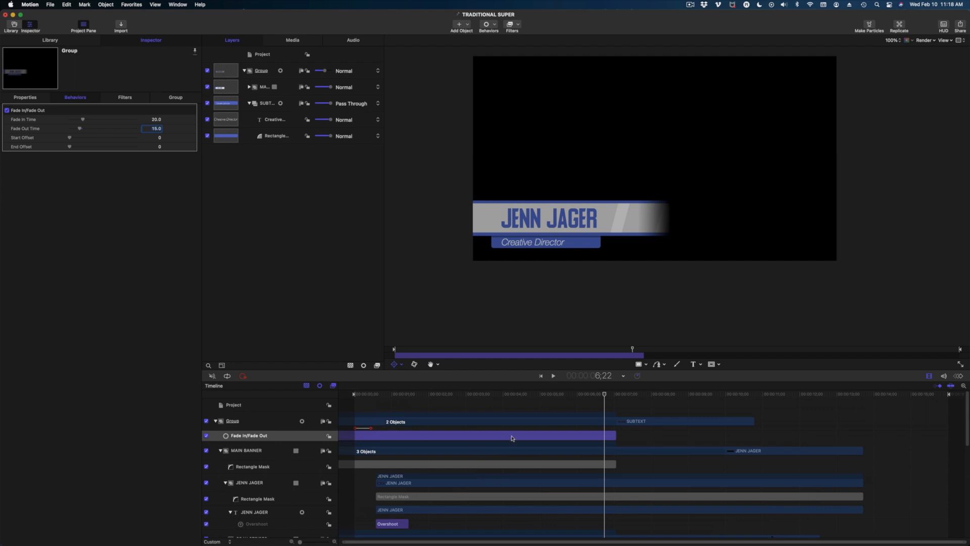
{"action": "left_click_drag", "start_coordinate": [427, 400], "coordinate": [406, 399]}
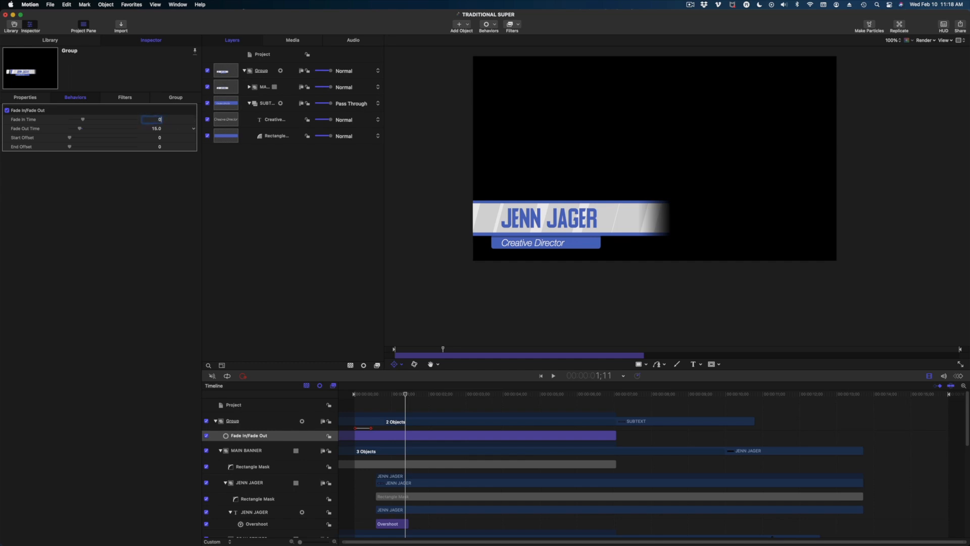
{"action": "left_click_drag", "start_coordinate": [435, 397], "coordinate": [353, 394]}
{"action": "key", "text": "space"}
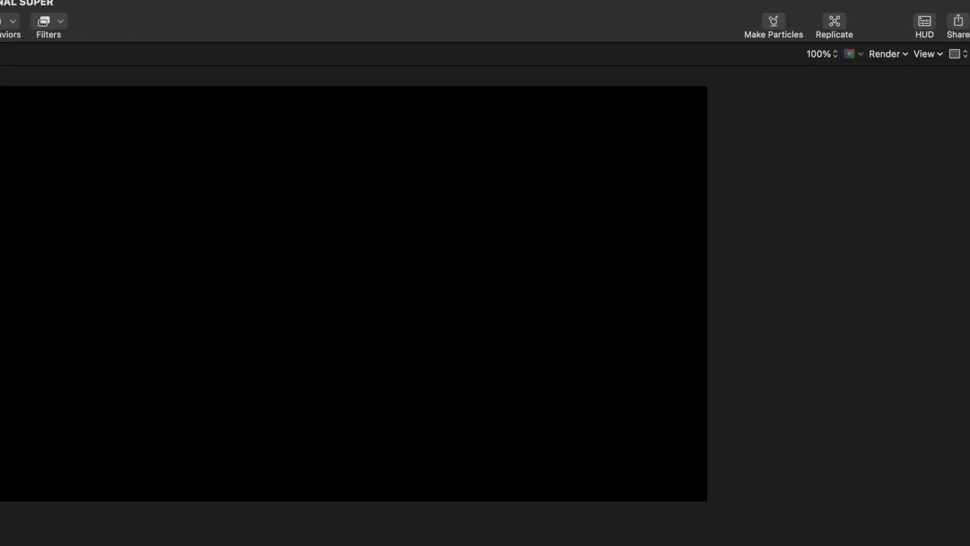
Set the Export Movie video codec to Apple ProRes 4444.
{"action": "left_click", "coordinate": [962, 25]}
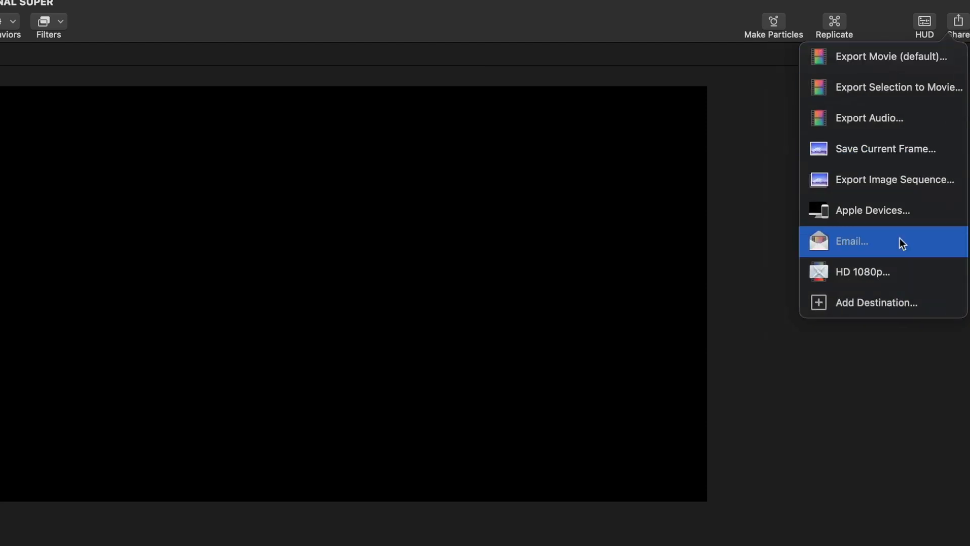
{"action": "left_click", "coordinate": [883, 54]}
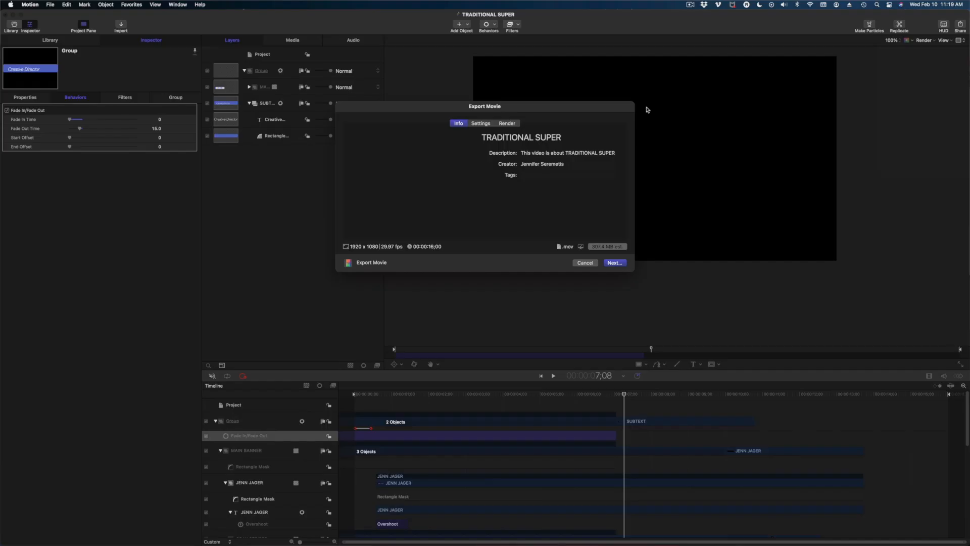
{"action": "left_click", "coordinate": [480, 123]}
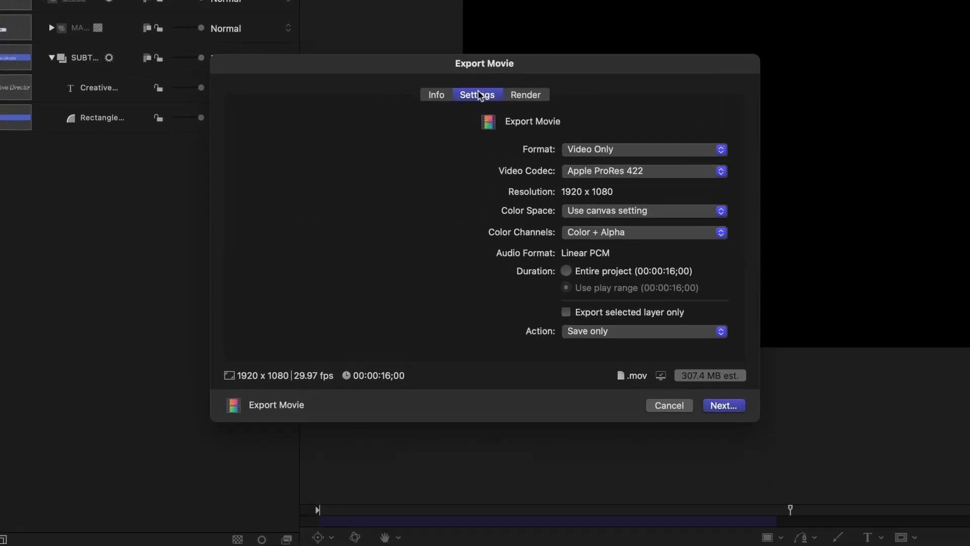
{"action": "left_click", "coordinate": [654, 185]}
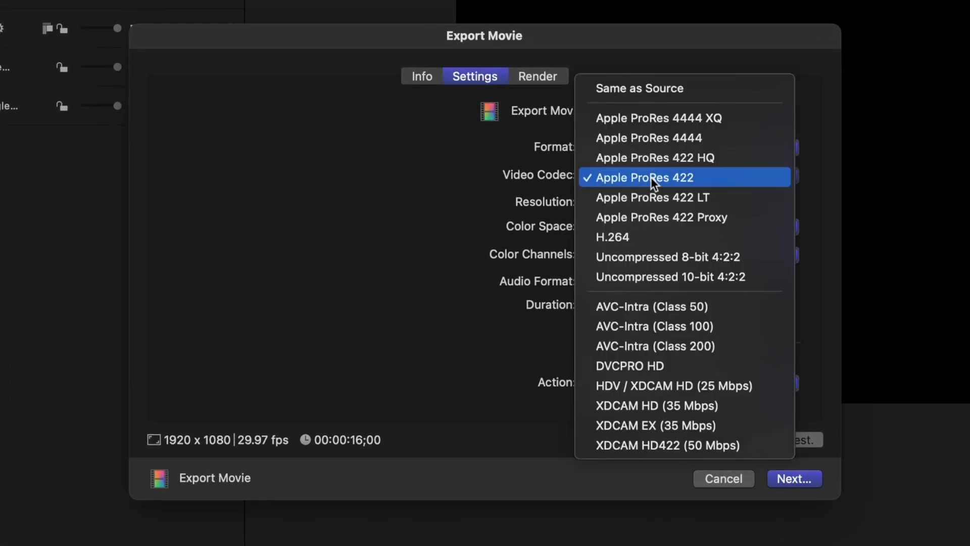
{"action": "left_click", "coordinate": [645, 137]}
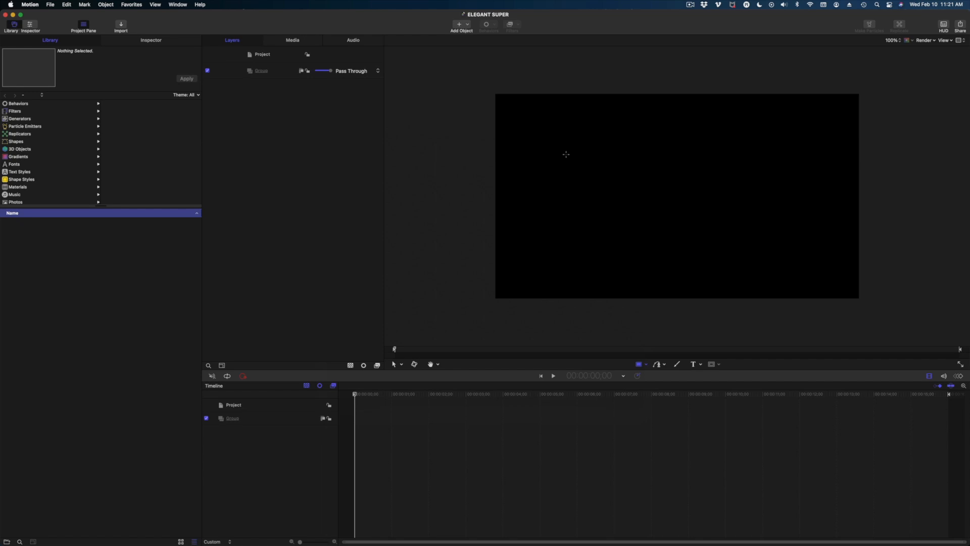
Draw a rectangle across the middle of the canvas with fill on and no outline.
{"action": "left_click_drag", "start_coordinate": [577, 176], "coordinate": [796, 231]}
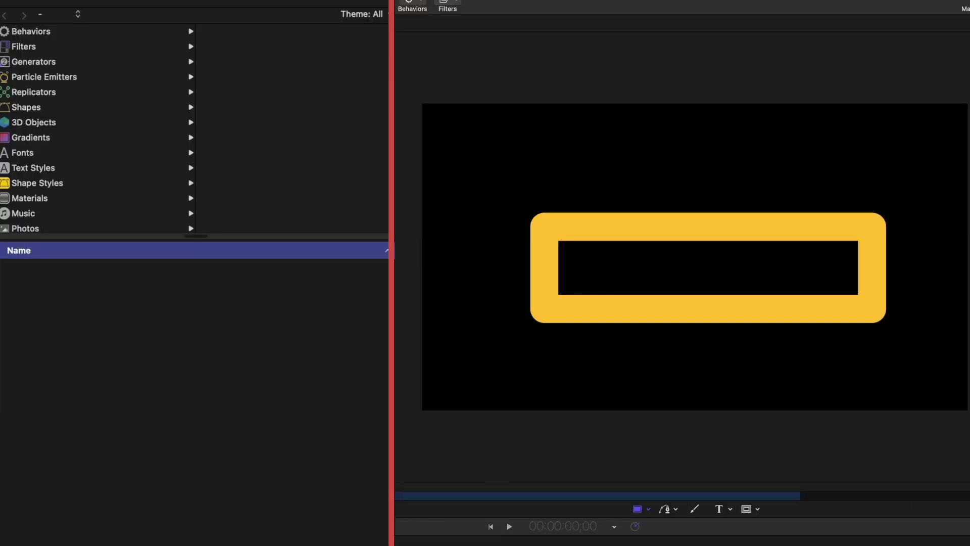
{"action": "key", "text": "F4"}
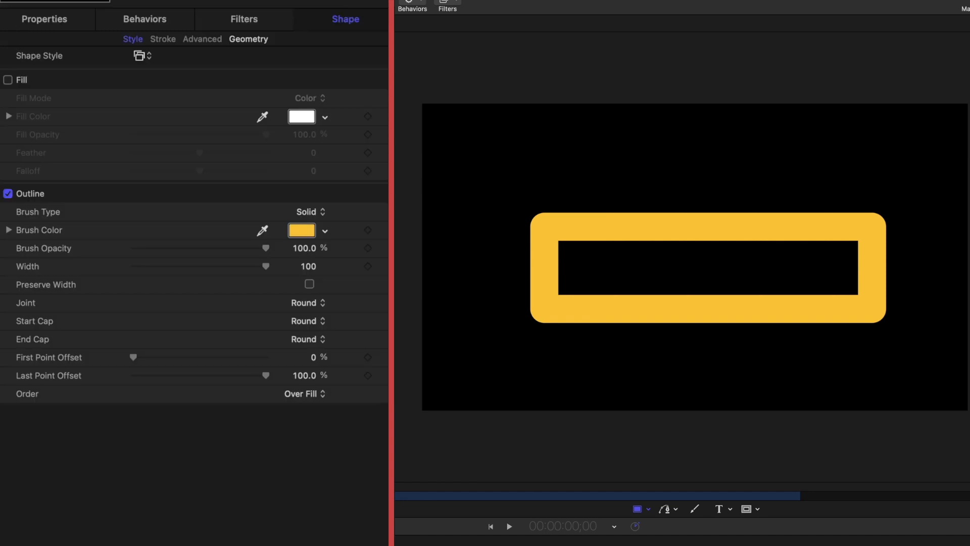
{"action": "left_click", "coordinate": [7, 79]}
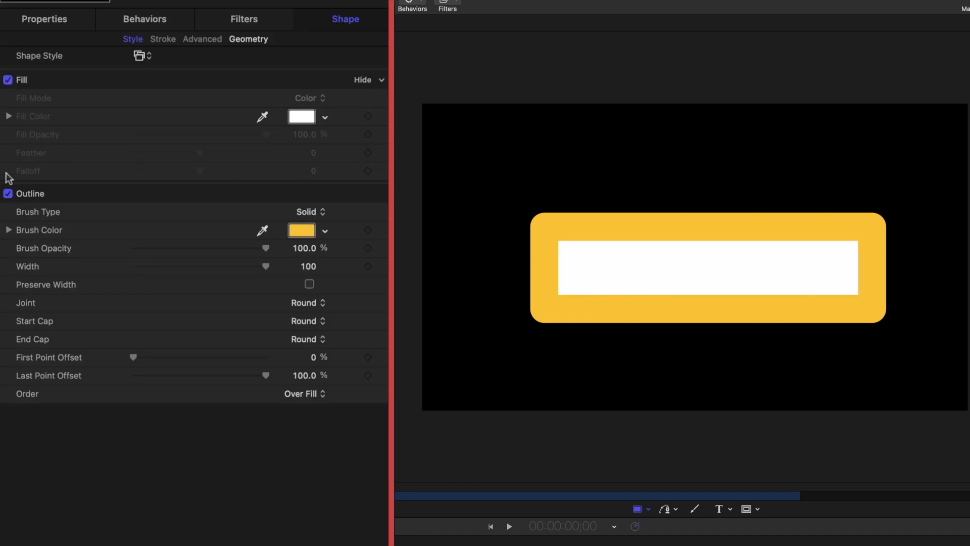
{"action": "left_click", "coordinate": [7, 194]}
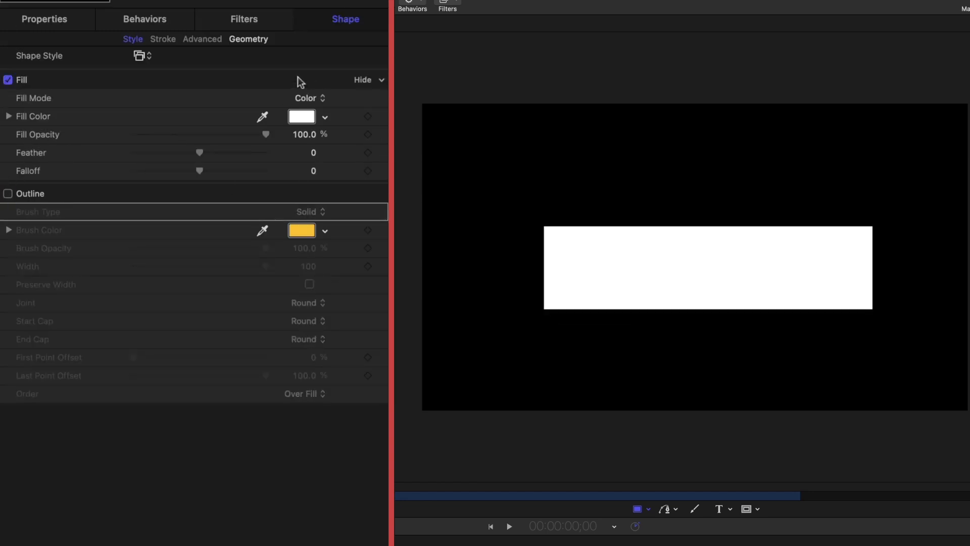
Colour the rectangle's fill navy blue and lower its opacity to about 68%.
{"action": "left_click", "coordinate": [295, 118]}
{"action": "left_click_drag", "start_coordinate": [655, 330], "coordinate": [641, 371]}
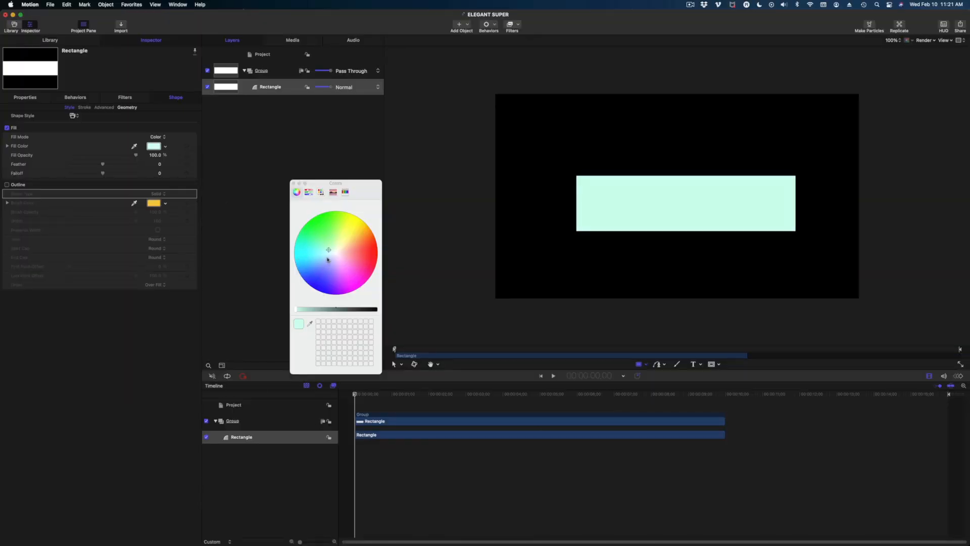
{"action": "mouse_move", "coordinate": [323, 273]}
{"action": "left_mouse_down"}
{"action": "mouse_move", "coordinate": [334, 310]}
{"action": "mouse_move", "coordinate": [309, 282]}
{"action": "left_mouse_up"}
{"action": "left_click", "coordinate": [337, 310]}
{"action": "left_click", "coordinate": [294, 182]}
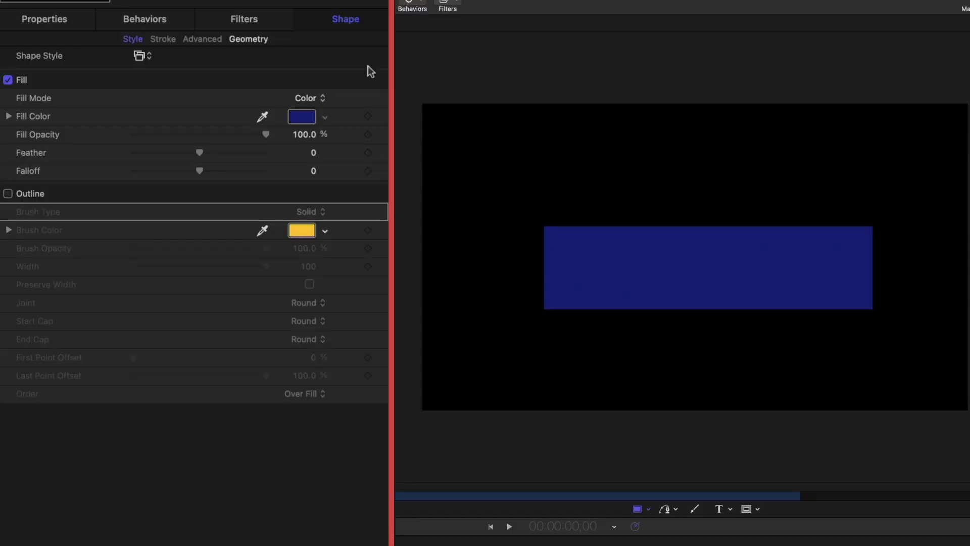
{"action": "left_click", "coordinate": [38, 23]}
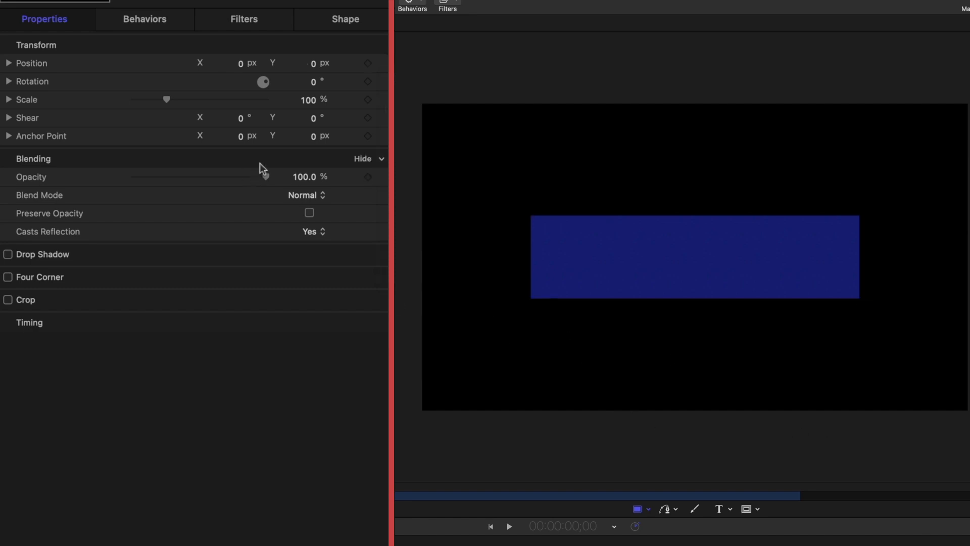
{"action": "left_click", "coordinate": [346, 22]}
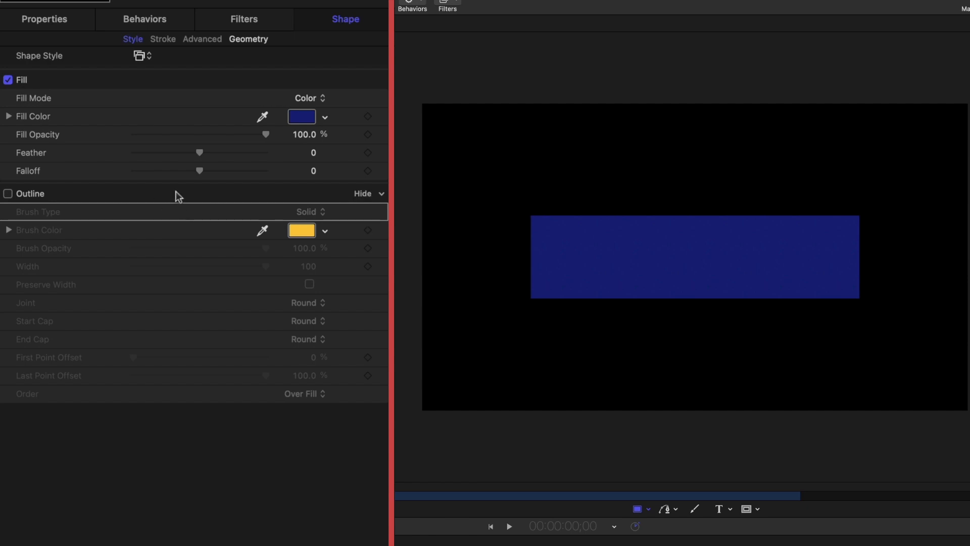
{"action": "left_click_drag", "start_coordinate": [238, 130], "coordinate": [223, 131]}
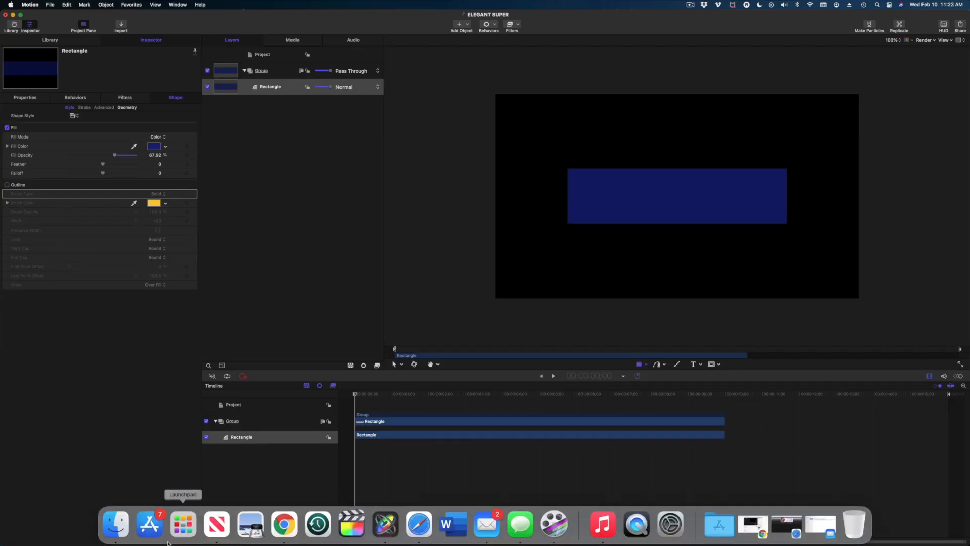
Drag the talking-head thumbnail from the TEXT ANIMATION TUTORIAL folder into the Motion Layers list.
{"action": "left_click", "coordinate": [183, 527]}
{"action": "double_click", "coordinate": [393, 151]}
{"action": "double_click", "coordinate": [392, 98]}
{"action": "left_click", "coordinate": [379, 31]}
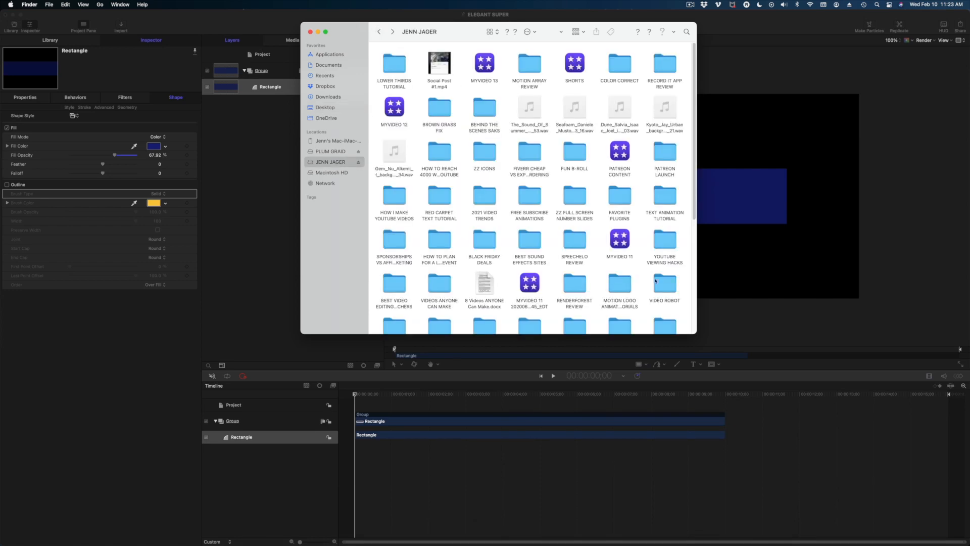
{"action": "scroll", "coordinate": [475, 202], "scroll_direction": "up", "scroll_amount": 10}
{"action": "double_click", "coordinate": [665, 182]}
{"action": "left_click", "coordinate": [601, 93]}
{"action": "left_click_drag", "start_coordinate": [602, 93], "coordinate": [508, 155]}
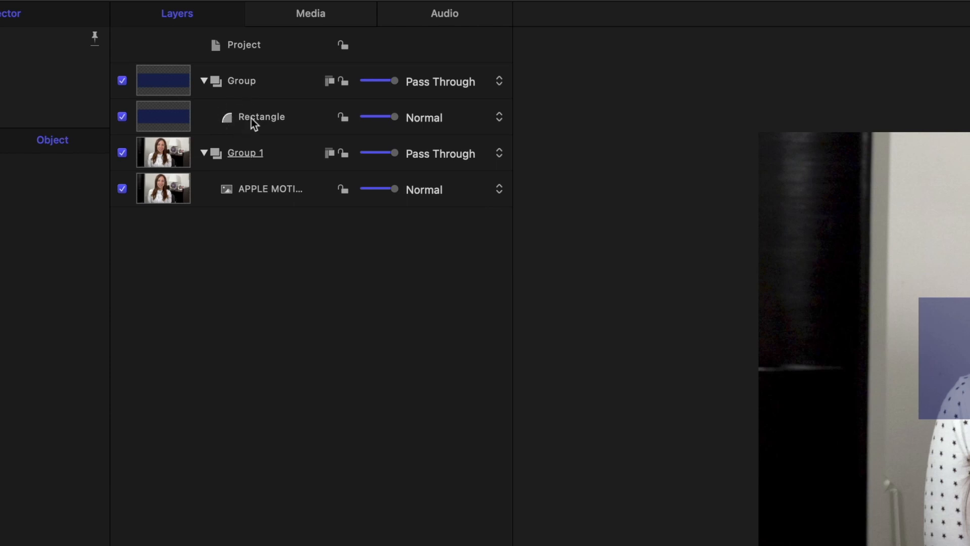
Duplicate the Rectangle and make the copy outline-only with no fill and outline width 7.
{"action": "left_click", "coordinate": [245, 117]}
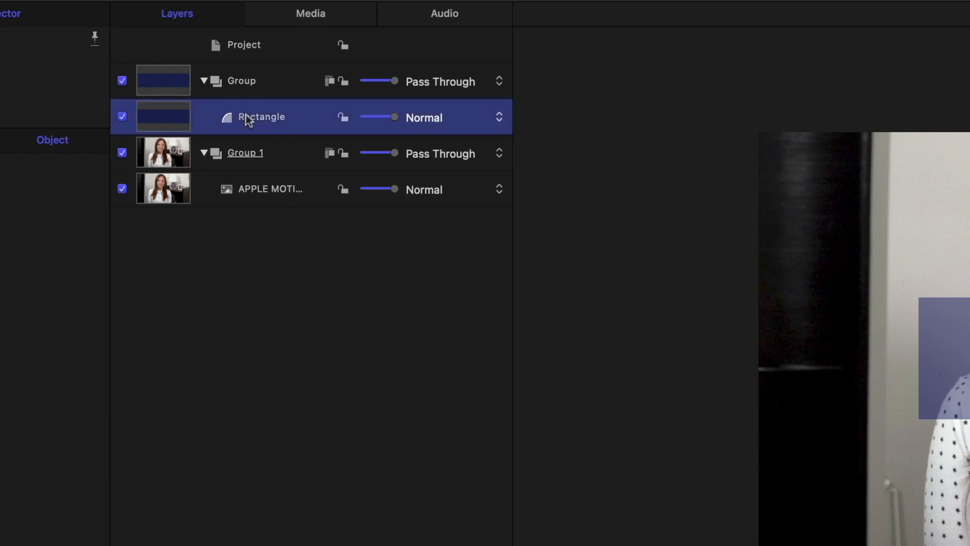
{"action": "right_click", "coordinate": [246, 118]}
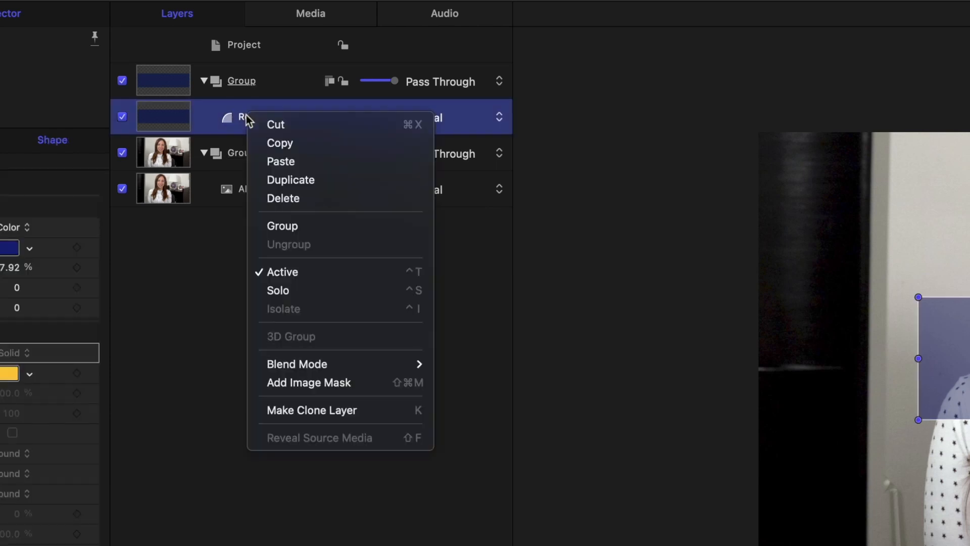
{"action": "left_click", "coordinate": [276, 179]}
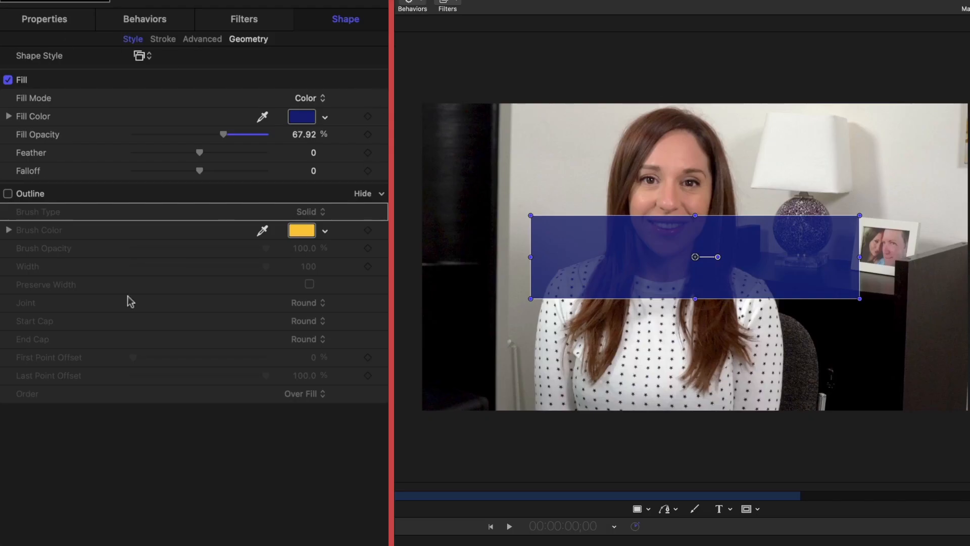
{"action": "left_click", "coordinate": [8, 80]}
{"action": "left_click", "coordinate": [7, 194]}
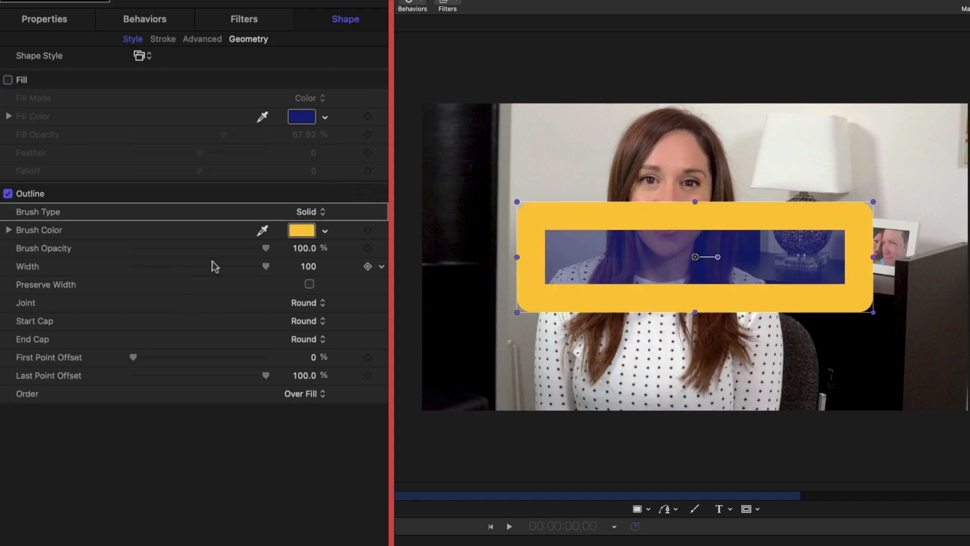
{"action": "left_click_drag", "start_coordinate": [222, 266], "coordinate": [141, 260]}
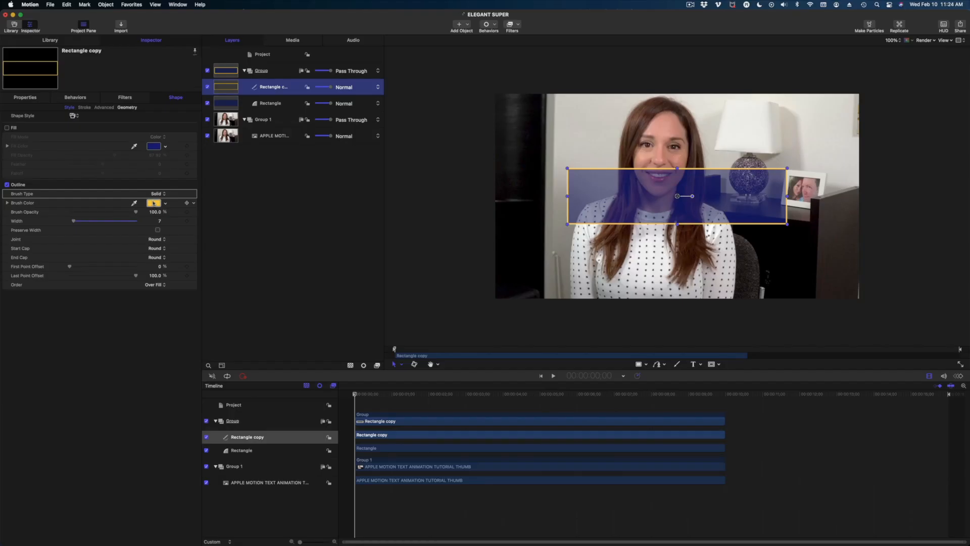
{"action": "left_click", "coordinate": [154, 203]}
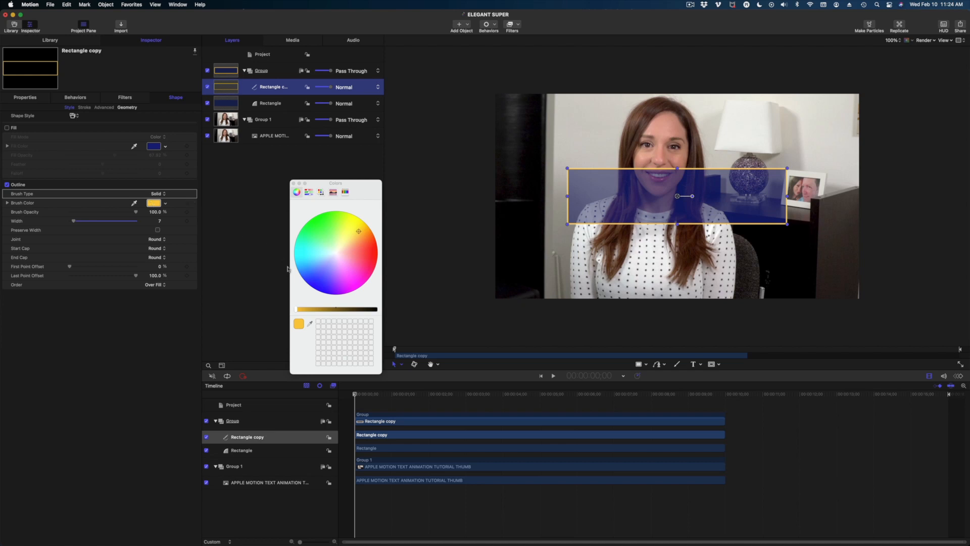
Make the Rectangle copy's outline dark blue with square corner joints, and hide the canvas shape handles.
{"action": "left_click_drag", "start_coordinate": [319, 265], "coordinate": [325, 309]}
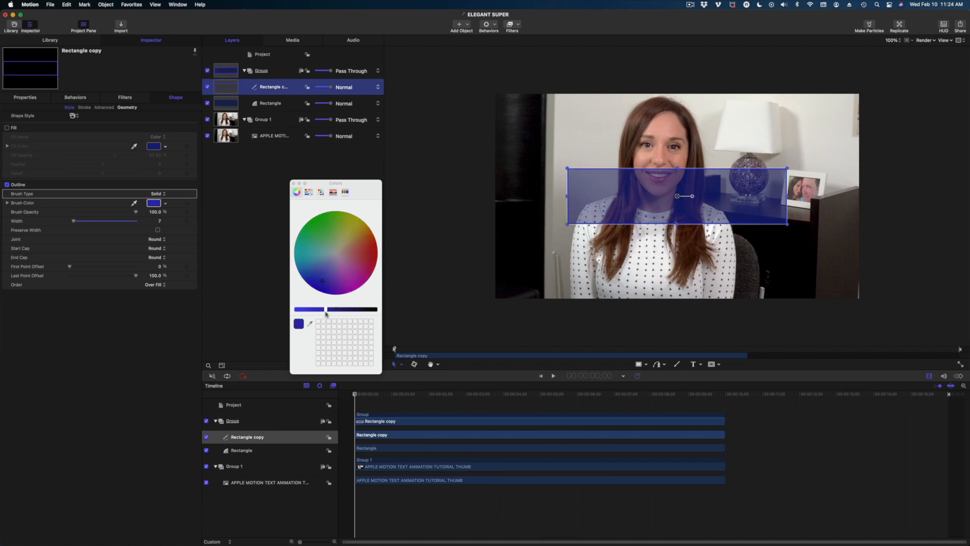
{"action": "left_click", "coordinate": [293, 182]}
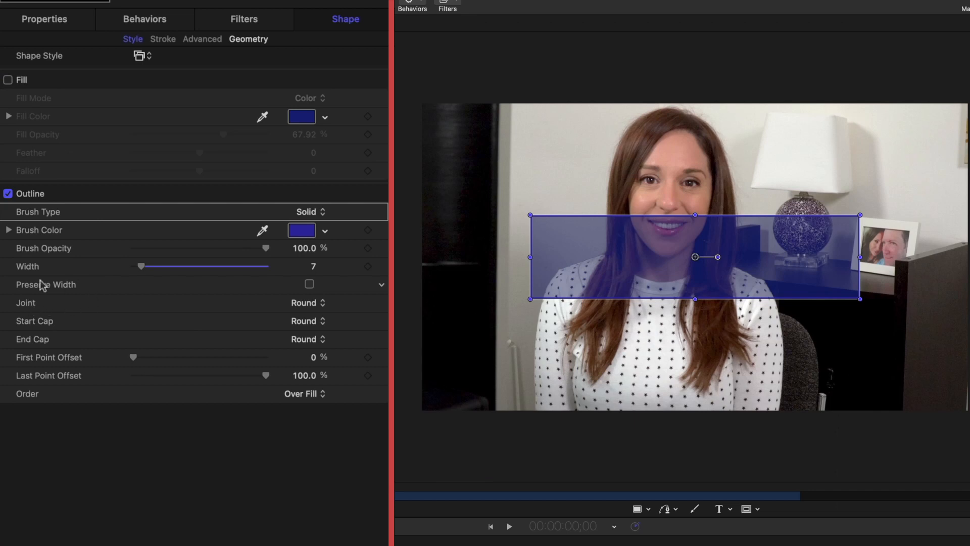
{"action": "left_click", "coordinate": [308, 303]}
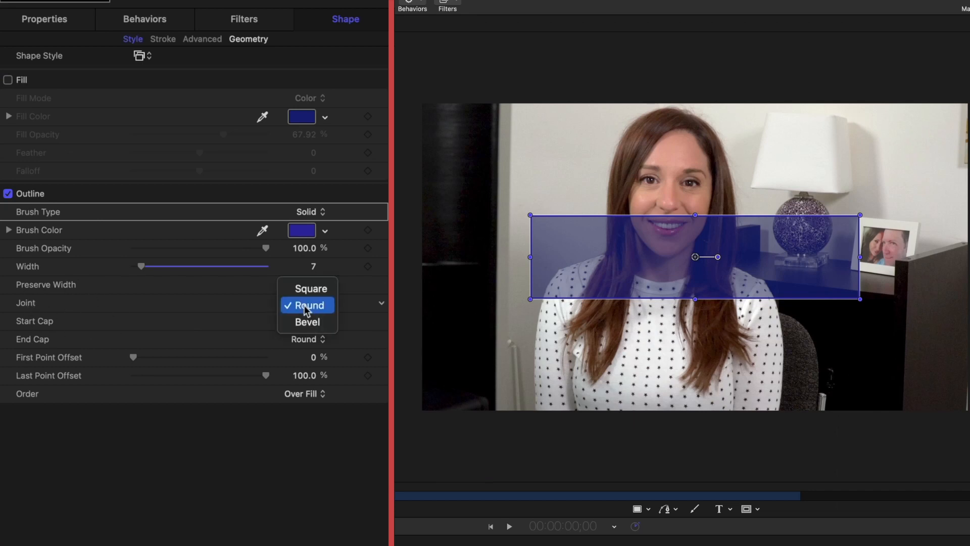
{"action": "left_click", "coordinate": [309, 296]}
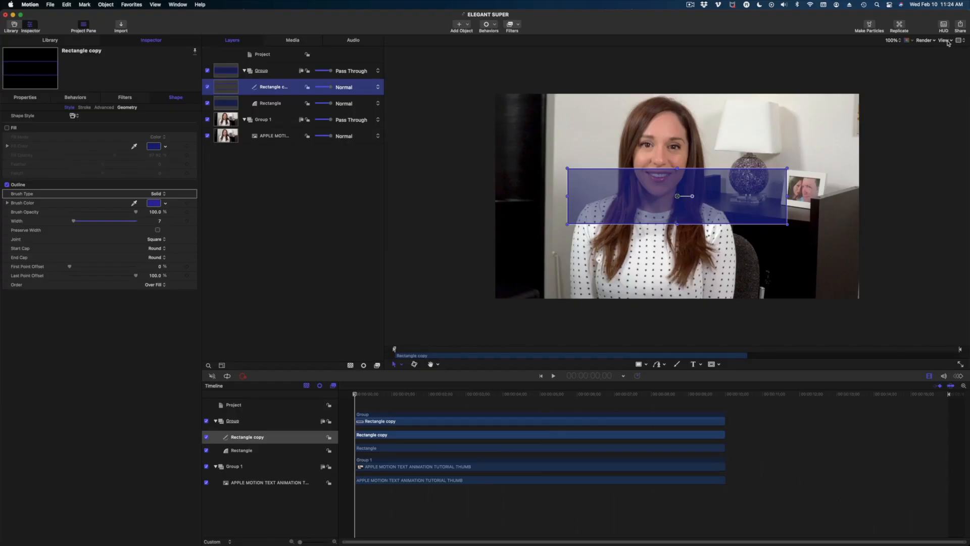
{"action": "left_click", "coordinate": [945, 40]}
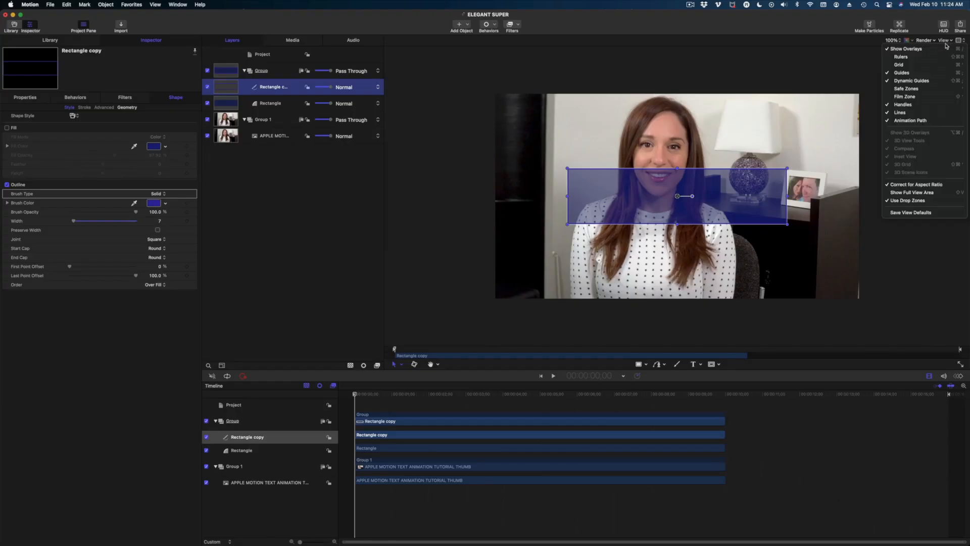
{"action": "left_click", "coordinate": [948, 53]}
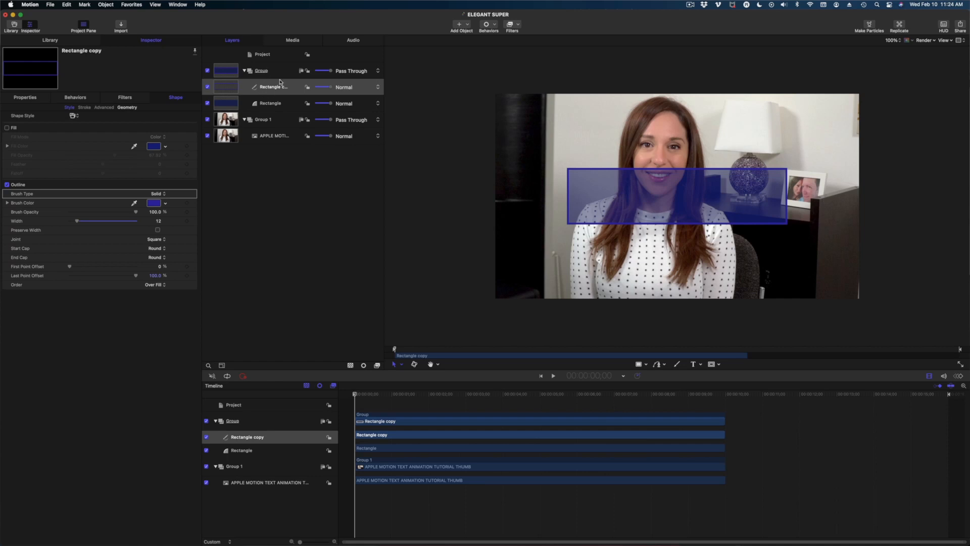
{"action": "left_click", "coordinate": [272, 88]}
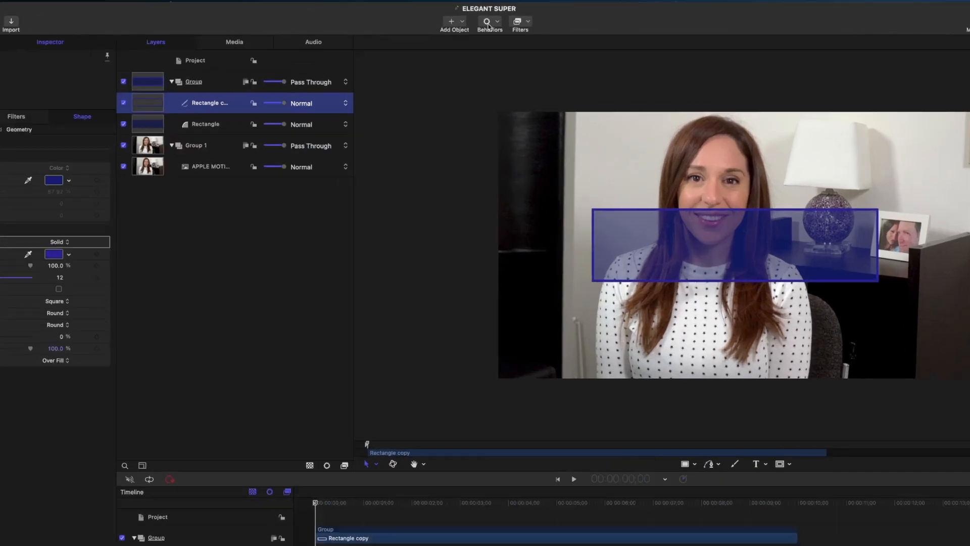
Apply the Shape Write On behavior to the Rectangle copy outline and preview it.
{"action": "left_click", "coordinate": [486, 26]}
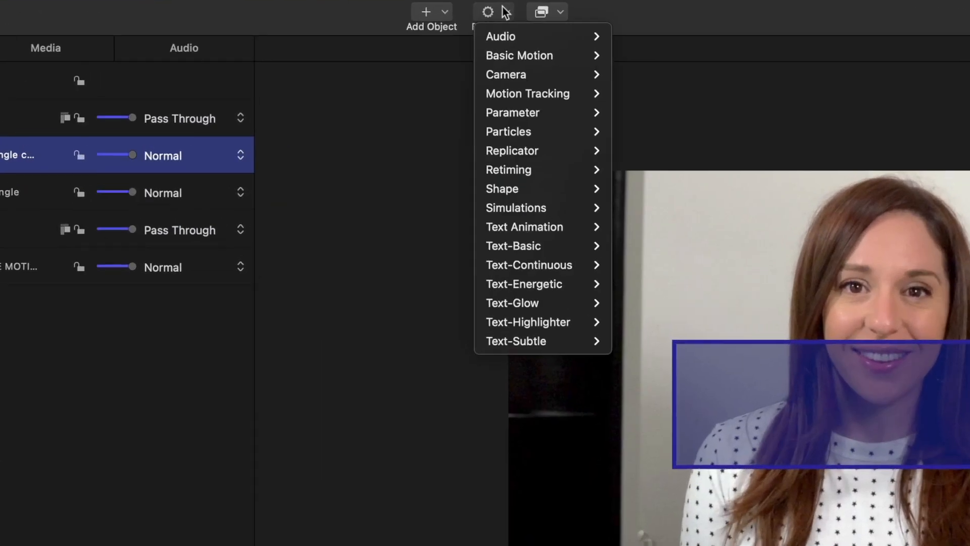
{"action": "mouse_move", "coordinate": [526, 203]}
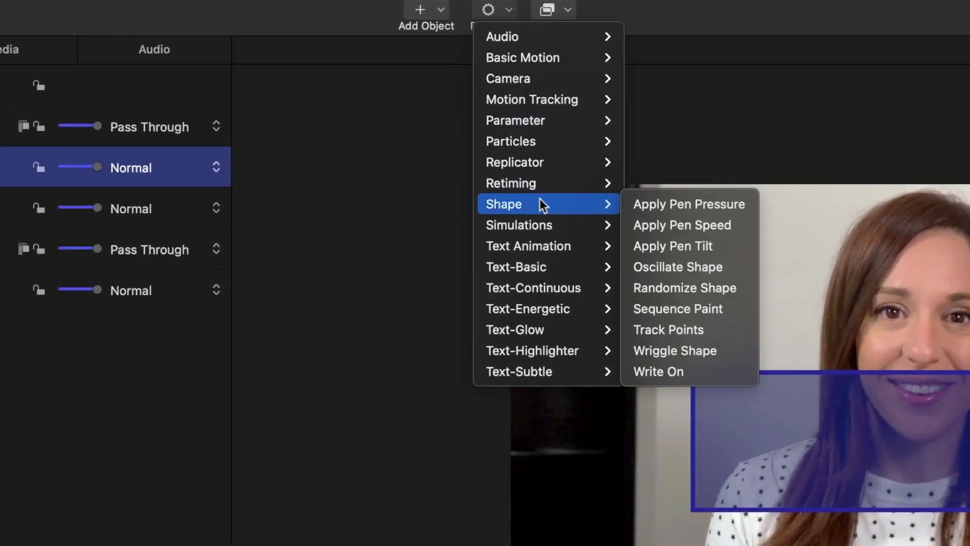
{"action": "left_click", "coordinate": [727, 374]}
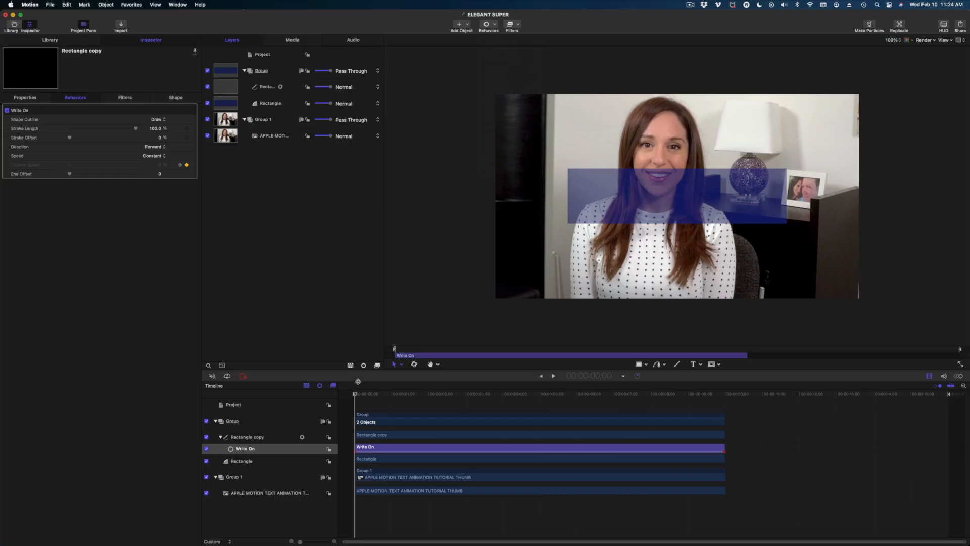
{"action": "mouse_move", "coordinate": [357, 397]}
{"action": "left_mouse_down"}
{"action": "mouse_move", "coordinate": [501, 433]}
{"action": "mouse_move", "coordinate": [720, 448]}
{"action": "mouse_move", "coordinate": [616, 441]}
{"action": "mouse_move", "coordinate": [357, 379]}
{"action": "mouse_move", "coordinate": [524, 407]}
{"action": "left_mouse_up"}
{"action": "left_click_drag", "start_coordinate": [359, 396], "coordinate": [353, 396]}
{"action": "key", "text": "space"}
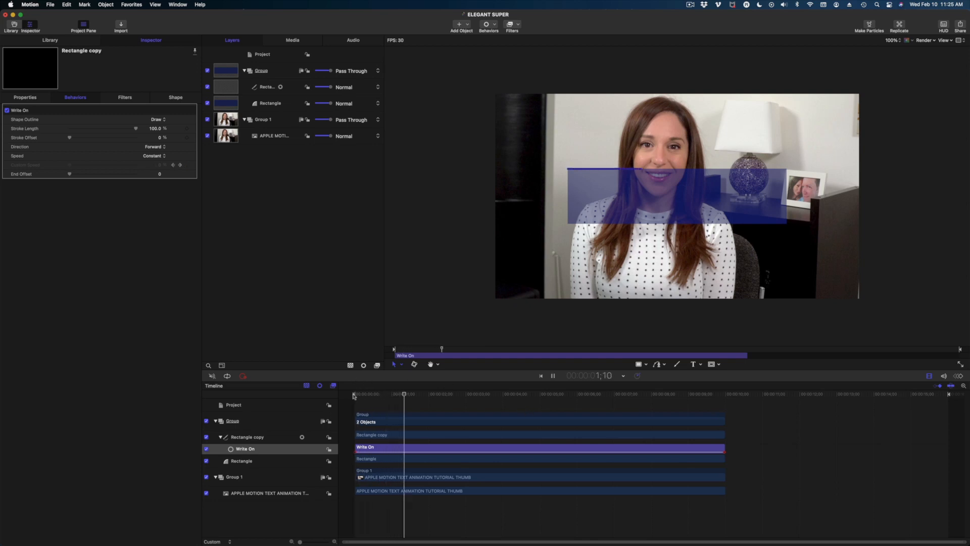
{"action": "key", "text": "space"}
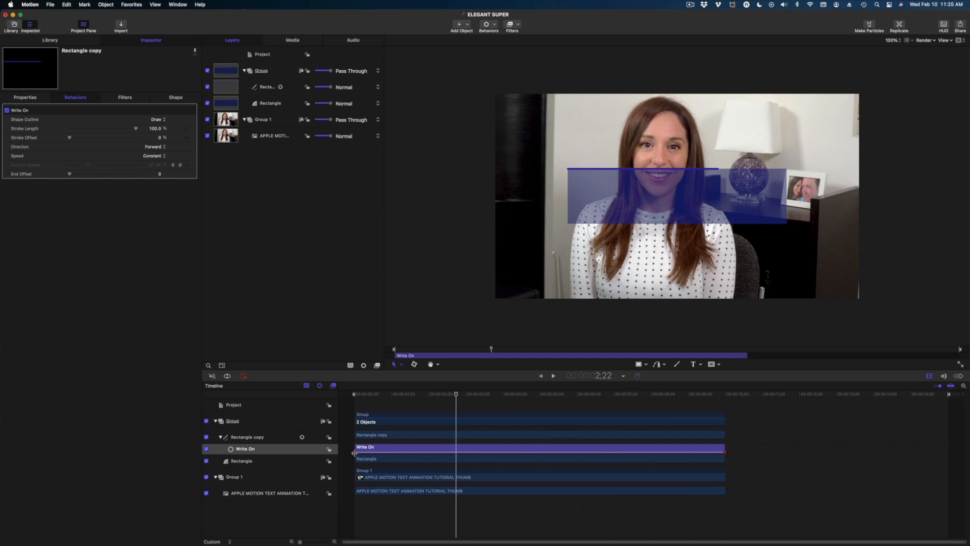
Trim the Write On bar to run from about 1;19 to 4;04, then replay it.
{"action": "left_click_drag", "start_coordinate": [355, 447], "coordinate": [441, 445]}
{"action": "left_click_drag", "start_coordinate": [724, 448], "coordinate": [504, 452]}
{"action": "left_click", "coordinate": [429, 395]}
{"action": "key", "text": "space"}
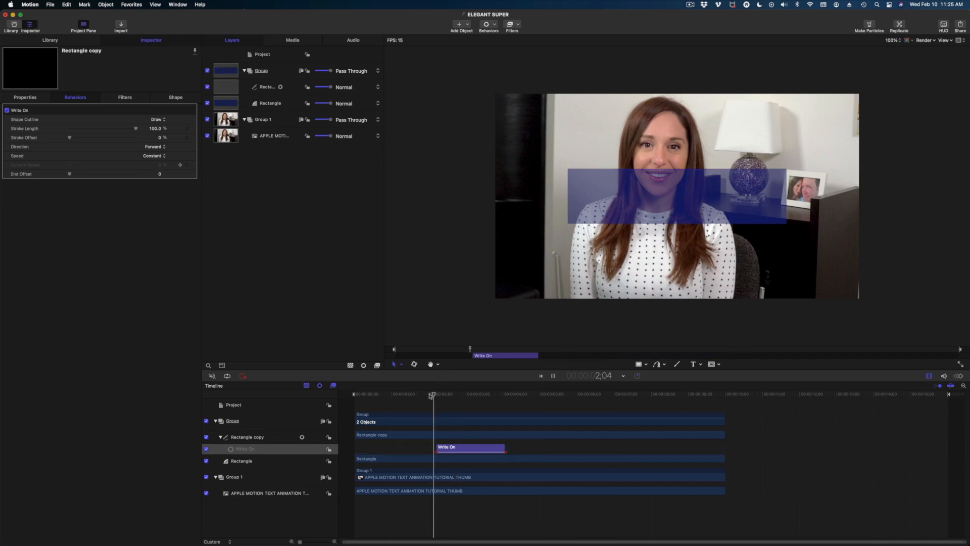
{"action": "left_click", "coordinate": [432, 396]}
{"action": "key", "text": "space"}
{"action": "left_click_drag", "start_coordinate": [499, 422], "coordinate": [437, 414]}
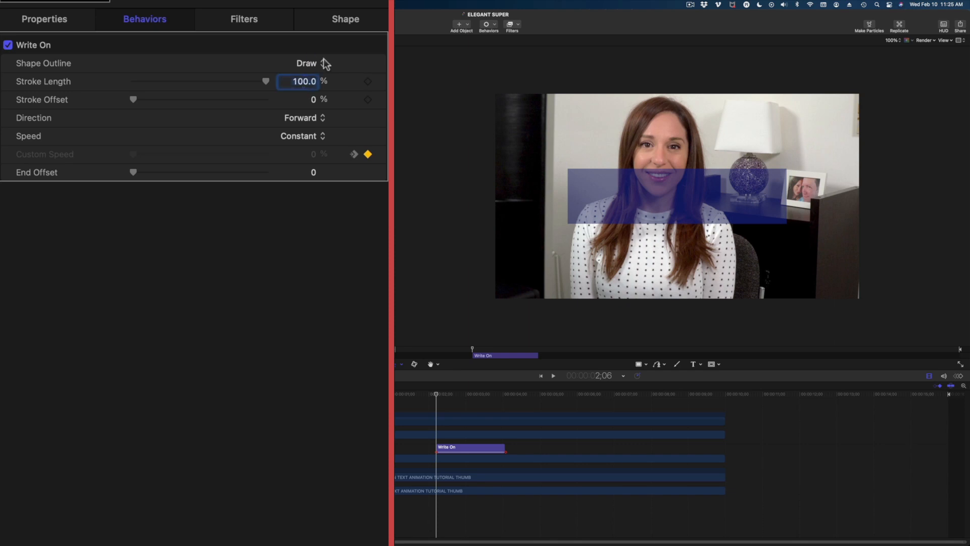
Set Stroke Length to 46% and keyframe it near 3;23.
{"action": "type", "text": "46"}
{"action": "key", "text": "Return"}
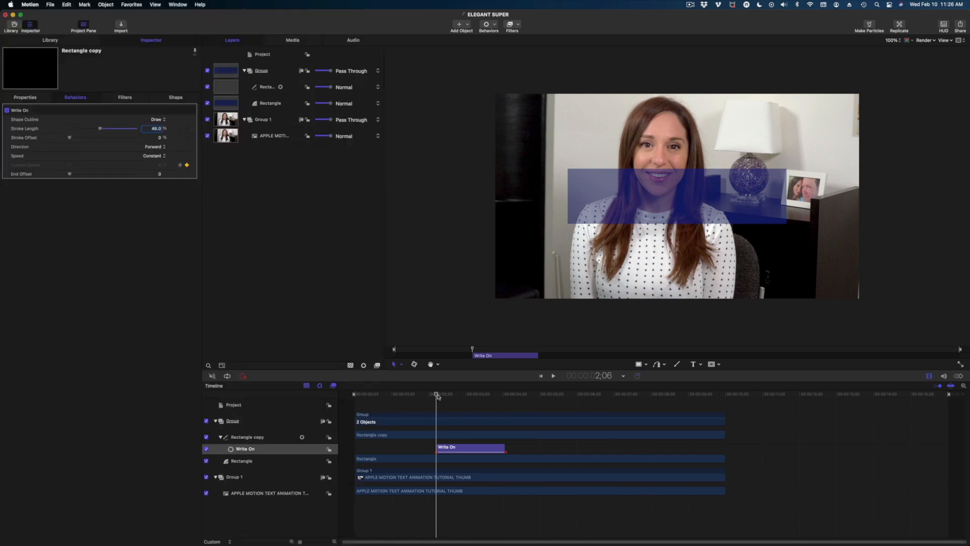
{"action": "mouse_move", "coordinate": [438, 396]}
{"action": "left_mouse_down"}
{"action": "mouse_move", "coordinate": [521, 424]}
{"action": "mouse_move", "coordinate": [493, 420]}
{"action": "mouse_move", "coordinate": [509, 418]}
{"action": "left_mouse_up"}
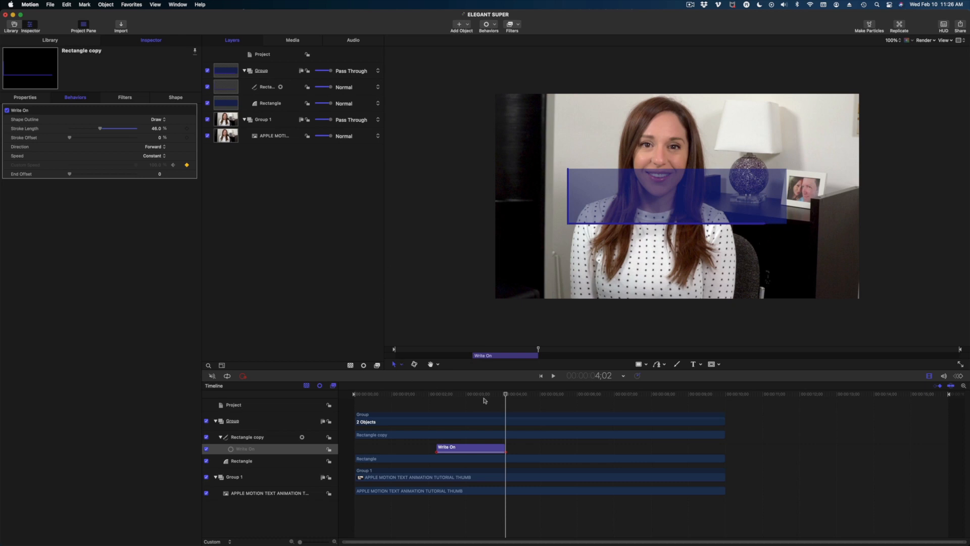
{"action": "left_click_drag", "start_coordinate": [505, 394], "coordinate": [496, 395]}
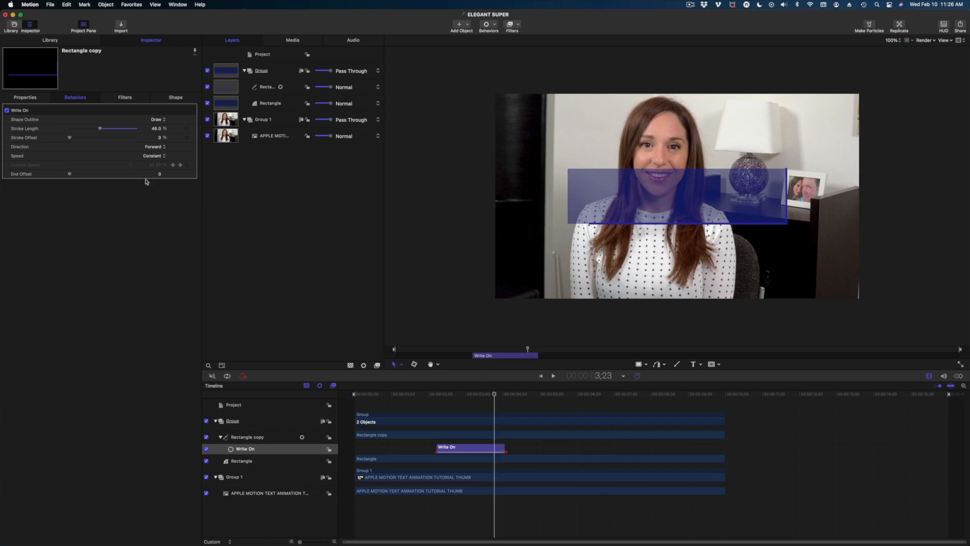
{"action": "left_click", "coordinate": [368, 82]}
Set Stroke Length to 0 at 4;02 so the outline retracts, then play it back.
{"action": "left_click_drag", "start_coordinate": [495, 395], "coordinate": [506, 395]}
{"action": "double_click", "coordinate": [157, 128]}
{"action": "type", "text": "0"}
{"action": "key", "text": "Return"}
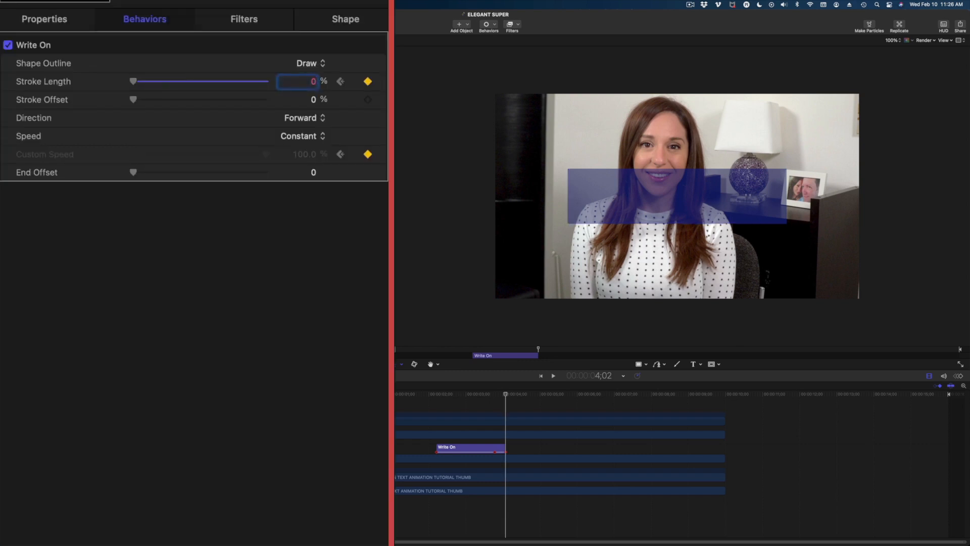
{"action": "left_click", "coordinate": [429, 394]}
{"action": "key", "text": "space"}
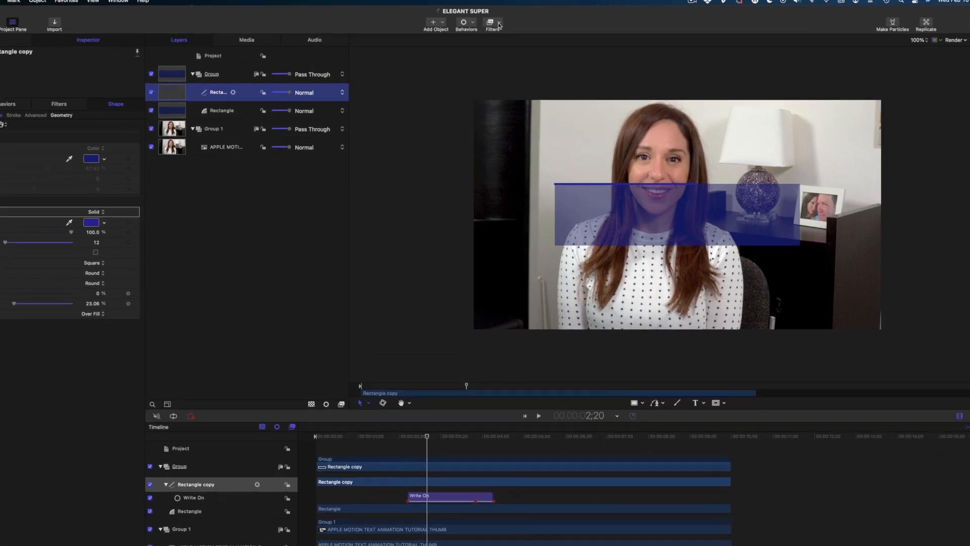
Add a Glow > Glint filter to the outline and raise its Exposure to 8.
{"action": "left_click", "coordinate": [516, 26]}
{"action": "mouse_move", "coordinate": [551, 268]}
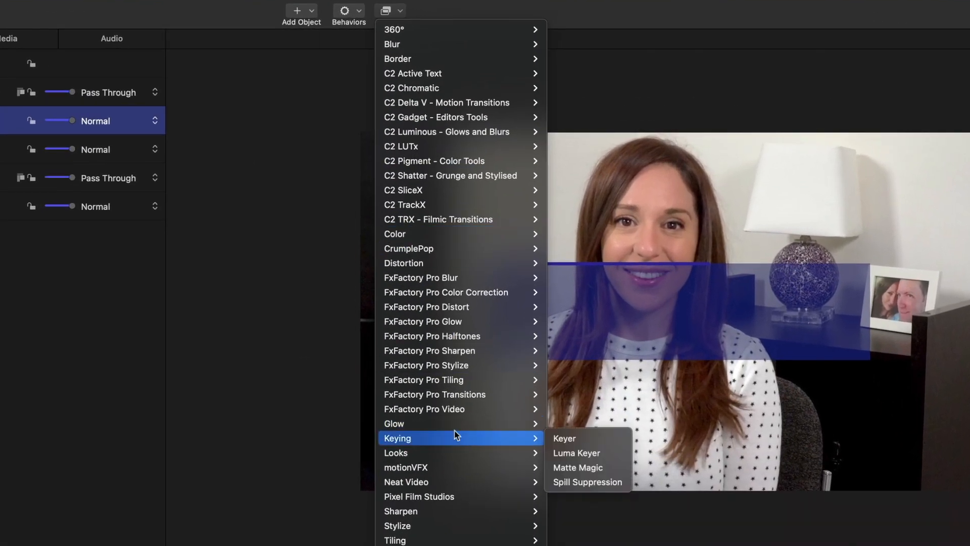
{"action": "mouse_move", "coordinate": [452, 425]}
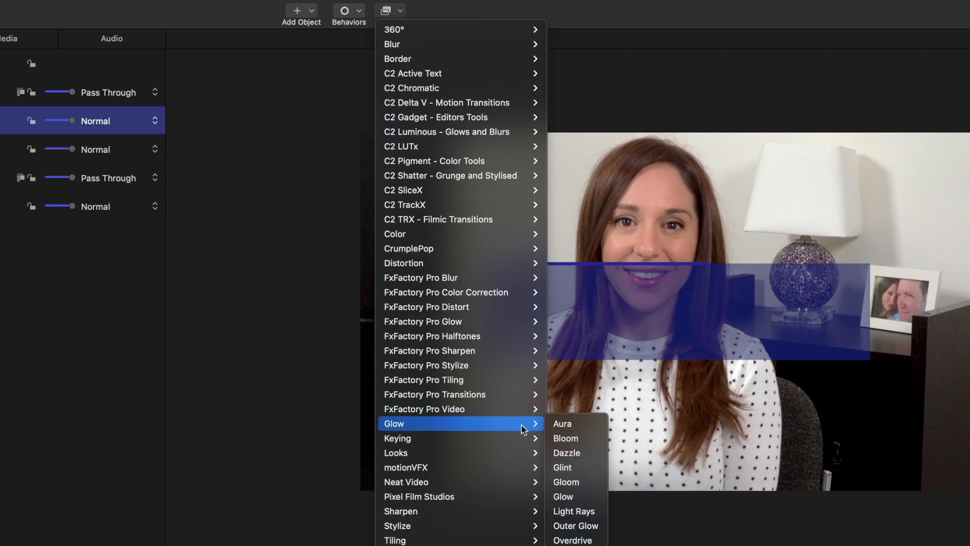
{"action": "left_click", "coordinate": [567, 469]}
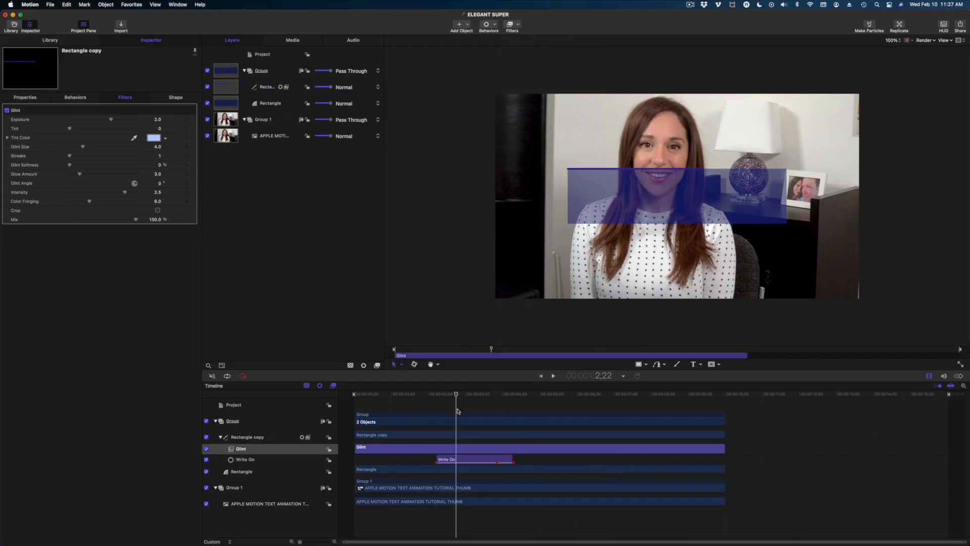
{"action": "left_click_drag", "start_coordinate": [458, 408], "coordinate": [459, 409]}
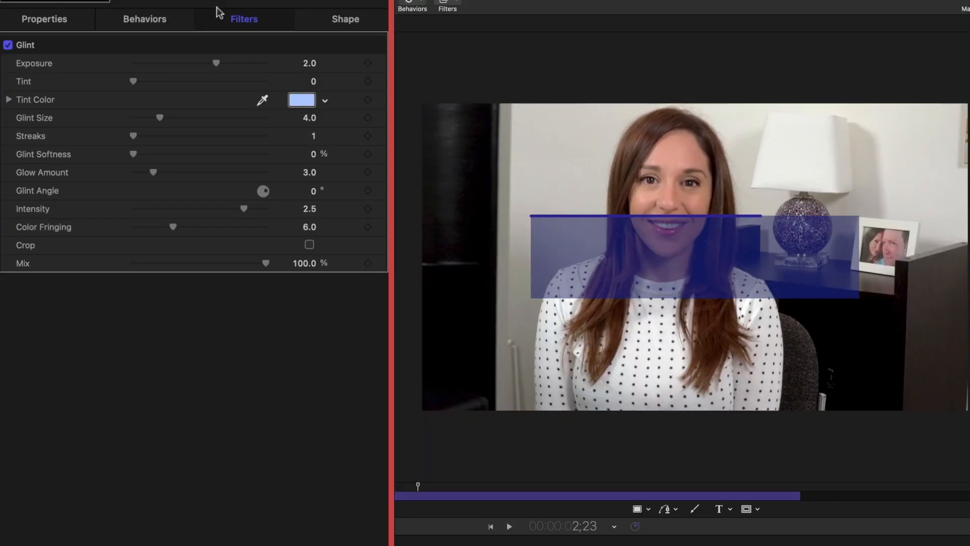
{"action": "left_click_drag", "start_coordinate": [222, 63], "coordinate": [267, 65]}
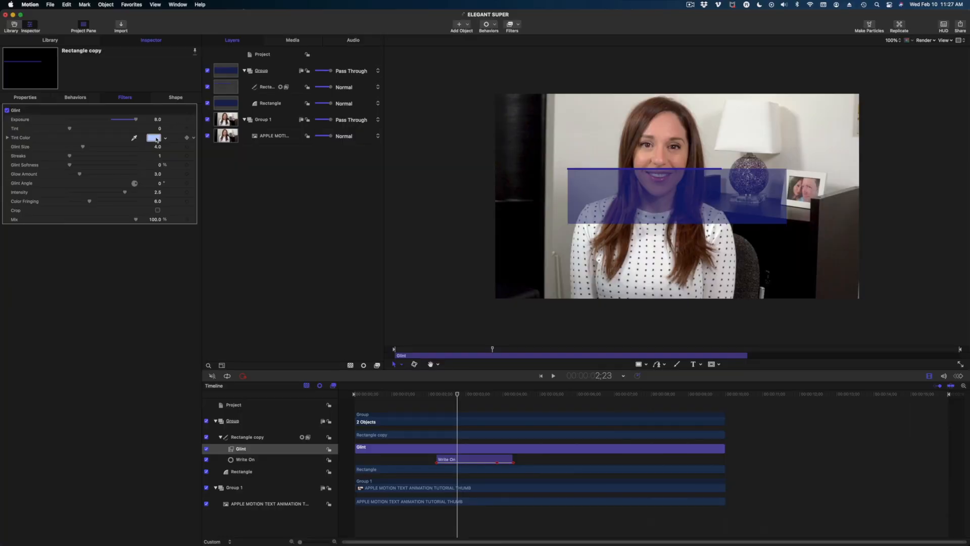
Tint the glint a pale purple at 0.94 tint, with Intensity 2.74, and preview it.
{"action": "left_click", "coordinate": [154, 138]}
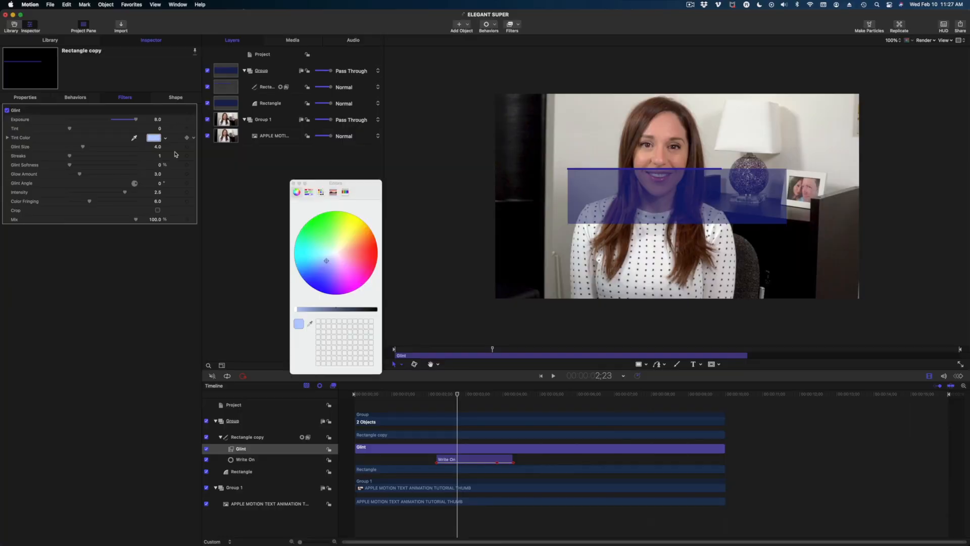
{"action": "left_click_drag", "start_coordinate": [329, 263], "coordinate": [334, 278]}
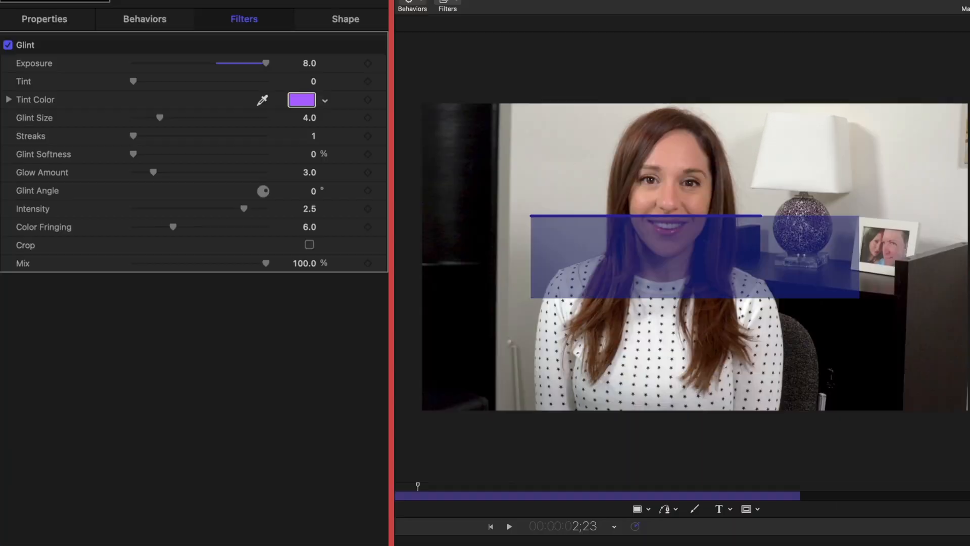
{"action": "left_click", "coordinate": [75, 126]}
{"action": "left_click_drag", "start_coordinate": [144, 77], "coordinate": [258, 82]}
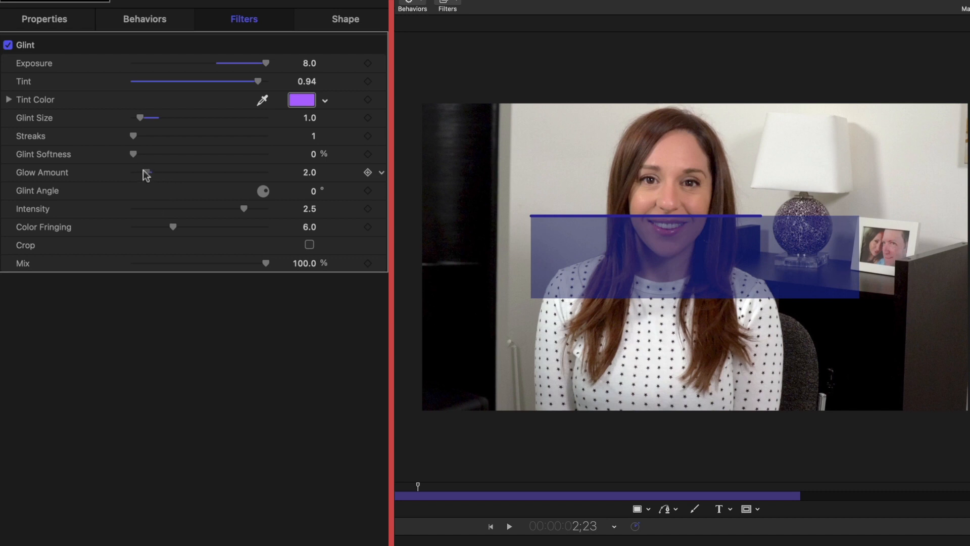
{"action": "left_click_drag", "start_coordinate": [247, 209], "coordinate": [257, 210]}
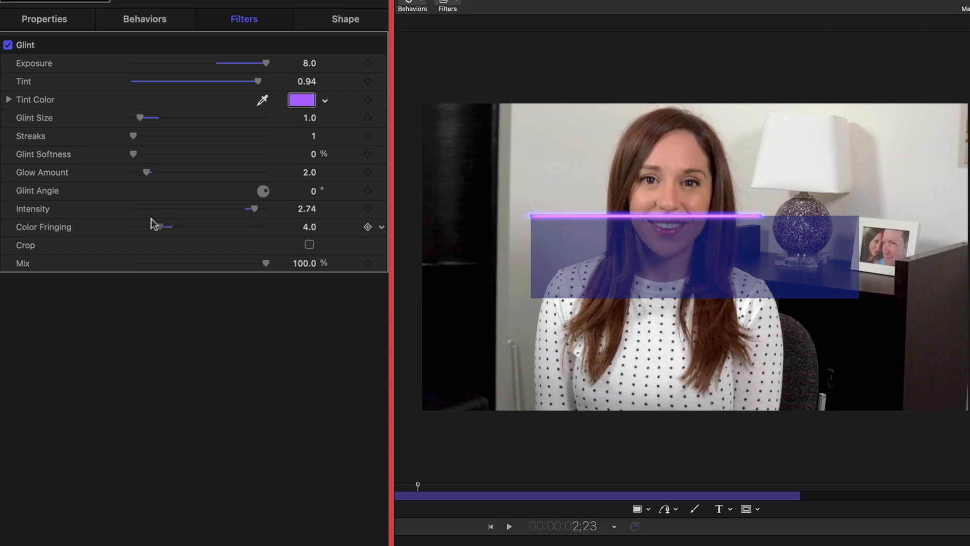
{"action": "left_click_drag", "start_coordinate": [313, 227], "coordinate": [336, 217]}
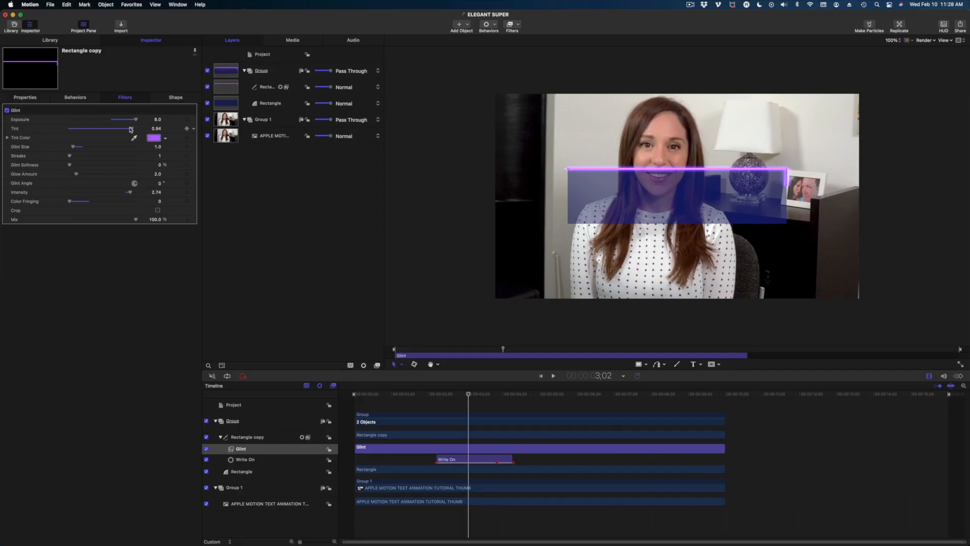
{"action": "left_click", "coordinate": [151, 138]}
{"action": "left_click", "coordinate": [326, 310]}
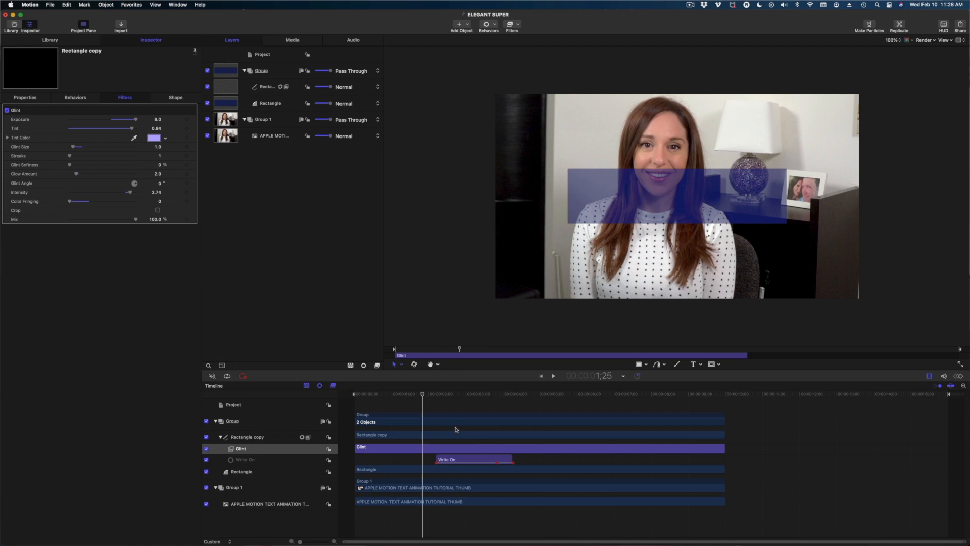
{"action": "left_click_drag", "start_coordinate": [457, 429], "coordinate": [480, 432]}
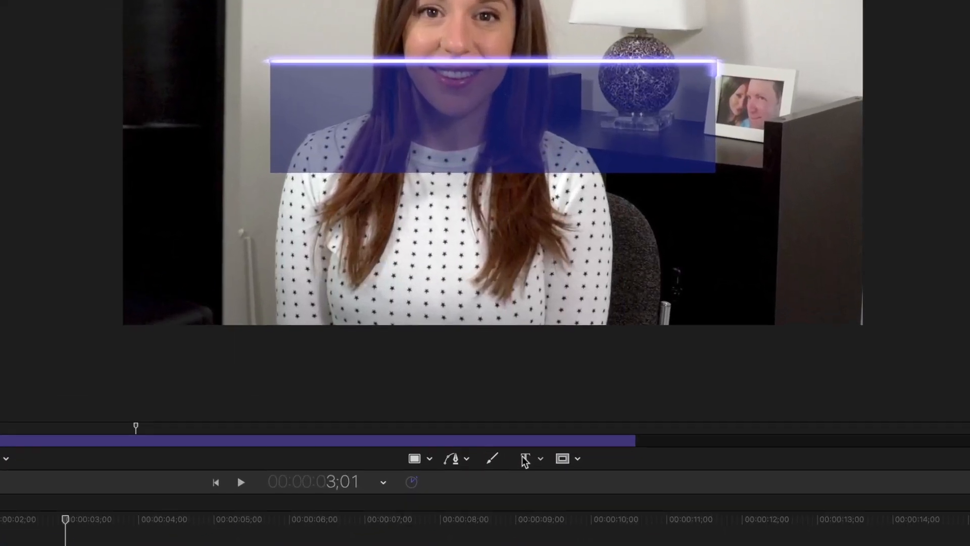
{"action": "left_click", "coordinate": [692, 363]}
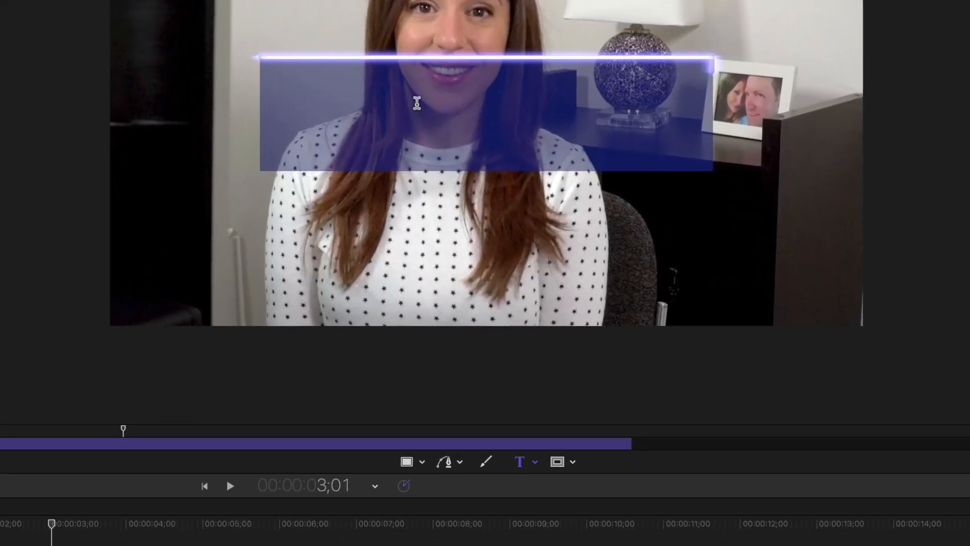
{"action": "left_click", "coordinate": [416, 104]}
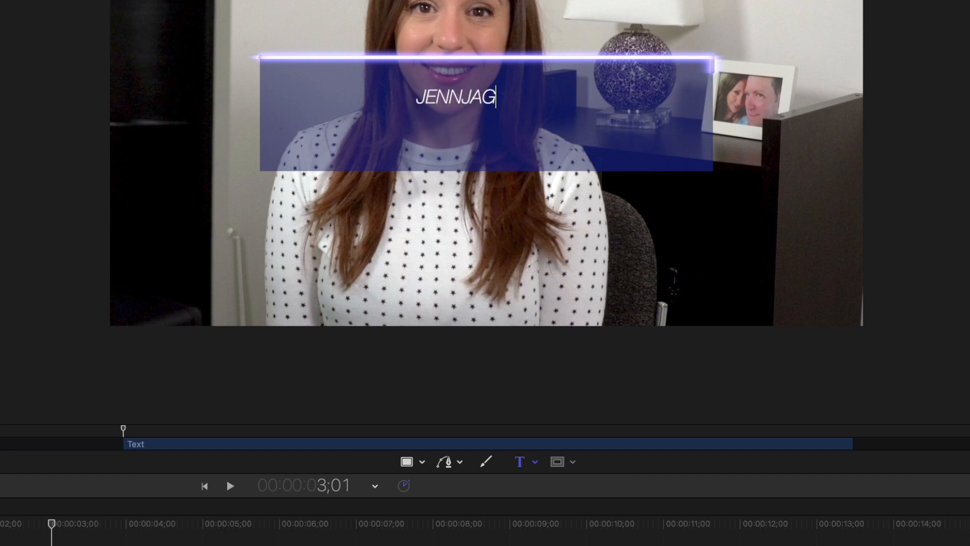
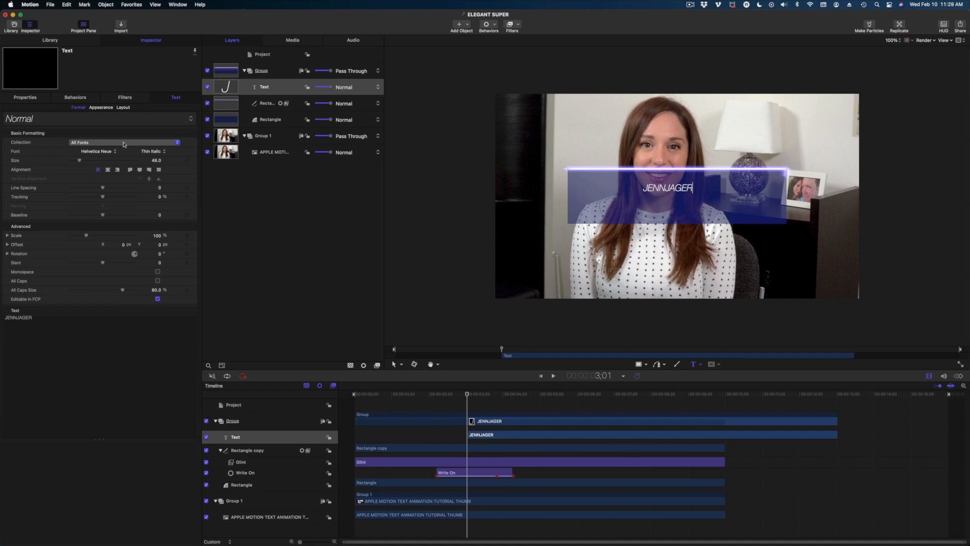
{"action": "left_click", "coordinate": [108, 152]}
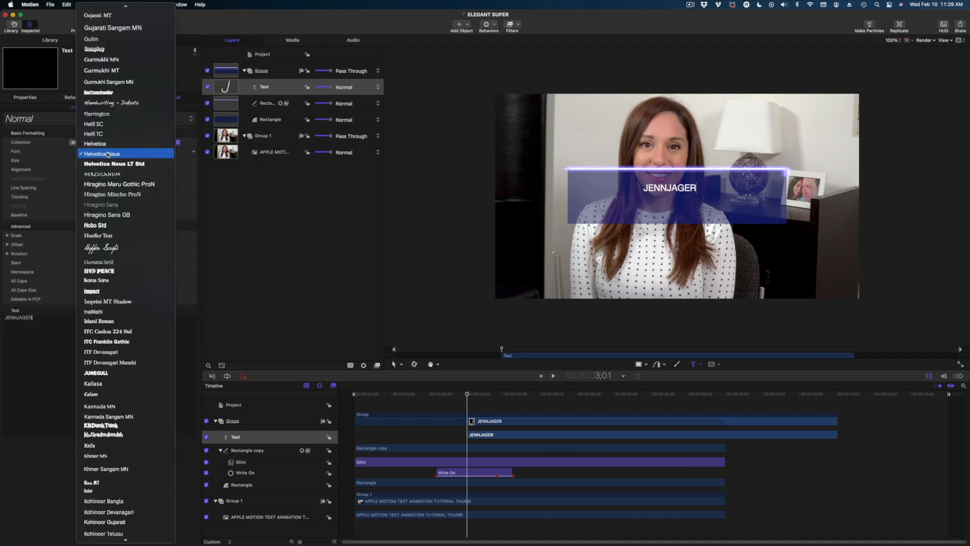
{"action": "scroll", "coordinate": [133, 405], "scroll_direction": "down", "scroll_amount": 15}
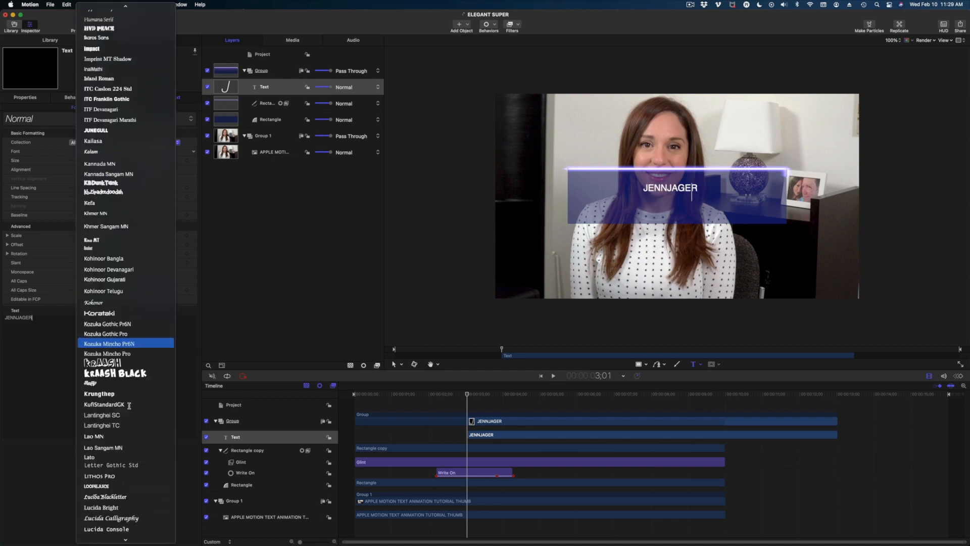
{"action": "left_click", "coordinate": [96, 205]}
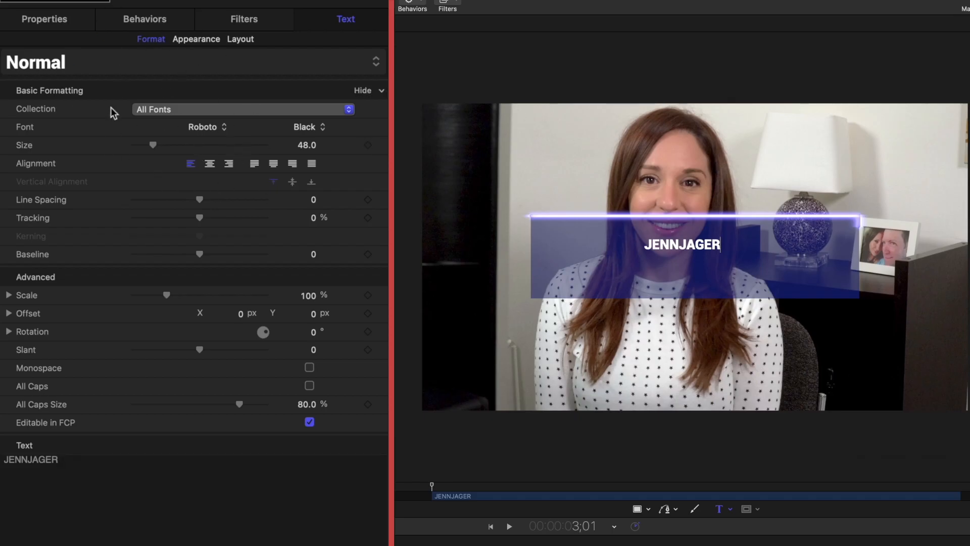
{"action": "left_click", "coordinate": [210, 164]}
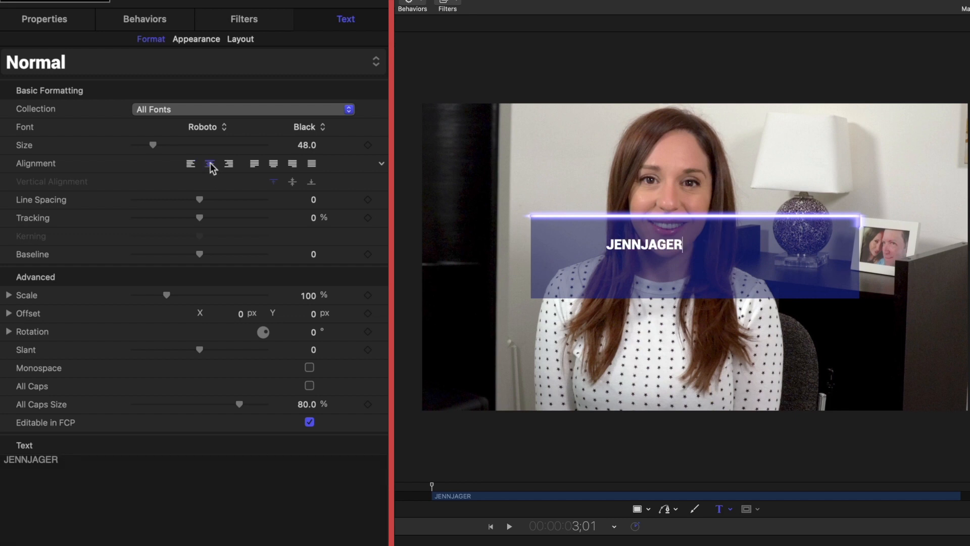
{"action": "left_click", "coordinate": [44, 18]}
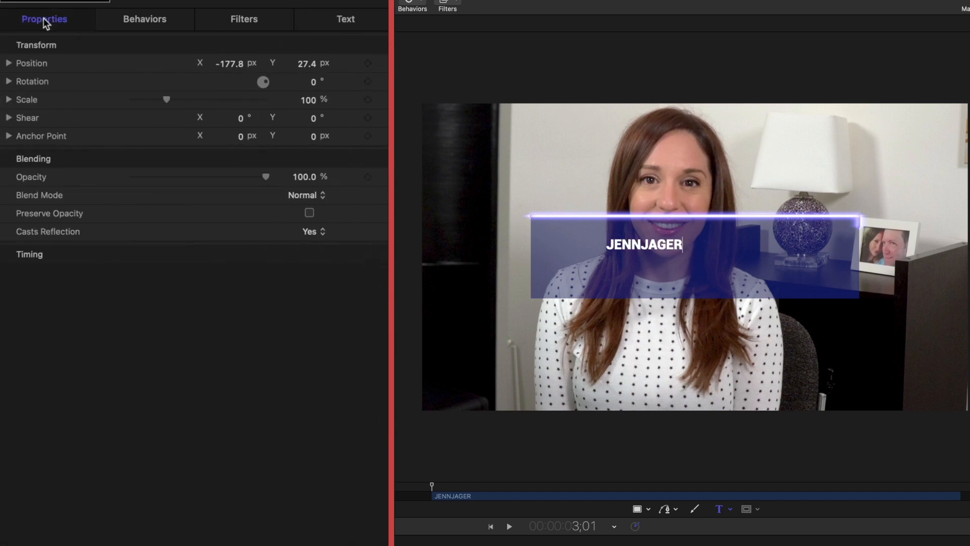
{"action": "left_click", "coordinate": [383, 64]}
{"action": "left_click", "coordinate": [388, 72]}
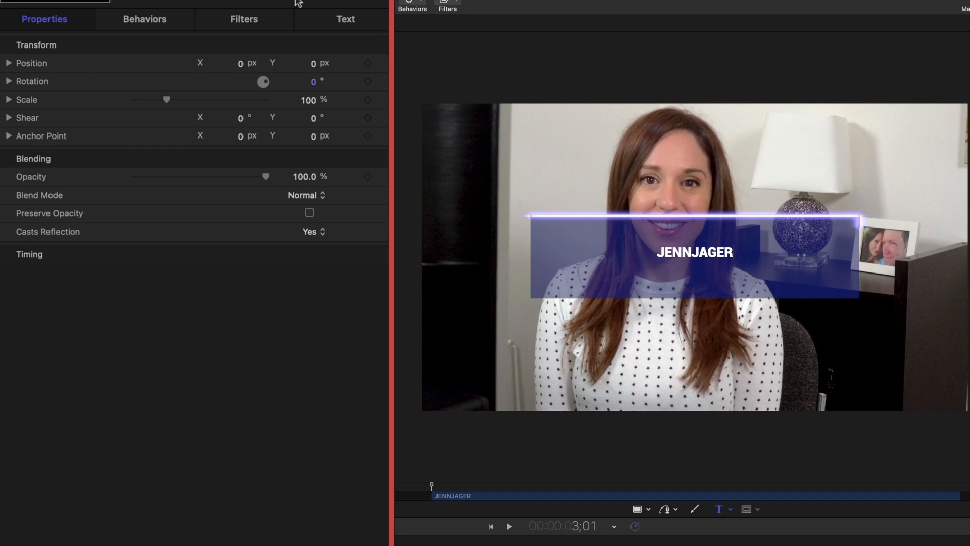
{"action": "left_click", "coordinate": [347, 20]}
{"action": "left_click_drag", "start_coordinate": [153, 145], "coordinate": [212, 167]}
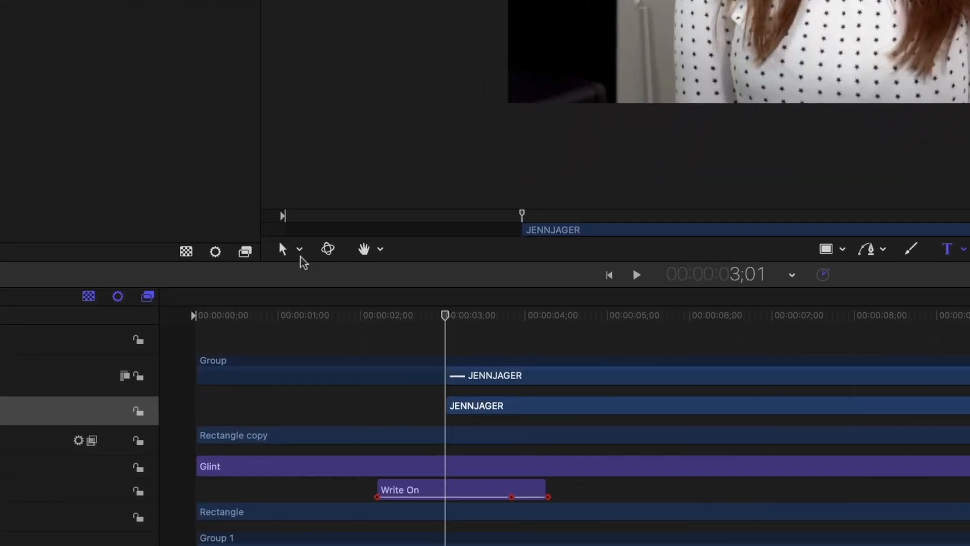
Switch to letter-level Transform Glyph mode with canvas overlays shown.
{"action": "left_click", "coordinate": [299, 250]}
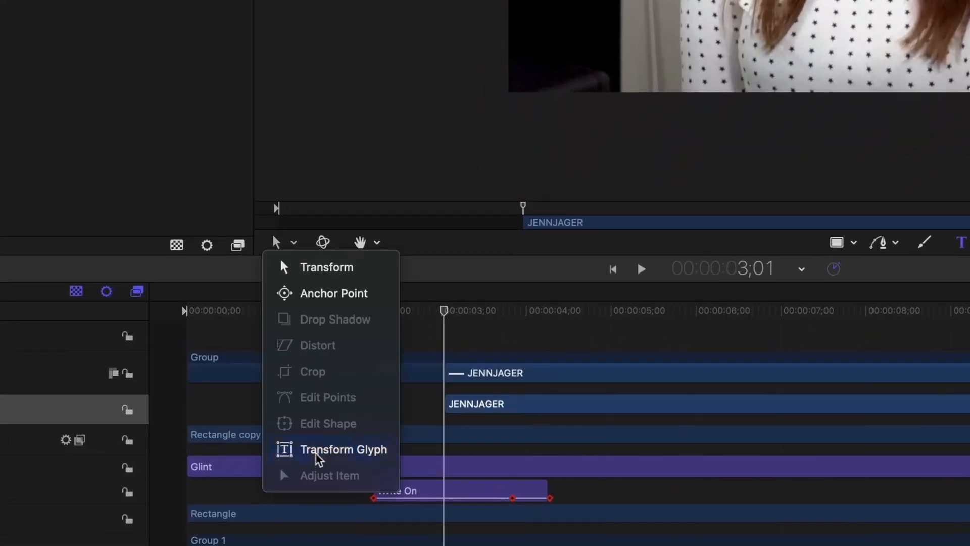
{"action": "left_click", "coordinate": [317, 453]}
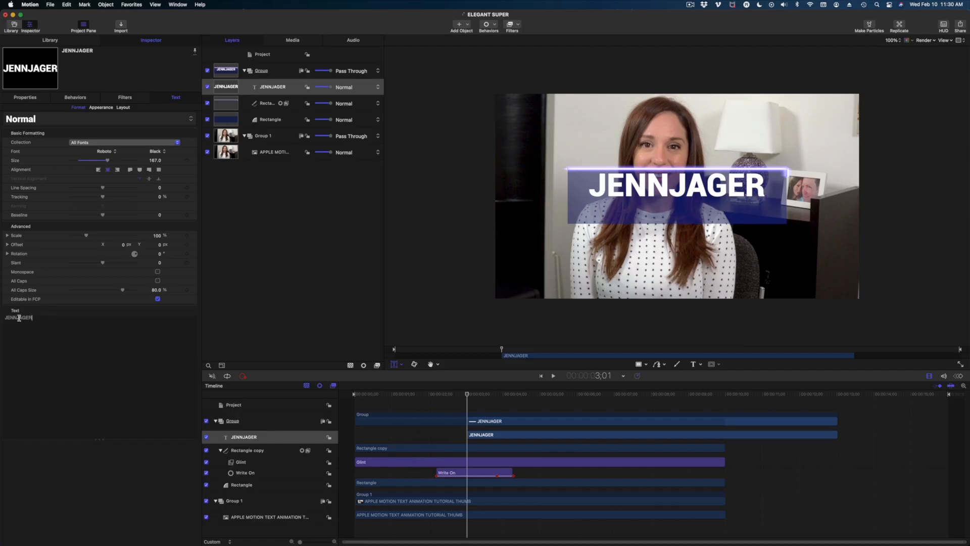
{"action": "left_click", "coordinate": [31, 317]}
{"action": "left_click", "coordinate": [943, 40]}
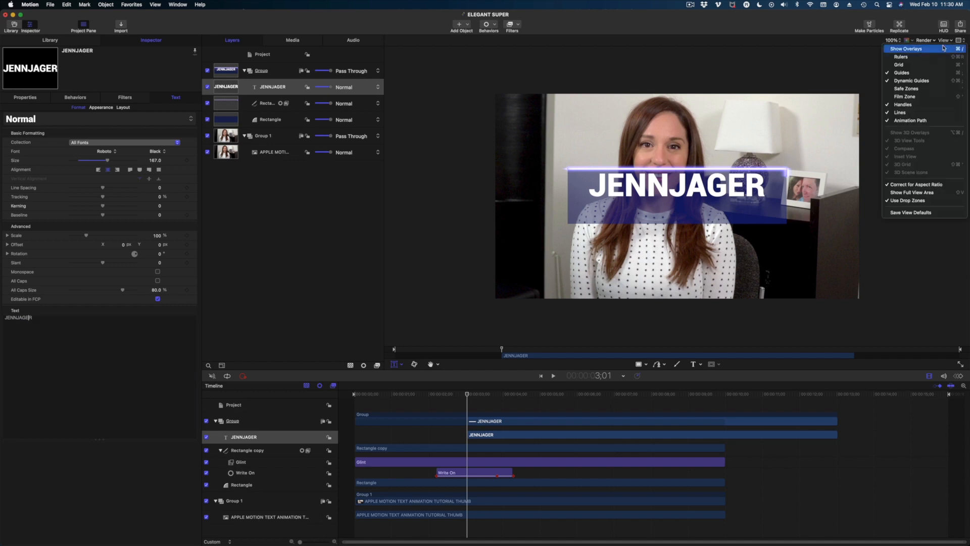
{"action": "left_click", "coordinate": [944, 48]}
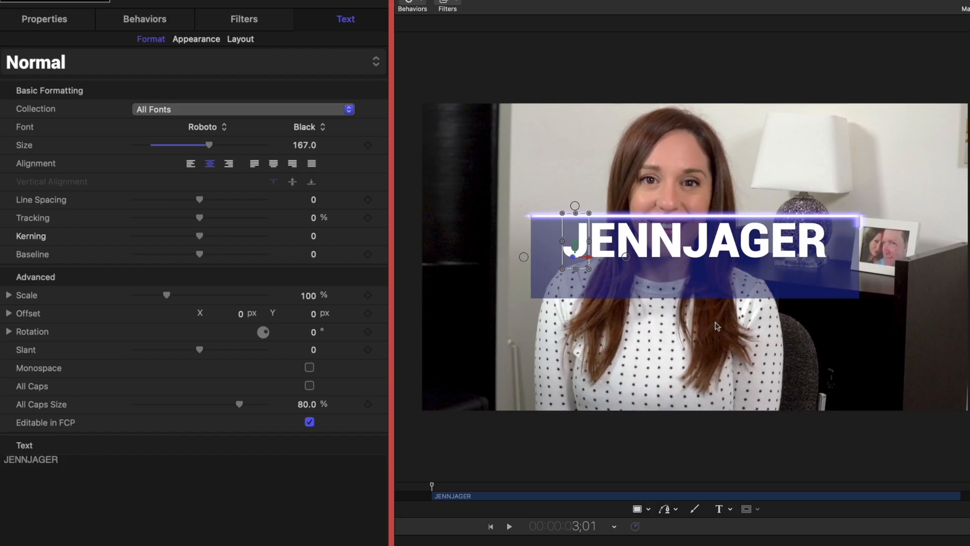
Select JAGER and set it to Roboto Light, then return to the Transform tool.
{"action": "double_click", "coordinate": [28, 458]}
{"action": "left_click", "coordinate": [28, 458]}
{"action": "left_click_drag", "start_coordinate": [30, 458], "coordinate": [66, 459]}
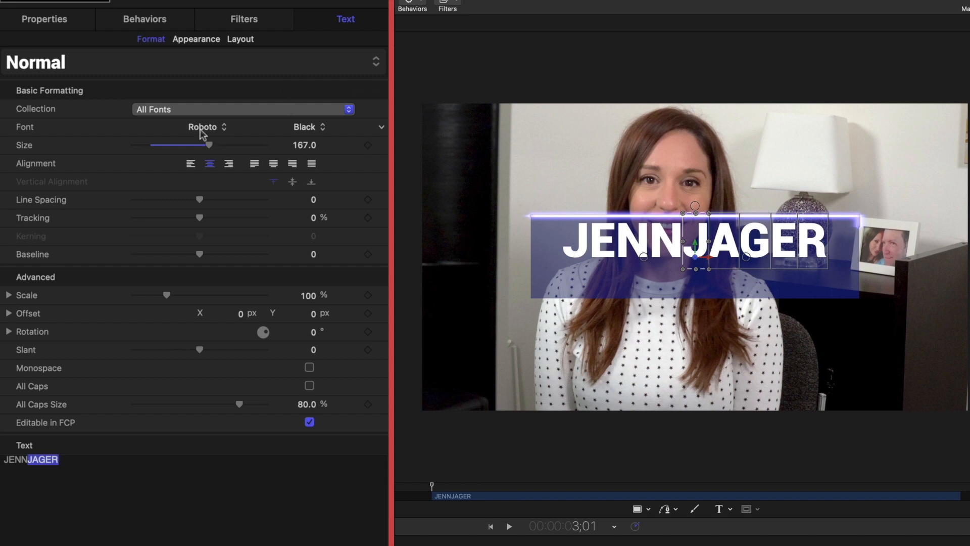
{"action": "left_click", "coordinate": [299, 129]}
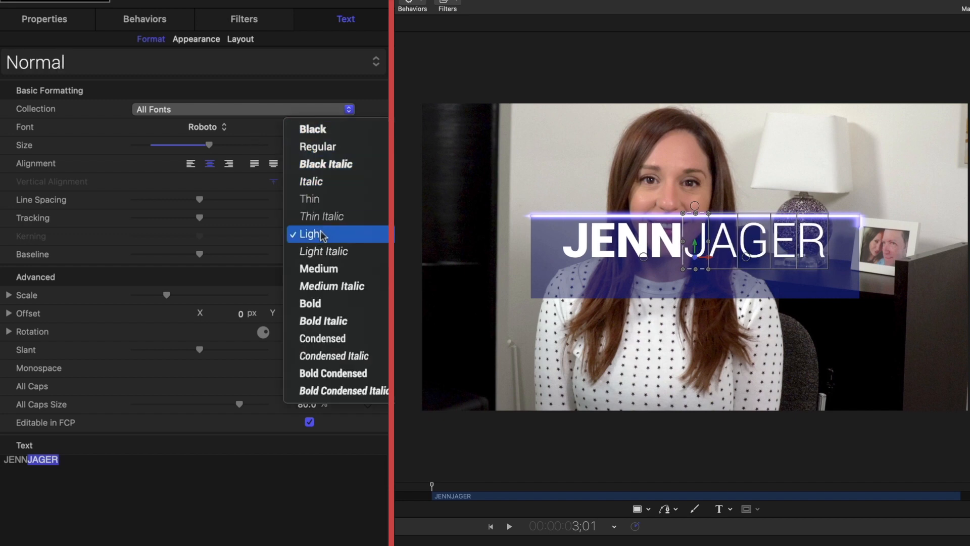
{"action": "left_click", "coordinate": [398, 364]}
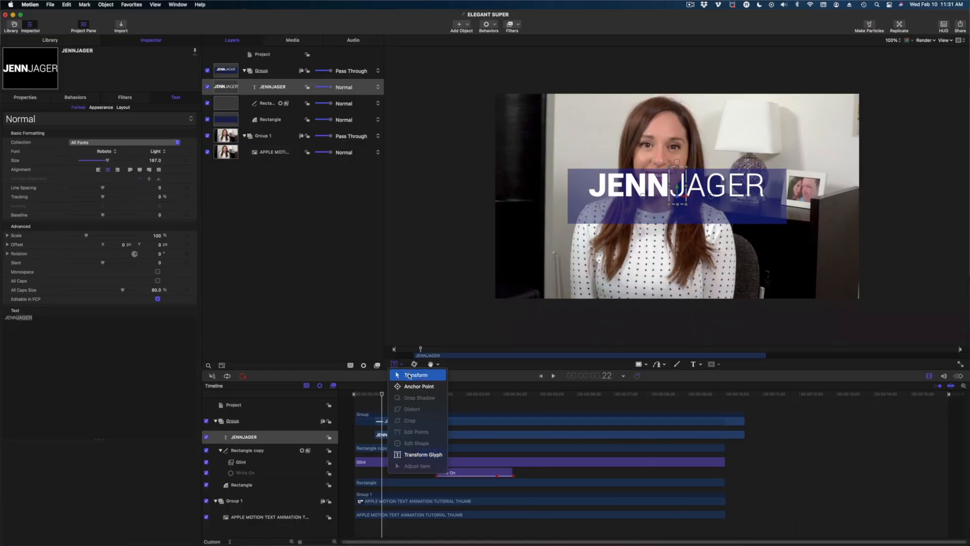
{"action": "left_click", "coordinate": [407, 375]}
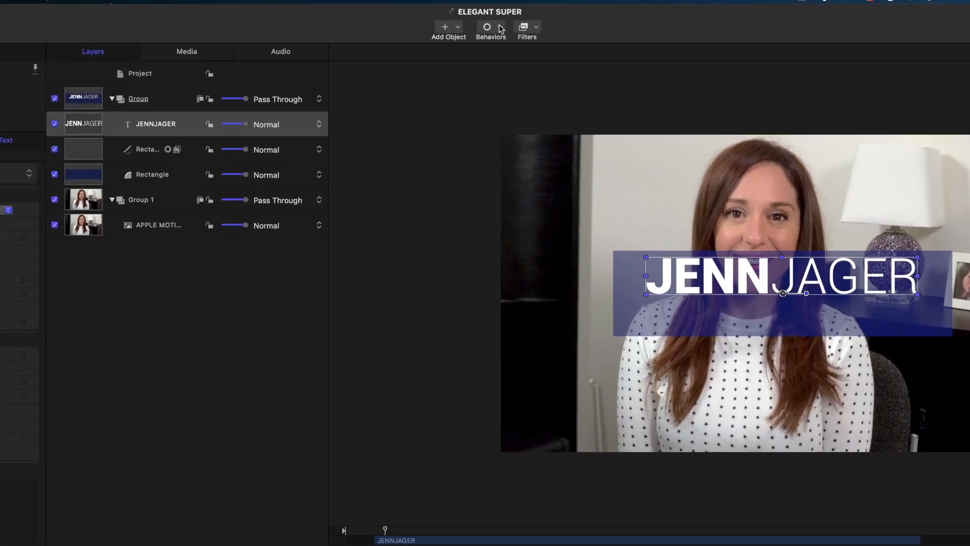
{"action": "left_click", "coordinate": [501, 28]}
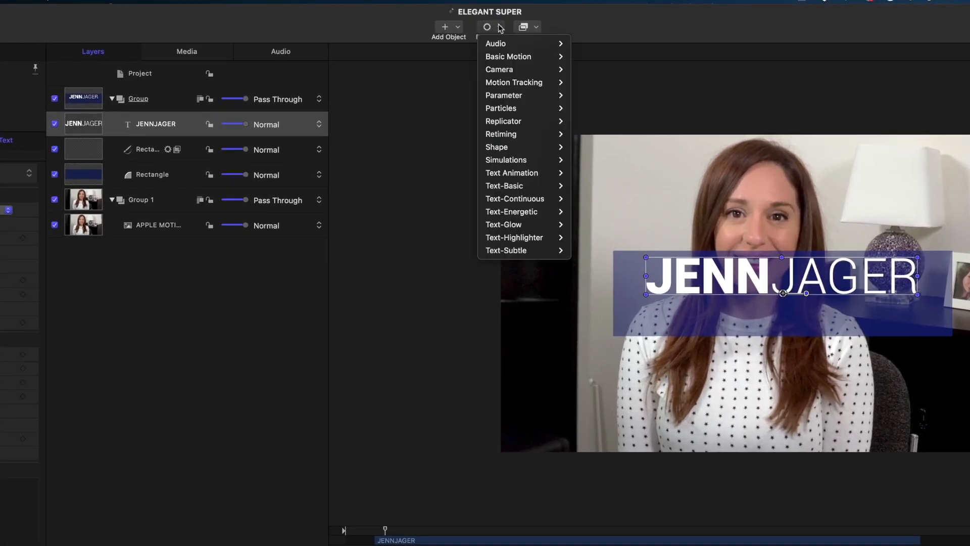
{"action": "mouse_move", "coordinate": [531, 250]}
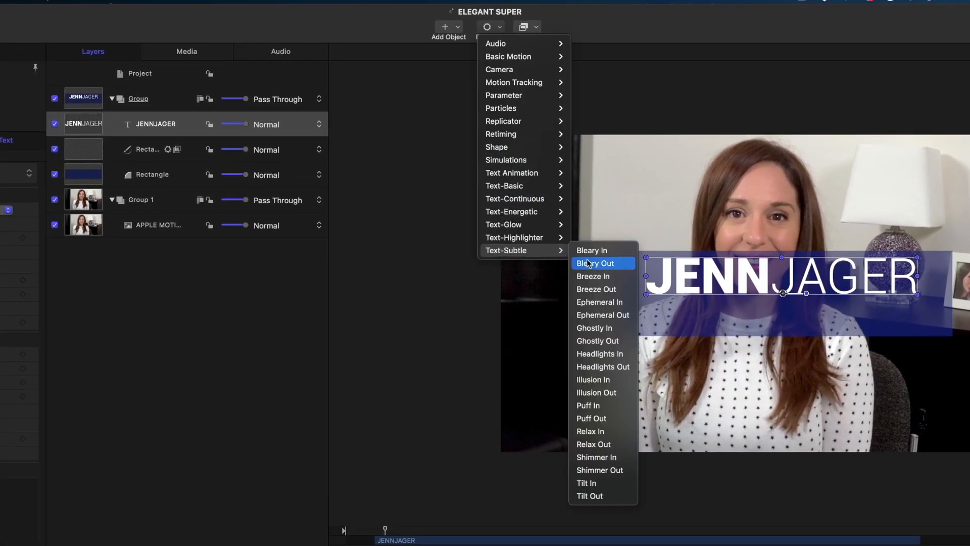
{"action": "left_click", "coordinate": [602, 459]}
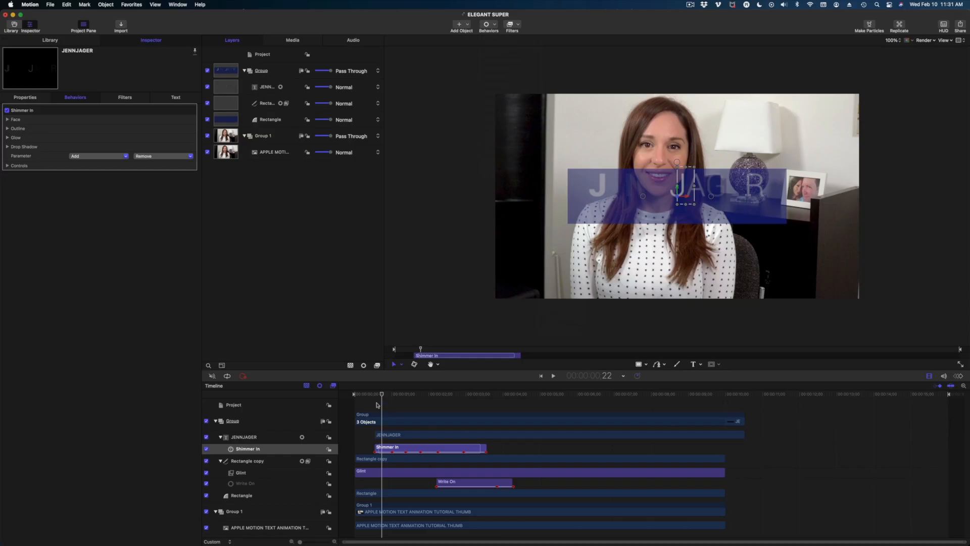
{"action": "left_click_drag", "start_coordinate": [376, 399], "coordinate": [481, 416]}
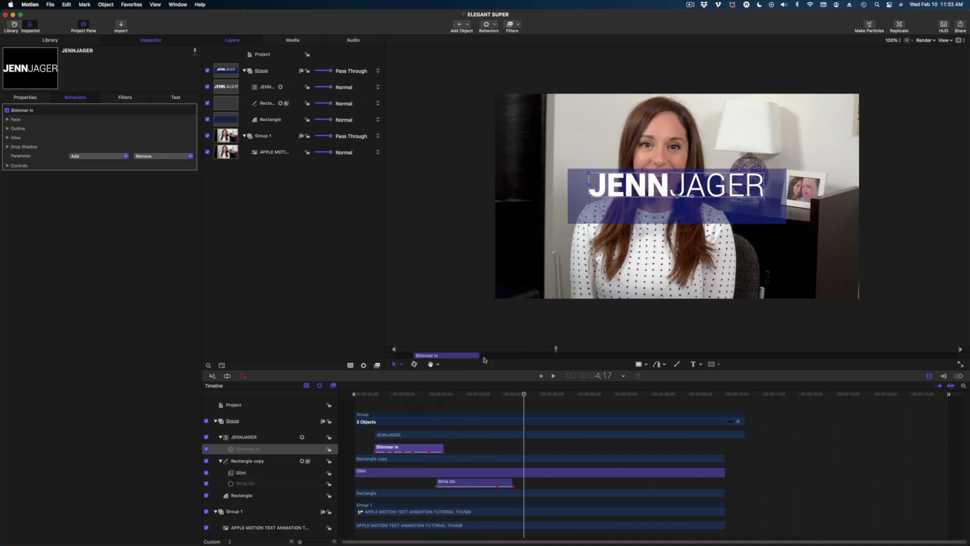
{"action": "left_click_drag", "start_coordinate": [378, 396], "coordinate": [408, 404]}
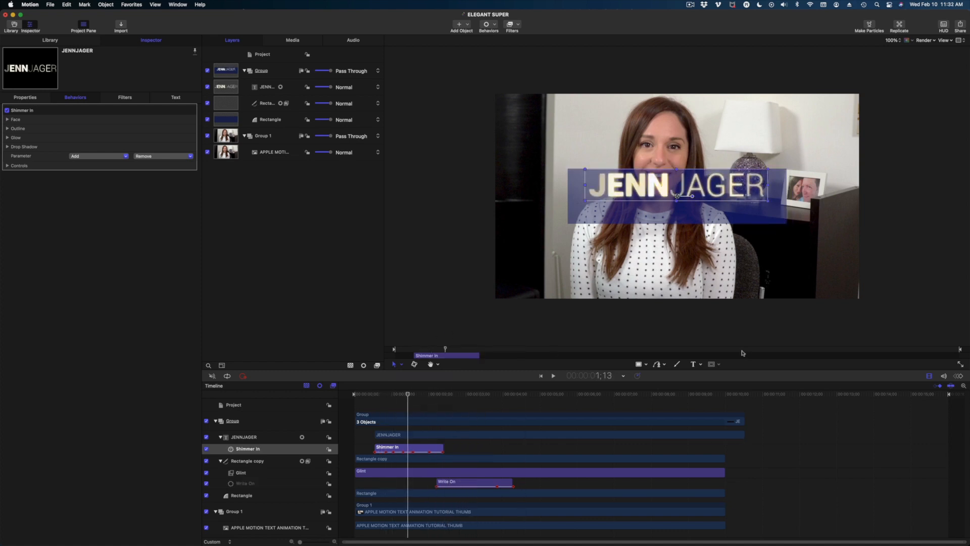
{"action": "left_click", "coordinate": [694, 365]}
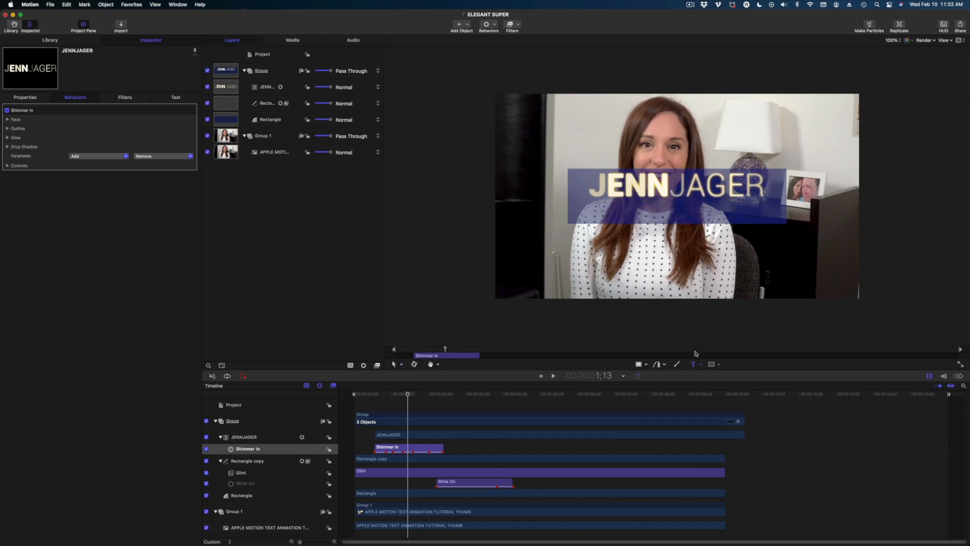
{"action": "left_click", "coordinate": [605, 207]}
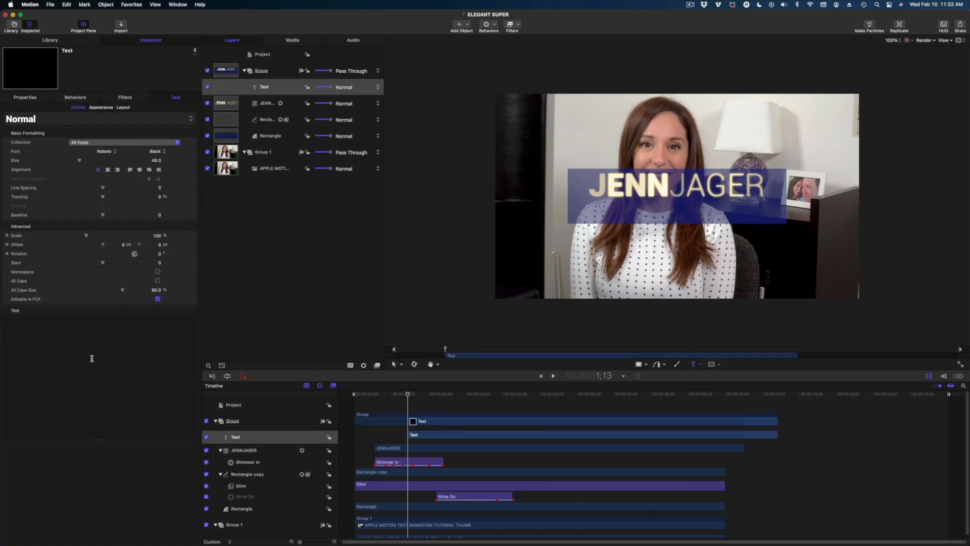
Type 'Creative Director' and set the word Creative to the Light weight.
{"action": "type", "text": "Creative Director"}
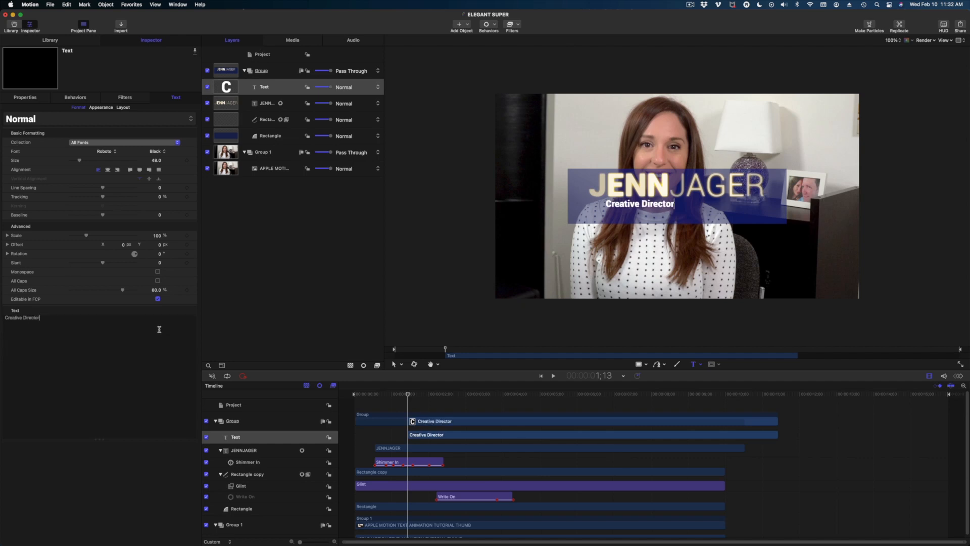
{"action": "key", "text": "Escape"}
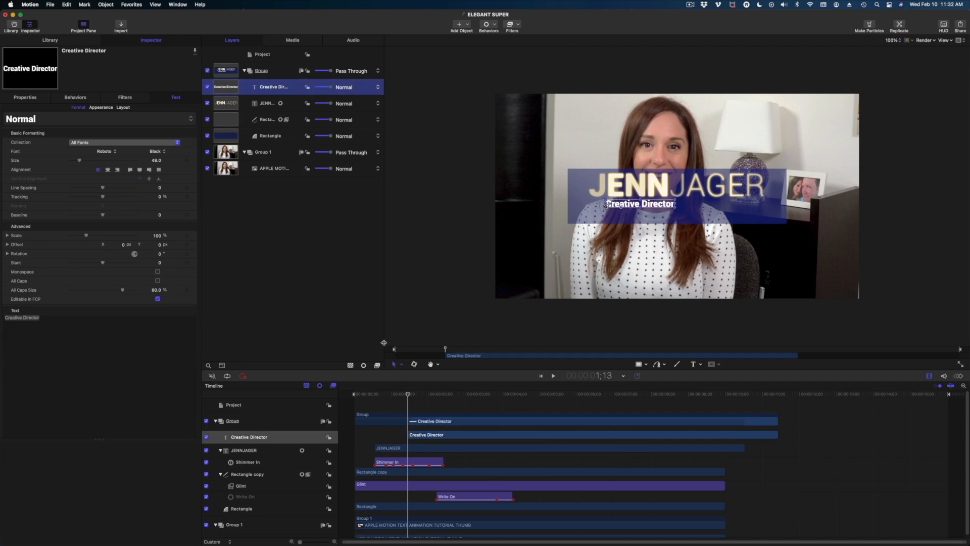
{"action": "left_click", "coordinate": [403, 366]}
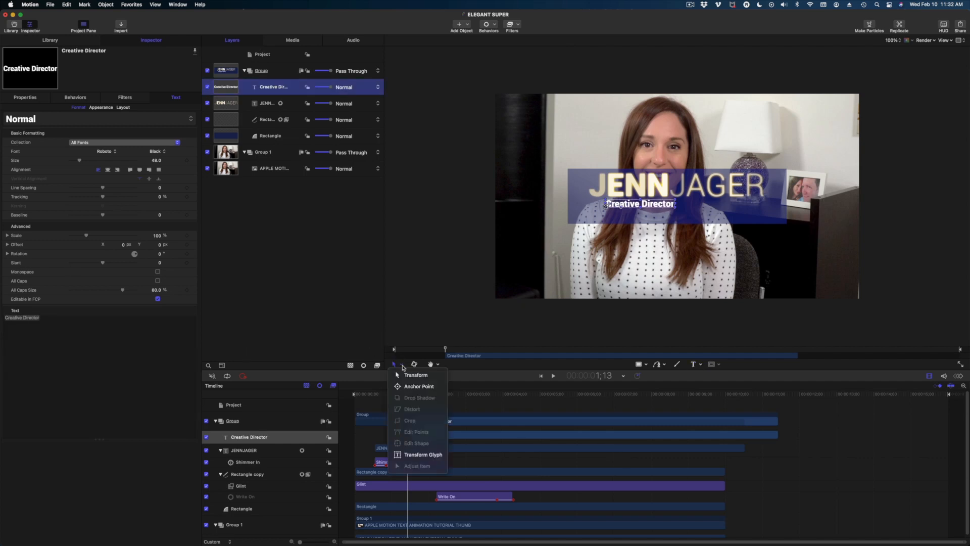
{"action": "left_click", "coordinate": [439, 455]}
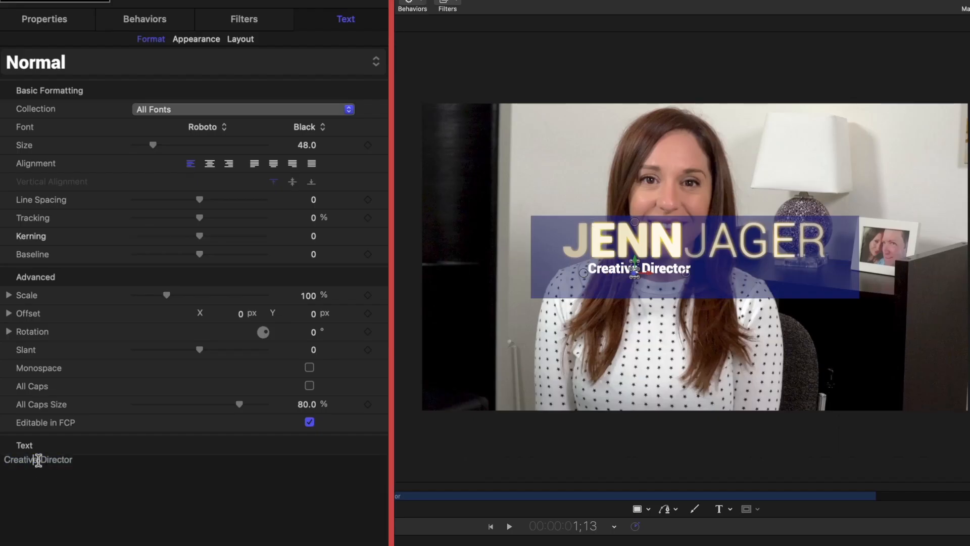
{"action": "left_click_drag", "start_coordinate": [20, 317], "coordinate": [6, 312]}
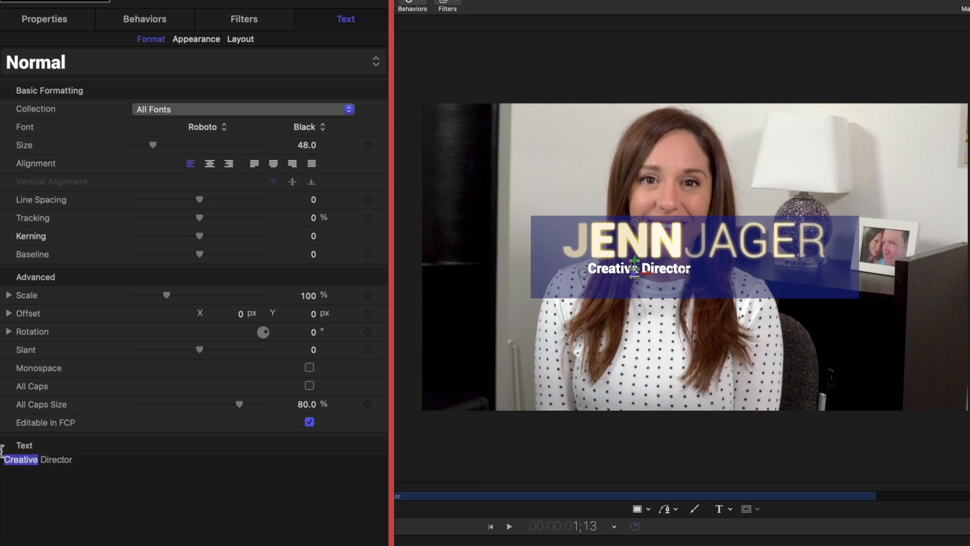
{"action": "left_click", "coordinate": [303, 127]}
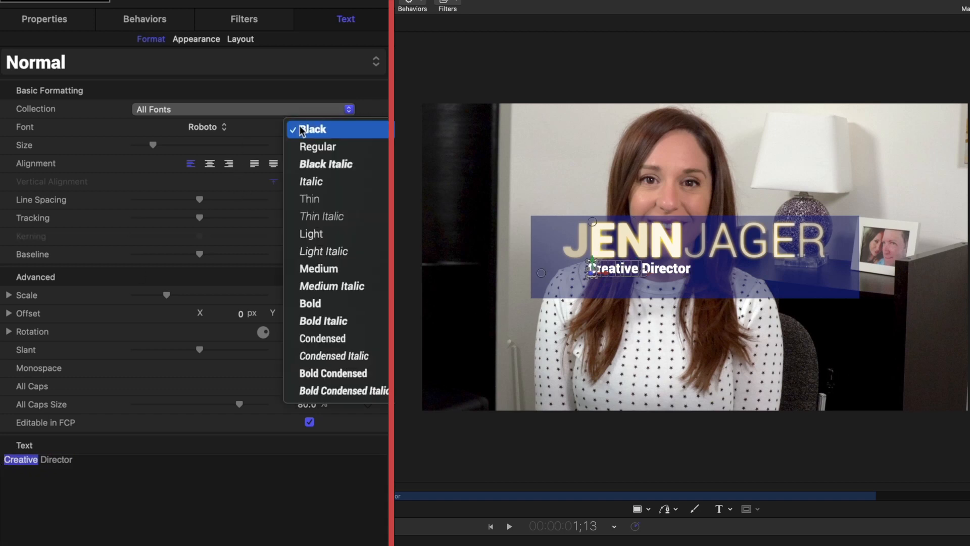
{"action": "left_click", "coordinate": [324, 235]}
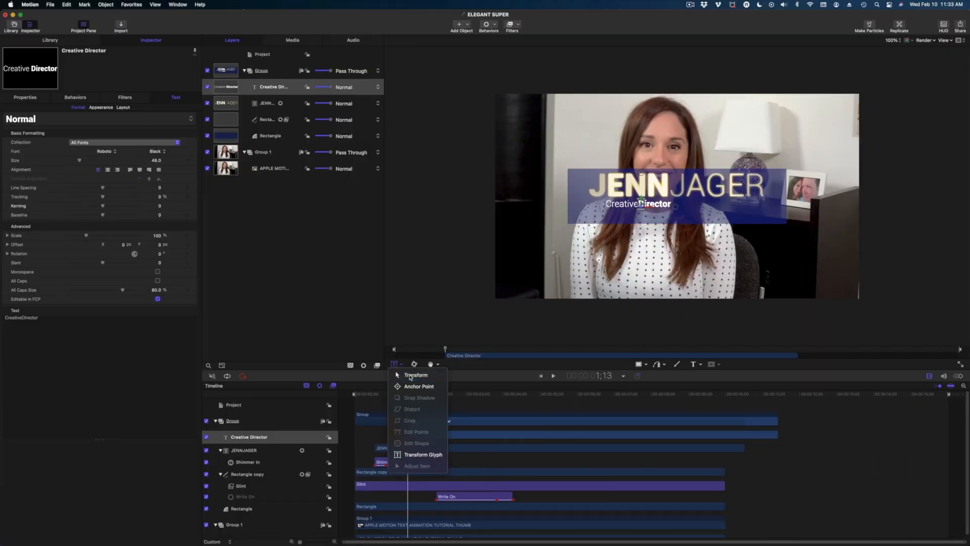
{"action": "key", "text": "super+a"}
{"action": "left_click_drag", "start_coordinate": [80, 162], "coordinate": [88, 164]}
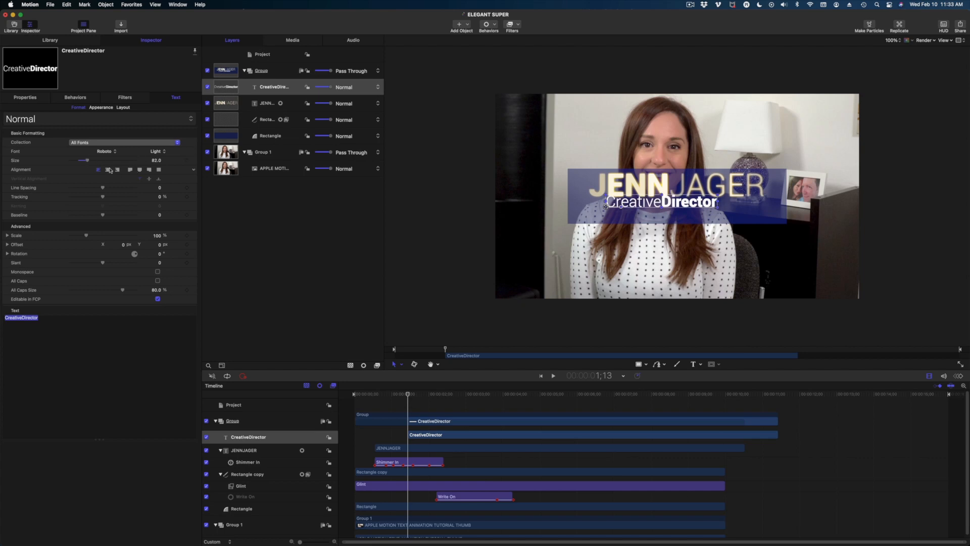
{"action": "left_click", "coordinate": [109, 170]}
{"action": "mouse_move", "coordinate": [606, 206]}
{"action": "left_mouse_down"}
{"action": "mouse_move", "coordinate": [645, 215]}
{"action": "mouse_move", "coordinate": [624, 210]}
{"action": "left_mouse_up"}
{"action": "left_click_drag", "start_coordinate": [626, 186], "coordinate": [625, 188]}
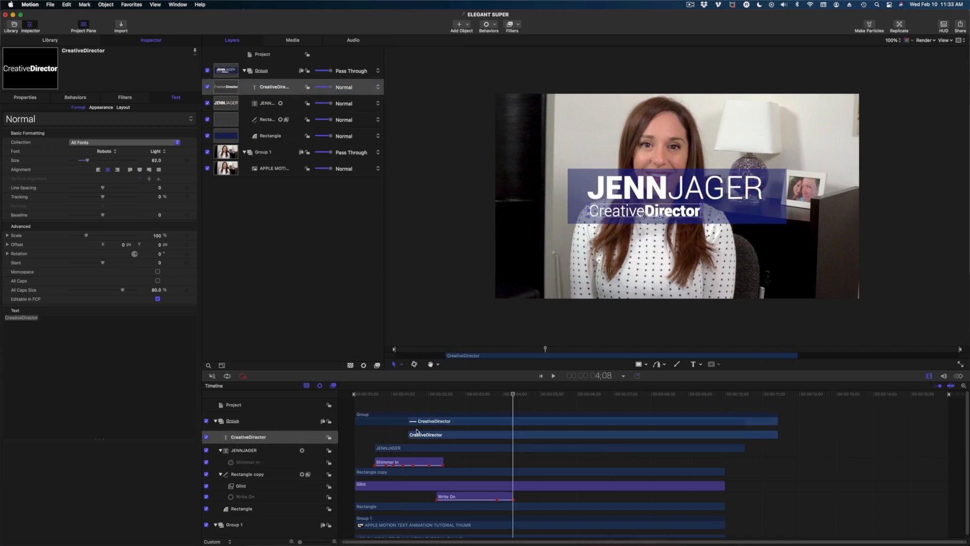
{"action": "left_click", "coordinate": [278, 87]}
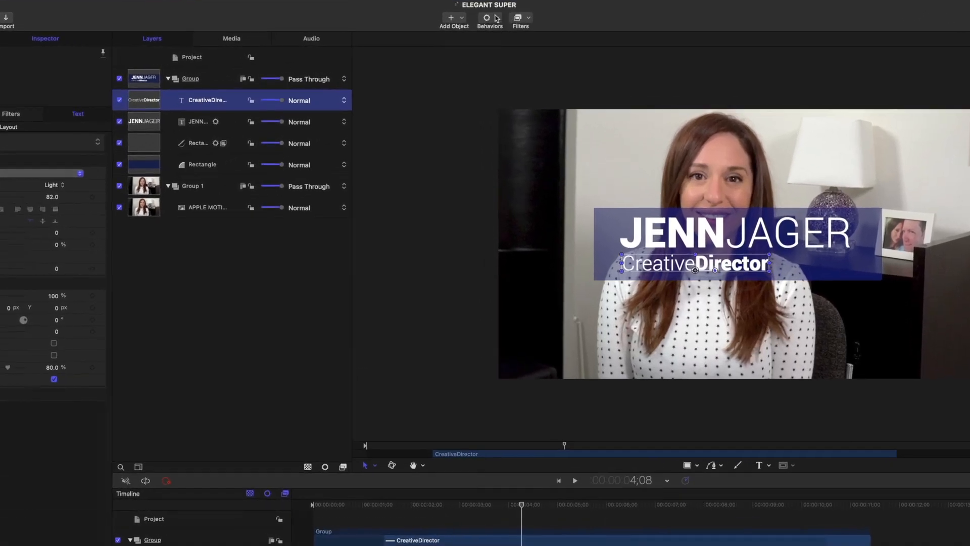
Apply the Text-Highlighter Pirouette behavior to the CreativeDirector subtitle and preview it.
{"action": "left_click", "coordinate": [486, 25]}
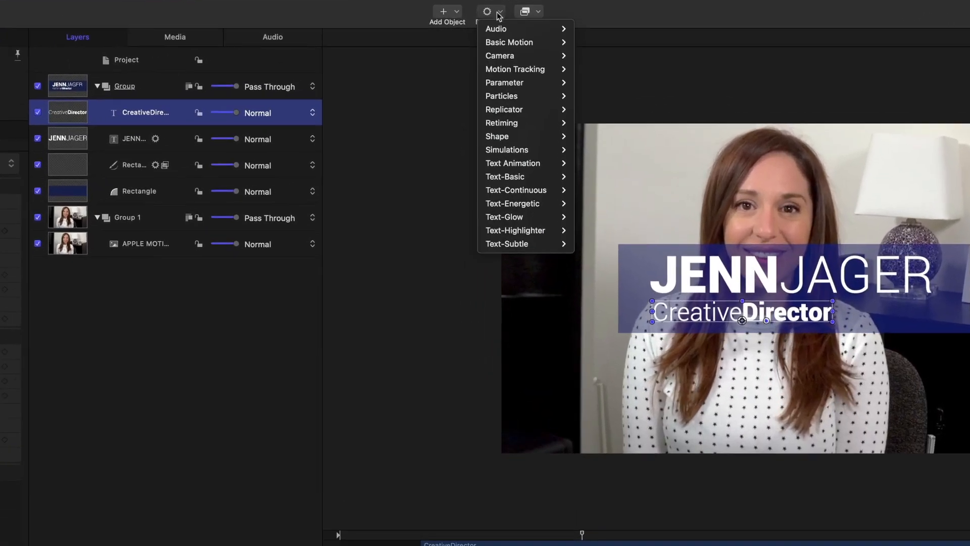
{"action": "mouse_move", "coordinate": [528, 260]}
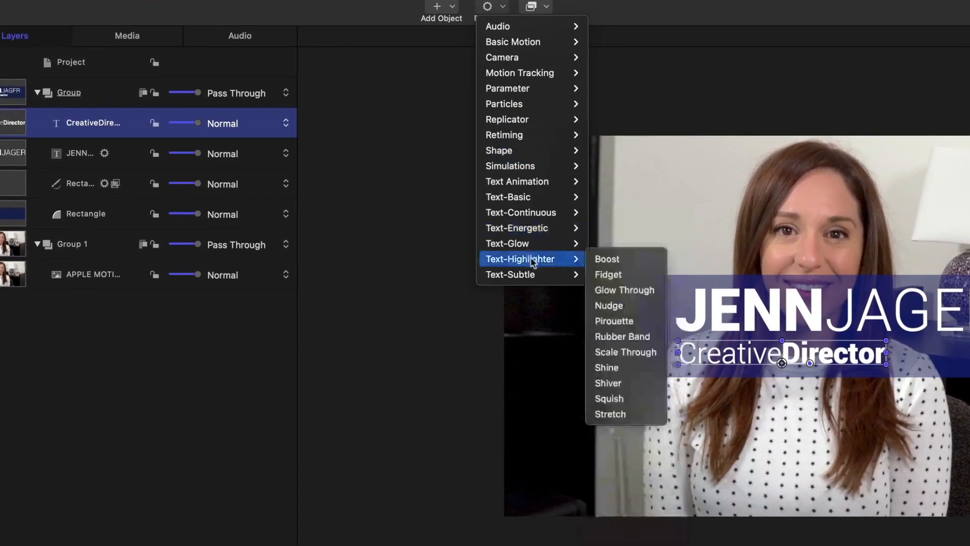
{"action": "left_click", "coordinate": [614, 321]}
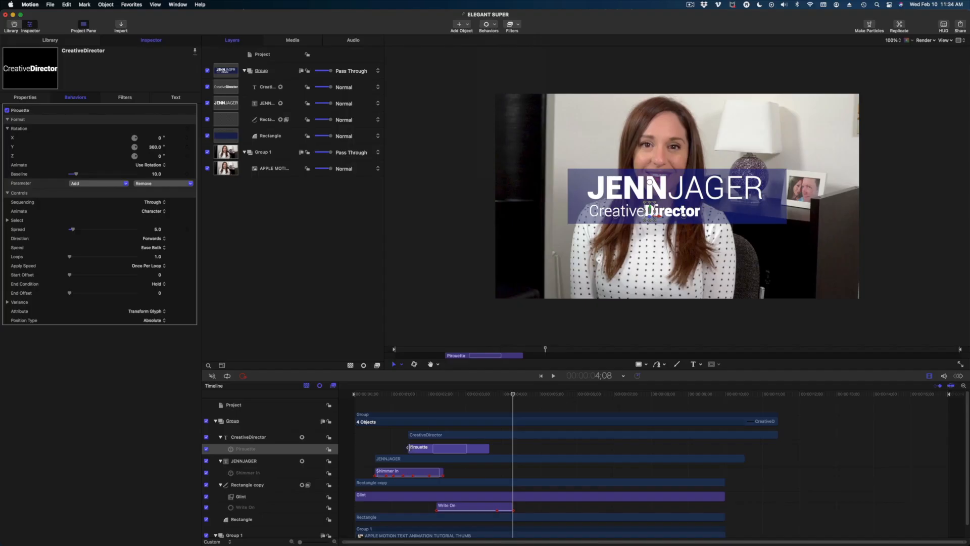
{"action": "left_click_drag", "start_coordinate": [408, 447], "coordinate": [430, 447]}
{"action": "left_click", "coordinate": [408, 392]}
{"action": "key", "text": "space"}
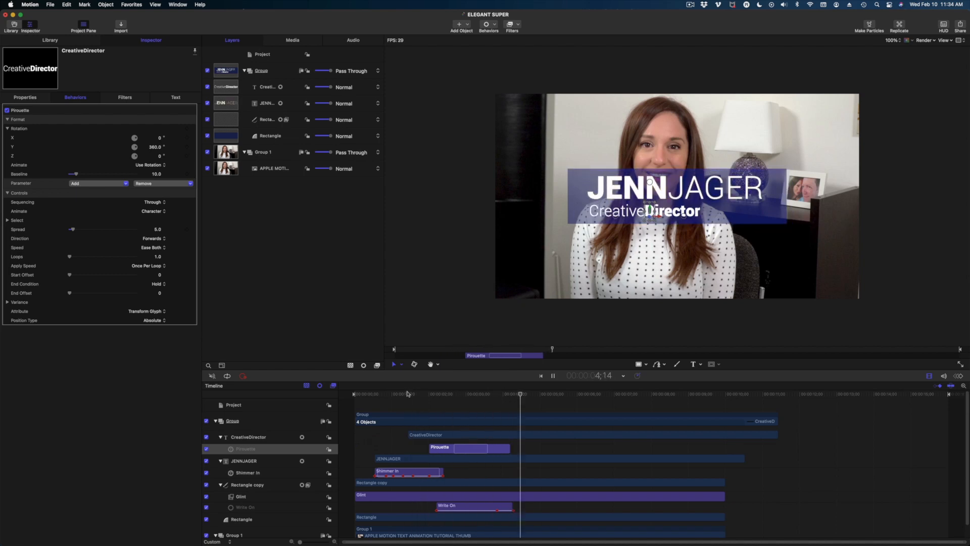
{"action": "left_click_drag", "start_coordinate": [382, 436], "coordinate": [363, 437]}
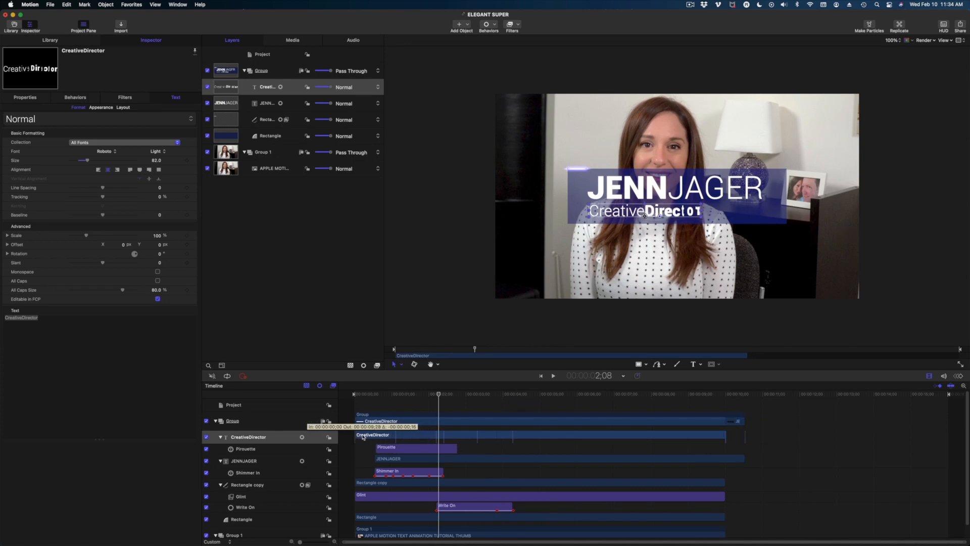
{"action": "left_click", "coordinate": [364, 394]}
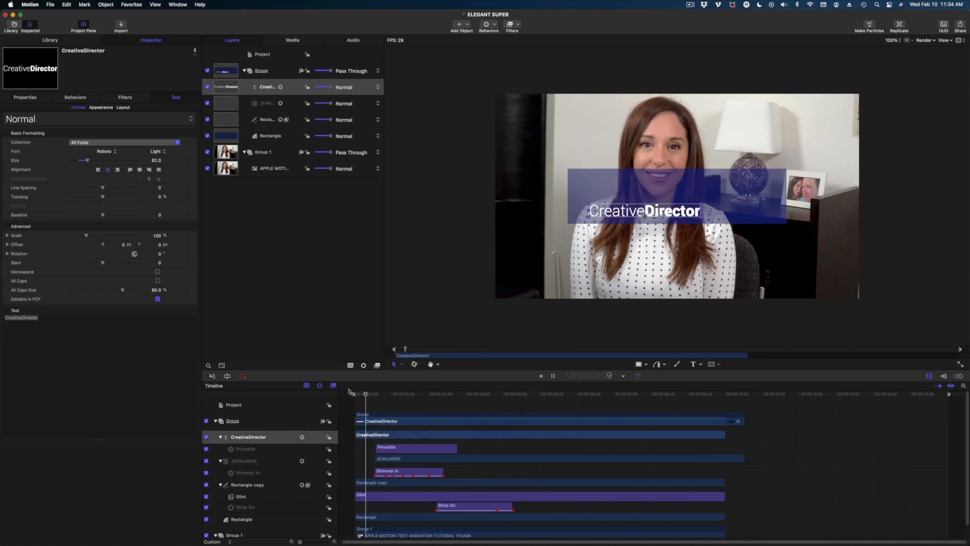
{"action": "left_click_drag", "start_coordinate": [405, 459], "coordinate": [396, 459]}
{"action": "left_click", "coordinate": [384, 435]}
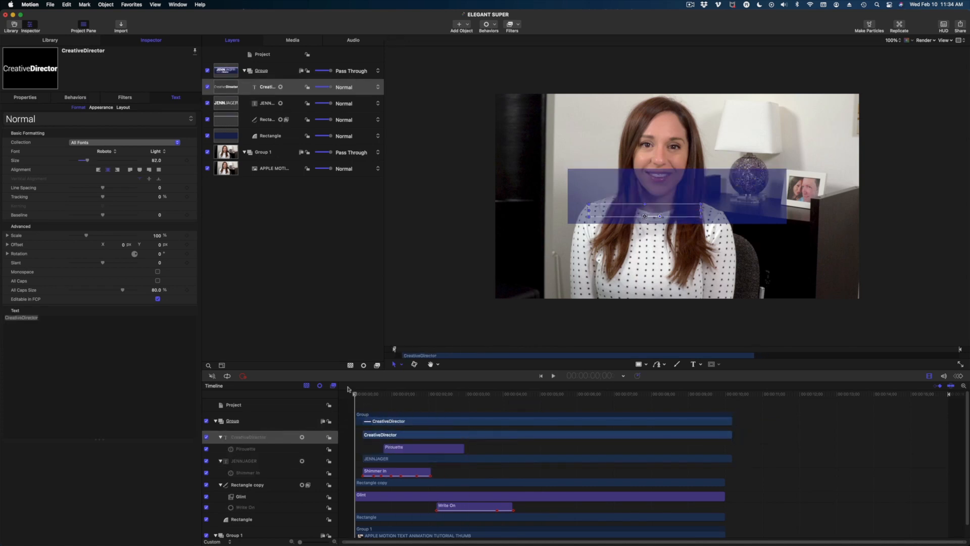
{"action": "mouse_move", "coordinate": [355, 394]}
{"action": "left_mouse_down"}
{"action": "mouse_move", "coordinate": [561, 393]}
{"action": "mouse_move", "coordinate": [374, 396]}
{"action": "left_mouse_up"}
{"action": "key", "text": "space"}
{"action": "left_click", "coordinate": [261, 71]}
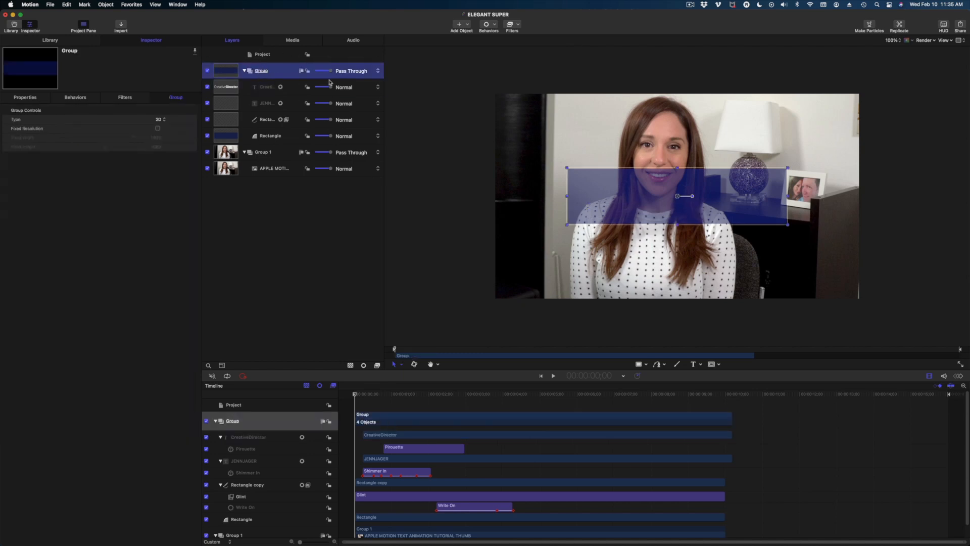
Keyframe the Group's Scale at 0% at the start of the timeline.
{"action": "left_click", "coordinate": [353, 394]}
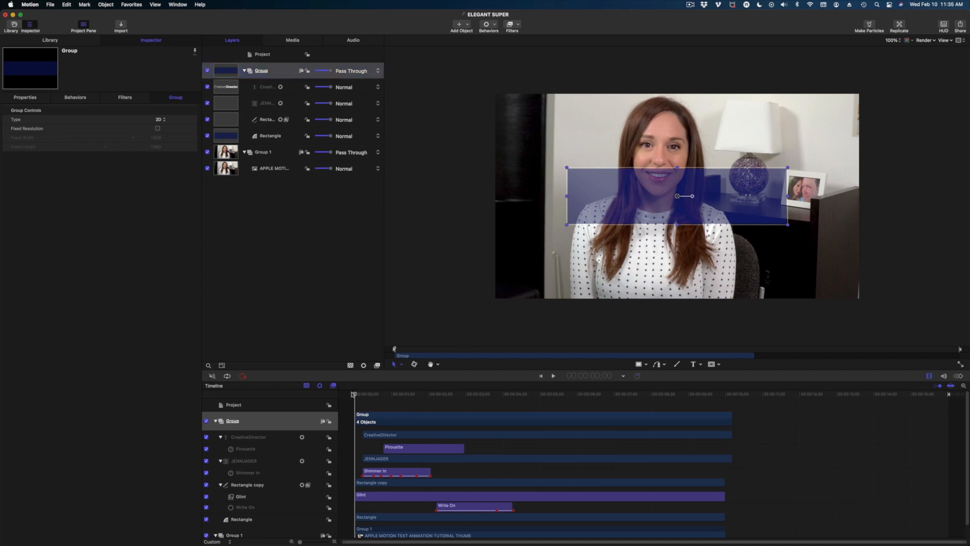
{"action": "left_click", "coordinate": [23, 97]}
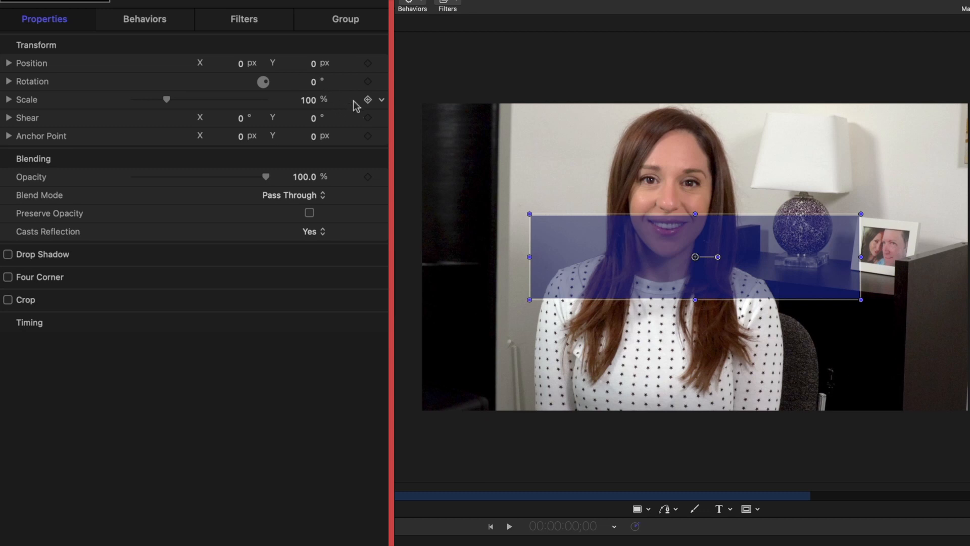
{"action": "left_click", "coordinate": [187, 138]}
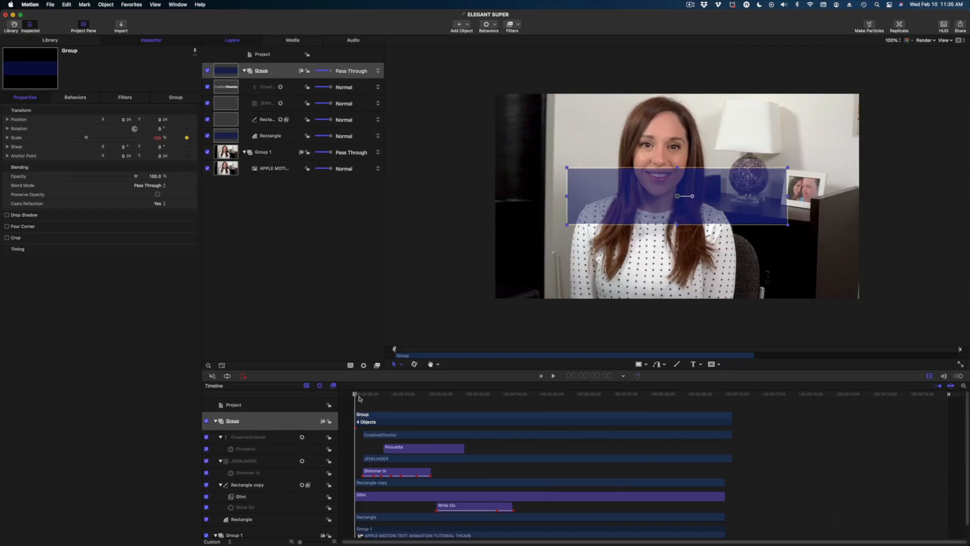
{"action": "left_click_drag", "start_coordinate": [86, 138], "coordinate": [61, 141]}
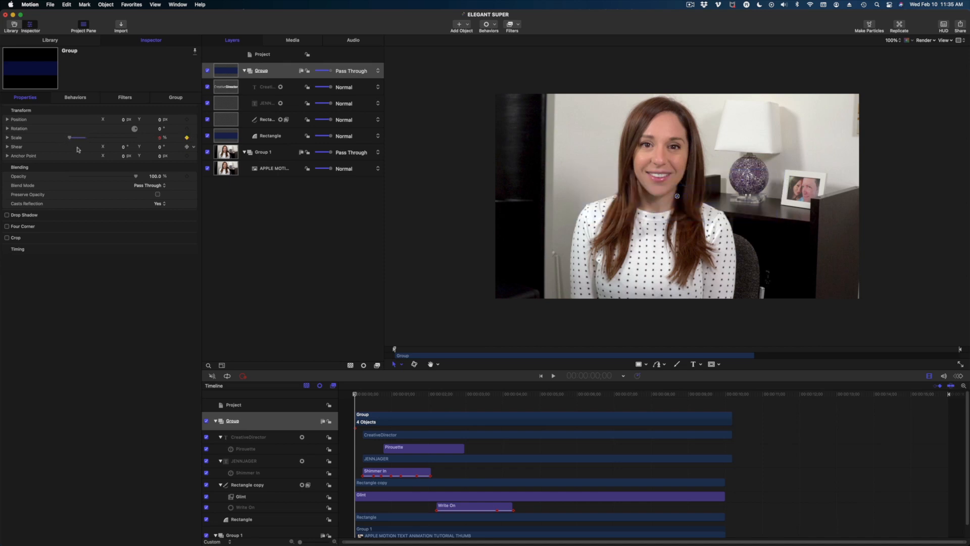
Set the Group's Scale to 103% at frame 10.
{"action": "key", "text": "Right"}
{"action": "key", "text": "Right"}
{"action": "key", "text": "Right"}
{"action": "key", "text": "Right"}
{"action": "key", "text": "Right"}
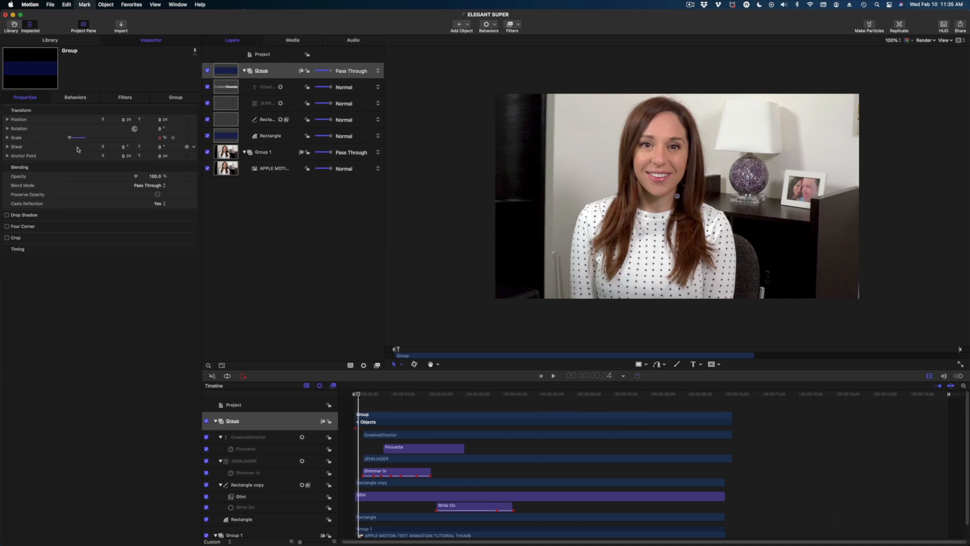
{"action": "key", "text": "Right"}
{"action": "key", "text": "Right"}
{"action": "key", "text": "Right"}
{"action": "key", "text": "Right"}
{"action": "key", "text": "Right"}
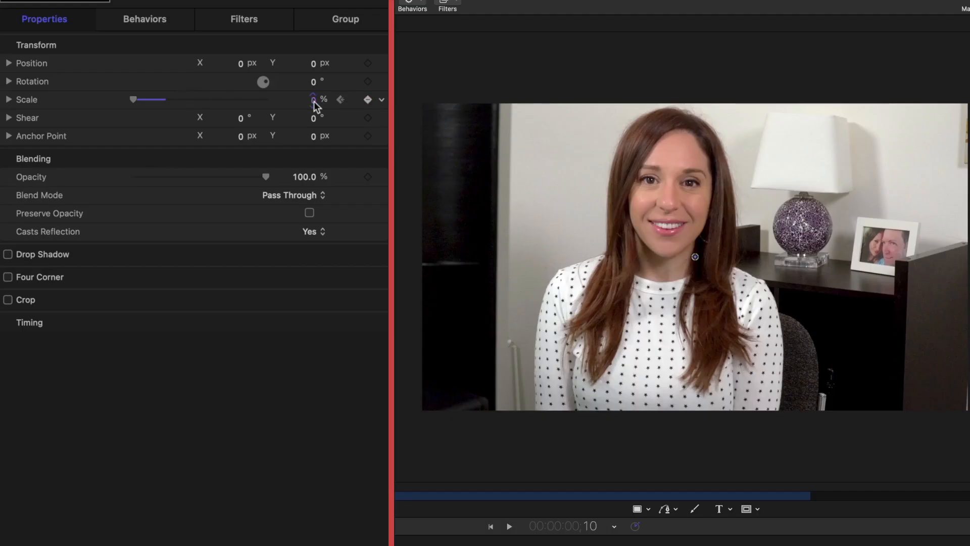
{"action": "left_click", "coordinate": [313, 100]}
{"action": "type", "text": "103"}
{"action": "key", "text": "Return"}
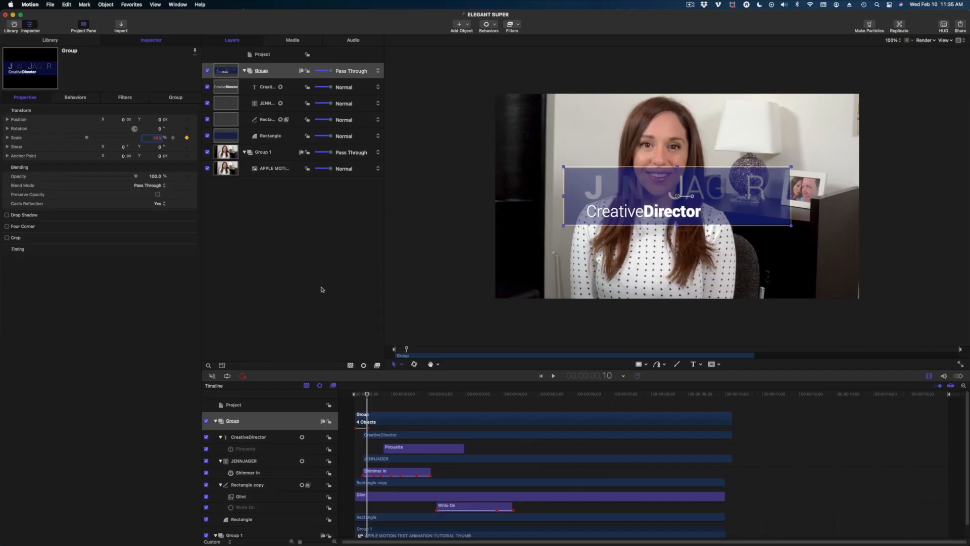
Set the Group's Scale back to 100% at frame 12 and play the scale-in.
{"action": "left_click_drag", "start_coordinate": [368, 395], "coordinate": [370, 394]}
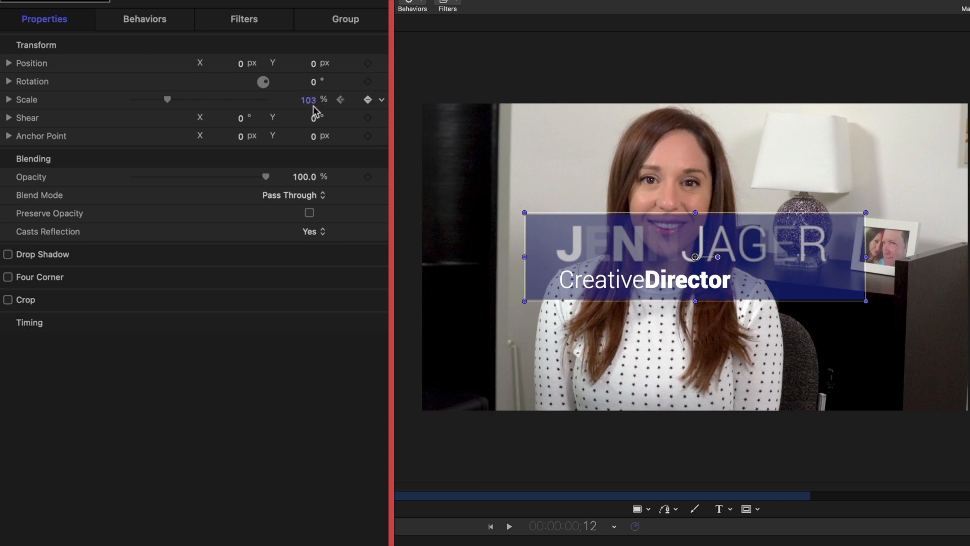
{"action": "left_click", "coordinate": [310, 101]}
{"action": "type", "text": "100"}
{"action": "key", "text": "Return"}
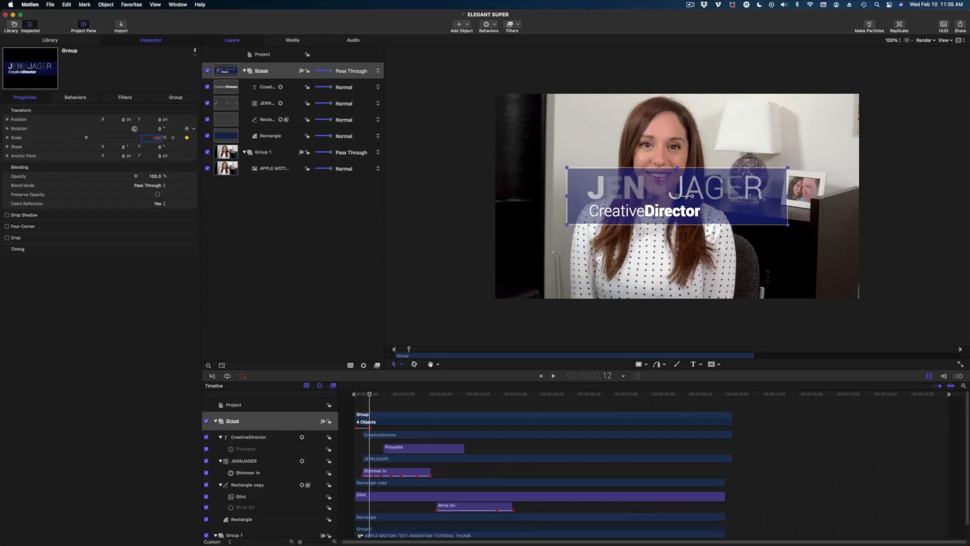
{"action": "left_click_drag", "start_coordinate": [375, 395], "coordinate": [341, 398]}
{"action": "key", "text": "space"}
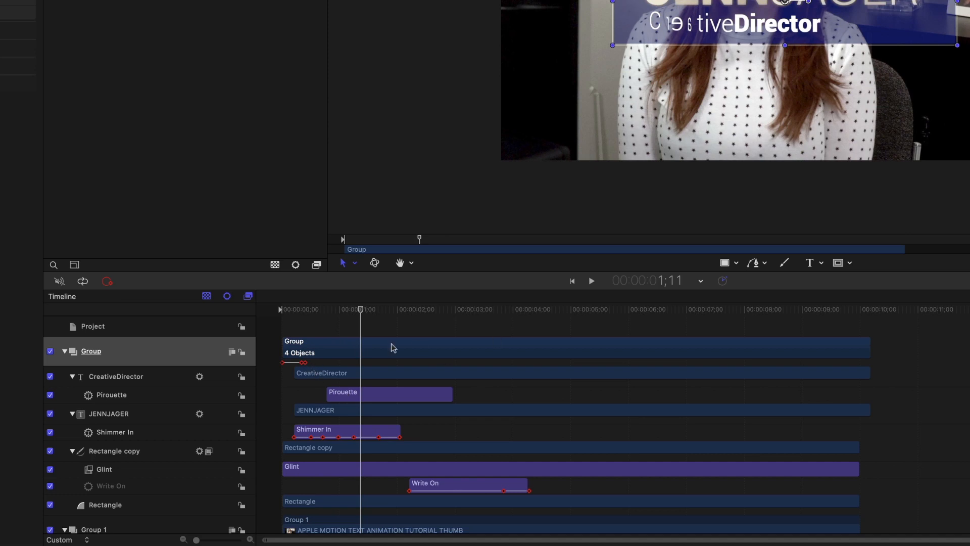
Shift all of the group's scale-in keyframes a few frames later in the zoomed Timeline.
{"action": "left_click", "coordinate": [303, 362]}
{"action": "mouse_move", "coordinate": [197, 540]}
{"action": "left_mouse_down"}
{"action": "mouse_move", "coordinate": [217, 539]}
{"action": "mouse_move", "coordinate": [191, 540]}
{"action": "mouse_move", "coordinate": [209, 541]}
{"action": "left_mouse_up"}
{"action": "left_click", "coordinate": [345, 313]}
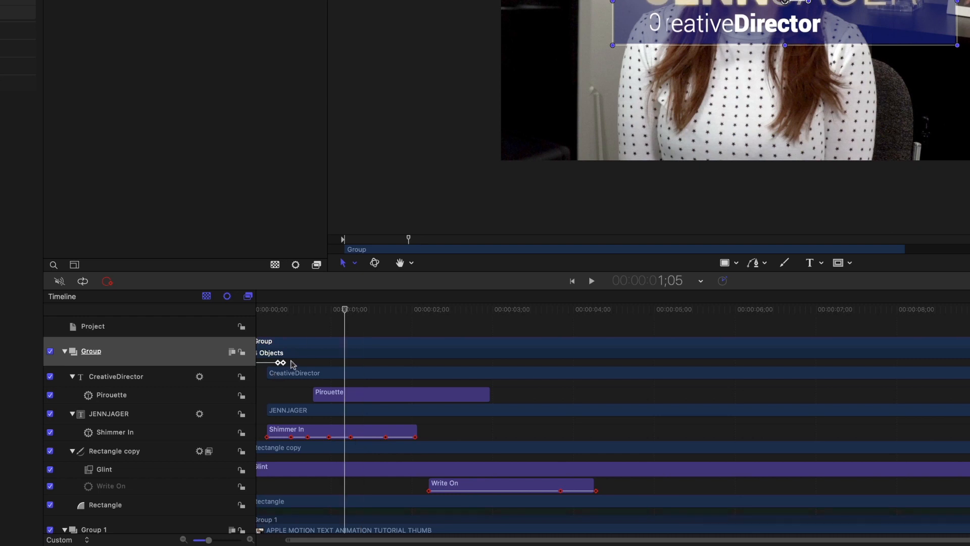
{"action": "left_click", "coordinate": [279, 363]}
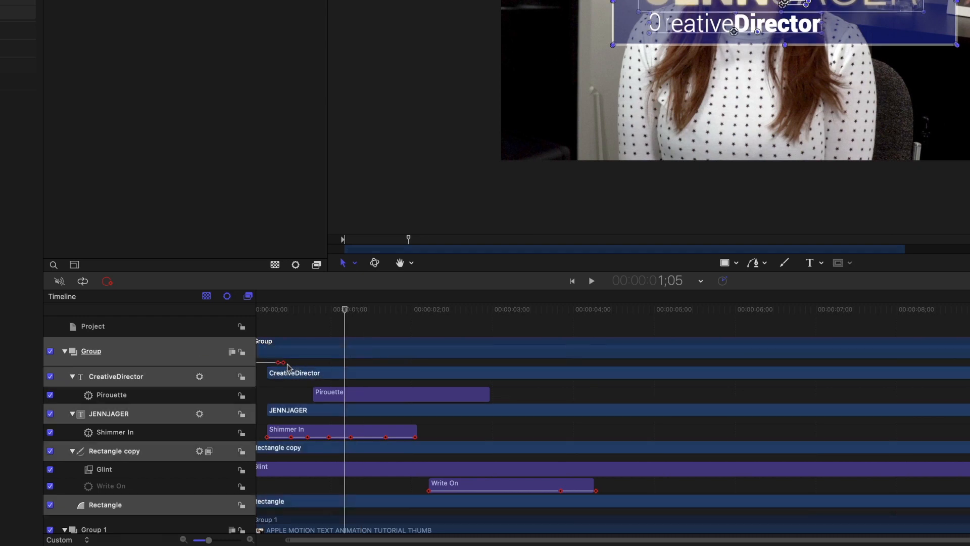
{"action": "left_click_drag", "start_coordinate": [284, 366], "coordinate": [291, 366]}
Preview playback, then move the rectangle's Write On behavior earlier to start at 1;20.
{"action": "key", "text": "space"}
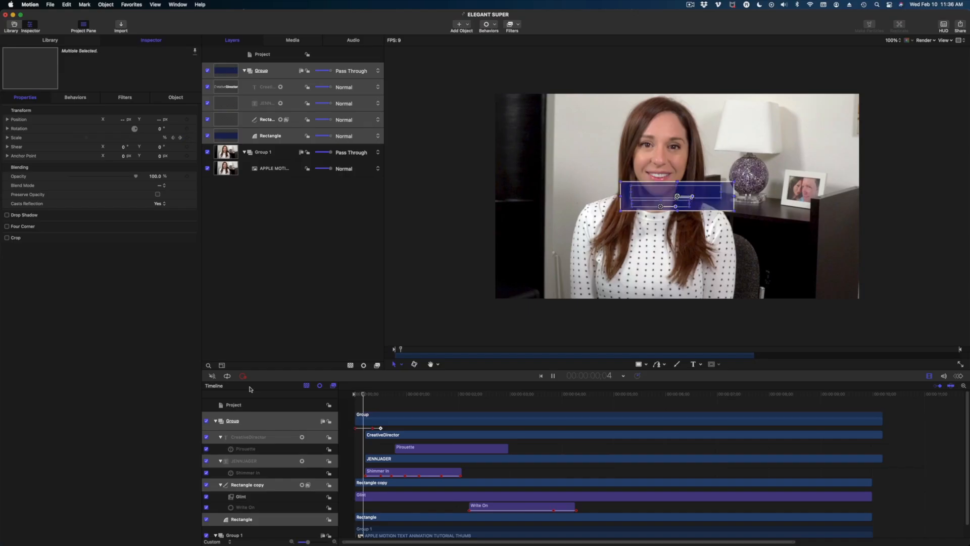
{"action": "key", "text": "space"}
{"action": "key", "text": "space"}
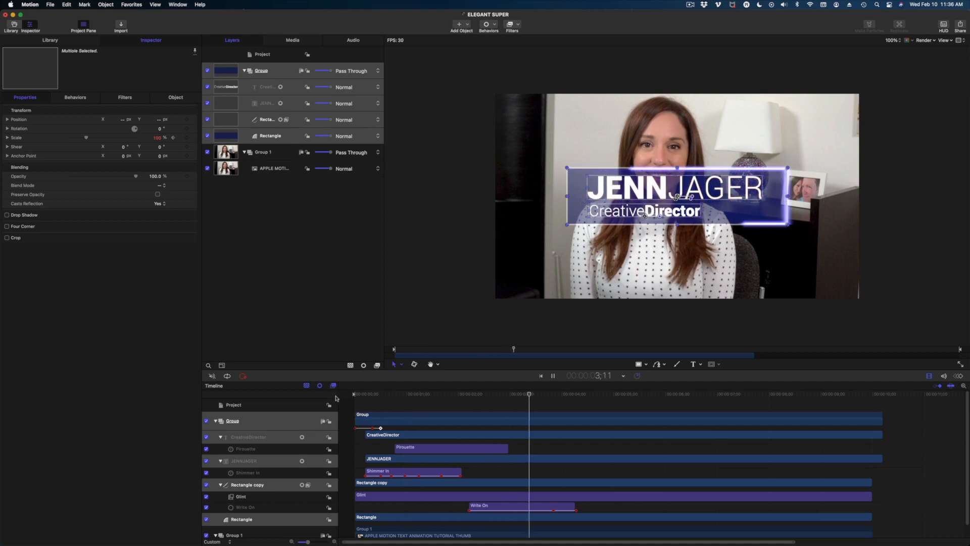
{"action": "key", "text": "space"}
{"action": "left_click", "coordinate": [490, 507]}
{"action": "left_click_drag", "start_coordinate": [490, 506], "coordinate": [465, 509]}
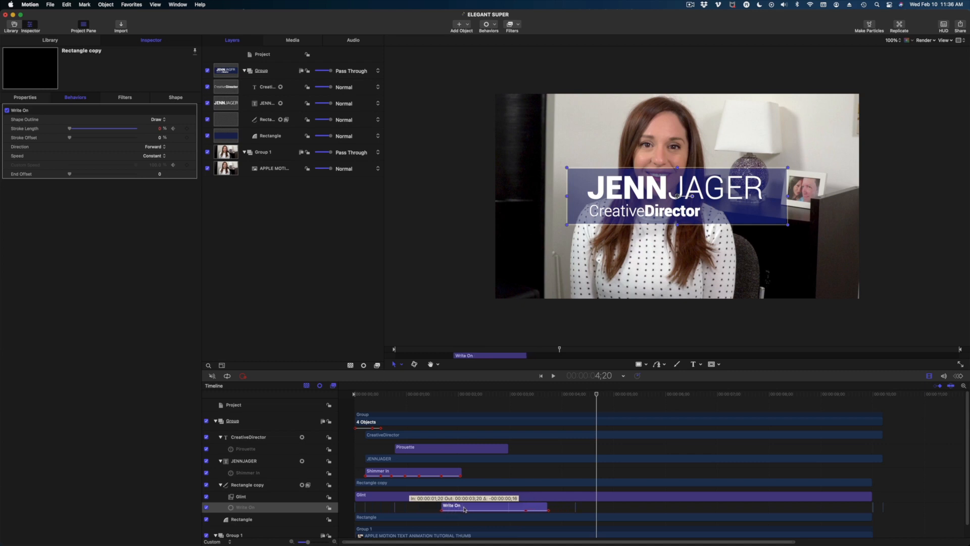
Preview playback and trim the Group bar's out point to 7;00.
{"action": "key", "text": "Home"}
{"action": "key", "text": "space"}
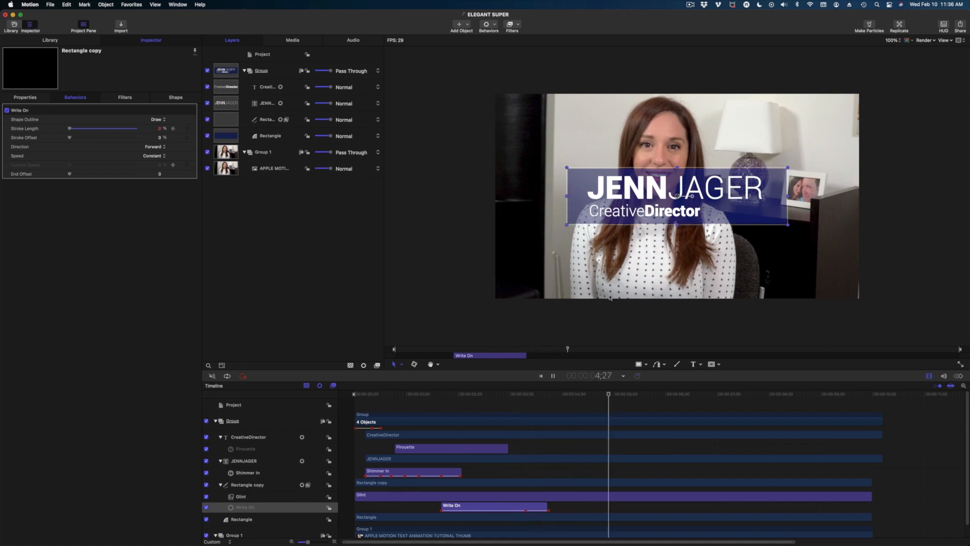
{"action": "key", "text": "space"}
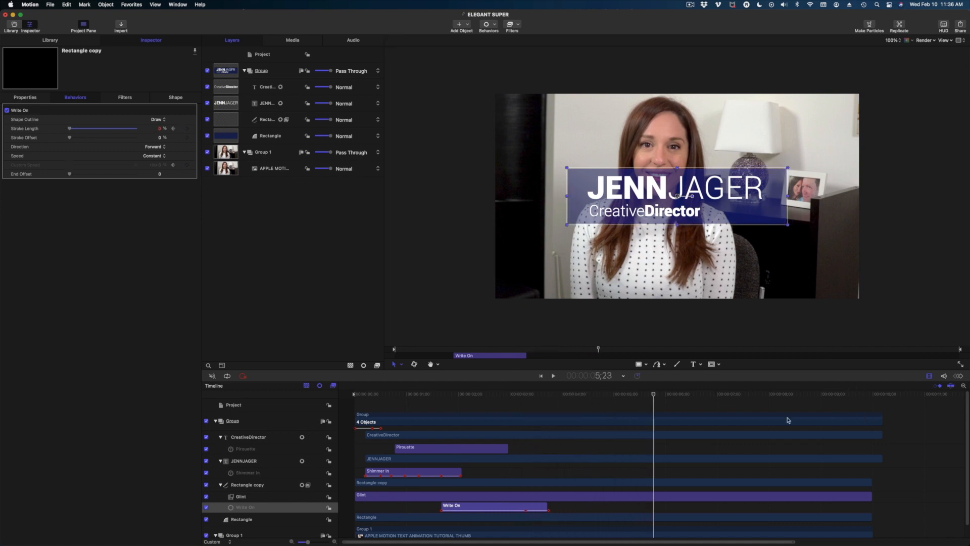
{"action": "mouse_move", "coordinate": [625, 394]}
{"action": "left_mouse_down"}
{"action": "mouse_move", "coordinate": [778, 396]}
{"action": "mouse_move", "coordinate": [386, 421]}
{"action": "mouse_move", "coordinate": [684, 420]}
{"action": "mouse_move", "coordinate": [354, 420]}
{"action": "mouse_move", "coordinate": [725, 427]}
{"action": "mouse_move", "coordinate": [715, 428]}
{"action": "left_mouse_up"}
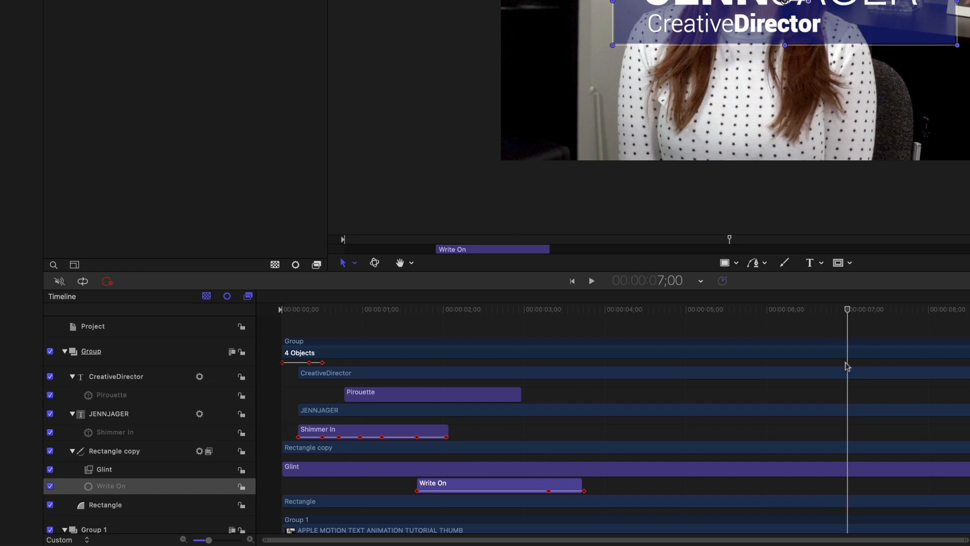
{"action": "left_click_drag", "start_coordinate": [845, 362], "coordinate": [847, 363]}
{"action": "left_click_drag", "start_coordinate": [968, 342], "coordinate": [849, 308]}
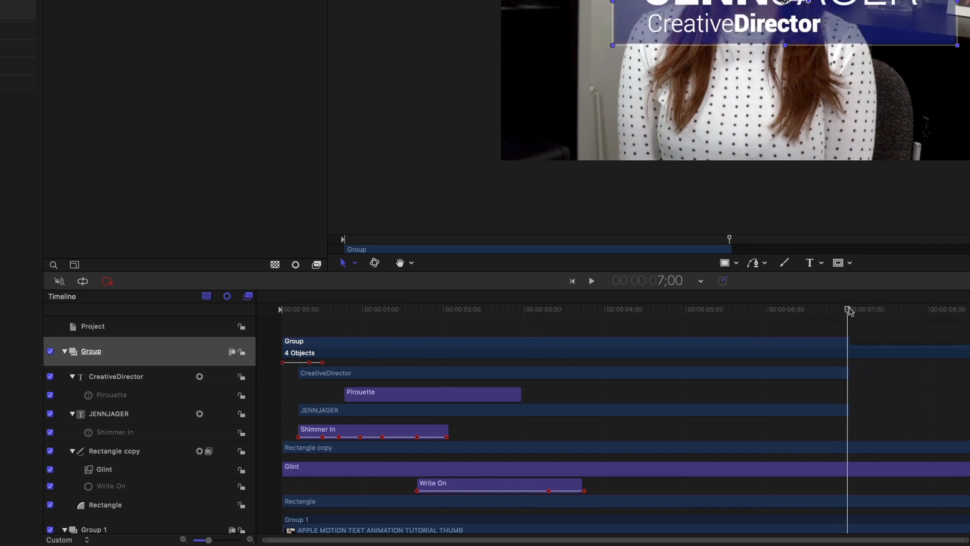
{"action": "key", "text": "Left"}
{"action": "key", "text": "Left"}
{"action": "key", "text": "Left"}
{"action": "key", "text": "Left"}
{"action": "key", "text": "Left"}
{"action": "key", "text": "Left"}
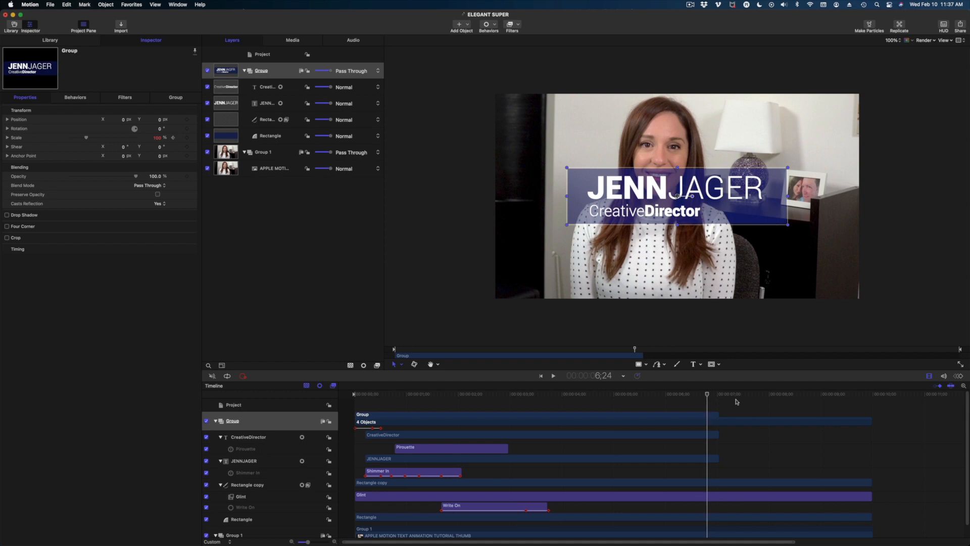
{"action": "key", "text": "Left"}
{"action": "key", "text": "Left"}
{"action": "key", "text": "Left"}
{"action": "key", "text": "Left"}
{"action": "key", "text": "Left"}
{"action": "key", "text": "Left"}
{"action": "key", "text": "Left"}
{"action": "key", "text": "Left"}
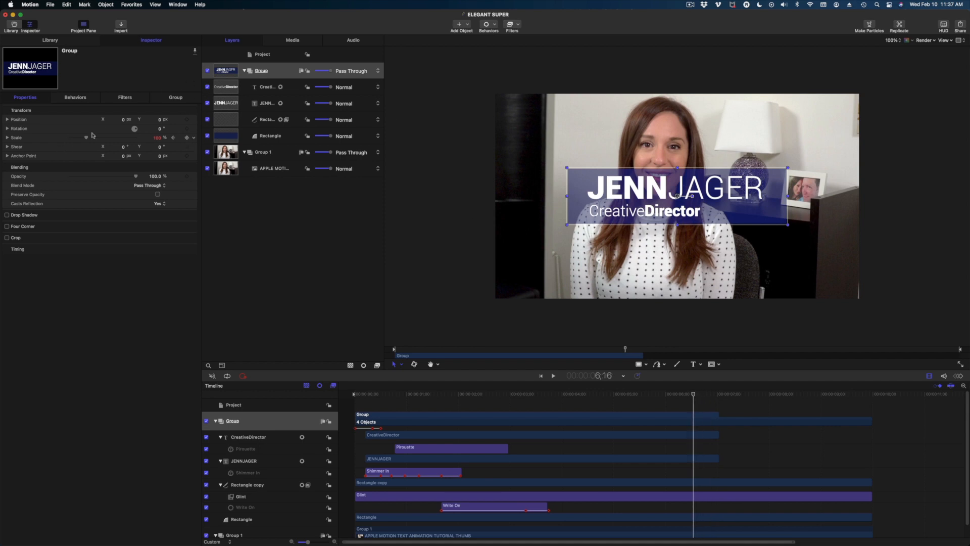
Keyframe the group's Scale at 100% at 6;16 and 103% at 6;20.
{"action": "left_click", "coordinate": [368, 99]}
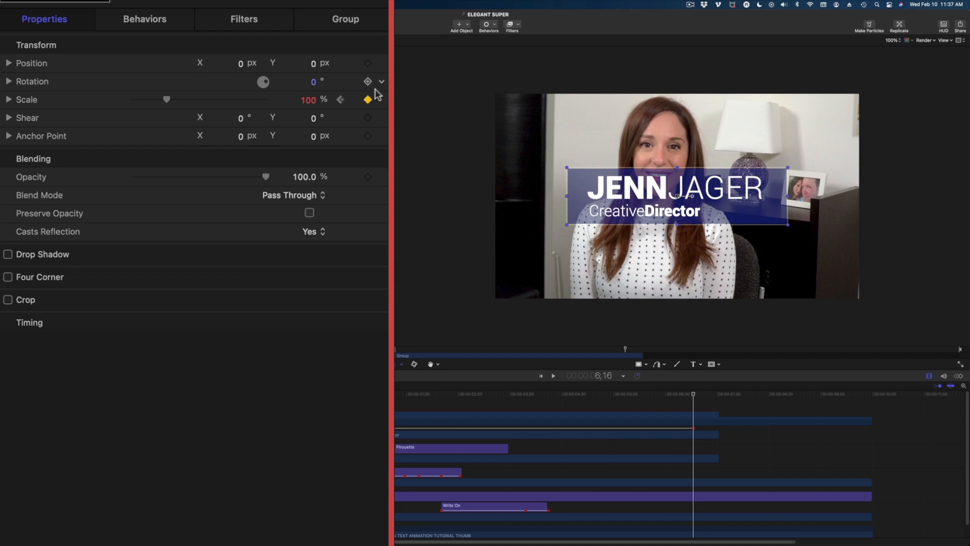
{"action": "key", "text": "Right"}
{"action": "key", "text": "Right"}
{"action": "key", "text": "Right"}
{"action": "key", "text": "Right"}
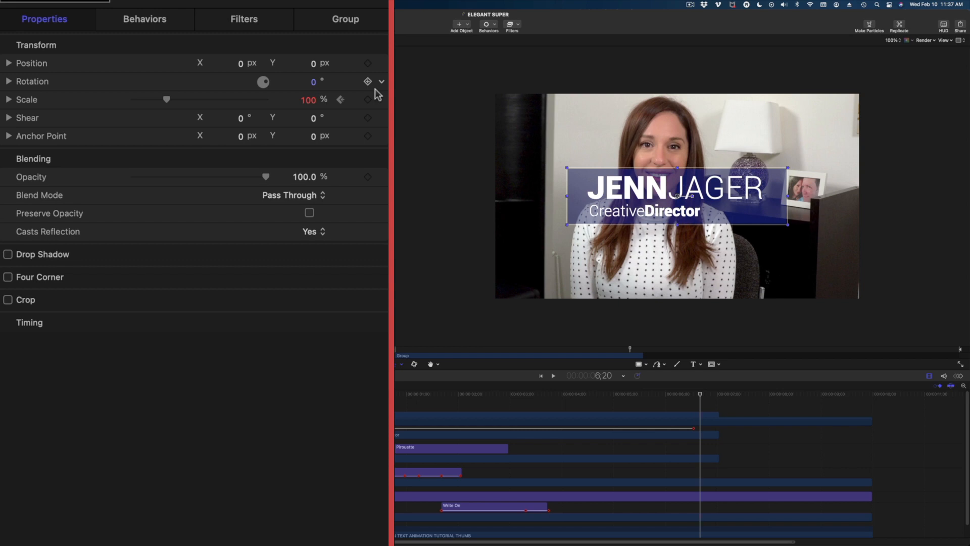
{"action": "left_click", "coordinate": [308, 100]}
{"action": "type", "text": "1"}
{"action": "key", "text": "Return"}
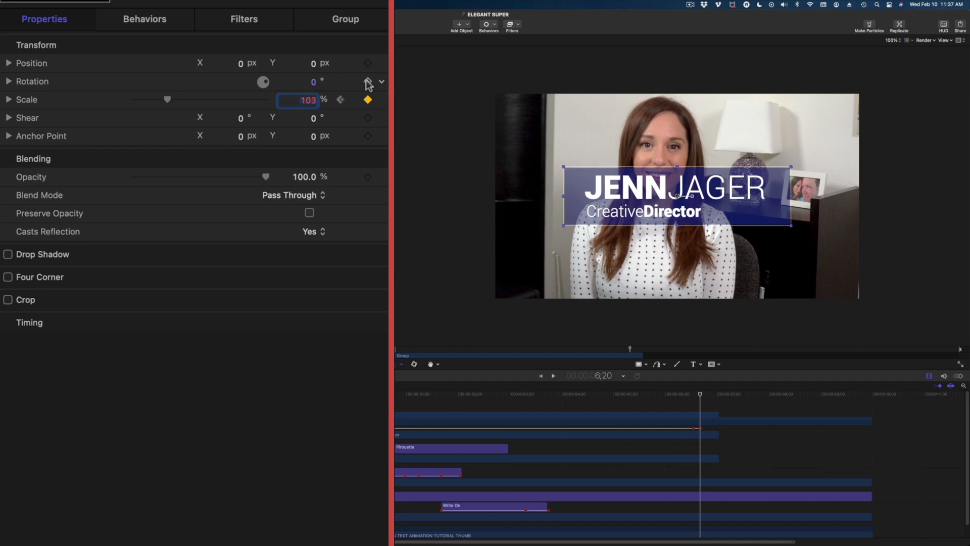
{"action": "left_click", "coordinate": [701, 396]}
Set Scale to 0% at 7;00, then play back the scale-in and scale-out.
{"action": "key", "text": "space"}
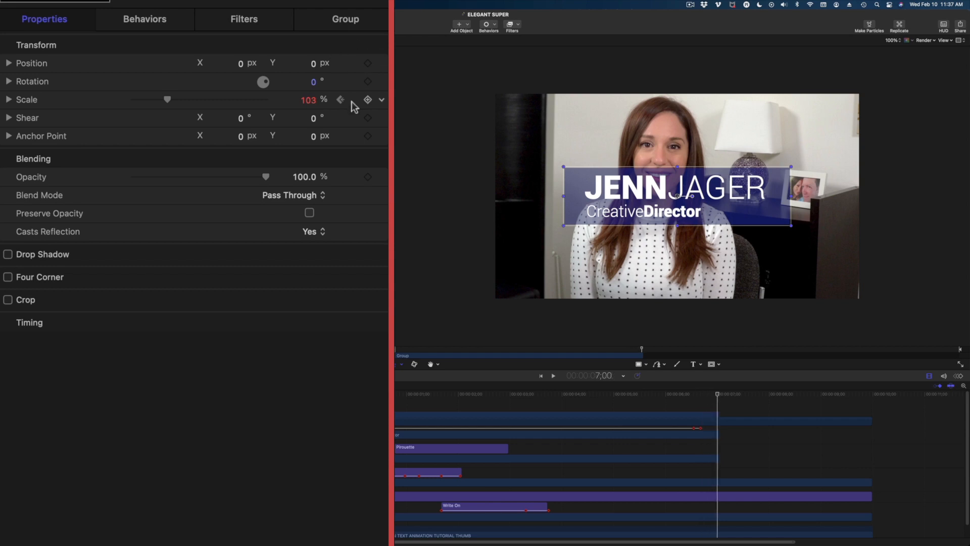
{"action": "left_click", "coordinate": [317, 98]}
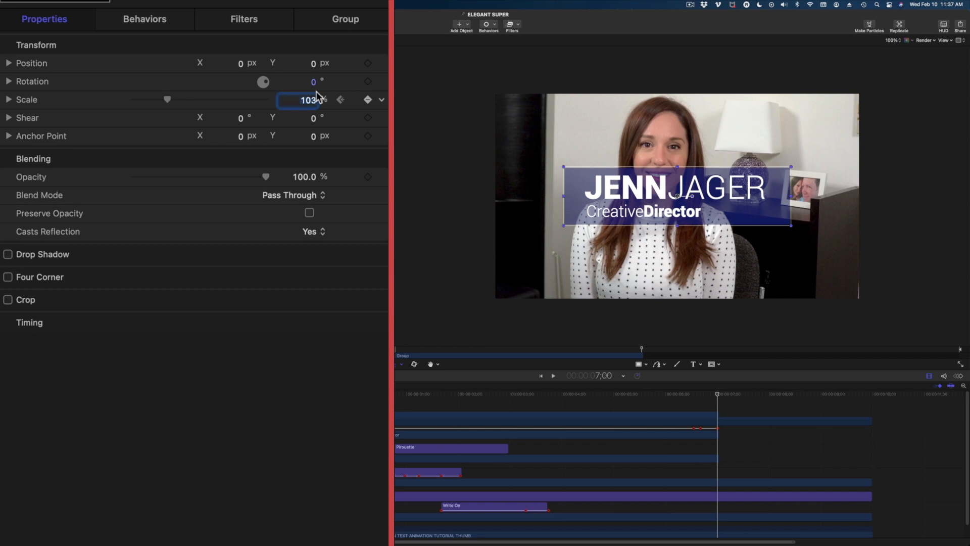
{"action": "type", "text": "0"}
{"action": "key", "text": "Return"}
{"action": "left_click_drag", "start_coordinate": [412, 398], "coordinate": [355, 396]}
{"action": "key", "text": "space"}
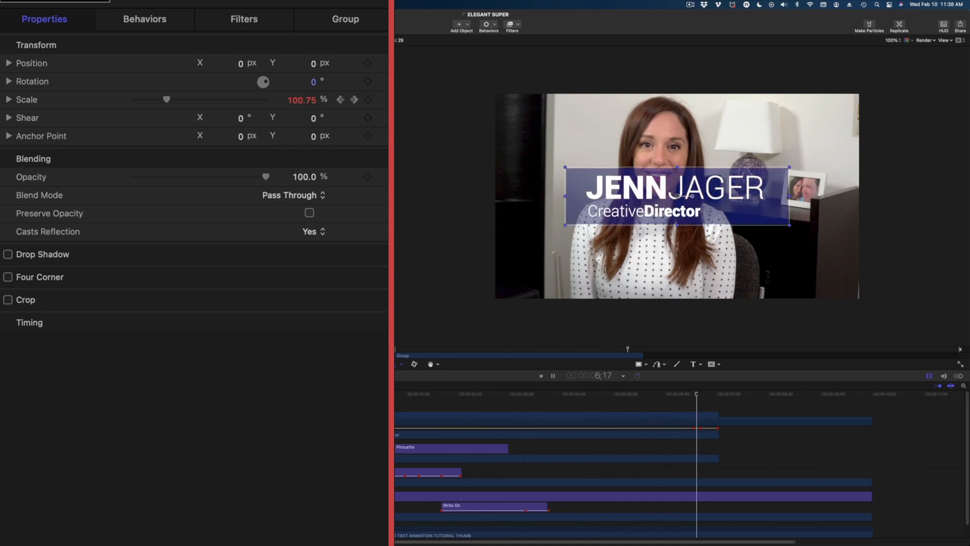
{"action": "key", "text": "space"}
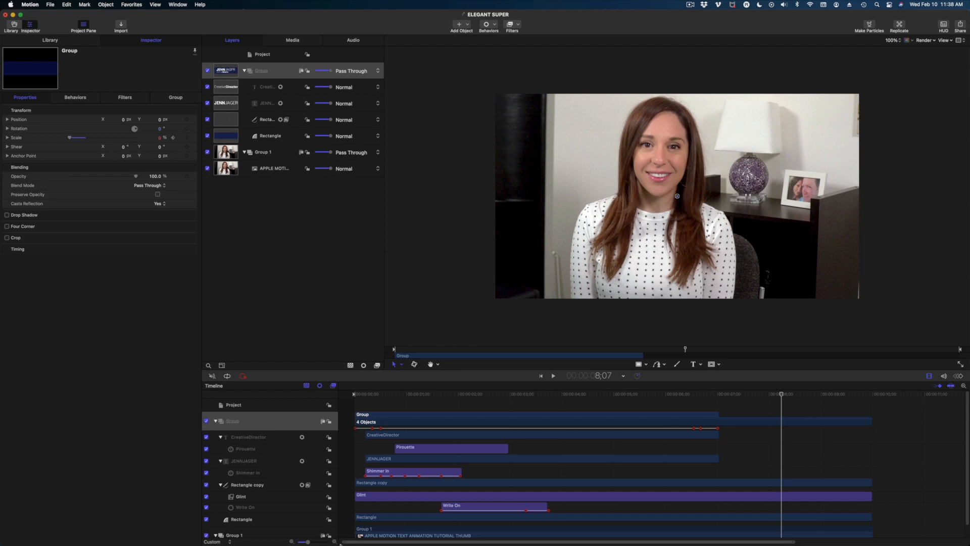
{"action": "left_click_drag", "start_coordinate": [358, 396], "coordinate": [325, 433]}
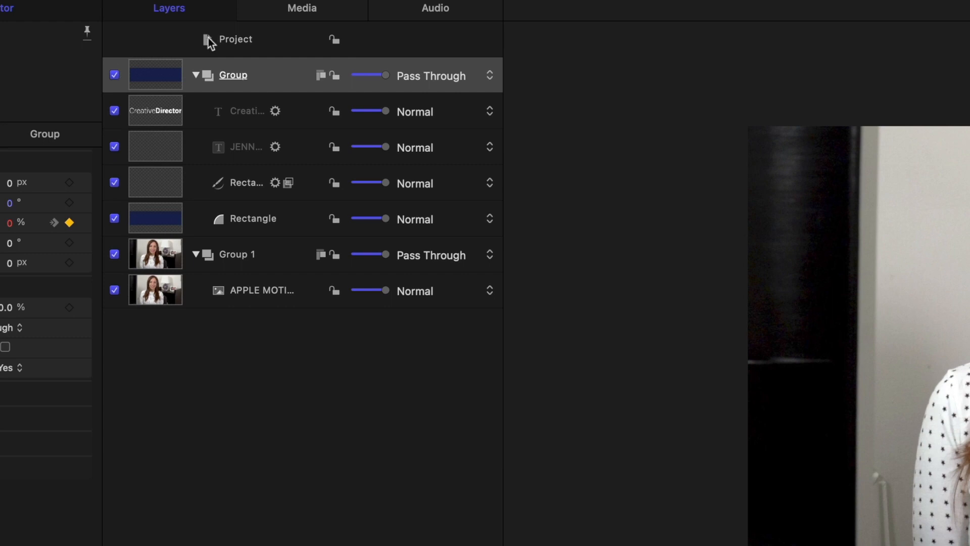
Wrap the title group in a new group, move it bottom-right and scale it to 52%.
{"action": "right_click", "coordinate": [234, 71]}
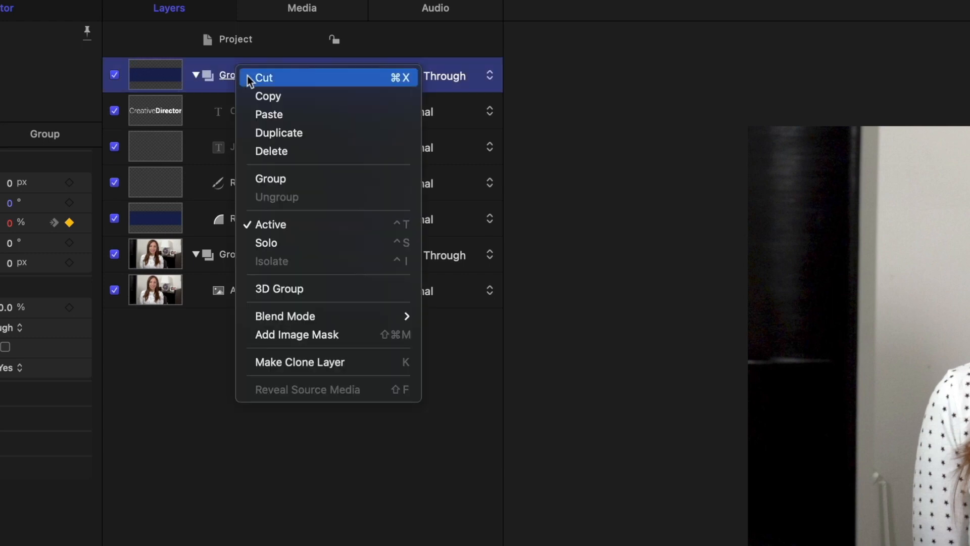
{"action": "left_click", "coordinate": [289, 180]}
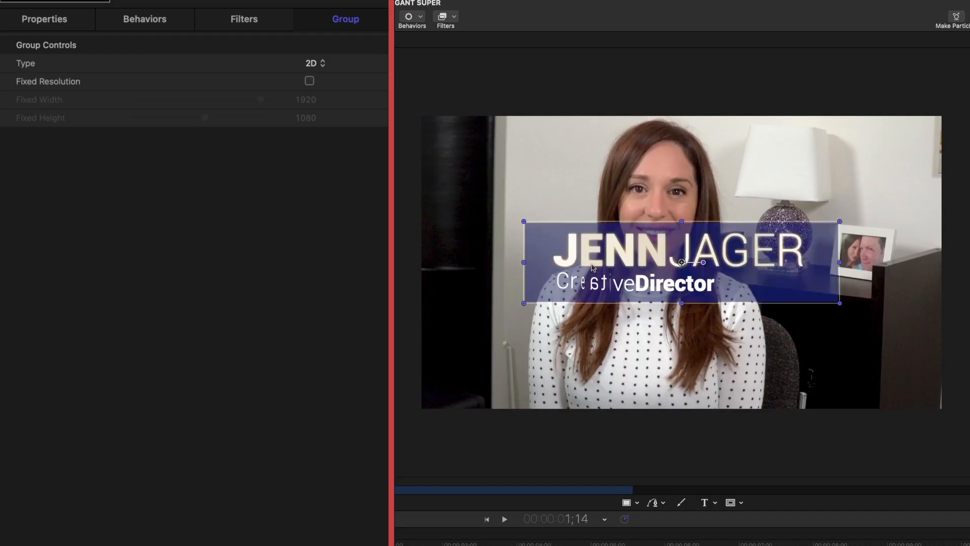
{"action": "left_click_drag", "start_coordinate": [584, 263], "coordinate": [676, 357]}
{"action": "left_click", "coordinate": [49, 16]}
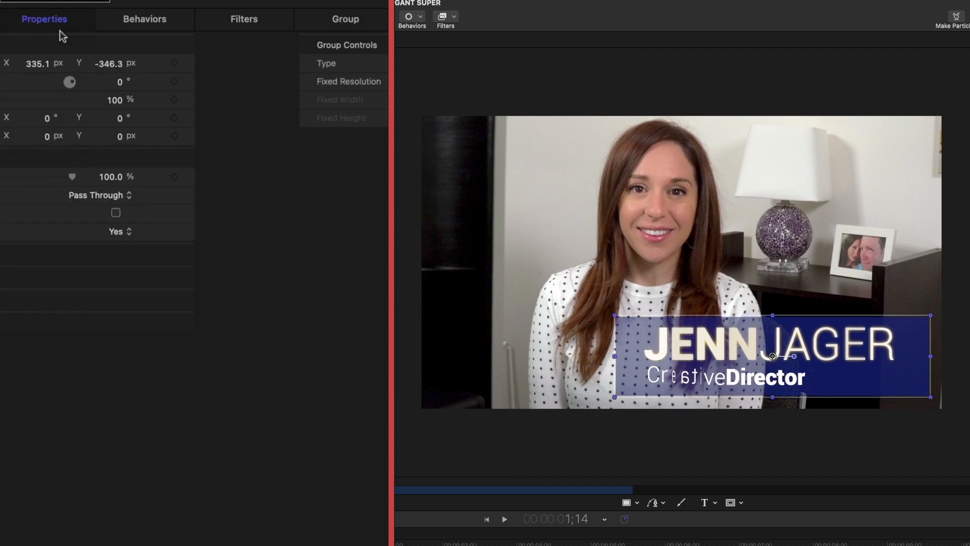
{"action": "left_click_drag", "start_coordinate": [162, 98], "coordinate": [150, 99]}
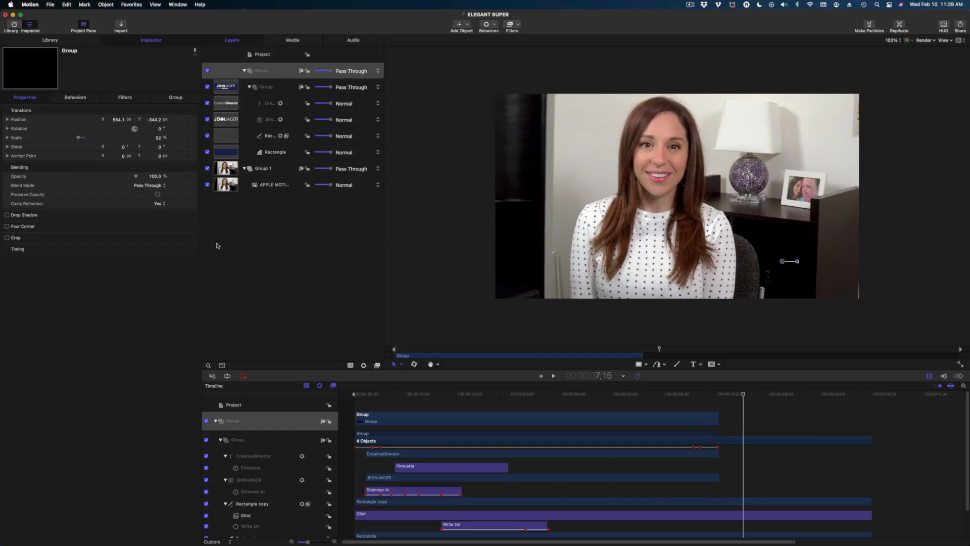
Hide the APPLE MOTION video layer and scrub the Timeline to preview the lower third.
{"action": "left_click", "coordinate": [208, 185]}
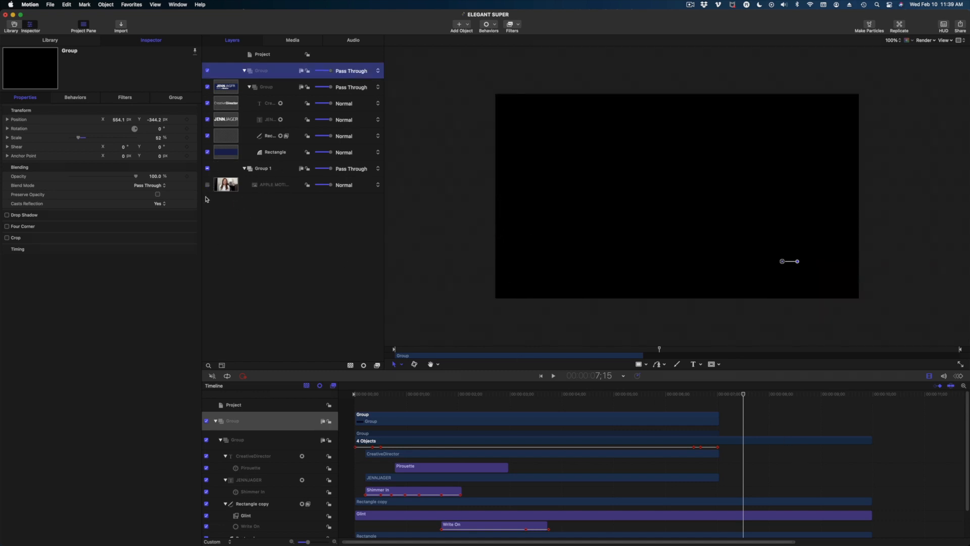
{"action": "left_click", "coordinate": [207, 184]}
{"action": "left_click", "coordinate": [207, 185]}
{"action": "left_click", "coordinate": [672, 394]}
{"action": "left_click_drag", "start_coordinate": [483, 429], "coordinate": [509, 444]}
{"action": "left_click_drag", "start_coordinate": [700, 418], "coordinate": [423, 431]}
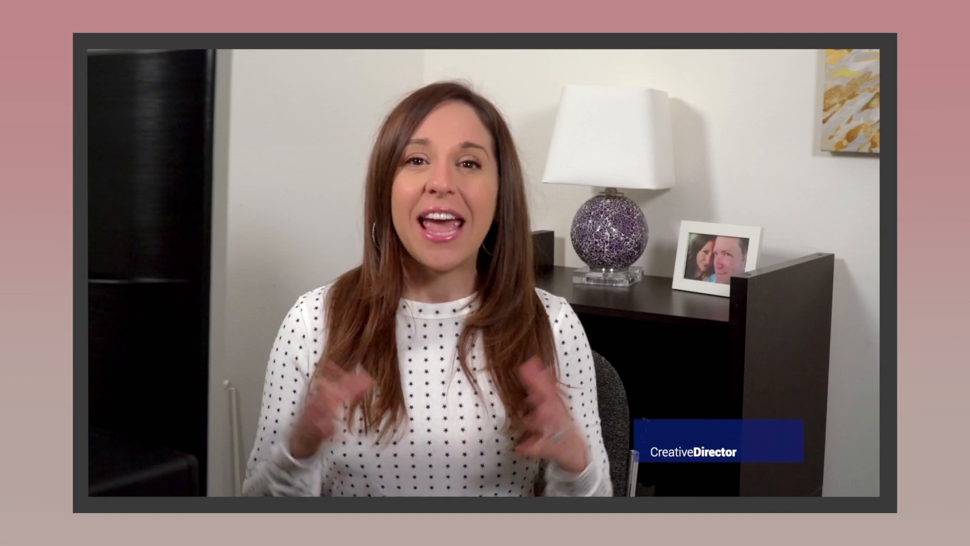